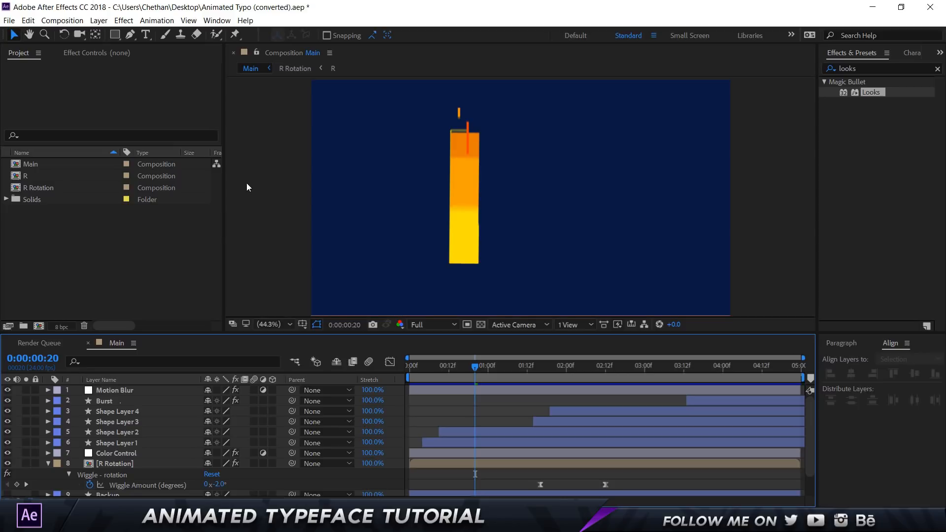
# - Scrub the Main composition back to its first frame
pyautogui.click(436, 371)
pyautogui.moveTo(426, 371); pyautogui.dragTo(389, 372)
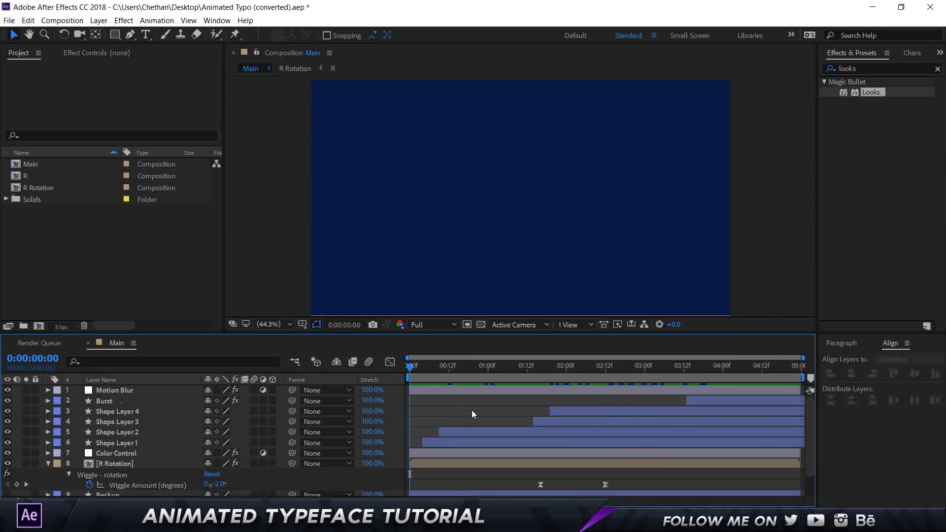
# - Start a new composition named Tutorial with a frame size of 1280 × 720 px
pyautogui.click(39, 326)
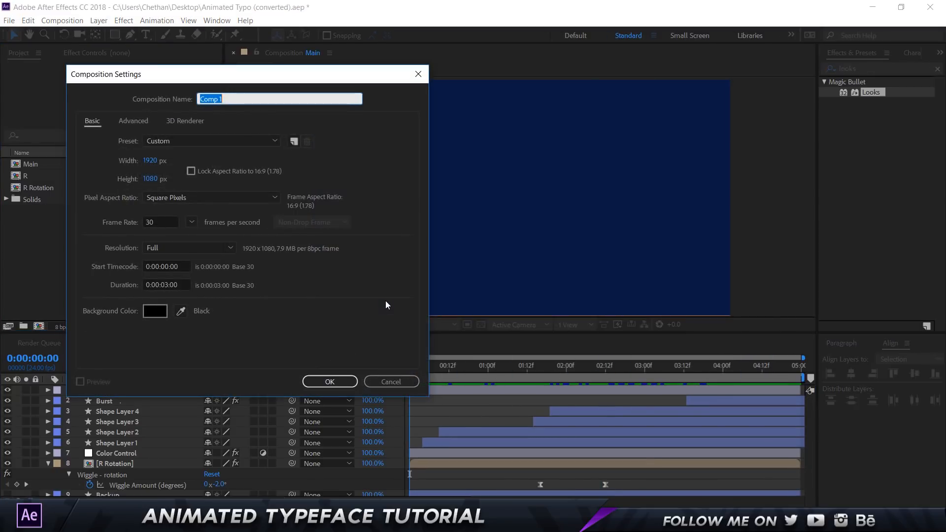
pyautogui.write('Tutorial')
pyautogui.click(149, 160)
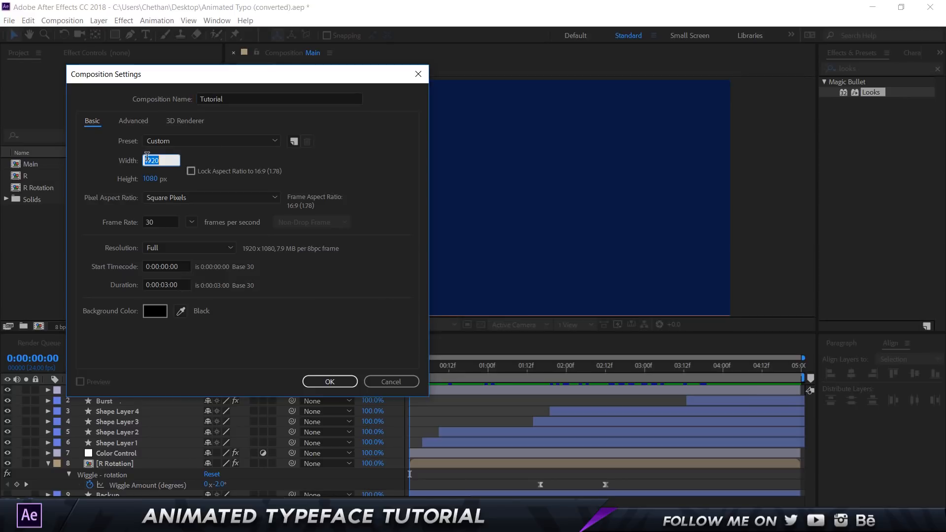
pyautogui.write('128')
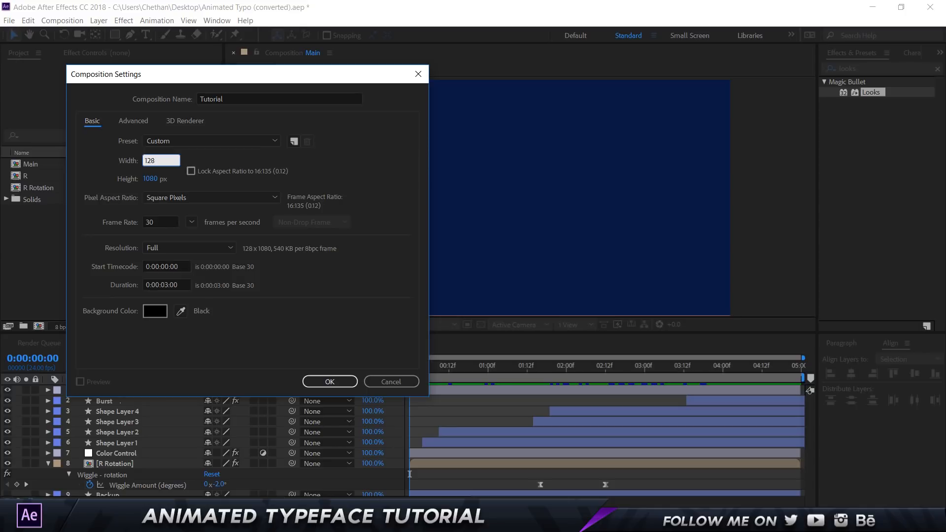
pyautogui.write('0')
pyautogui.press('Tab')
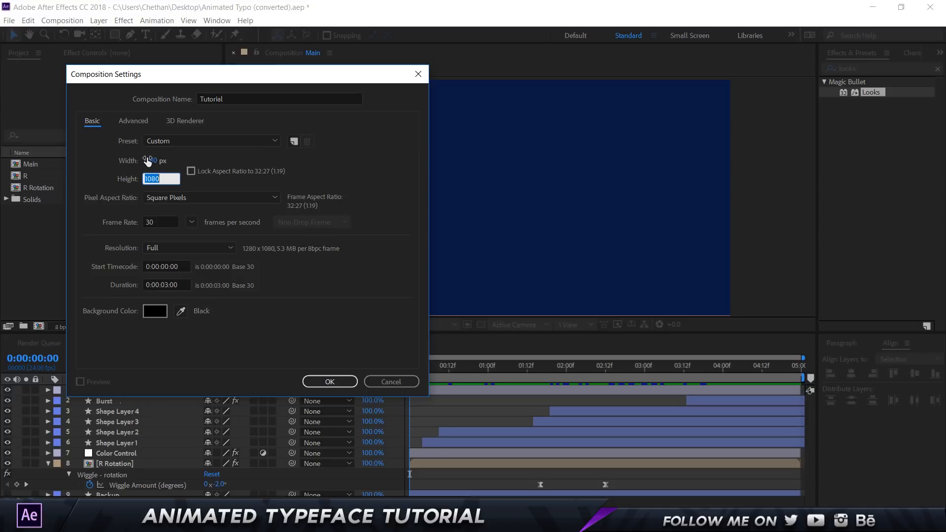
pyautogui.write('720')
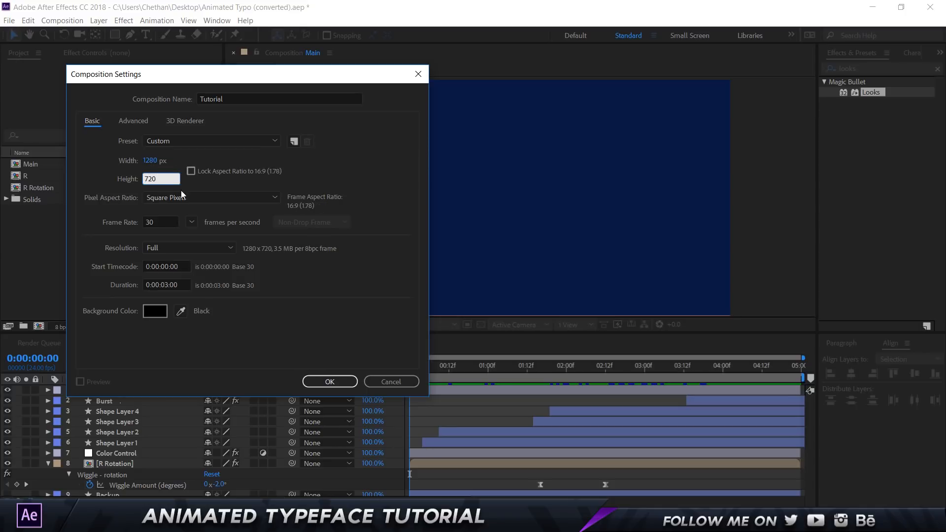
# - Set the new composition's duration to 0:00:05:00, keep 30 frames per second, and create it
pyautogui.click(161, 222)
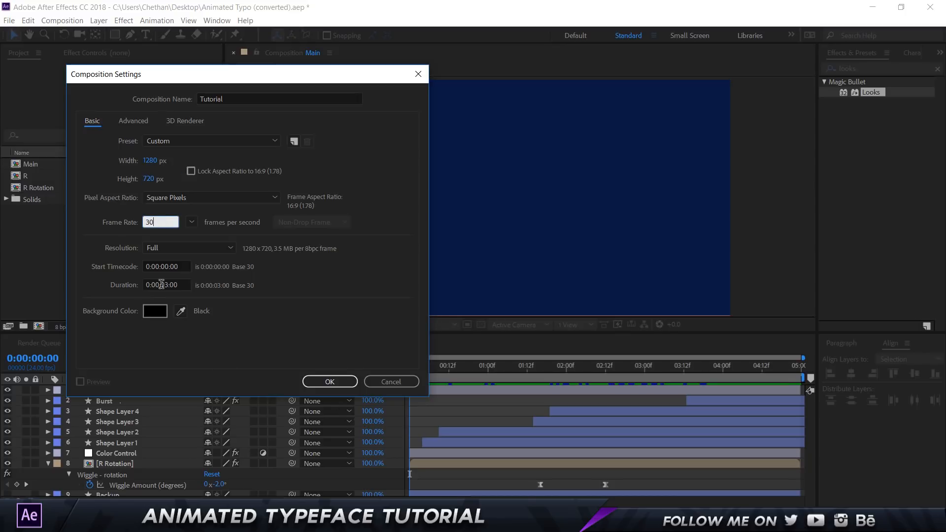
pyautogui.click(167, 284)
pyautogui.press('BackSpace')
pyautogui.write('5')
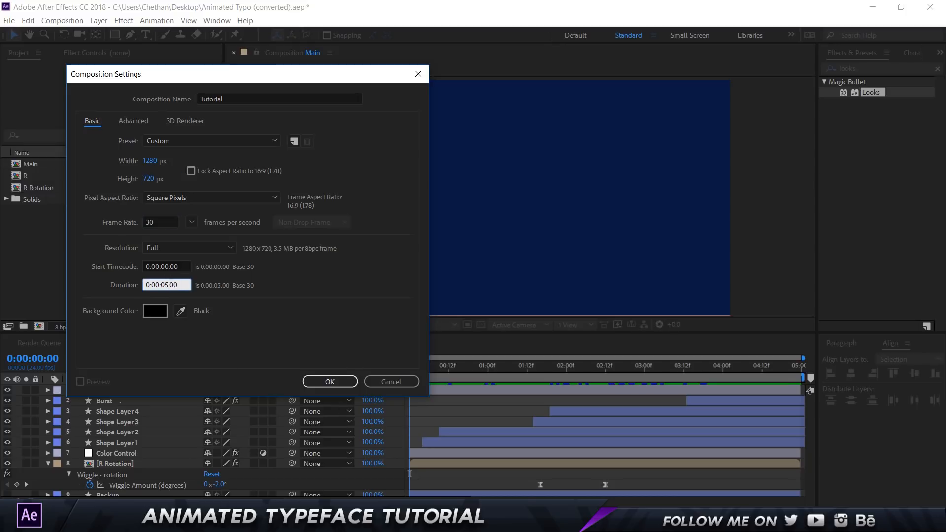
pyautogui.press('Return')
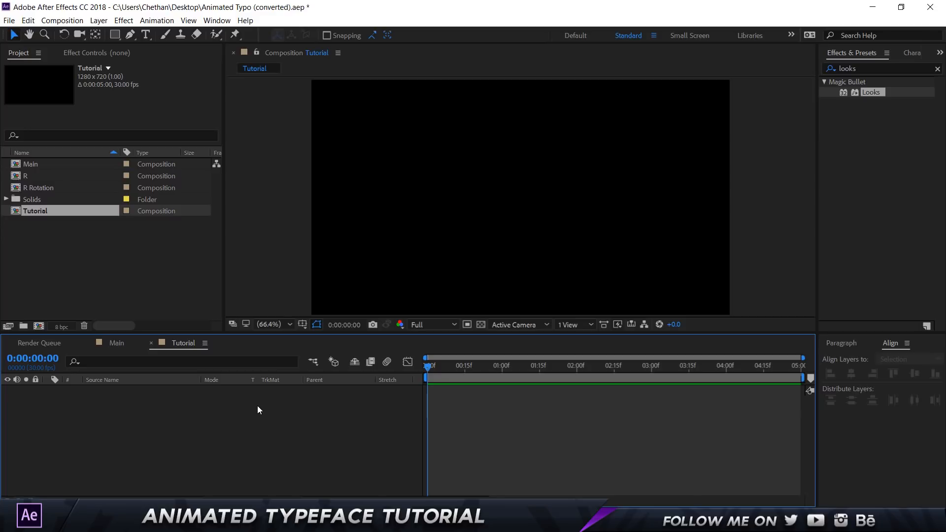
# - Add a text layer containing the letter R to the Tutorial composition
pyautogui.rightClick(96, 414)
pyautogui.moveTo(147, 298)
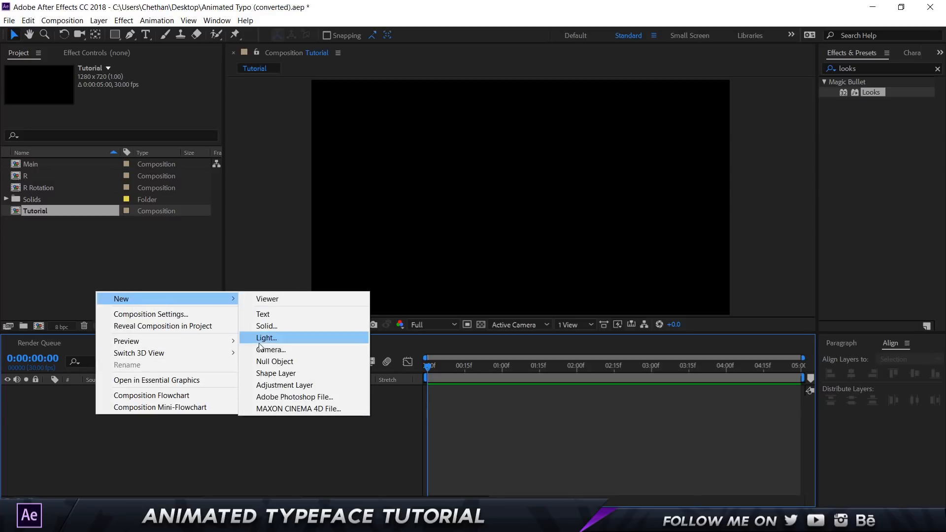
pyautogui.click(263, 314)
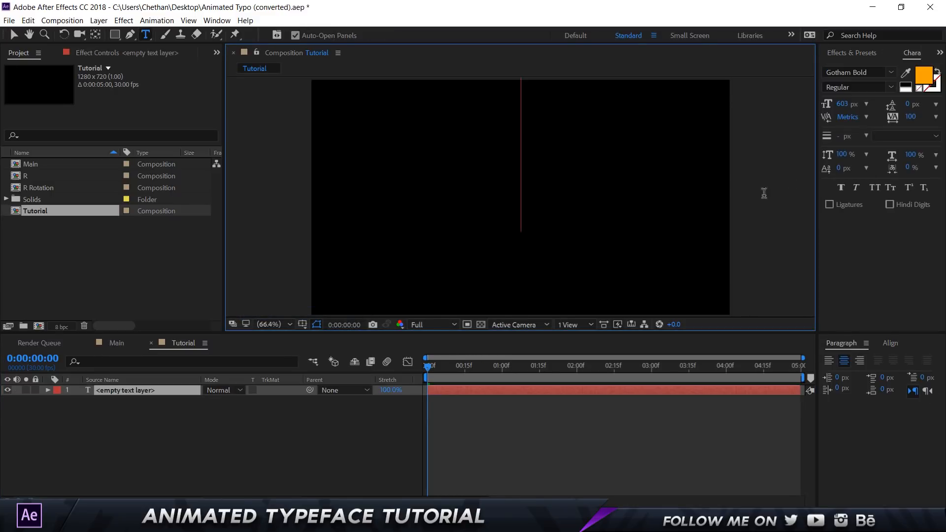
pyautogui.write('R')
pyautogui.click(183, 453)
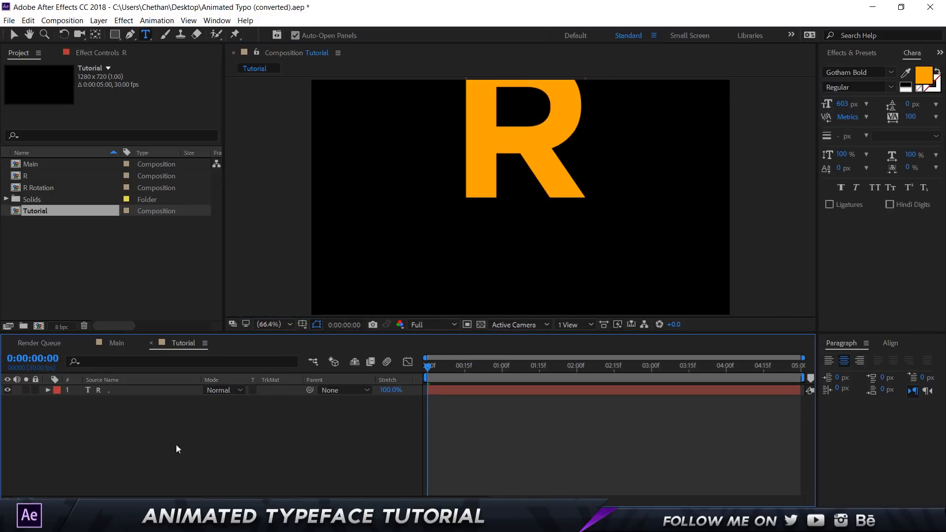
# - Move the letter R down to about the middle of the frame
pyautogui.click(127, 392)
pyautogui.press('v')
pyautogui.moveTo(515, 141); pyautogui.dragTo(509, 210)
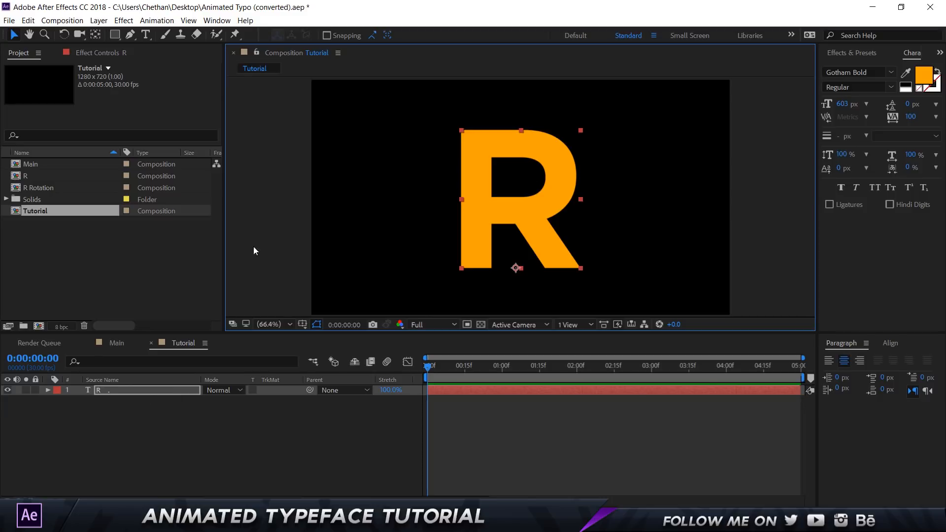
# - Create shapes from the R text and delete the original text layer
pyautogui.rightClick(110, 393)
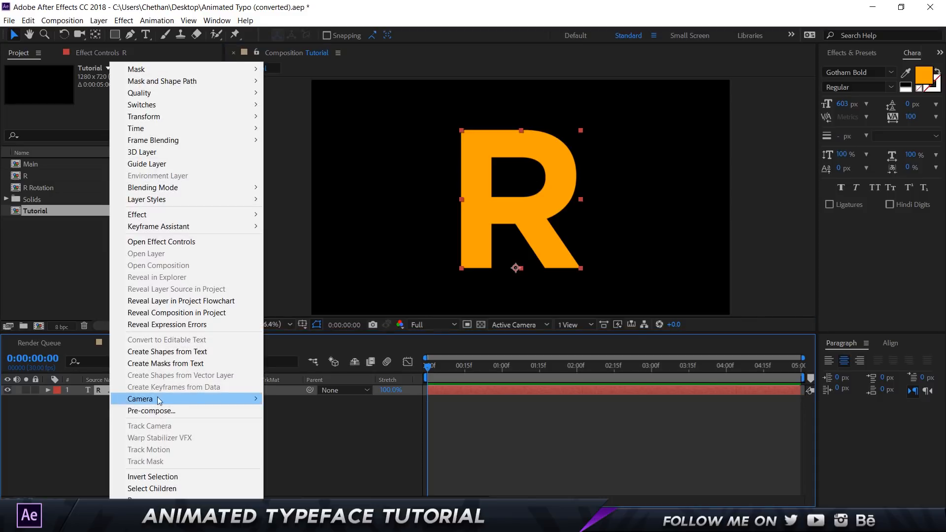
pyautogui.click(183, 354)
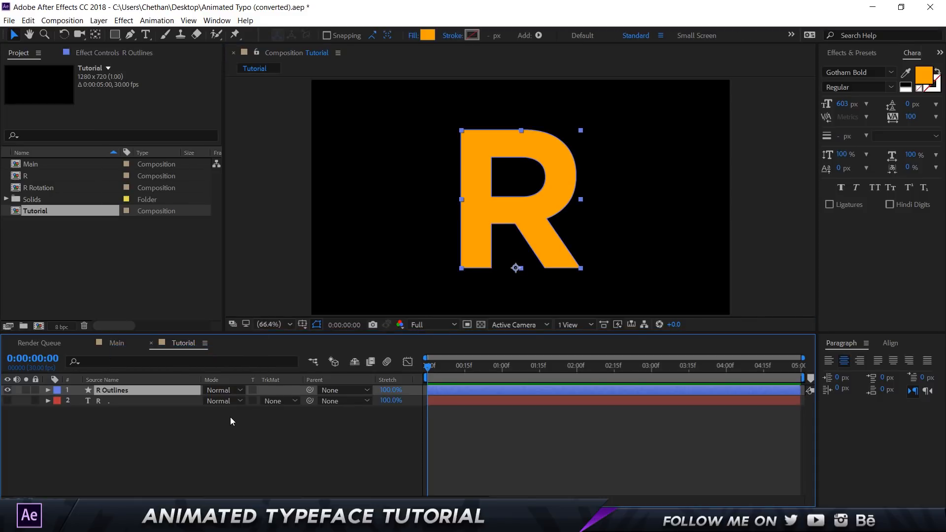
pyautogui.click(132, 403)
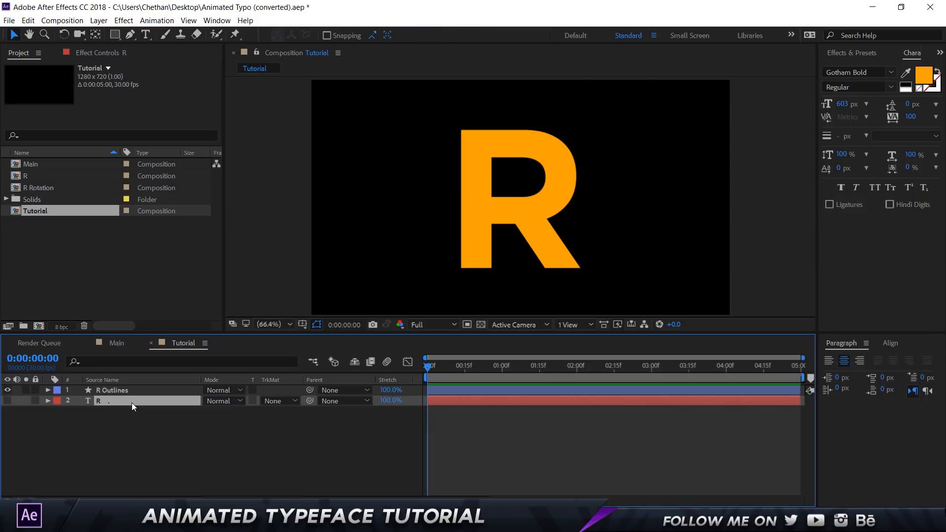
pyautogui.press('Delete')
# - Rename the R outline shape layer as Backup and hide it
pyautogui.click(129, 390)
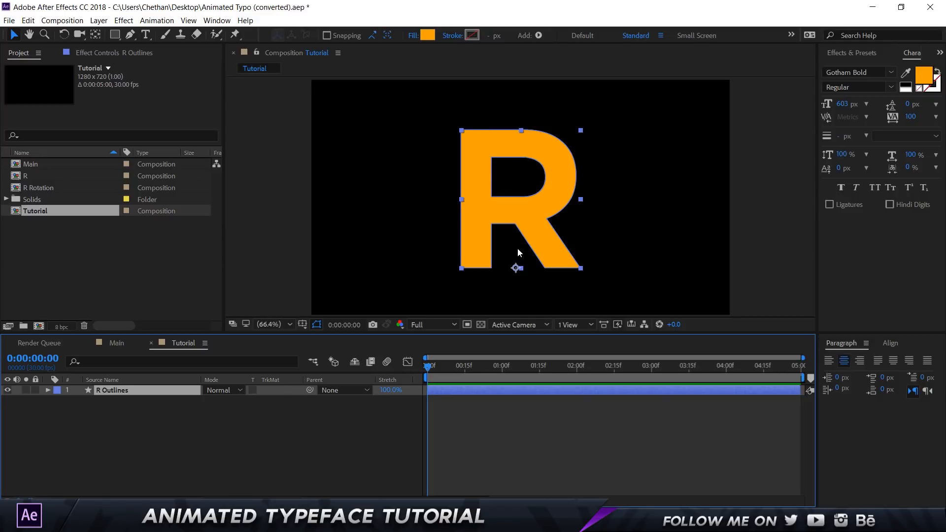
pyautogui.press('Return')
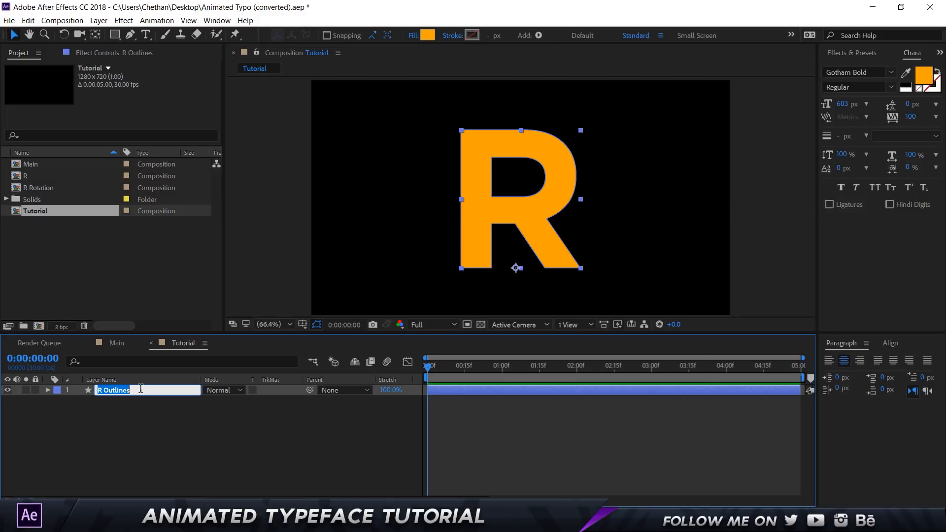
pyautogui.write('Backup')
pyautogui.press('Return')
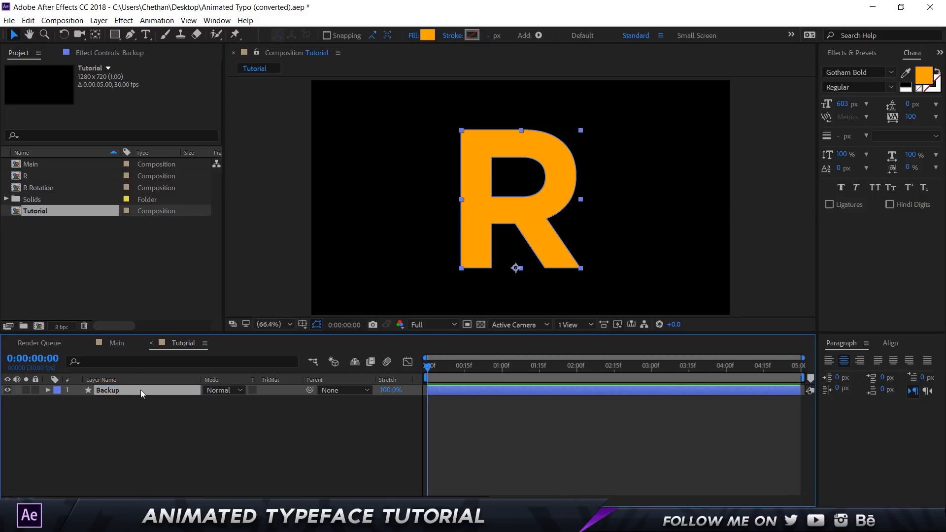
pyautogui.click(7, 390)
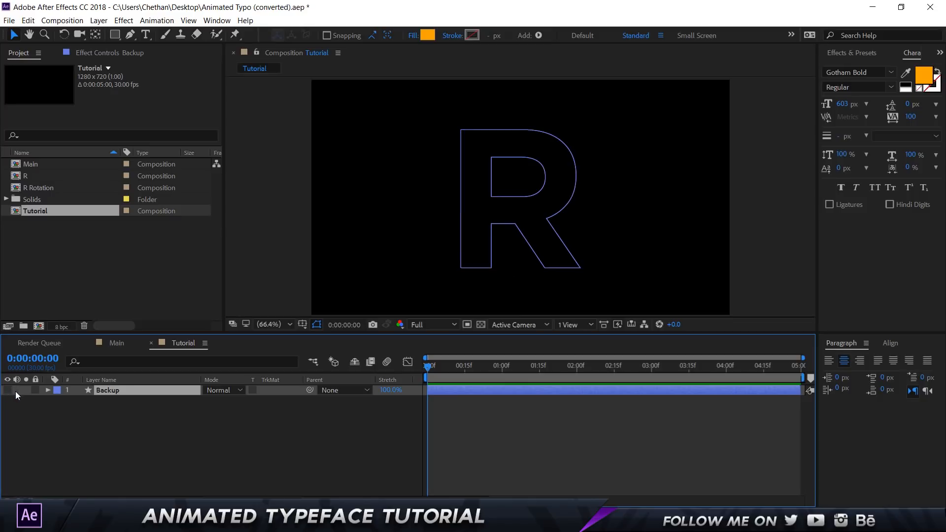
# - Duplicate the Backup layer, name the copy Vertical Line, and make the copy visible
pyautogui.hotkey('ctrl', 'd')
pyautogui.press('Return')
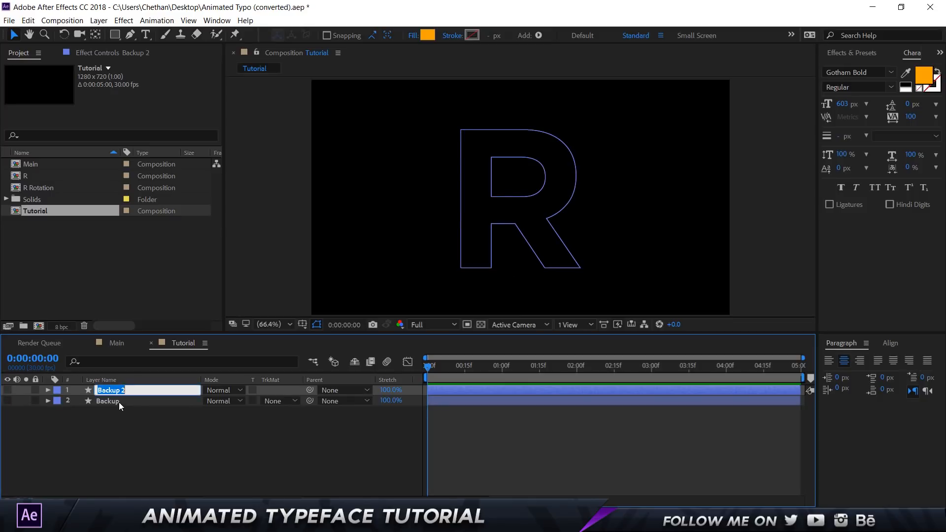
pyautogui.write('Vertical Line')
pyautogui.press('Return')
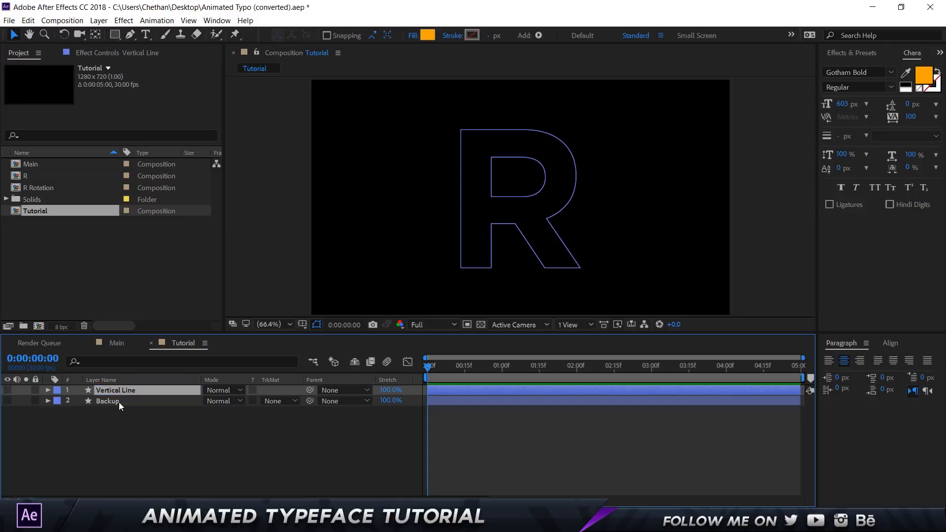
pyautogui.click(8, 390)
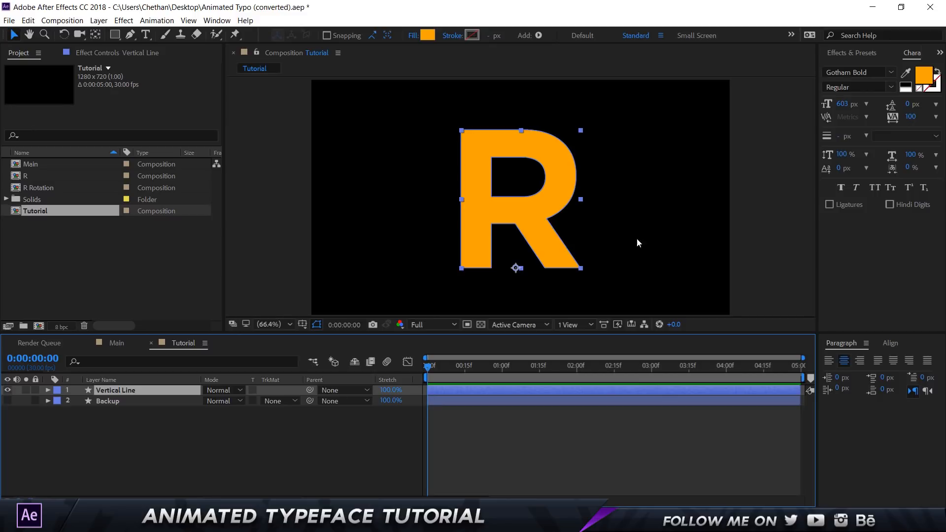
# - Remove the R's diagonal leg and the lower outer curve of its bowl using the Delete Vertex Tool
pyautogui.click(133, 35)
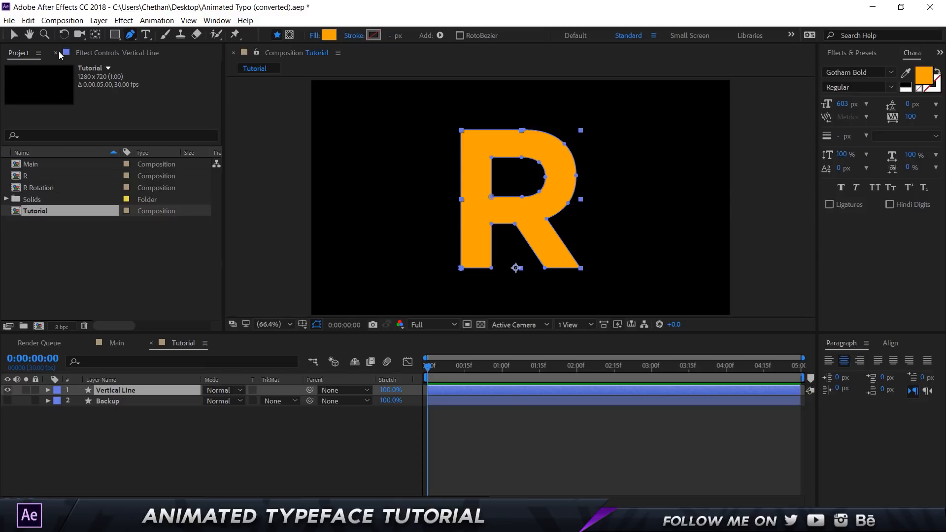
pyautogui.click(130, 36)
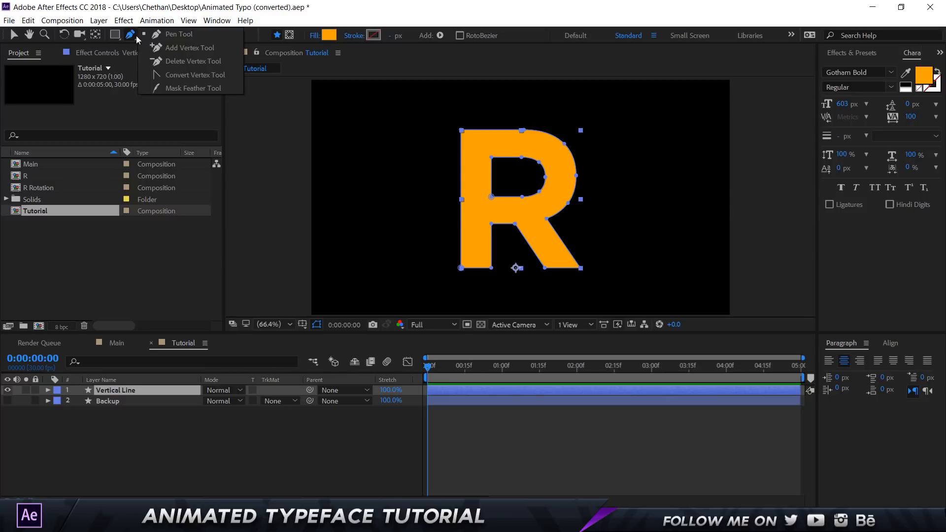
pyautogui.click(181, 60)
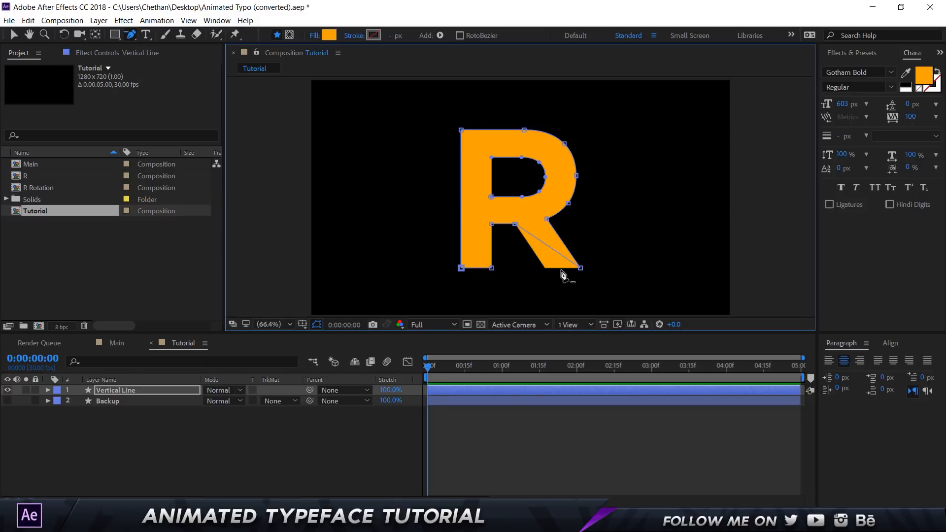
pyautogui.click(545, 267)
pyautogui.click(581, 268)
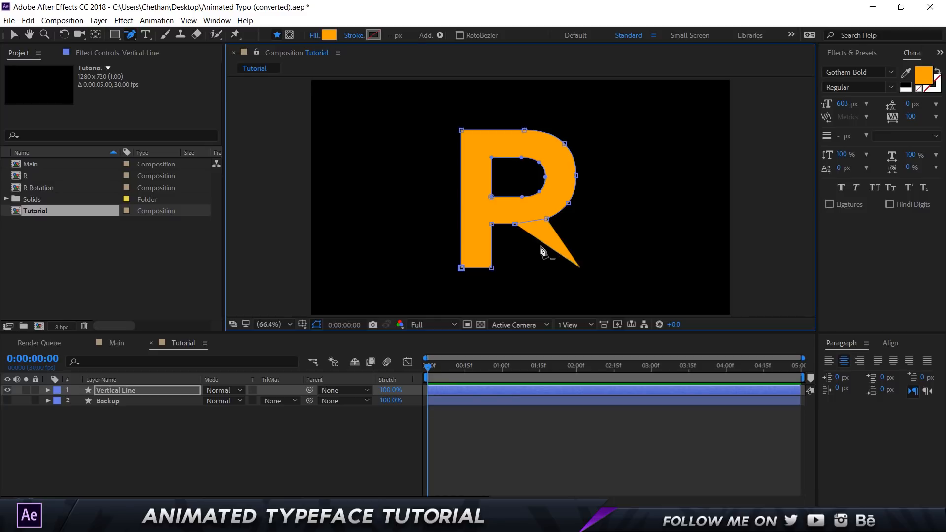
pyautogui.click(546, 219)
pyautogui.click(568, 203)
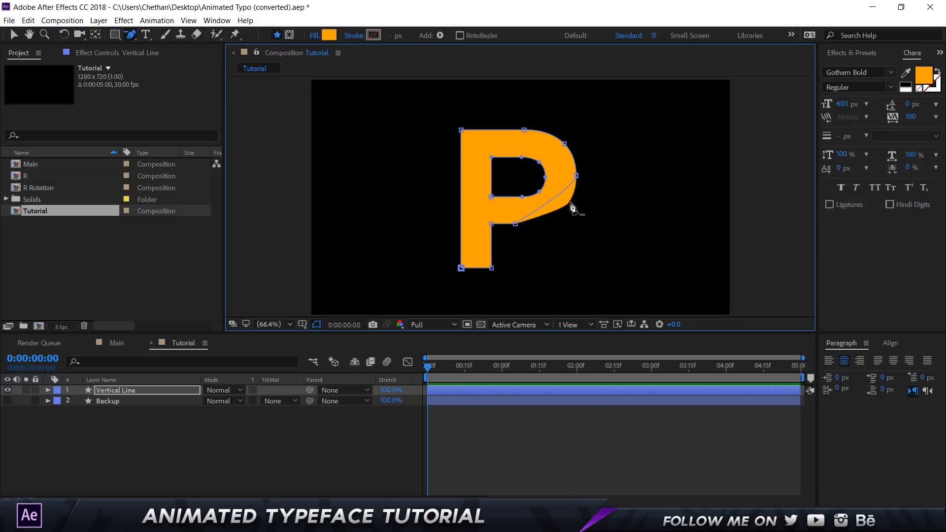
# - Delete the vertices along the lower curve of the R's inner hole
pyautogui.click(522, 197)
pyautogui.click(540, 191)
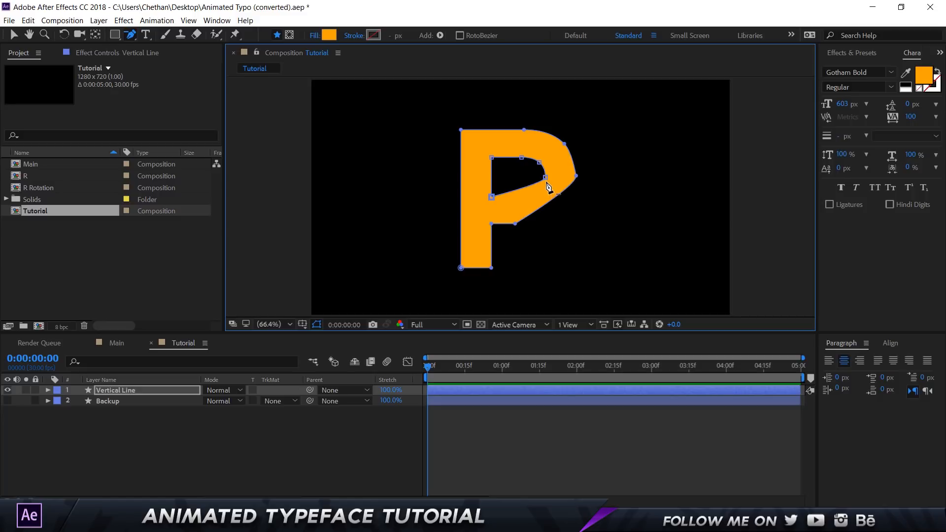
pyautogui.click(545, 176)
# - Select and delete the curve vertices on the outer side of the bowl and its inner hole
pyautogui.click(13, 34)
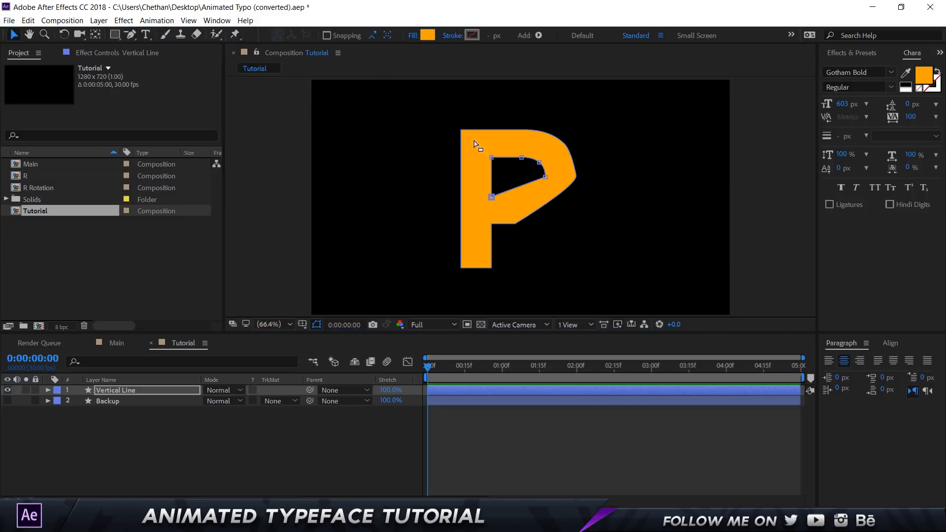
pyautogui.moveTo(629, 230); pyautogui.dragTo(499, 102)
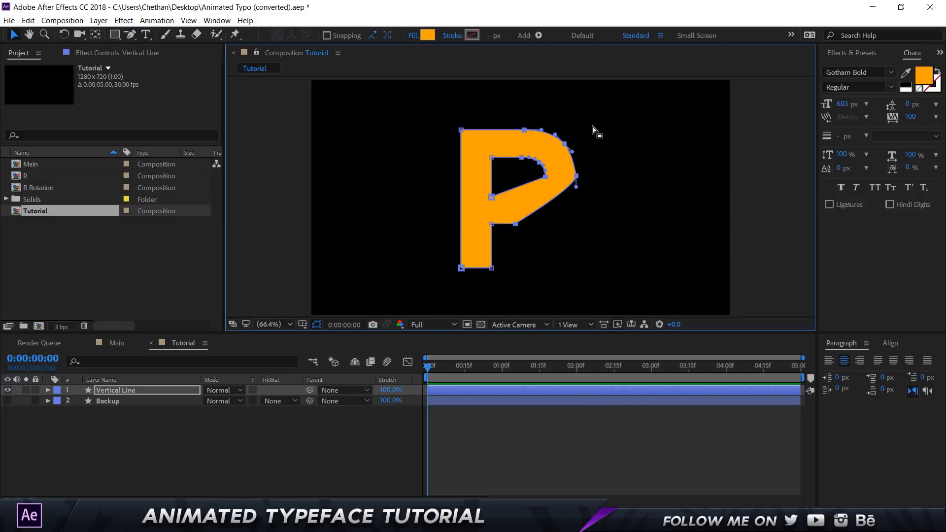
pyautogui.press('Delete')
pyautogui.moveTo(597, 237); pyautogui.dragTo(538, 99)
pyautogui.press('Delete')
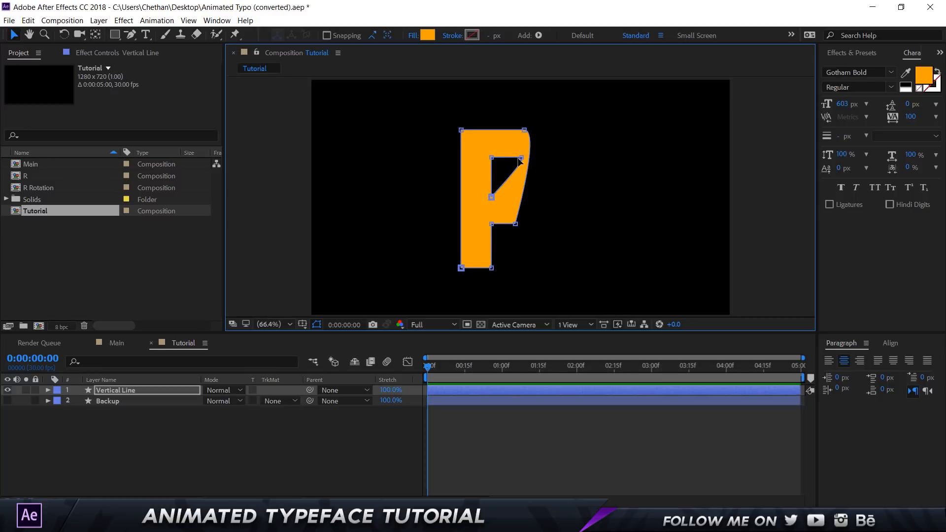
# - Delete the remaining vertices of the inner hole on the Vertical Line layer
pyautogui.click(521, 157)
pyautogui.keyDown('shift'); pyautogui.click(491, 158); pyautogui.keyUp('shift')
pyautogui.press('Delete')
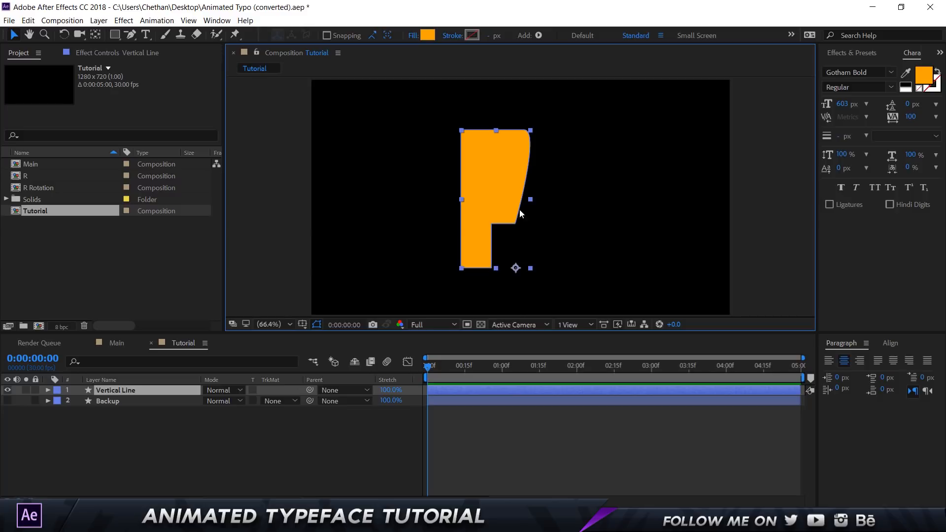
# - Delete the leftover bowl vertices of the Vertical Line shape at the lower corner and the upper curve with the Delete Vertex Tool
pyautogui.moveTo(542, 250); pyautogui.dragTo(509, 216)
pyautogui.press('a')
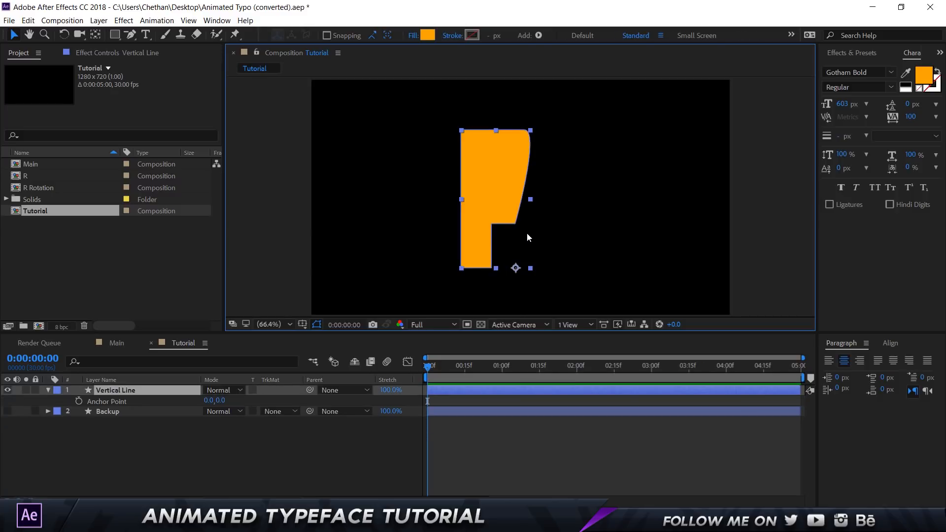
pyautogui.press('g')
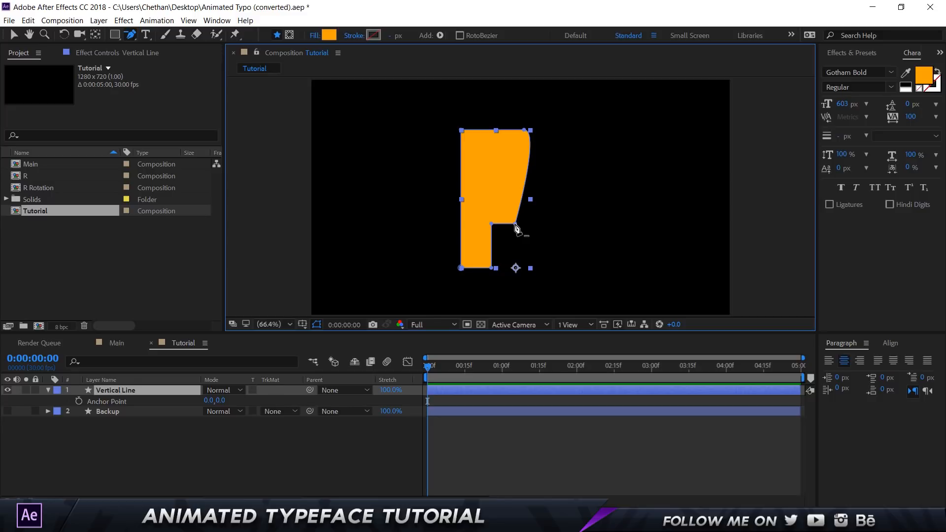
pyautogui.press('a')
pyautogui.click(515, 225)
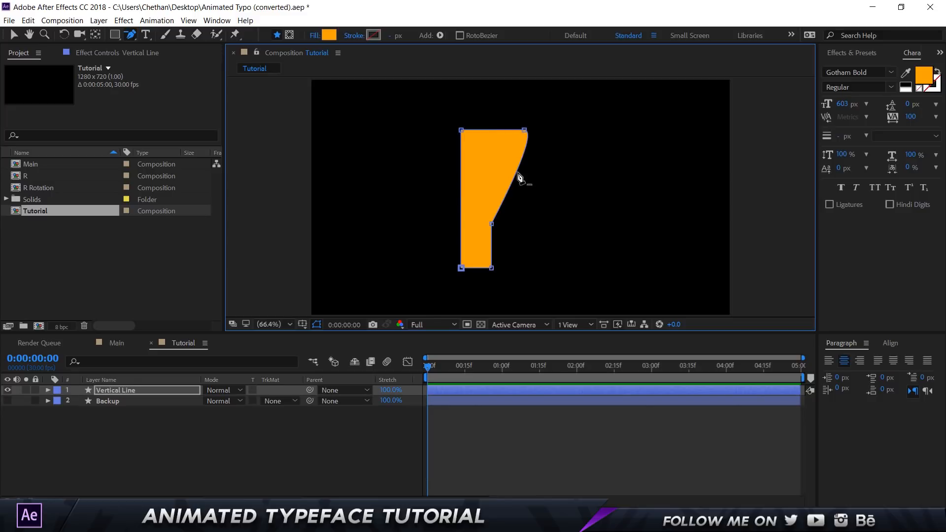
pyautogui.click(525, 131)
pyautogui.press('a')
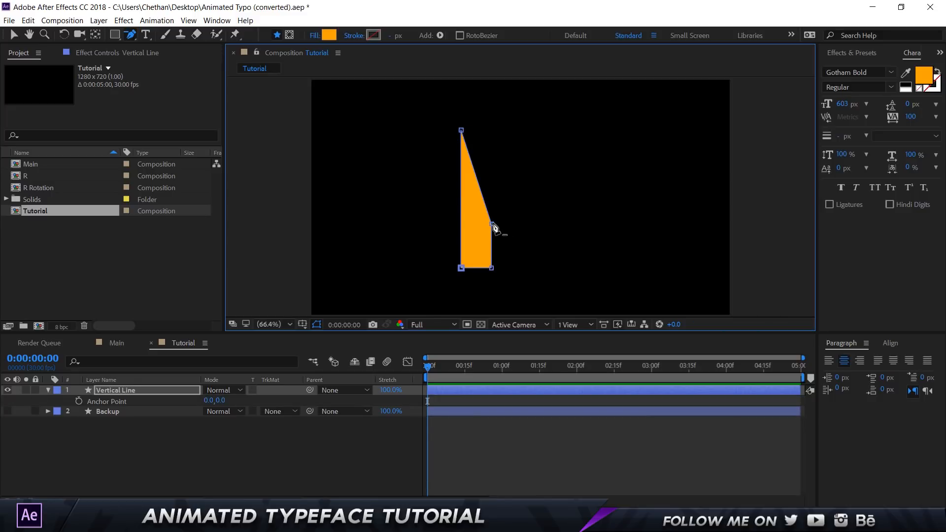
# - Move the Vertical Line shape's inner vertex straight up until it is level with the upper outer corner, forming an upright bar
pyautogui.press('v')
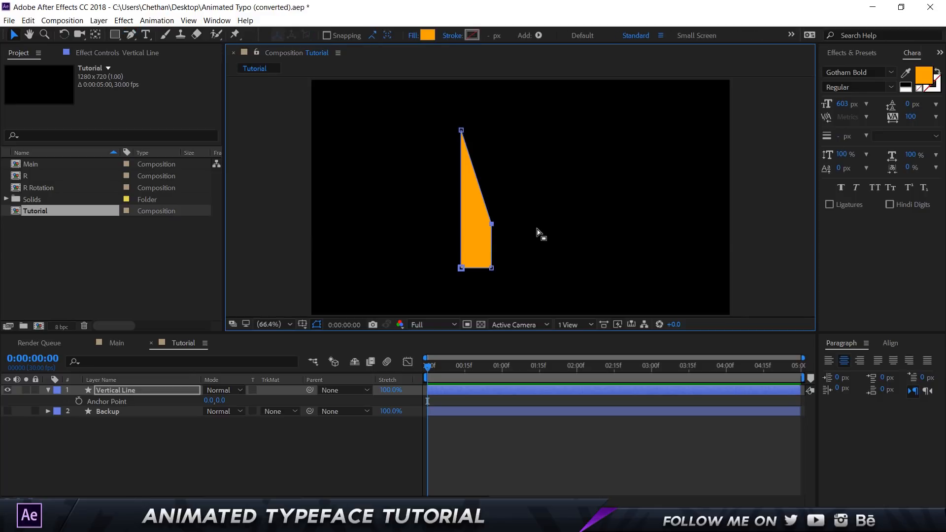
pyautogui.hotkey('shift', 'Up')
pyautogui.hotkey('shift', 'Up')
pyautogui.hotkey('shift', 'Up')
pyautogui.hotkey('shift', 'Up')
pyautogui.hotkey('shift', 'Up')
pyautogui.hotkey('shift', 'Up')
pyautogui.hotkey('shift', 'Up')
pyautogui.hotkey('shift', 'Up')
pyautogui.hotkey('shift', 'Up')
pyautogui.hotkey('shift', 'Up')
pyautogui.hotkey('shift', 'Up')
pyautogui.hotkey('shift', 'Up')
pyautogui.hotkey('shift', 'Up')
pyautogui.hotkey('shift', 'Up')
pyautogui.hotkey('shift', 'Up')
pyautogui.hotkey('shift', 'Up')
pyautogui.hotkey('shift', 'Up')
pyautogui.hotkey('shift', 'Up')
pyautogui.hotkey('shift', 'Up')
pyautogui.hotkey('shift', 'Up')
pyautogui.hotkey('shift', 'Up')
pyautogui.hotkey('shift', 'Up')
pyautogui.hotkey('shift', 'Up')
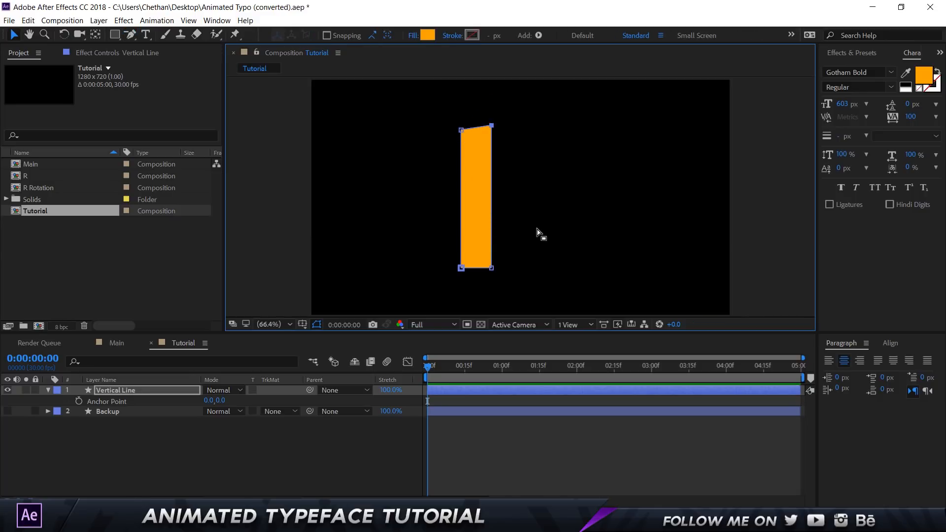
pyautogui.scroll(4, 493, 128)
pyautogui.press('space')
pyautogui.moveTo(378, 105); pyautogui.dragTo(495, 272)
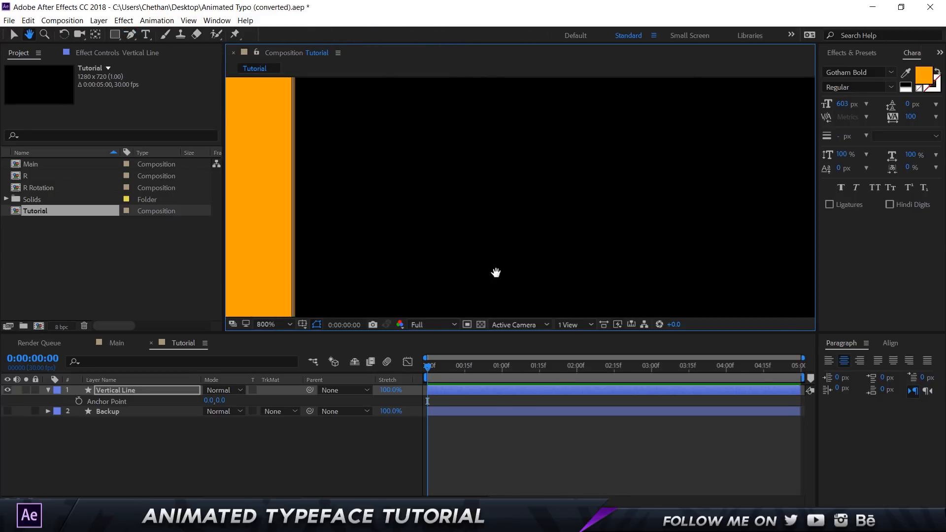
pyautogui.moveTo(372, 150); pyautogui.dragTo(507, 266)
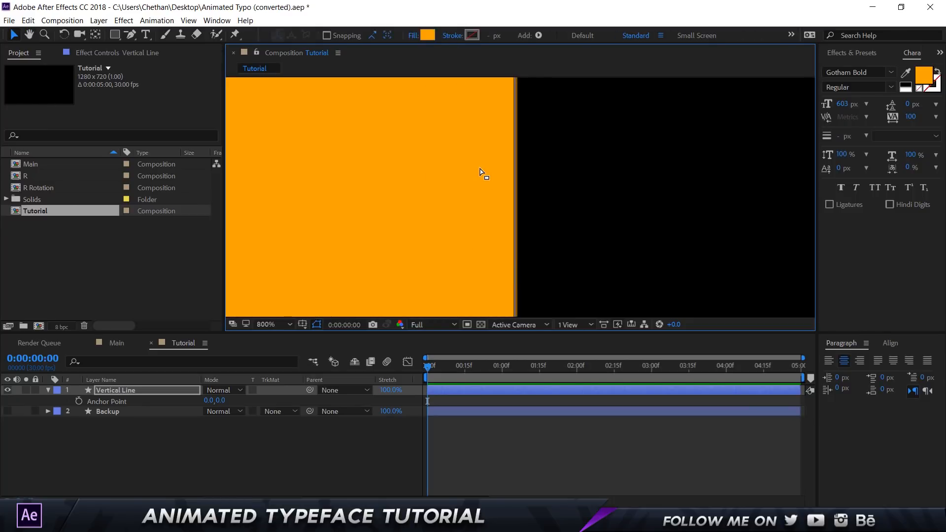
pyautogui.scroll(2, 485, 215)
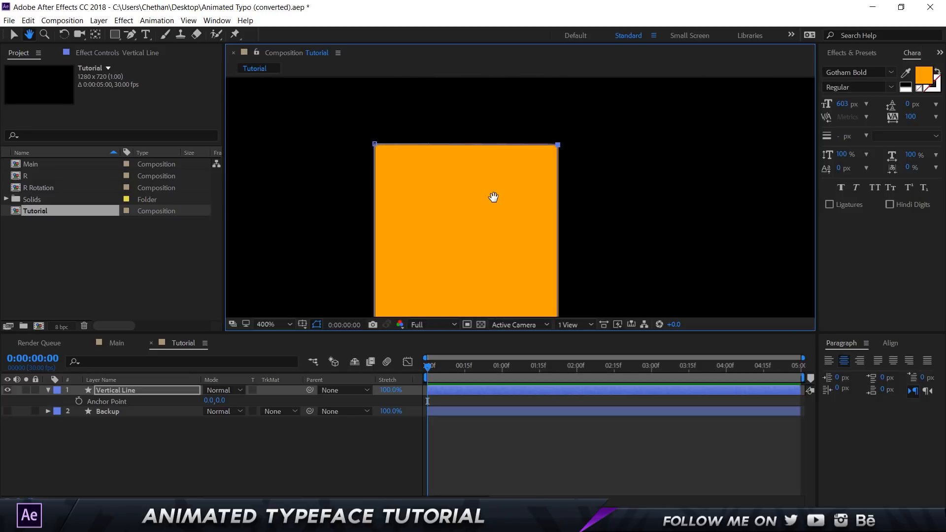
pyautogui.press('v')
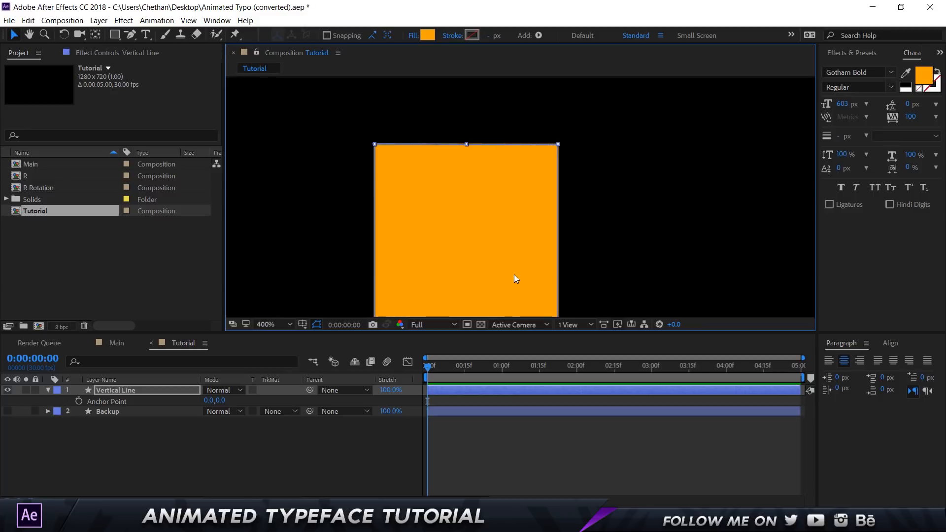
# - Show the Backup layer briefly to compare the vertical bar with the full R, and hide it again
pyautogui.hotkey('shift', '/')
pyautogui.click(325, 472)
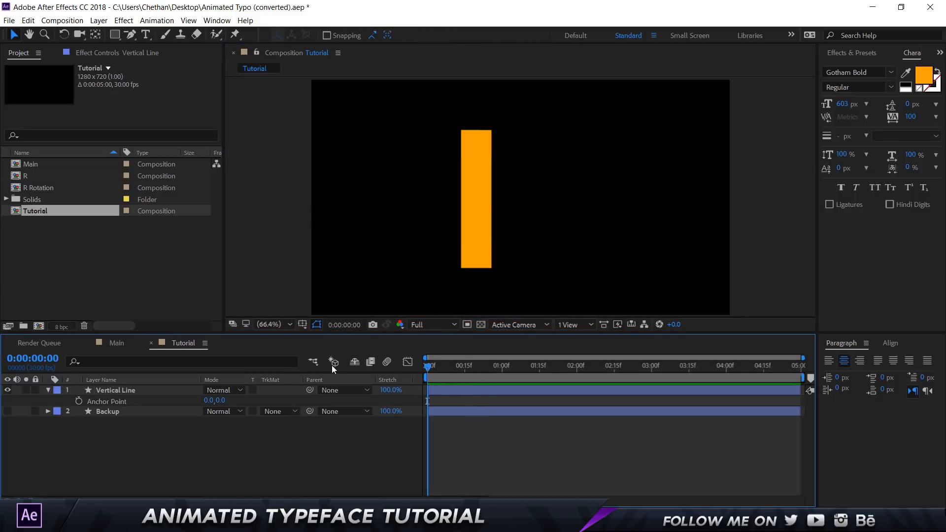
pyautogui.click(121, 391)
pyautogui.click(7, 411)
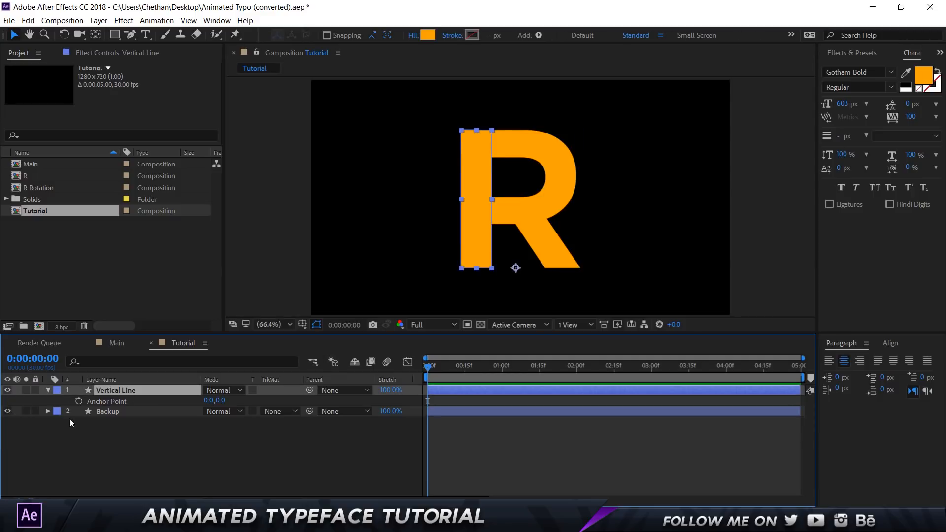
pyautogui.click(7, 410)
pyautogui.click(184, 450)
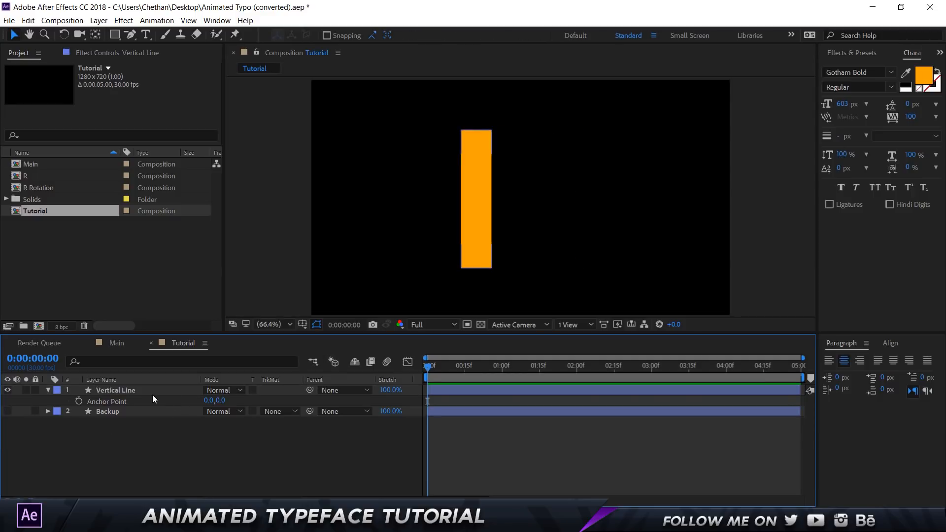
# - Draw a new rectangle shape layer with the Rectangle Tool that fully covers the vertical bar with a small margin
pyautogui.click(152, 394)
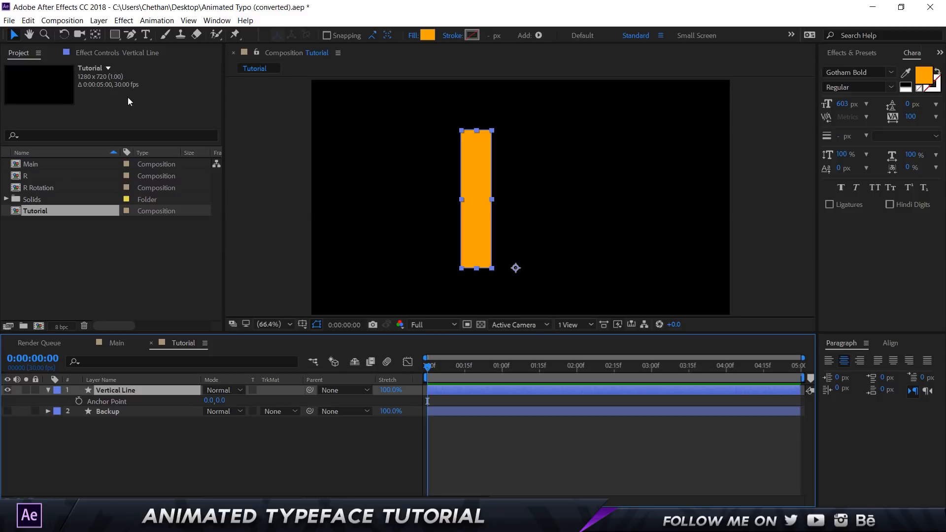
pyautogui.click(113, 37)
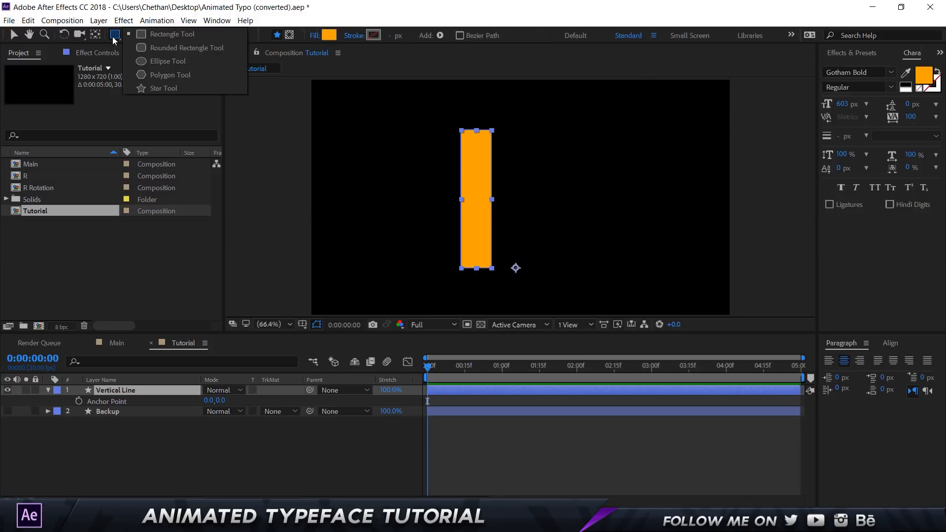
pyautogui.click(140, 33)
pyautogui.click(123, 435)
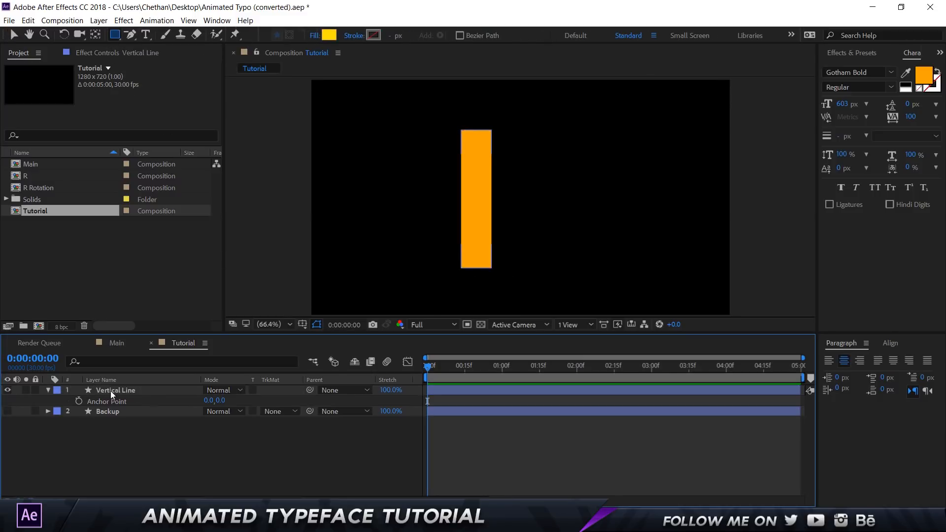
pyautogui.moveTo(453, 116); pyautogui.dragTo(502, 278)
# - Rename the new rectangle shape layer as Mask
pyautogui.click(131, 389)
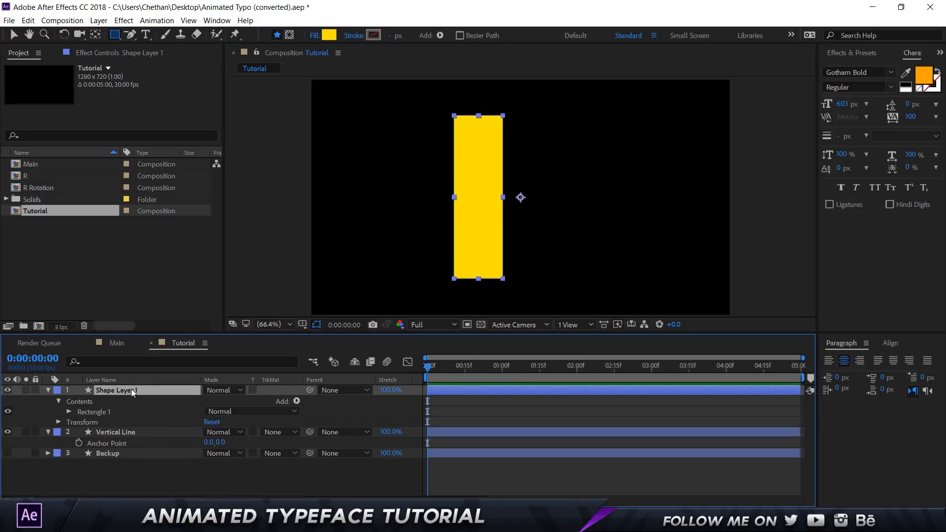
pyautogui.press('Return')
pyautogui.write('Mask')
pyautogui.press('Return')
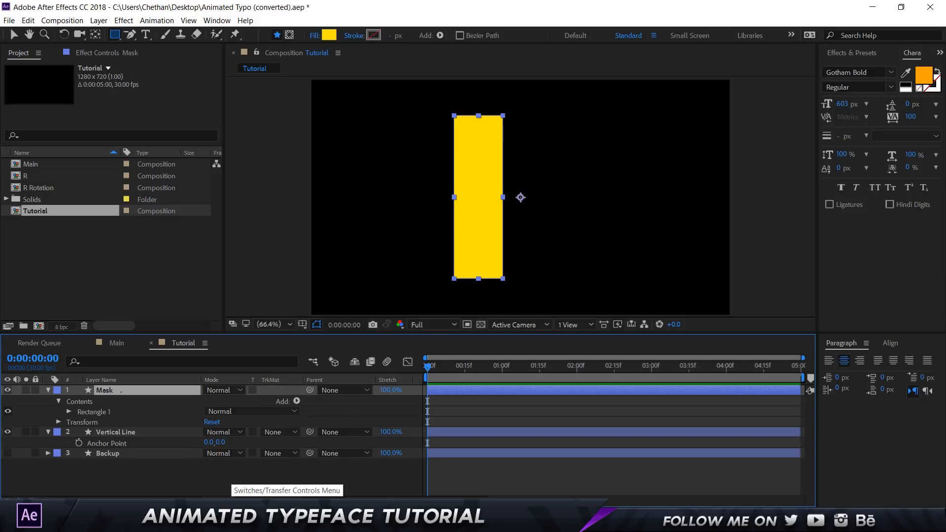
# - Set the Vertical Line layer's track matte to Alpha using the Mask layer, and collapse both layers' properties
pyautogui.click(290, 433)
pyautogui.click(300, 460)
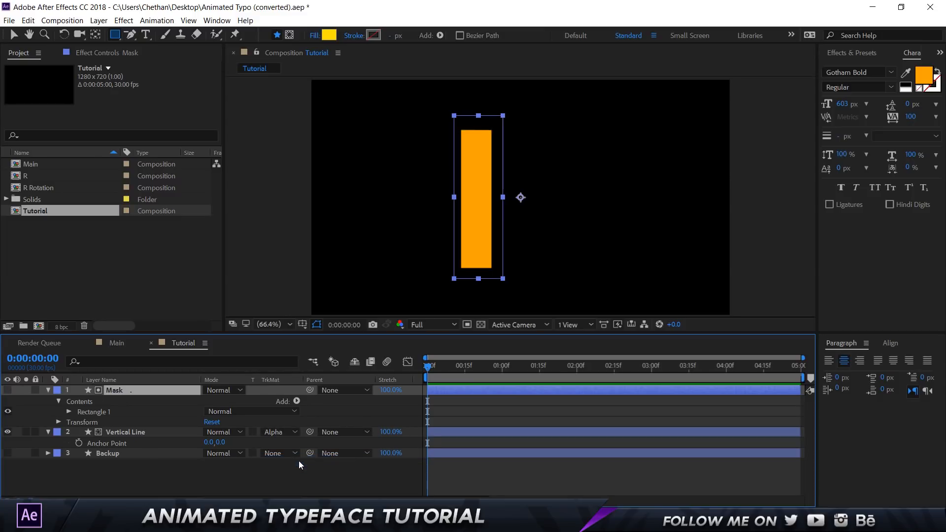
pyautogui.click(48, 389)
pyautogui.click(48, 401)
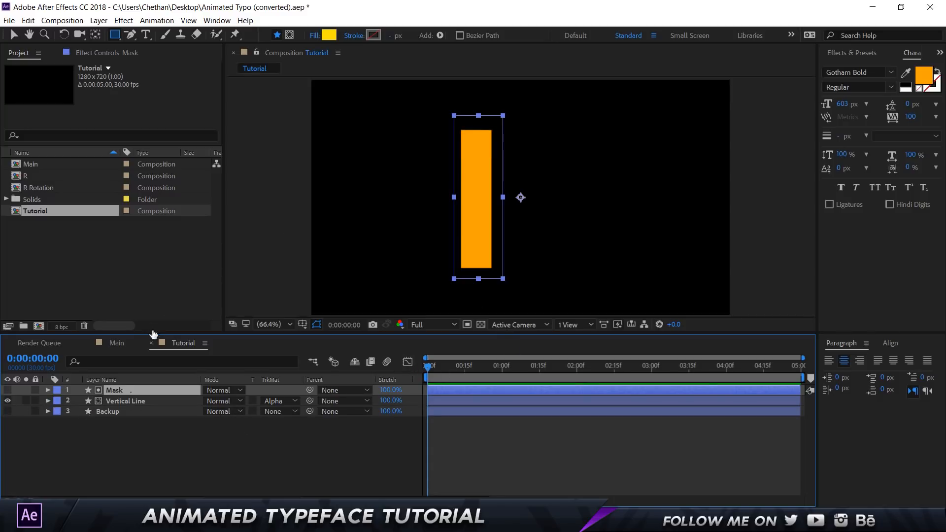
# - Add a Position keyframe to the Mask layer at 0:00:00:20, with the mask covering the bar
pyautogui.press('v')
pyautogui.moveTo(488, 157)
pyautogui.mouseDown()
pyautogui.moveTo(487, 234)
pyautogui.moveTo(416, 217)
pyautogui.moveTo(492, 157)
pyautogui.moveTo(533, 203)
pyautogui.moveTo(468, 157)
pyautogui.moveTo(530, 157)
pyautogui.moveTo(486, 169)
pyautogui.moveTo(489, 159)
pyautogui.mouseUp()
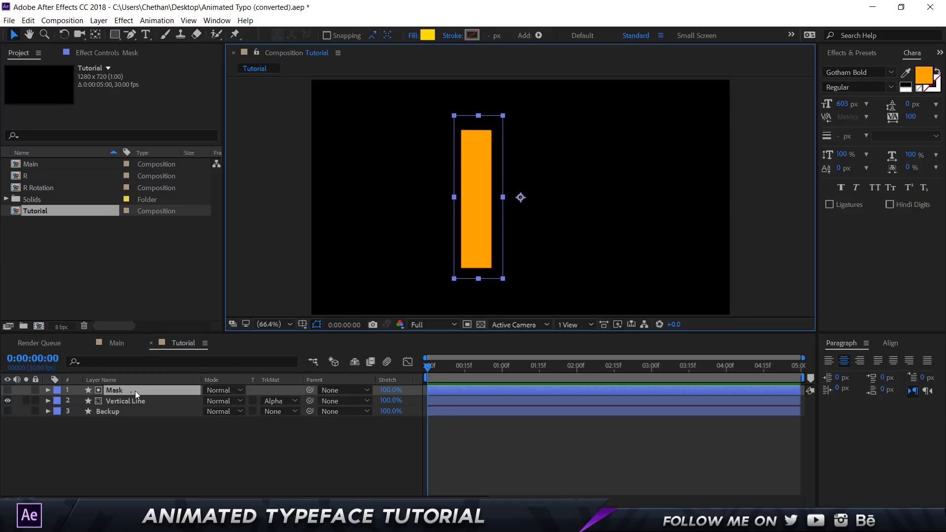
pyautogui.press('p')
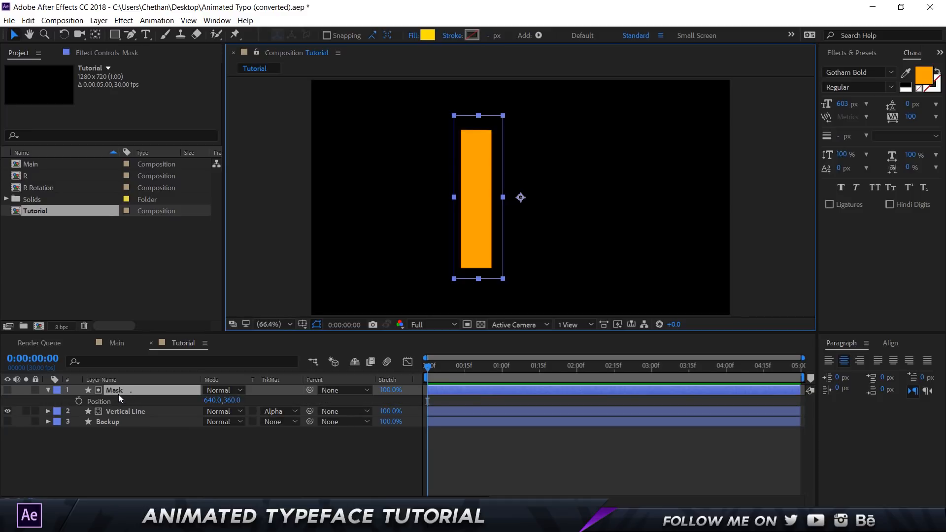
pyautogui.press('space')
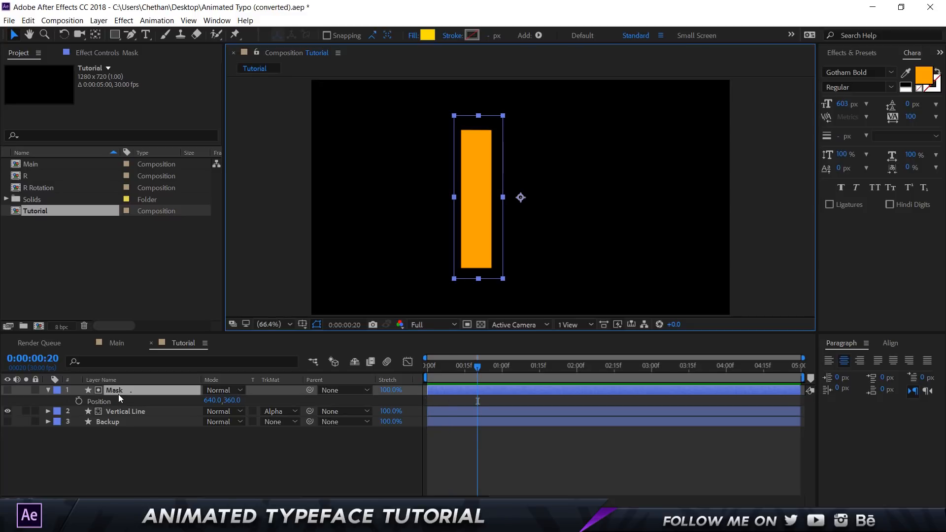
pyautogui.click(78, 400)
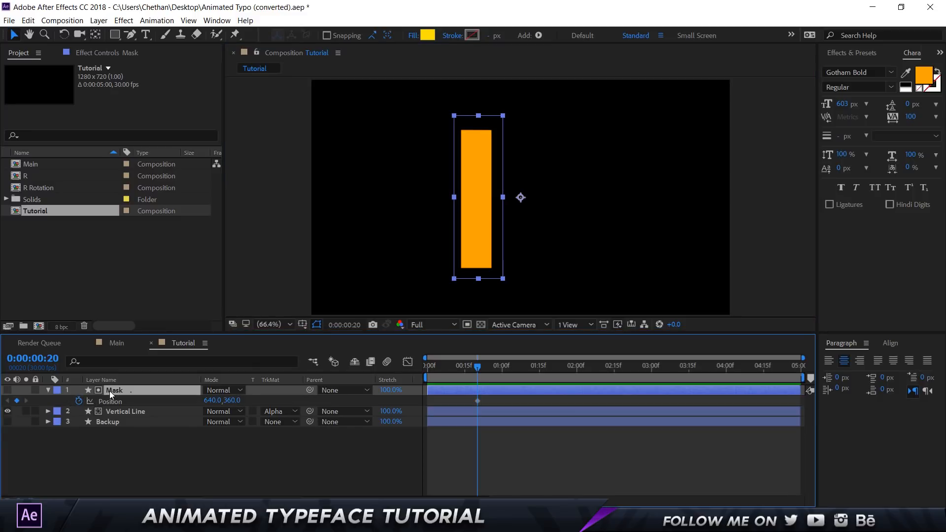
# - At 0:00:00:00, move the Mask layer straight down below the bar to position 640.0, 849.5
pyautogui.press('p')
pyautogui.press('p')
pyautogui.moveTo(451, 365); pyautogui.dragTo(359, 366)
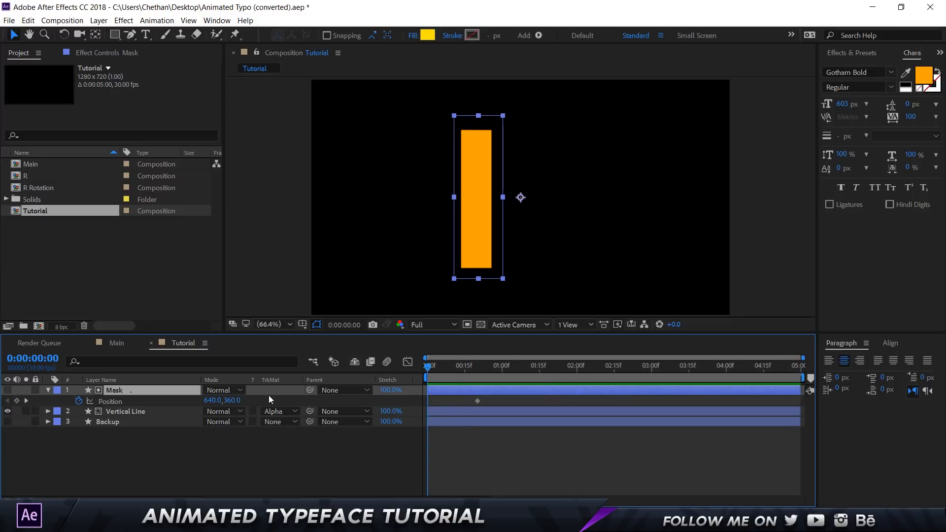
pyautogui.moveTo(474, 125); pyautogui.dragTo(477, 315)
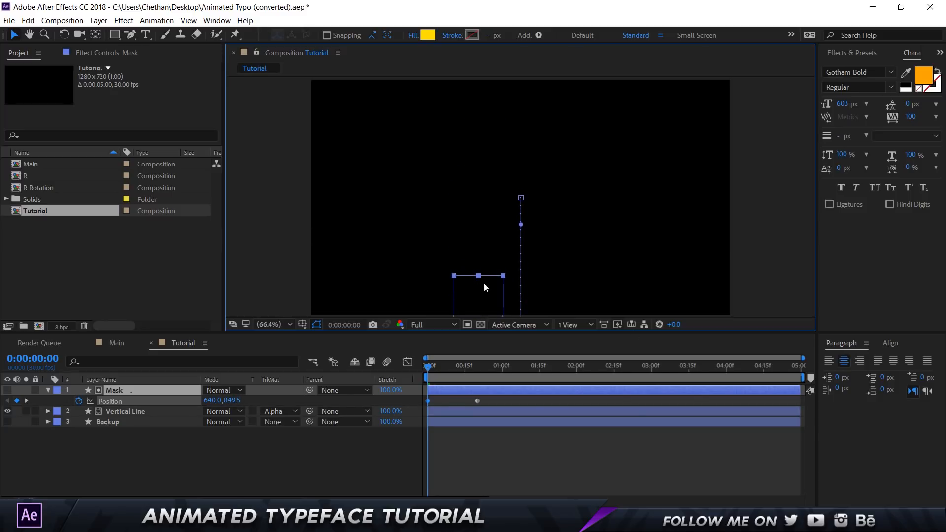
# - Apply Easy Ease to both Position keyframes of the Mask layer
pyautogui.click(498, 399)
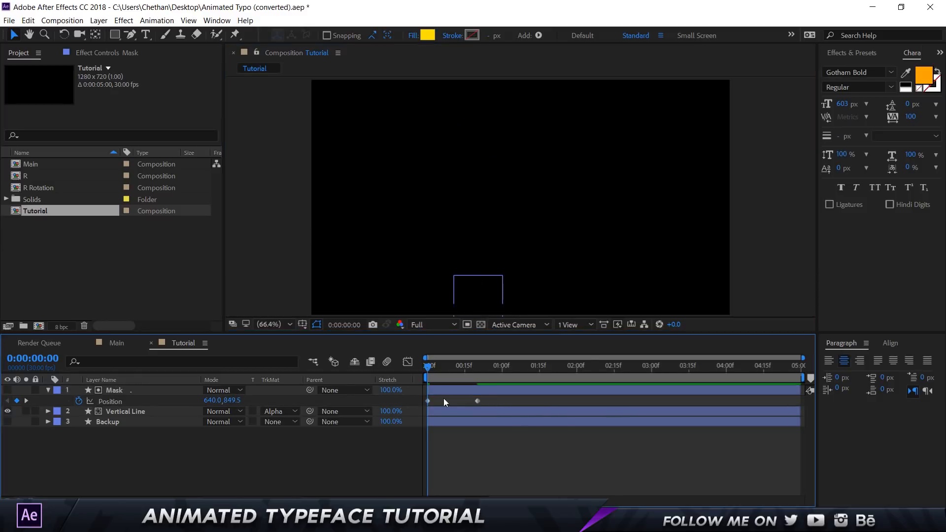
pyautogui.moveTo(427, 401); pyautogui.dragTo(430, 401)
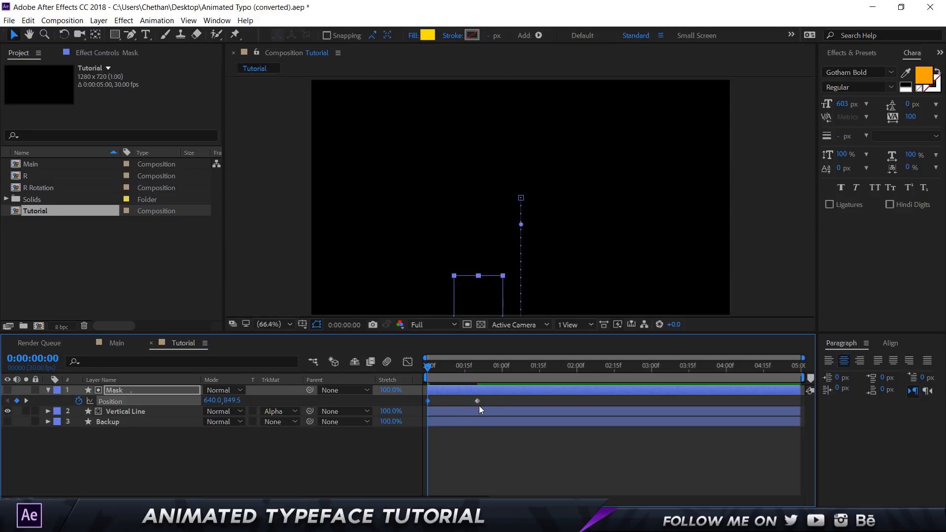
pyautogui.moveTo(491, 401); pyautogui.dragTo(422, 398)
pyautogui.rightClick(428, 401)
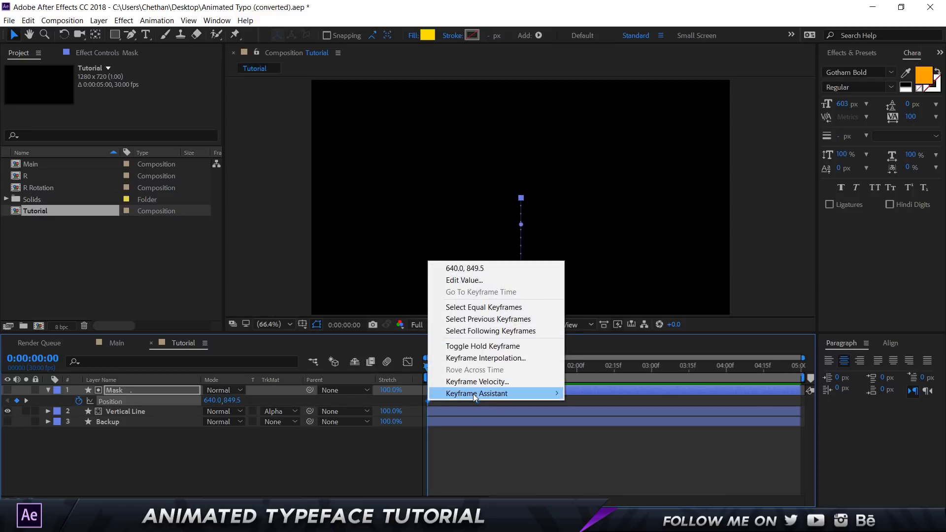
pyautogui.moveTo(473, 394)
pyautogui.click(625, 430)
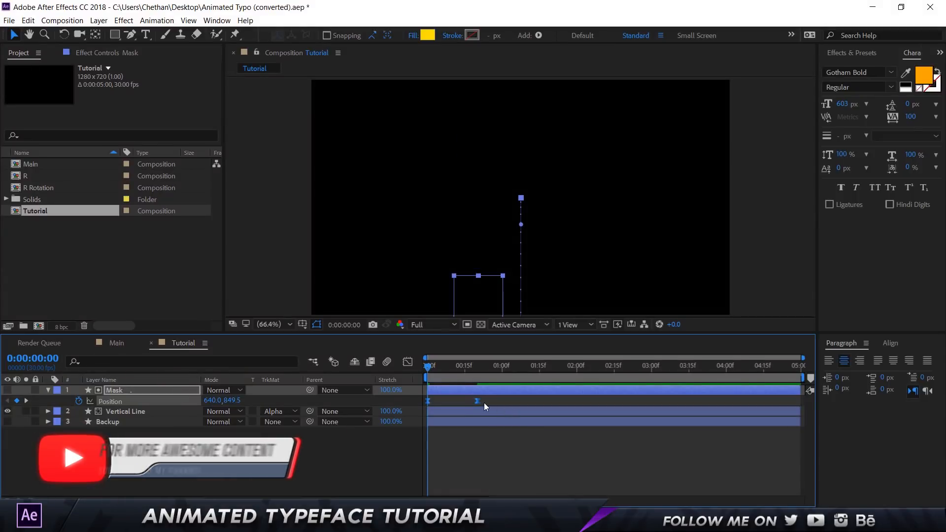
# - Reshape the Mask's Position speed curve in the Graph Editor so it peaks early and slows gradually into the last keyframe
pyautogui.click(409, 362)
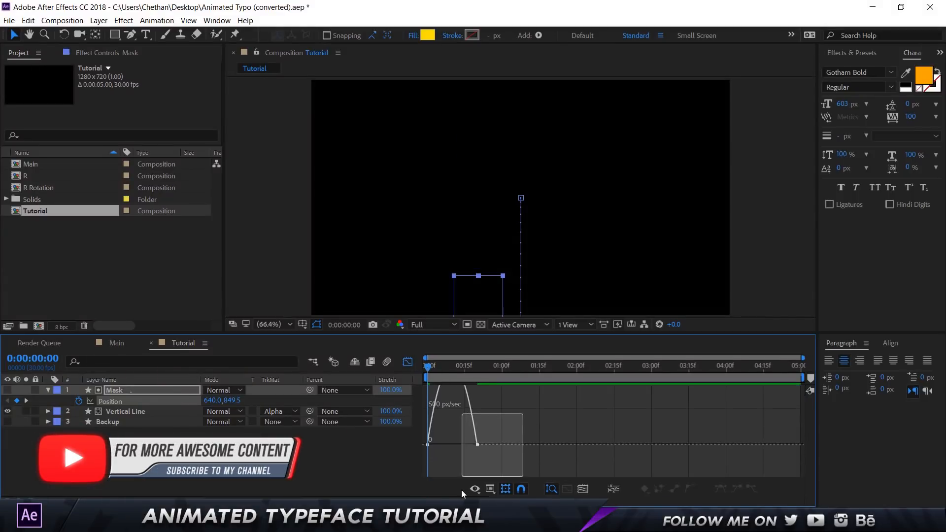
pyautogui.moveTo(468, 471); pyautogui.dragTo(442, 475)
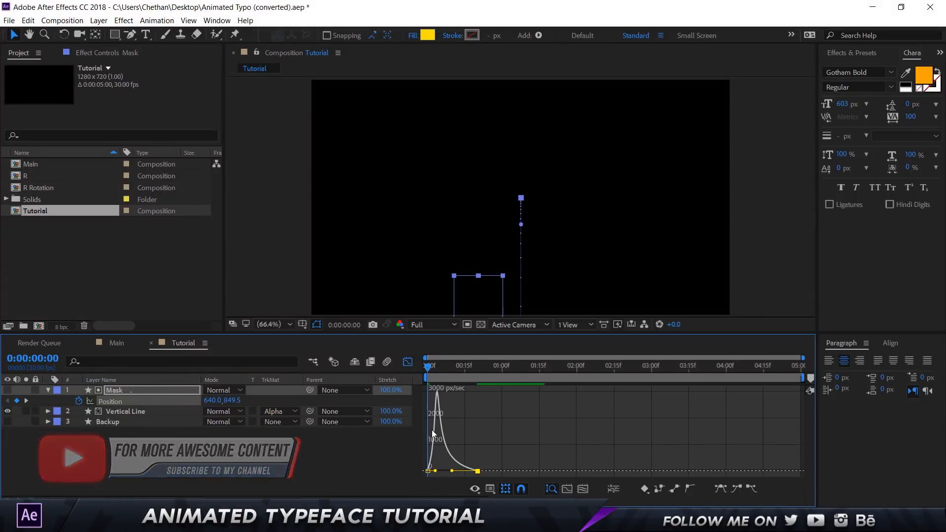
pyautogui.click(408, 362)
# - Preview the vertical line's reveal animation and return to the first frame
pyautogui.press('space')
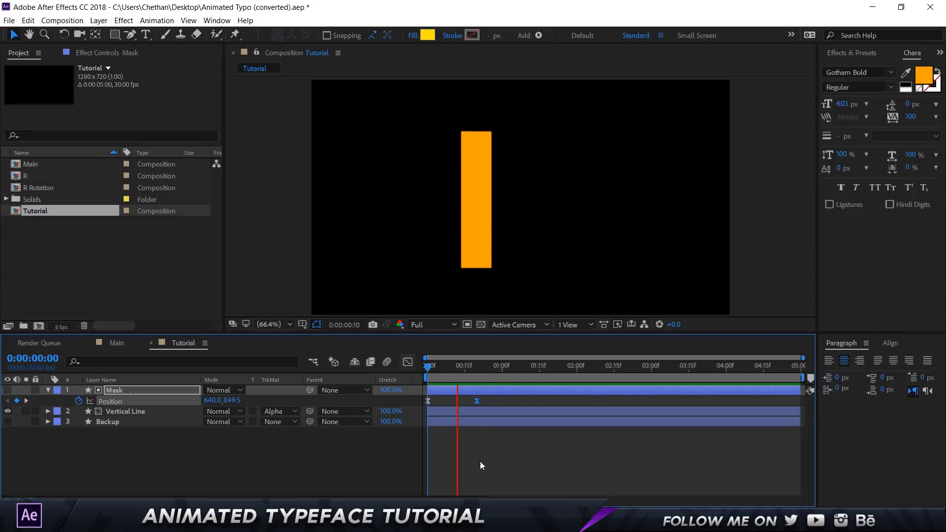
pyautogui.press('space')
pyautogui.press('space')
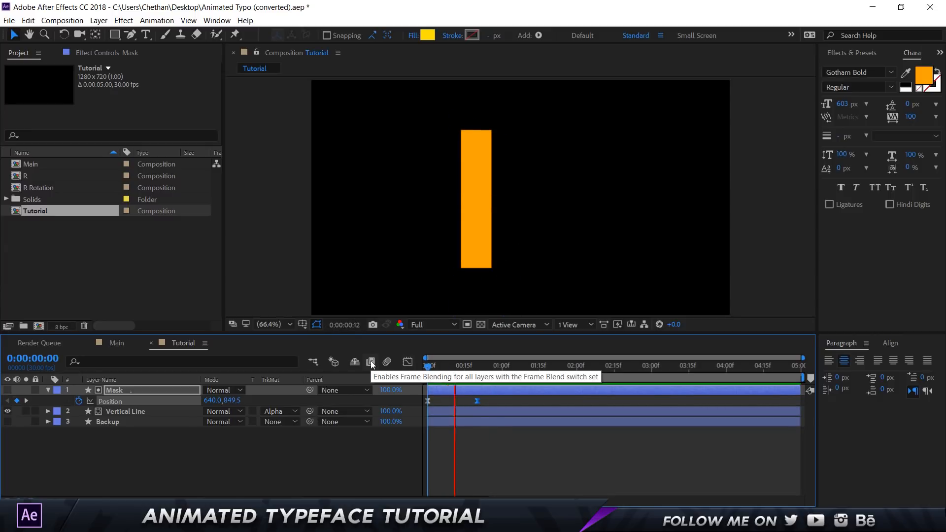
pyautogui.press('space')
pyautogui.press('Home')
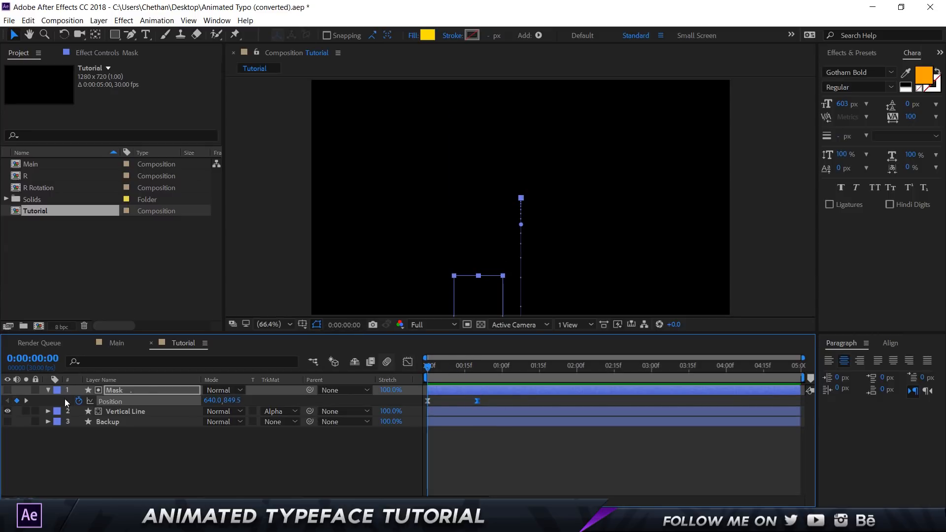
pyautogui.click(49, 389)
pyautogui.click(137, 400)
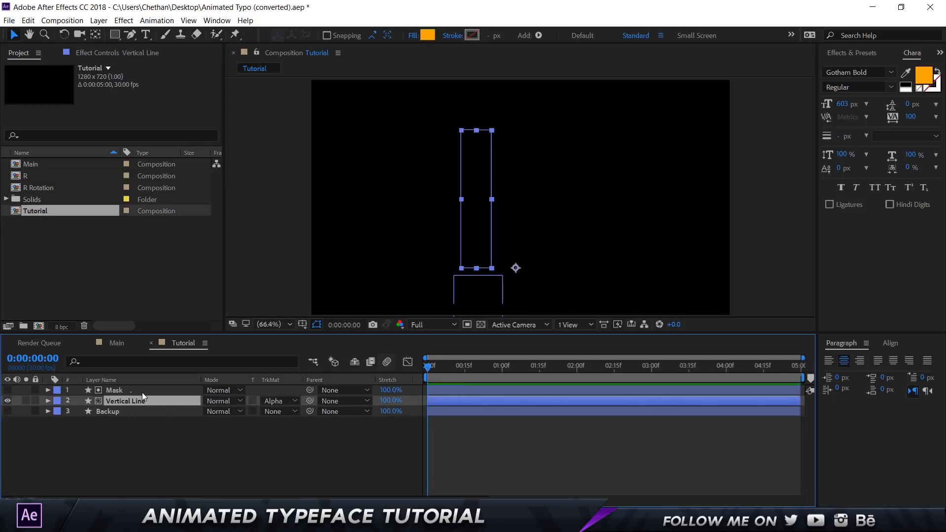
pyautogui.keyDown('shift'); pyautogui.click(141, 392); pyautogui.keyUp('shift')
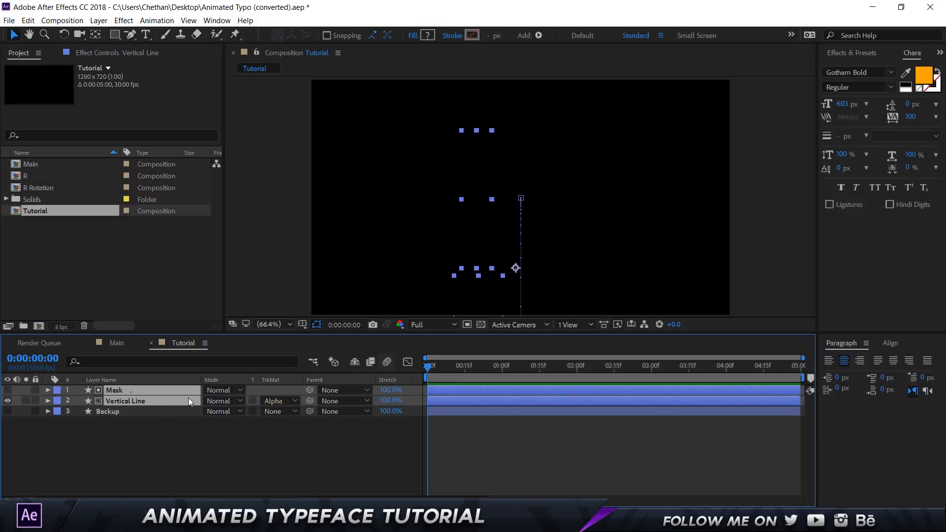
pyautogui.hotkey('ctrl', 'd')
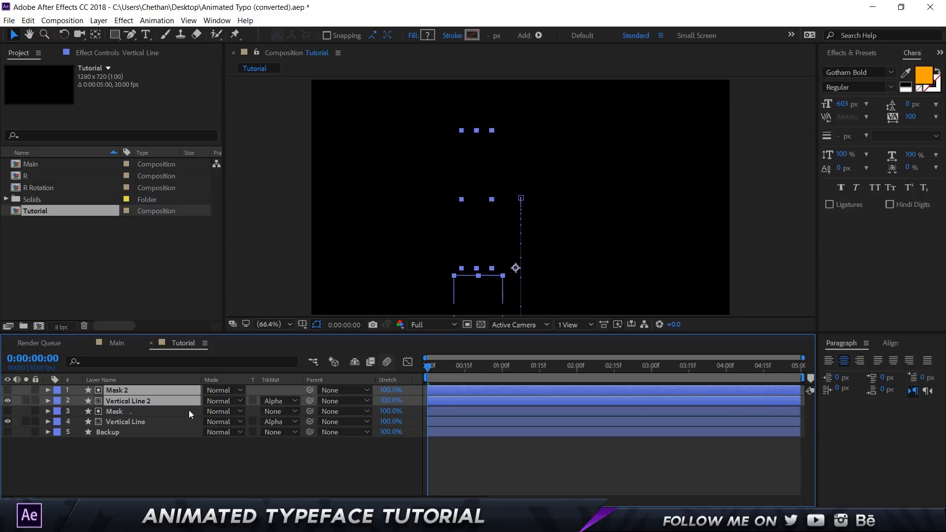
pyautogui.press('Delete')
pyautogui.click(163, 400)
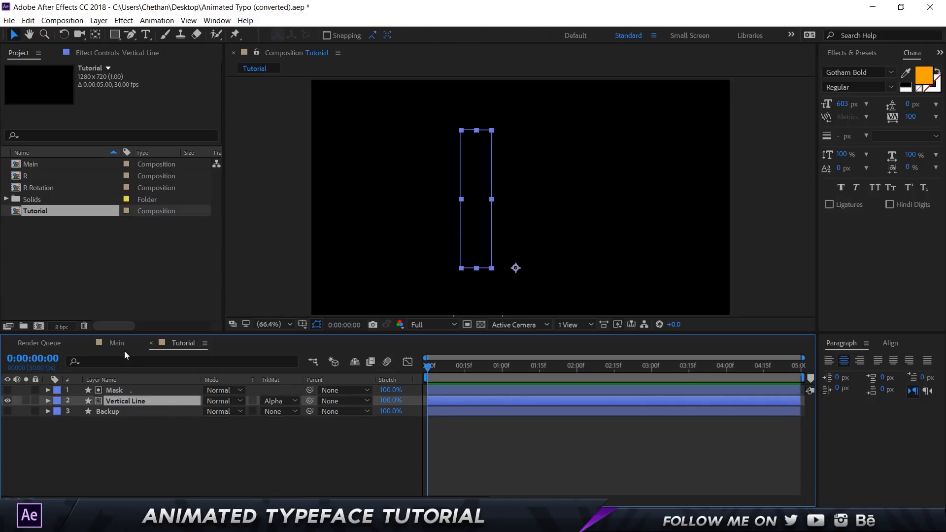
# - In the R composition, copy the Line and Mask layers for Yellow, Grey and White
pyautogui.click(117, 343)
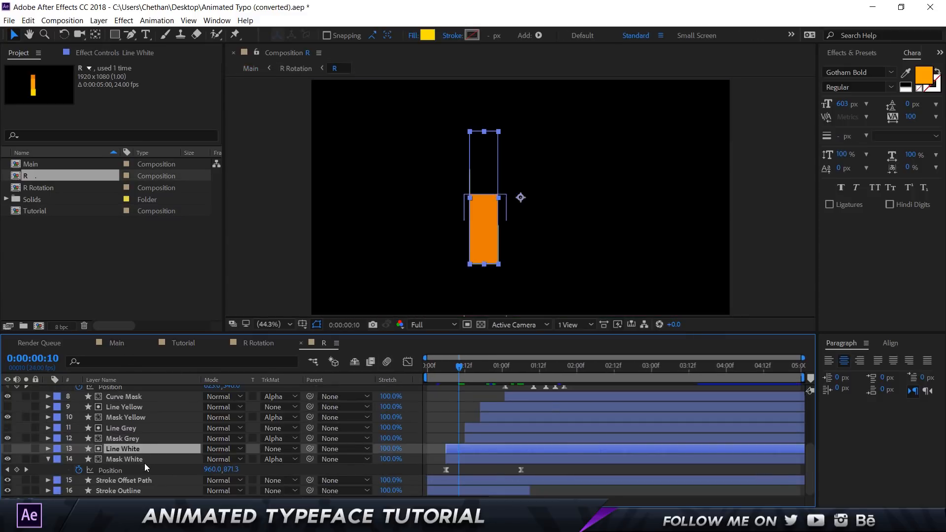
pyautogui.click(144, 459)
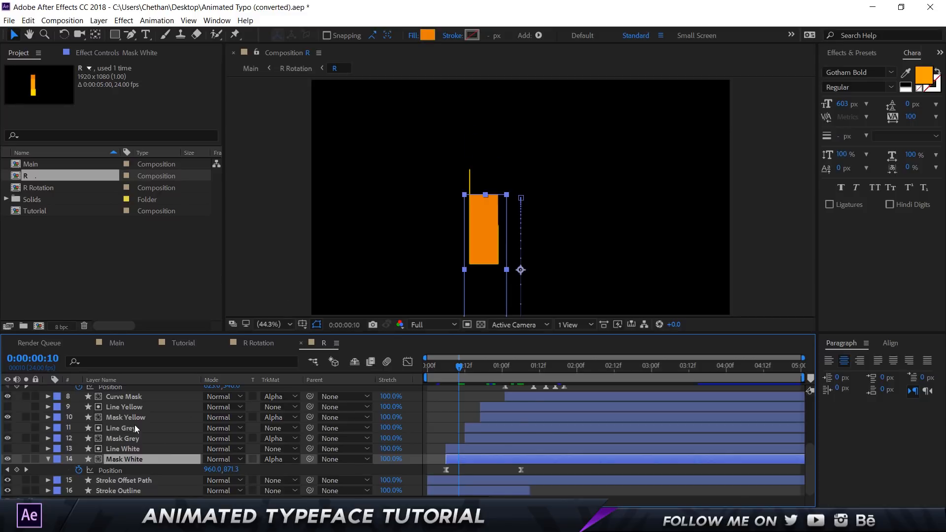
pyautogui.scroll(4, 134, 426)
pyautogui.scroll(-4, 138, 436)
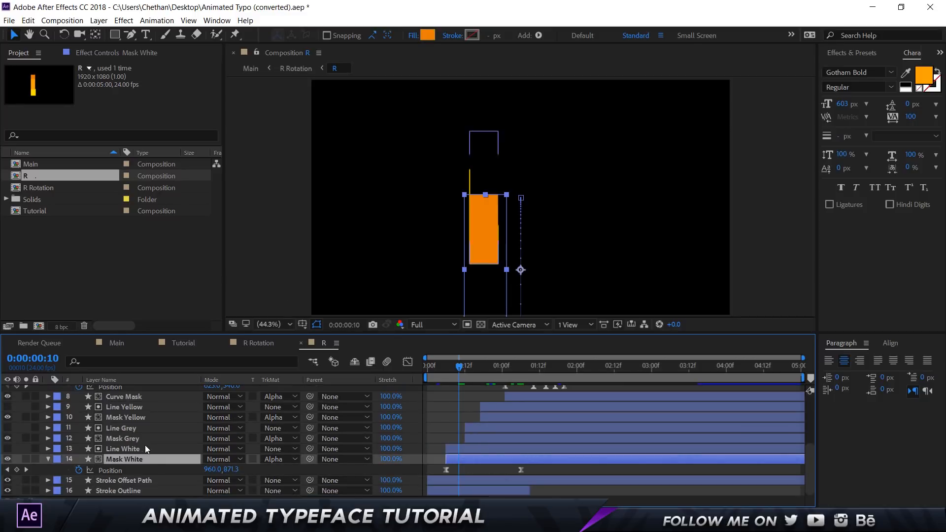
pyautogui.keyDown('shift'); pyautogui.click(134, 407); pyautogui.keyUp('shift')
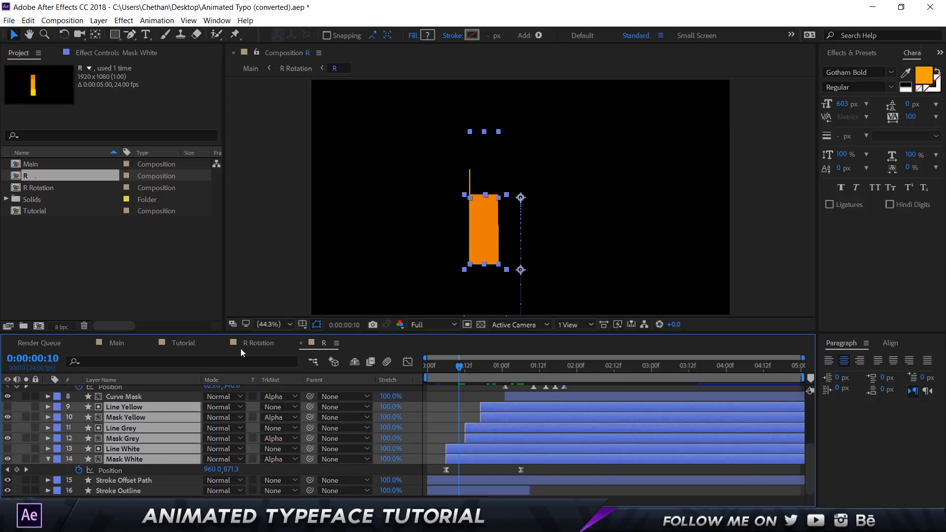
# - Paste the copied Line and Mask layers into the Tutorial composition and move the playhead to 0:00:00:28
pyautogui.click(301, 342)
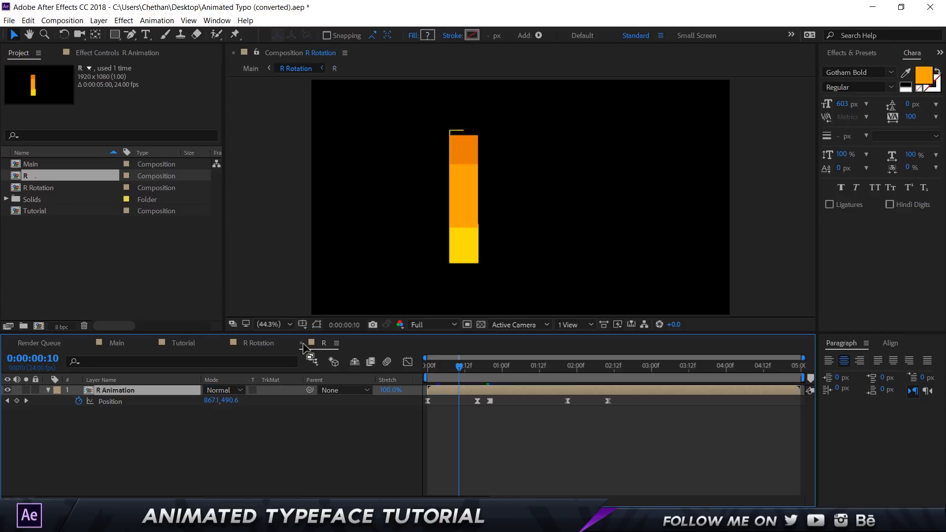
pyautogui.click(224, 342)
pyautogui.click(197, 433)
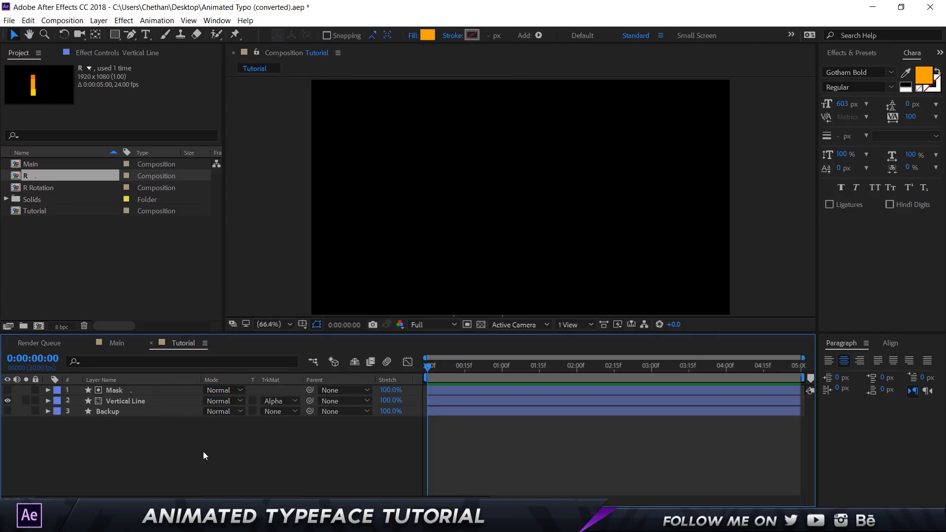
pyautogui.hotkey('ctrl', 'v')
pyautogui.press('F2')
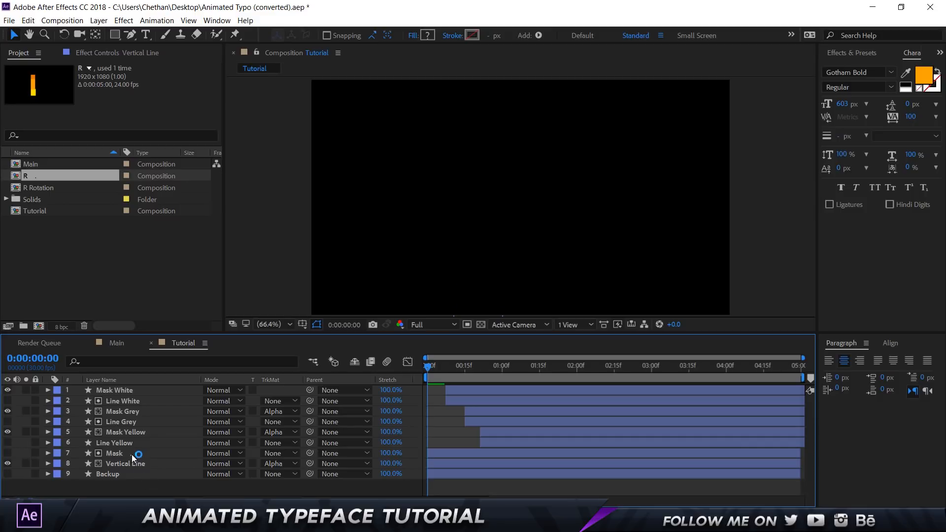
pyautogui.moveTo(428, 365); pyautogui.dragTo(450, 366)
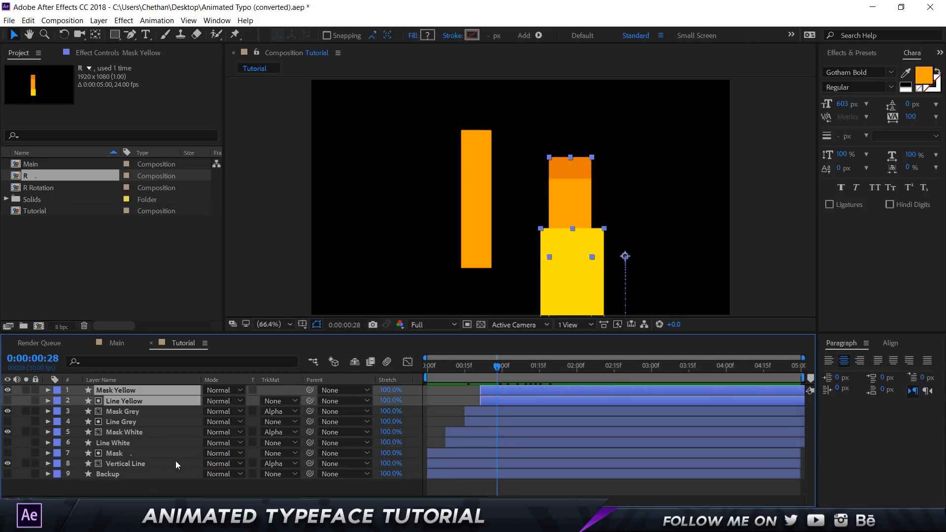
# - Set the Vertical Line layer's fill to dark orange E57C04, sampled from the uppermost colour of the pasted bar
pyautogui.click(139, 443)
pyautogui.click(141, 454)
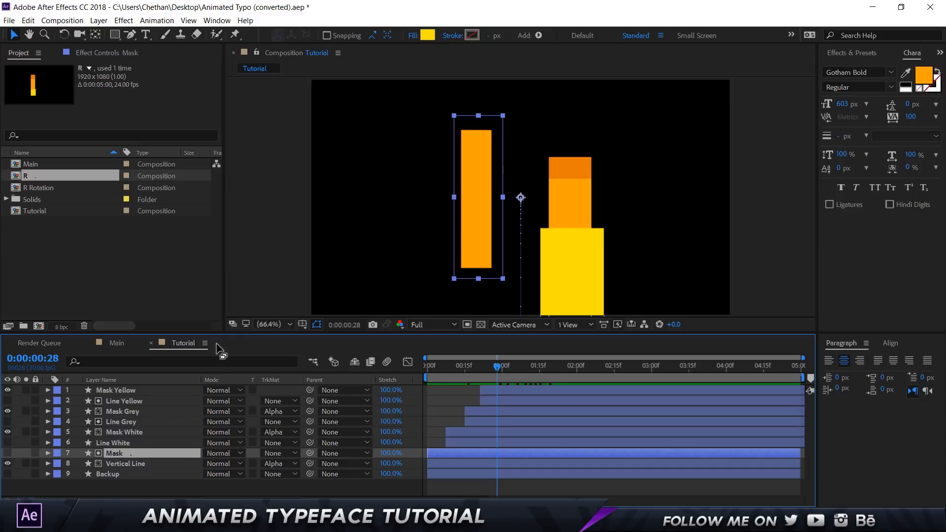
pyautogui.click(140, 464)
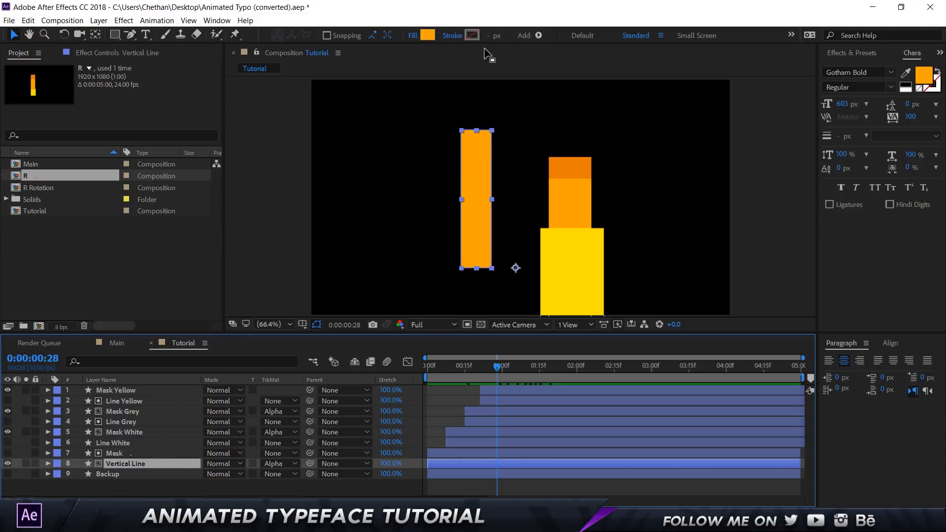
pyautogui.click(427, 35)
pyautogui.click(848, 342)
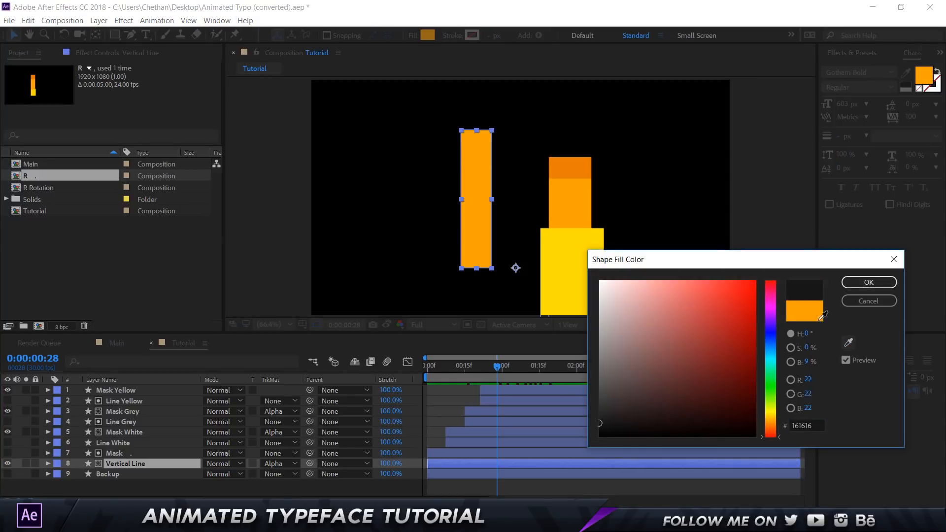
pyautogui.click(559, 167)
pyautogui.click(820, 425)
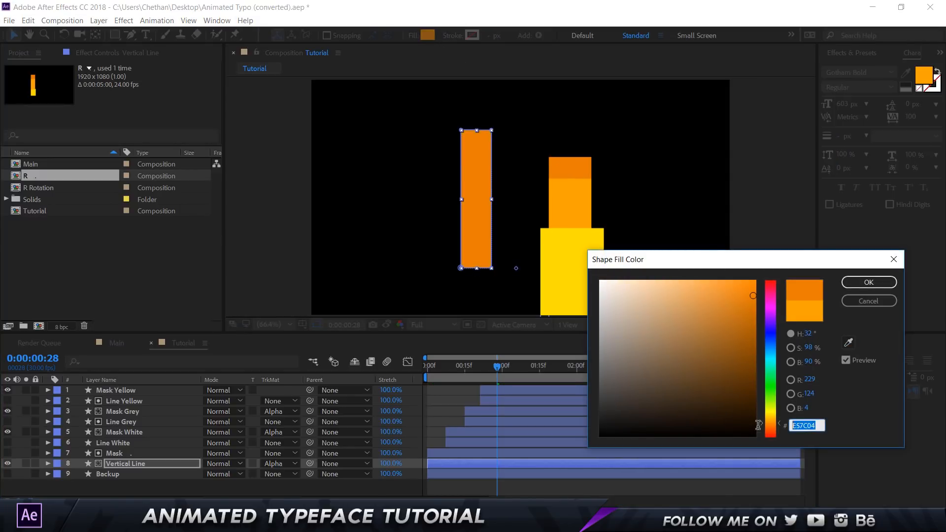
pyautogui.click(868, 282)
# - Duplicate the Mask and Vertical Line layers together as a second matte pair
pyautogui.click(123, 453)
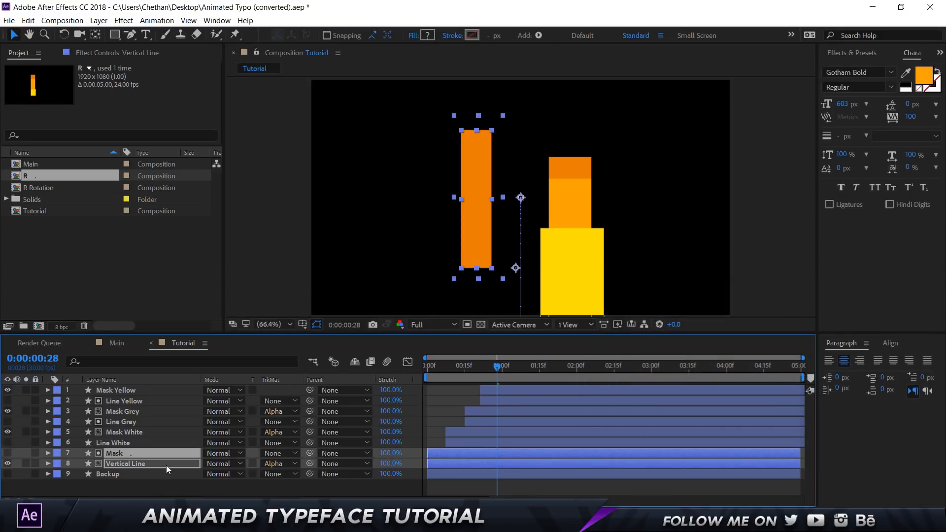
pyautogui.hotkey('ctrl', 'd')
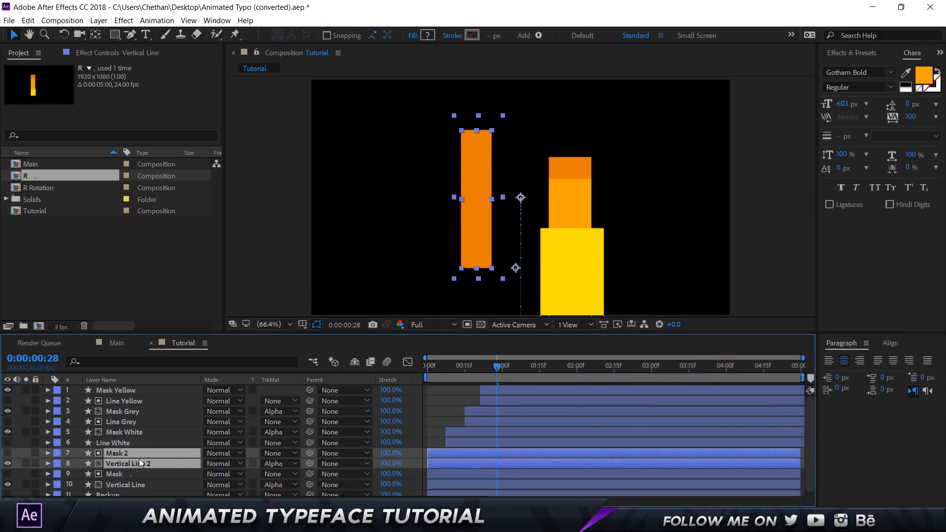
pyautogui.click(137, 474)
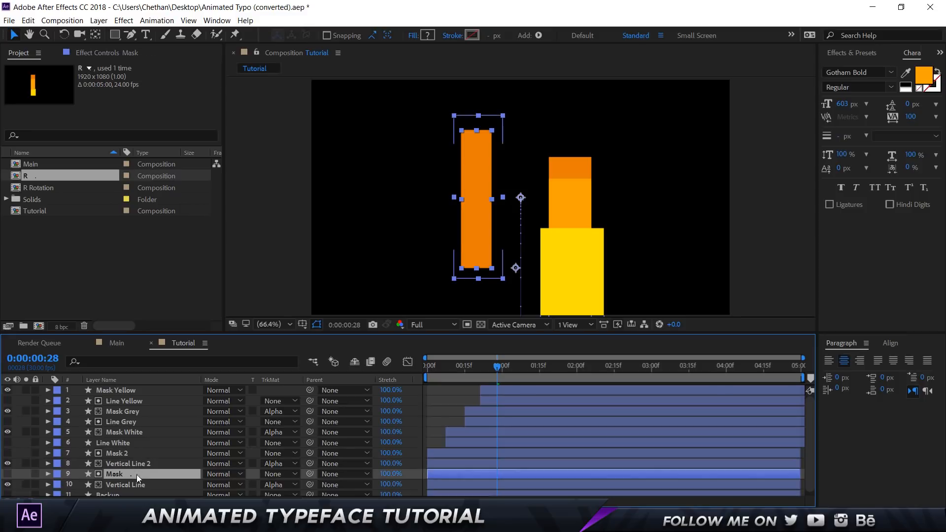
# - Set the fill of Vertical Line 2 to light orange FAA300, sampled from the middle colour of the pasted bar
pyautogui.click(139, 464)
pyautogui.click(428, 36)
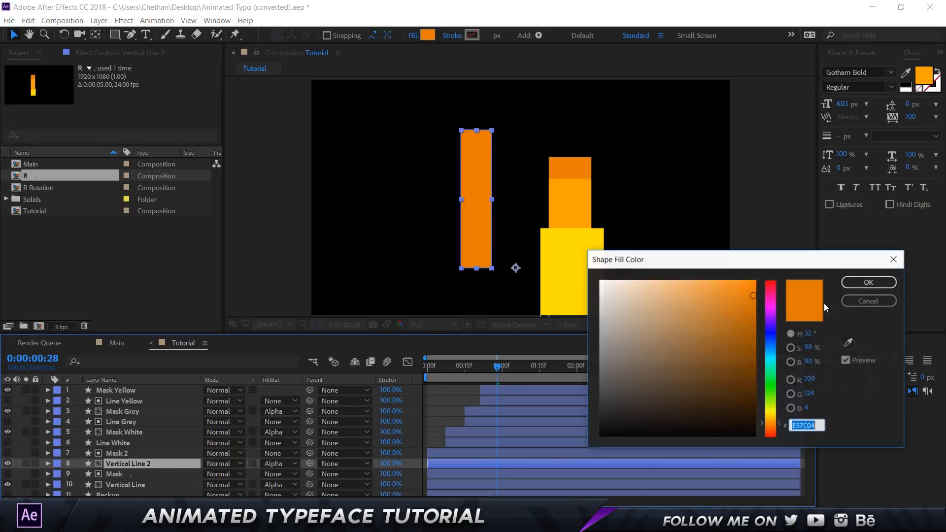
pyautogui.click(848, 342)
pyautogui.click(576, 188)
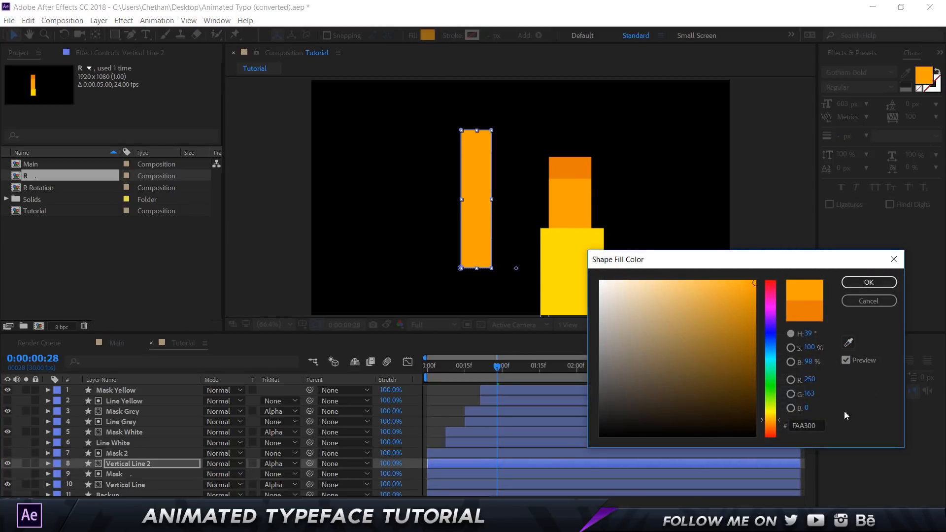
pyautogui.click(868, 283)
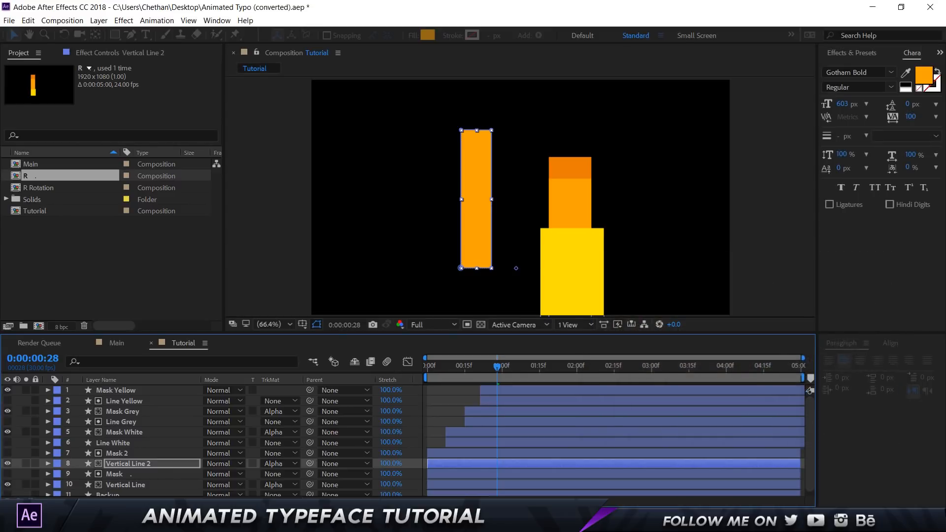
# - Create a third mask and line pair by duplication and stack it directly above the second pair
pyautogui.keyDown('ctrl'); pyautogui.click(120, 475); pyautogui.keyUp('ctrl')
pyautogui.hotkey('ctrl', 'd')
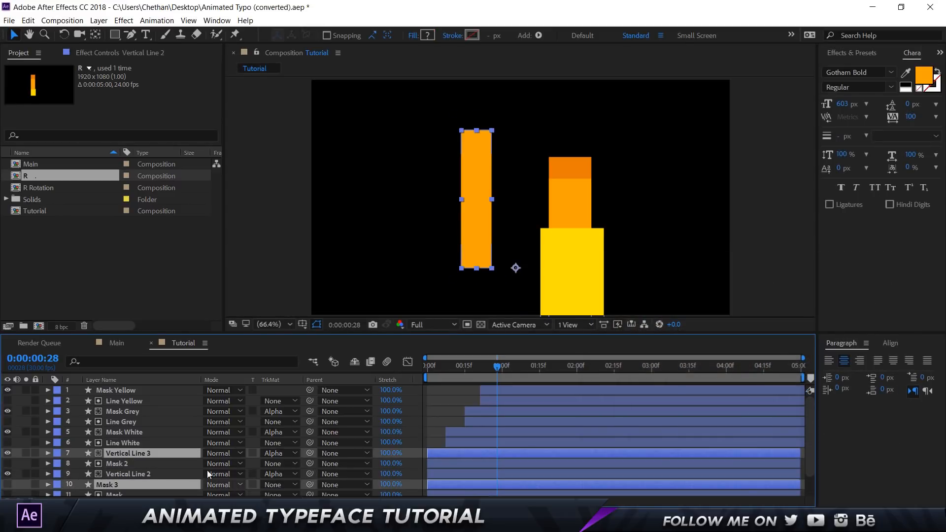
pyautogui.moveTo(150, 480); pyautogui.dragTo(126, 469)
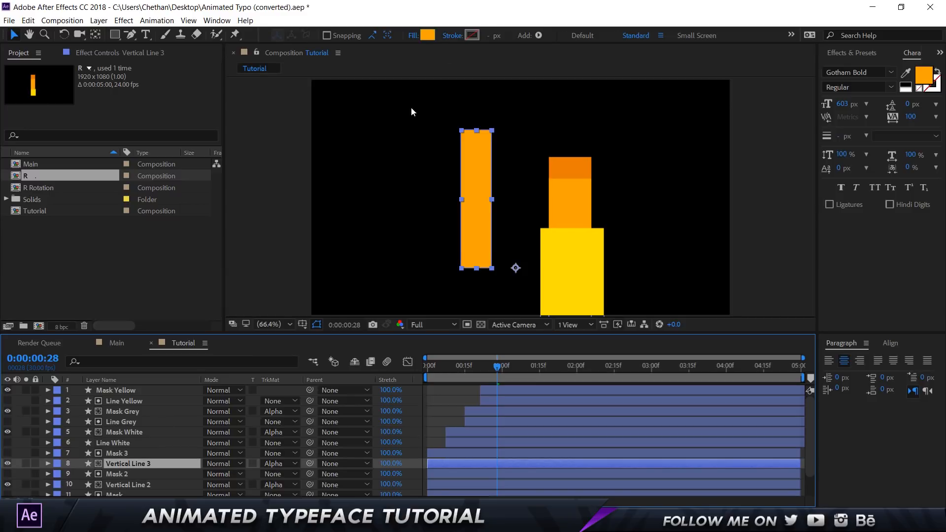
# - Set the fill of Vertical Line 3 to yellow FFE100
pyautogui.click(427, 35)
pyautogui.write('FFE100')
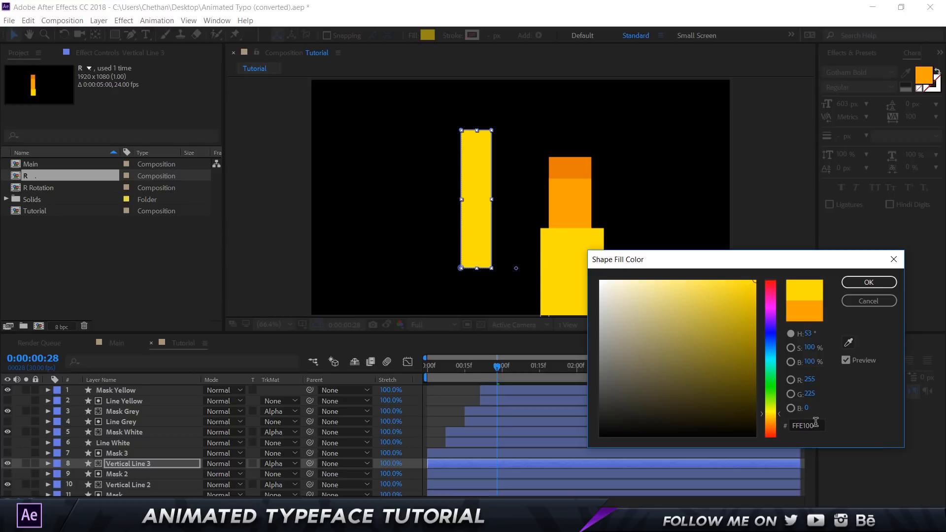
pyautogui.moveTo(816, 422); pyautogui.dragTo(752, 421)
pyautogui.click(888, 288)
# - Delete the six pasted reference layers, from Mask Yellow through Line White
pyautogui.click(165, 389)
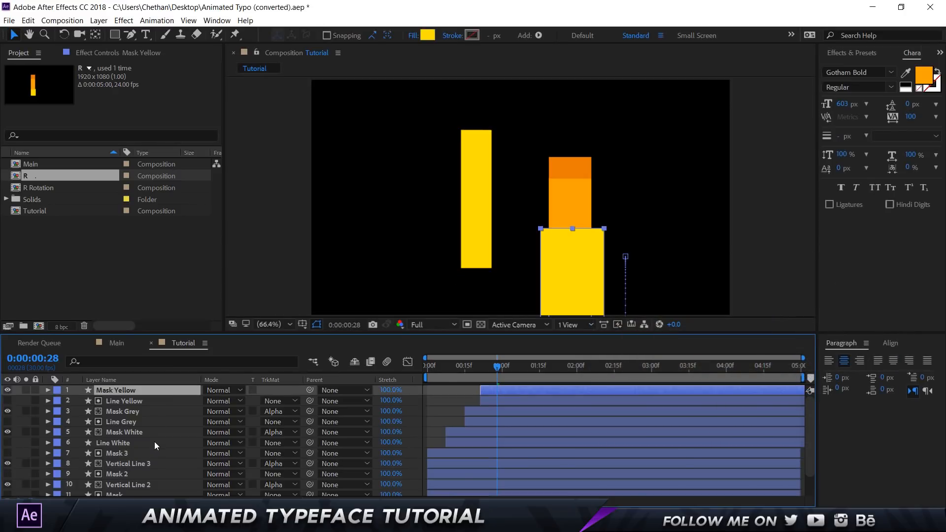
pyautogui.keyDown('shift'); pyautogui.click(155, 441); pyautogui.keyUp('shift')
pyautogui.press('Delete')
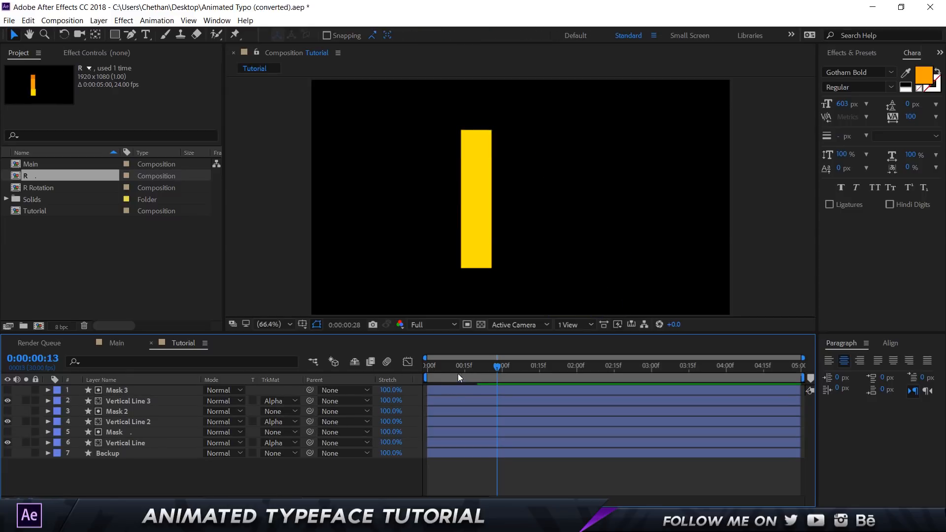
# - Shift the second and third mask and line pairs to start at 0:00:00:05
pyautogui.moveTo(458, 375); pyautogui.dragTo(384, 373)
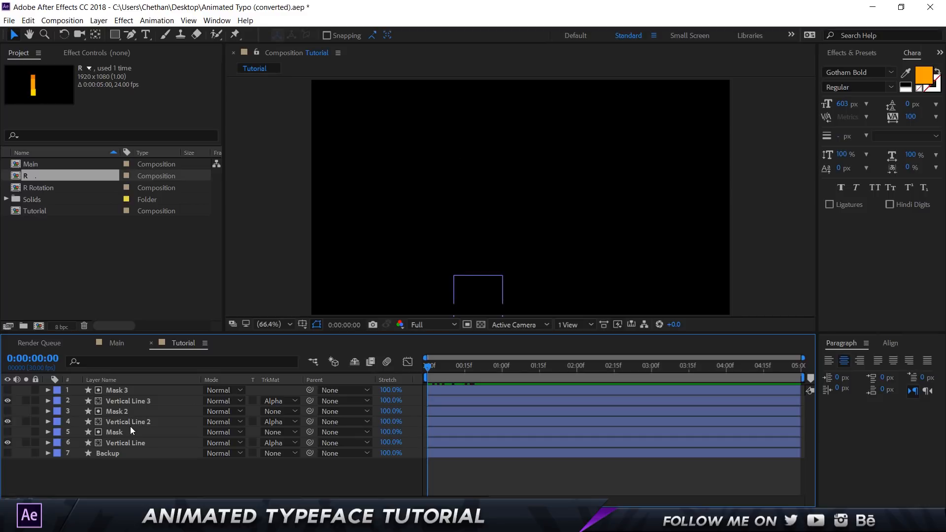
pyautogui.click(131, 422)
pyautogui.keyDown('shift'); pyautogui.click(131, 389); pyautogui.keyUp('shift')
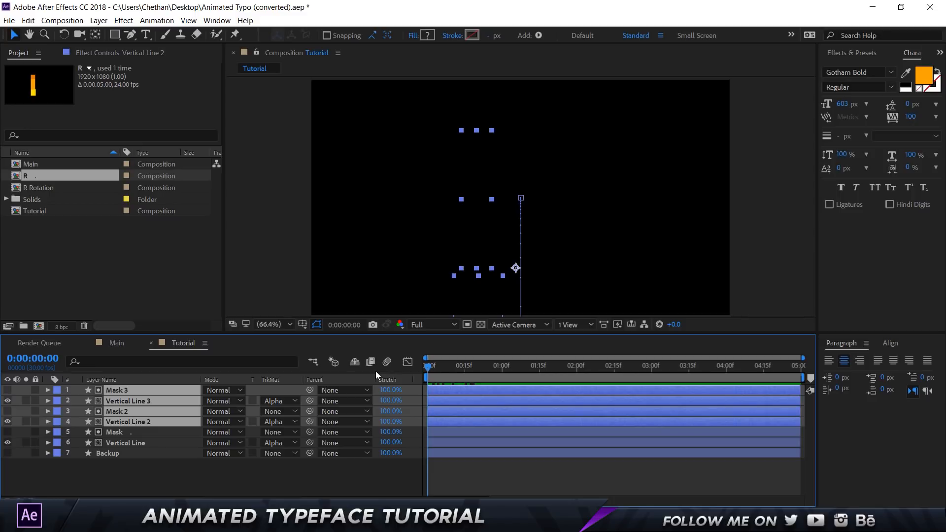
pyautogui.press('pagedown')
pyautogui.press('pagedown')
pyautogui.press('pagedown')
pyautogui.press('pagedown')
pyautogui.press('pagedown')
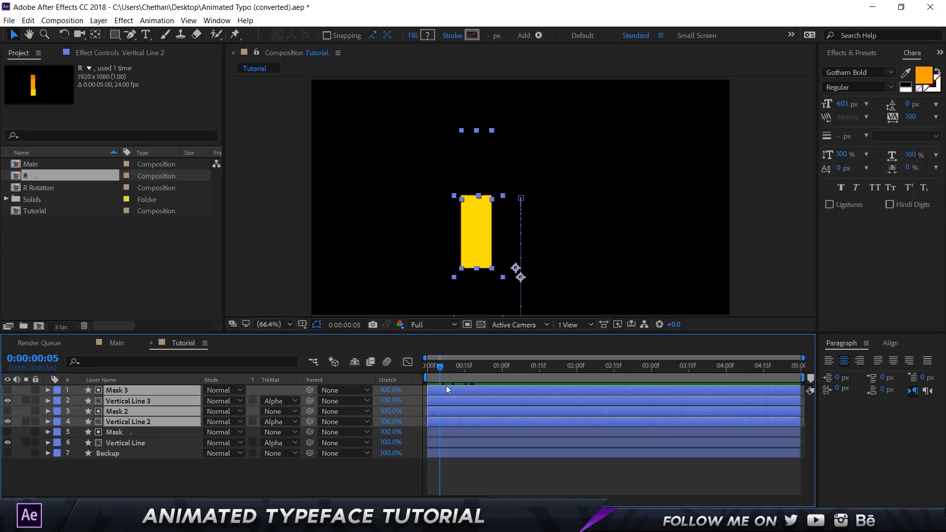
pyautogui.press('[')
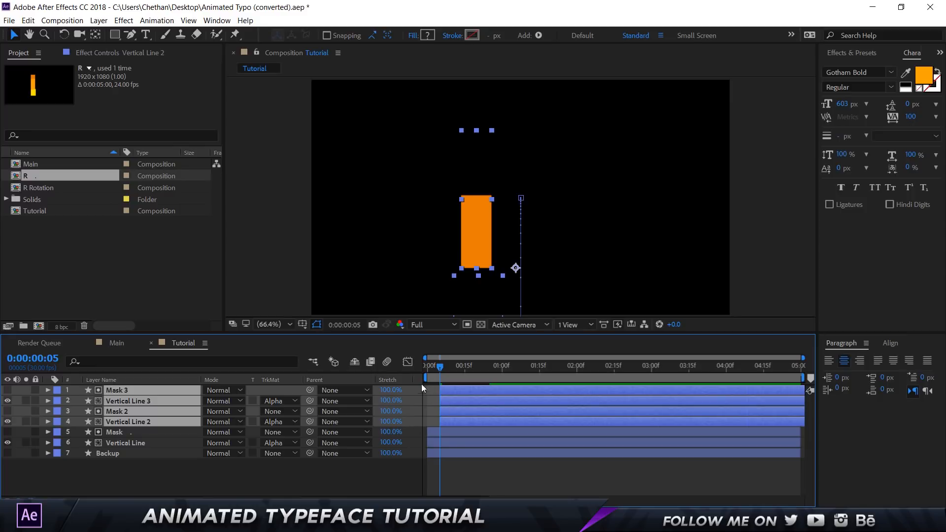
# - Shift Mask 3 and Vertical Line 3 to start at 0:00:00:10, then preview the staggered reveal from the first frame
pyautogui.press('pagedown')
pyautogui.press('pagedown')
pyautogui.press('pagedown')
pyautogui.press('pagedown')
pyautogui.press('pagedown')
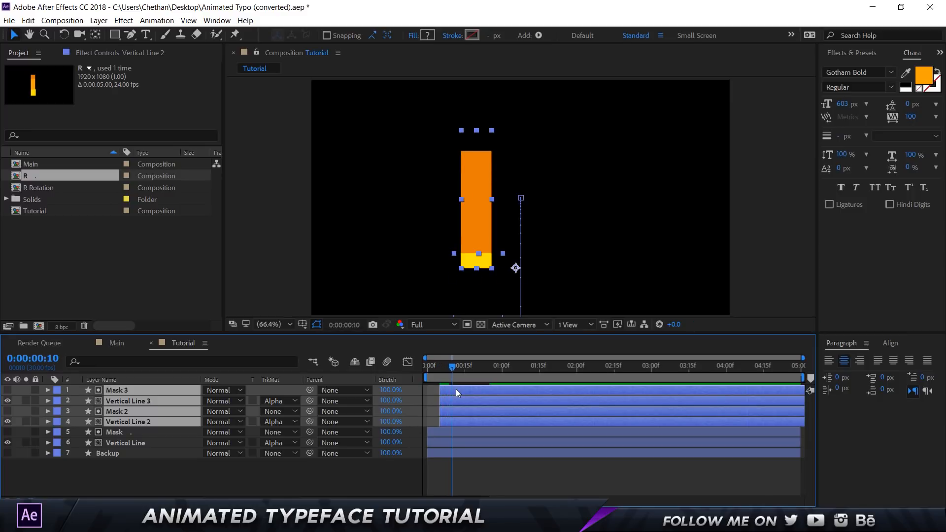
pyautogui.click(457, 467)
pyautogui.click(461, 401)
pyautogui.keyDown('shift'); pyautogui.click(462, 390); pyautogui.keyUp('shift')
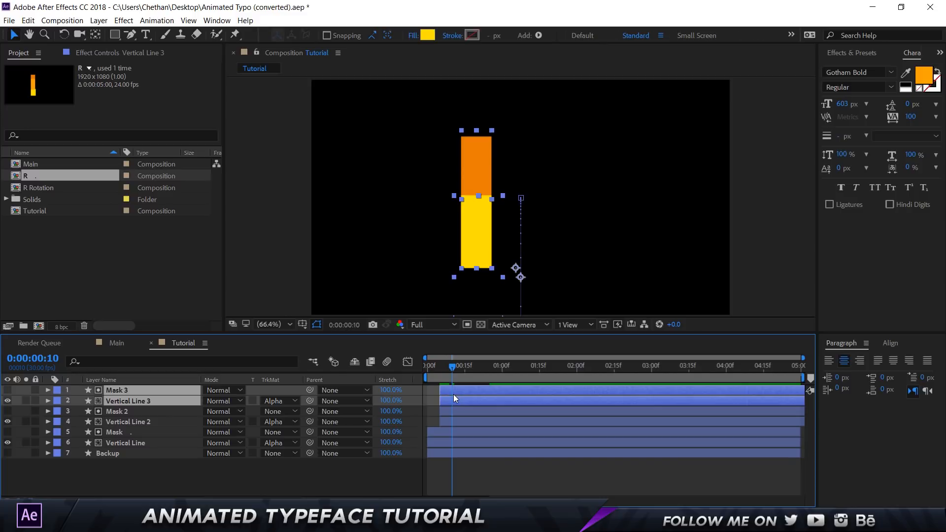
pyautogui.press('[')
pyautogui.press('Home')
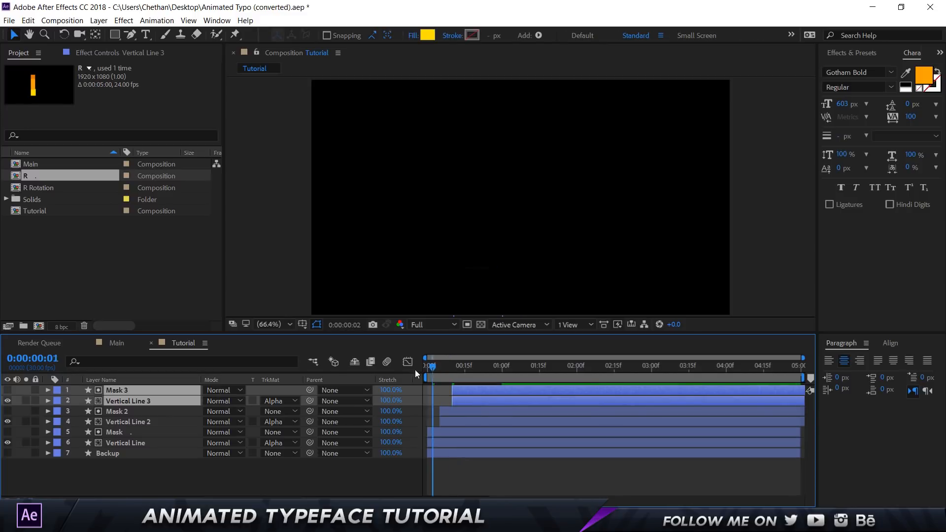
pyautogui.press('space')
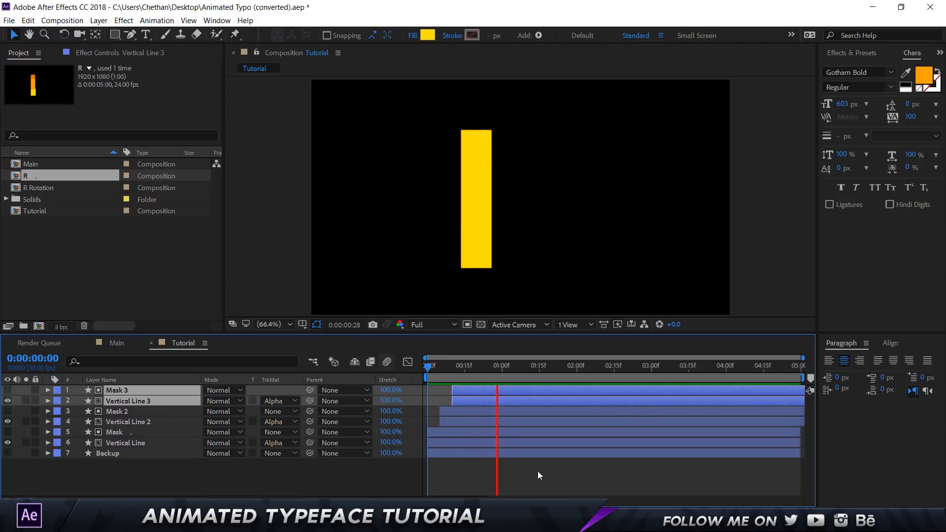
# - Reveal the Position keyframes of the three masks and move the last keyframe of the first Mask to 0:00:00:25
pyautogui.press('space')
pyautogui.press('Home')
pyautogui.click(544, 469)
pyautogui.press('u')
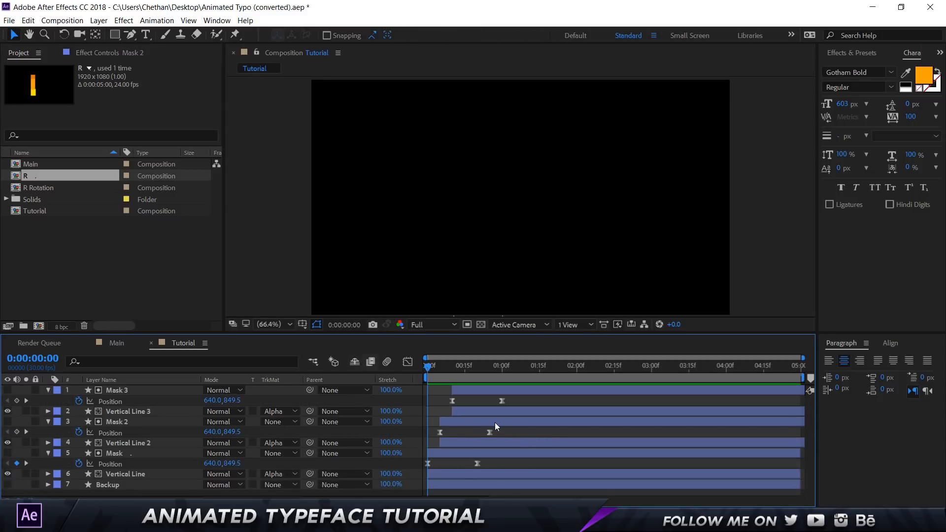
pyautogui.press('space')
pyautogui.press('space')
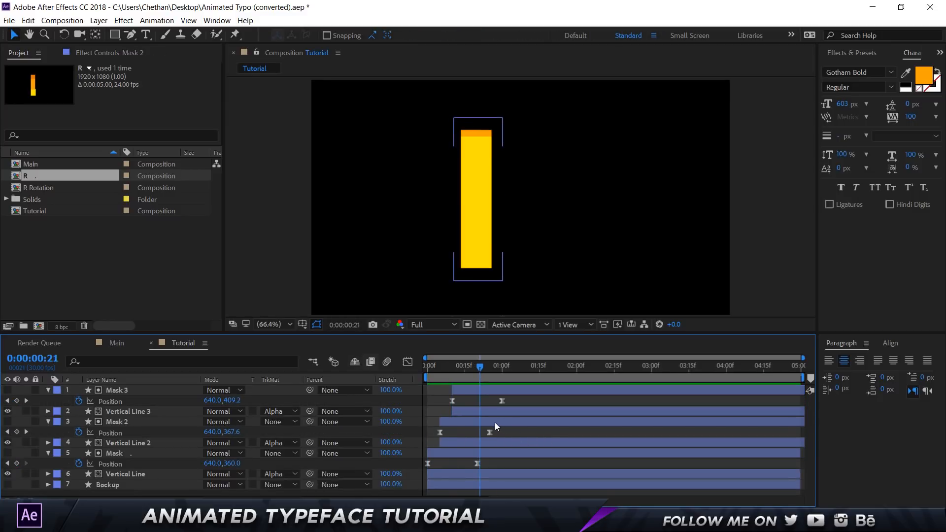
pyautogui.press('k')
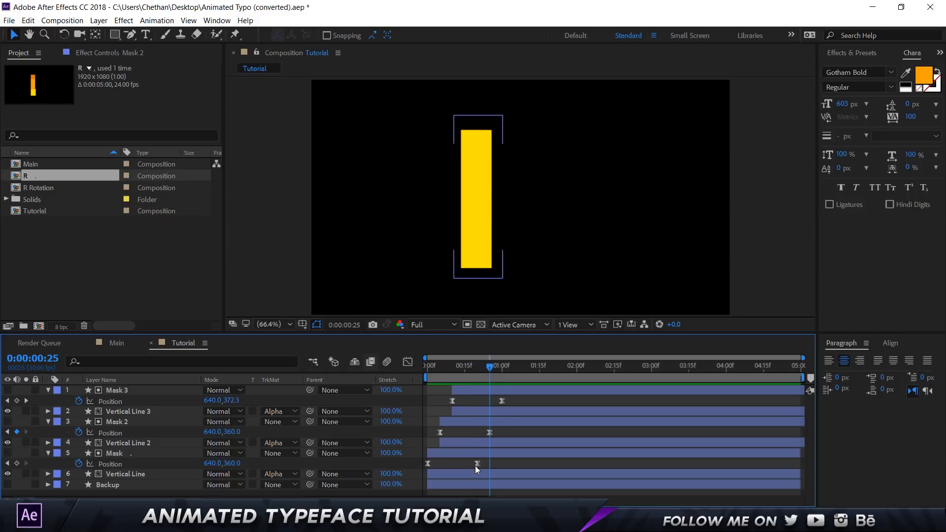
pyautogui.moveTo(475, 463); pyautogui.dragTo(483, 465)
# - Move the last Position keyframe of Mask 2 to 0:00:01:00 and that of Mask 3 to 0:00:01:05
pyautogui.press('k')
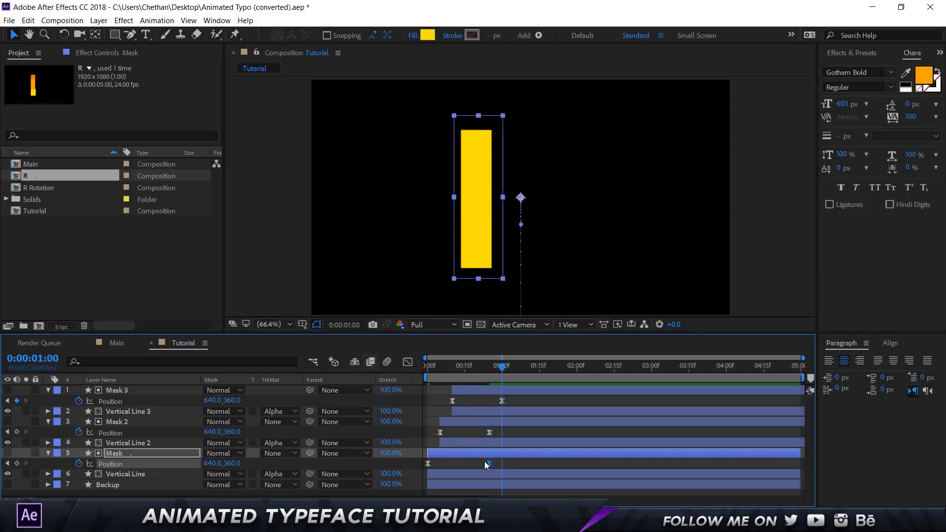
pyautogui.moveTo(489, 433); pyautogui.dragTo(500, 433)
pyautogui.press('space')
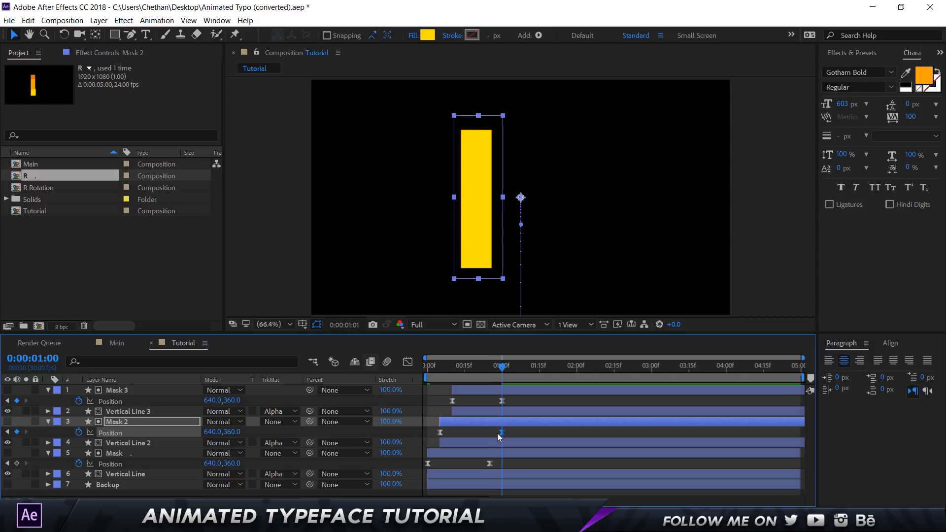
pyautogui.click(507, 401)
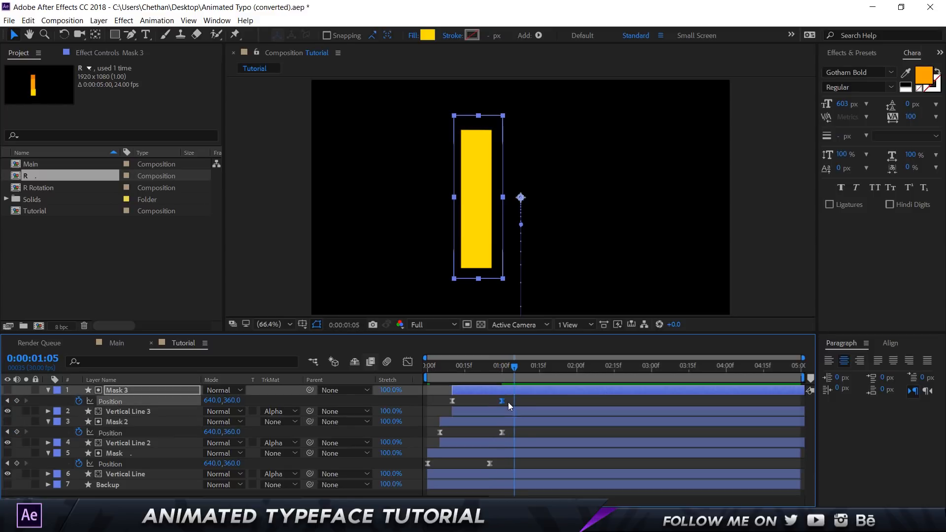
pyautogui.hotkey('ctrl', 'v')
# - Shift Mask 2 and Vertical Line 2 together to start at 0:00:00:06
pyautogui.press('Home')
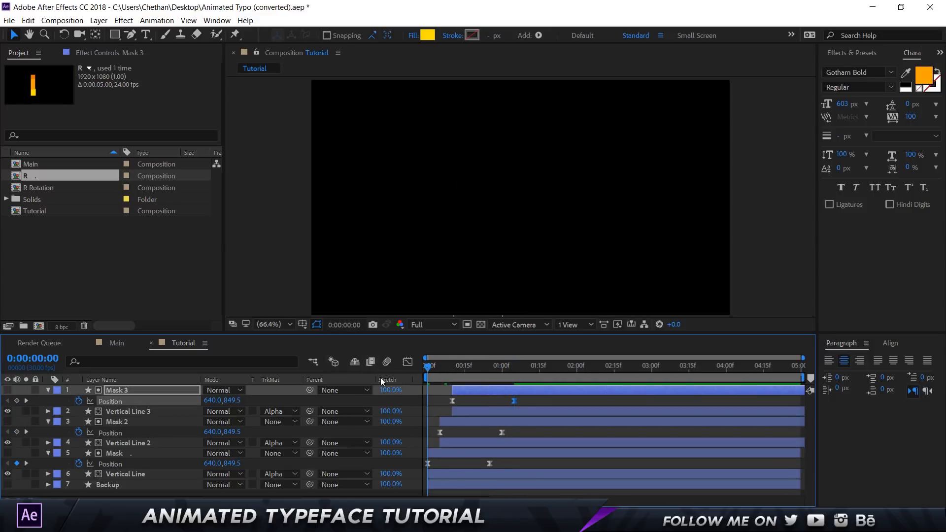
pyautogui.press('space')
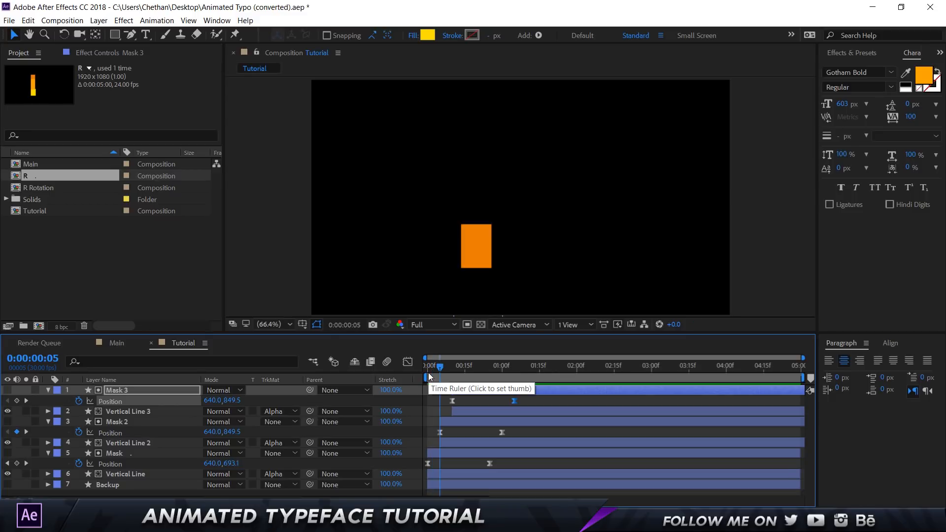
pyautogui.click(458, 443)
pyautogui.keyDown('ctrl'); pyautogui.click(458, 422); pyautogui.keyUp('ctrl')
pyautogui.moveTo(458, 422); pyautogui.dragTo(471, 423)
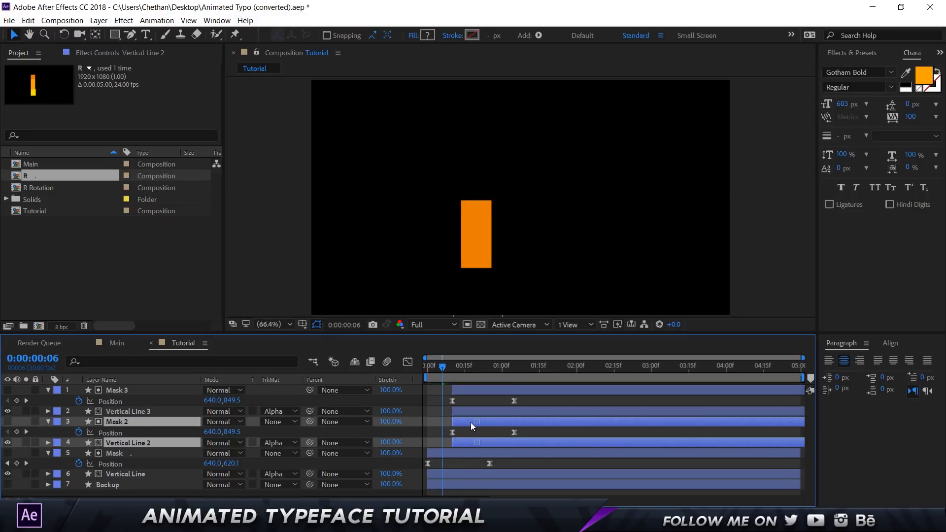
pyautogui.hotkey('ctrl', 'z')
pyautogui.hotkey('alt', 'pagedown')
pyautogui.press('pagedown')
pyautogui.press('pagedown')
pyautogui.press('pagedown')
pyautogui.press('pagedown')
pyautogui.press('pagedown')
pyautogui.press('pagedown')
pyautogui.press('pagedown')
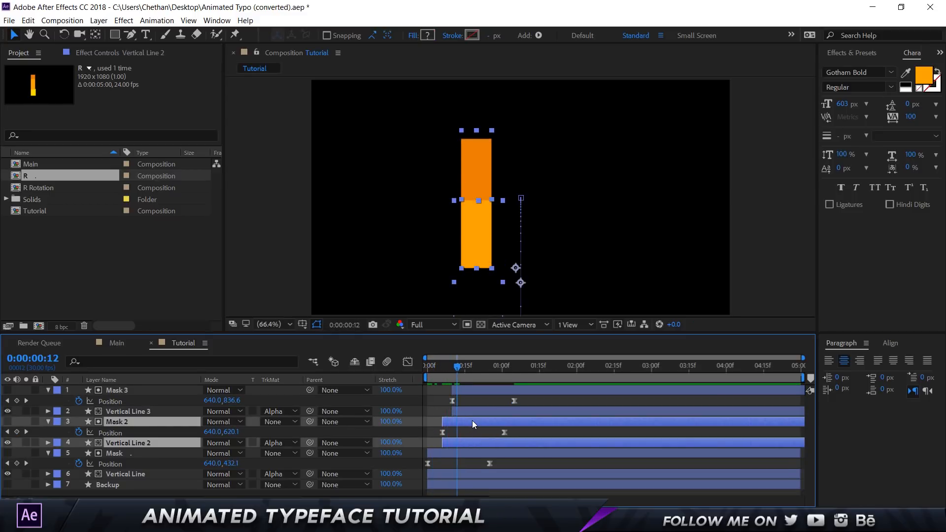
# - Shift Mask 3 and Vertical Line 3 to start at 0:00:00:12, then preview the reveal from the first frame
pyautogui.click(472, 410)
pyautogui.keyDown('ctrl'); pyautogui.click(471, 389); pyautogui.keyUp('ctrl')
pyautogui.moveTo(472, 389); pyautogui.dragTo(485, 390)
pyautogui.moveTo(435, 364); pyautogui.dragTo(416, 383)
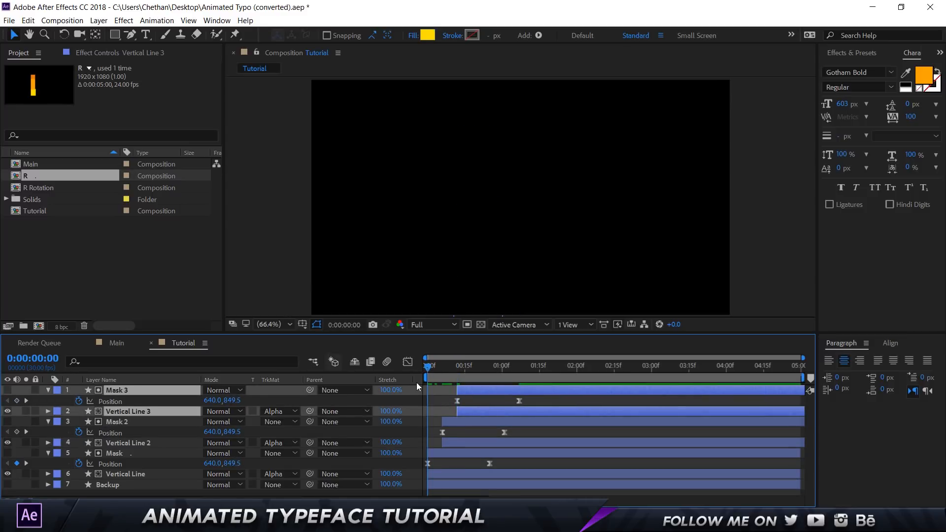
pyautogui.press('space')
pyautogui.press('space')
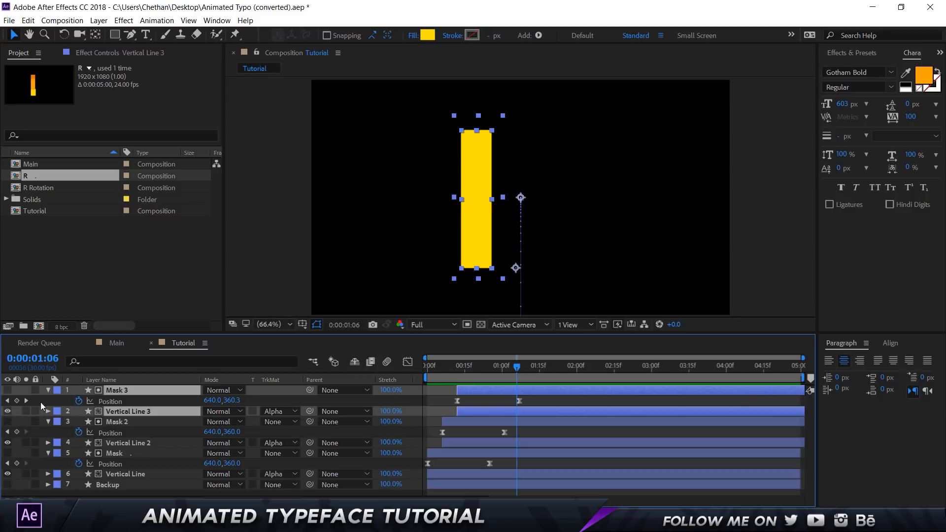
# - Collapse the layers and pre-compose the three mask and line pairs as "Vertical Line Animation", leaving out Backup
pyautogui.hotkey('ctrl', 'a')
pyautogui.click(48, 390)
pyautogui.click(464, 463)
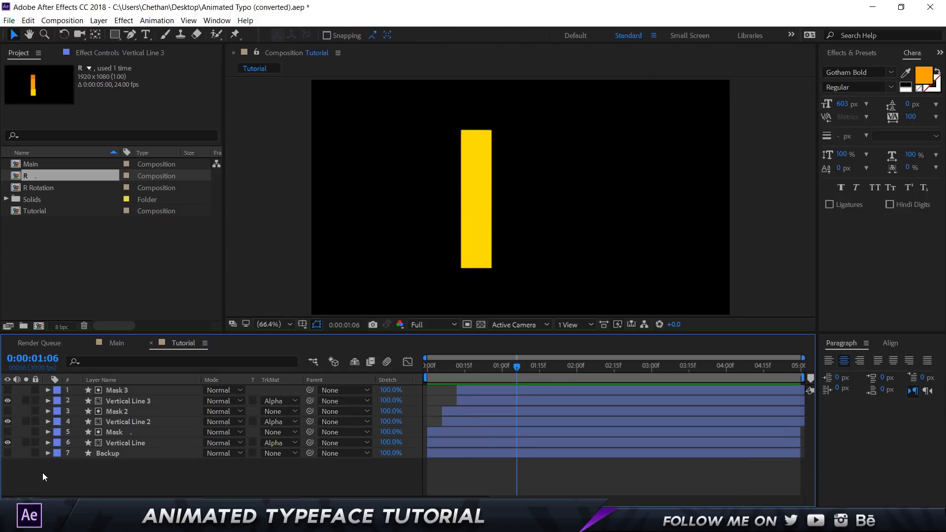
pyautogui.click(116, 446)
pyautogui.keyDown('shift'); pyautogui.click(125, 394); pyautogui.keyUp('shift')
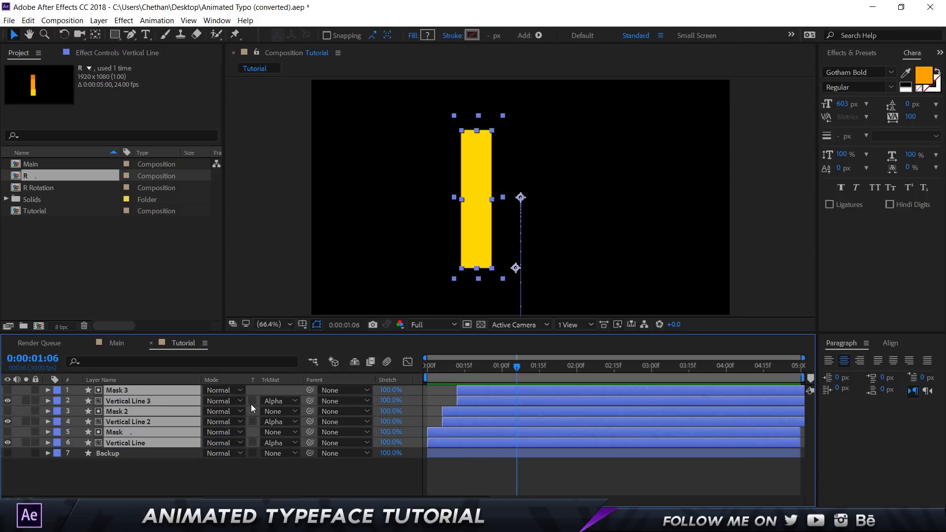
pyautogui.click(98, 20)
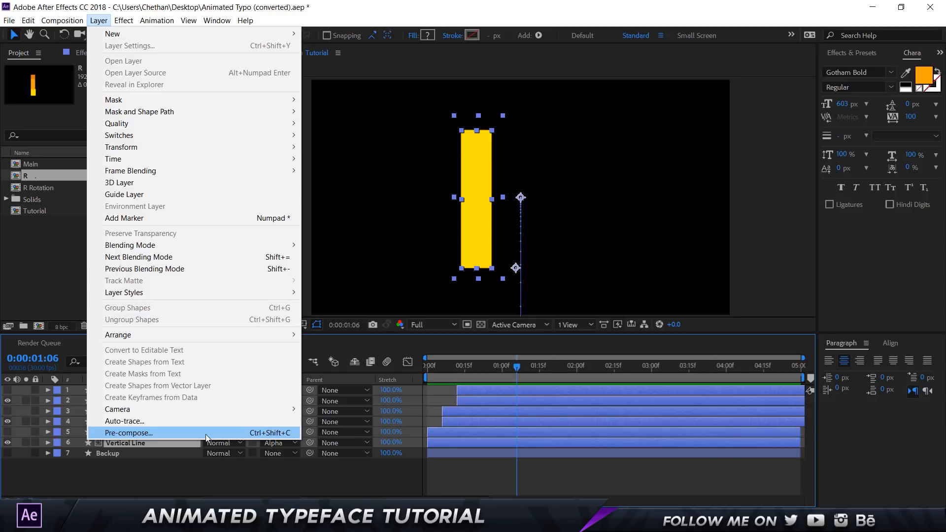
pyautogui.click(148, 436)
pyautogui.write('Vertical Line Animation')
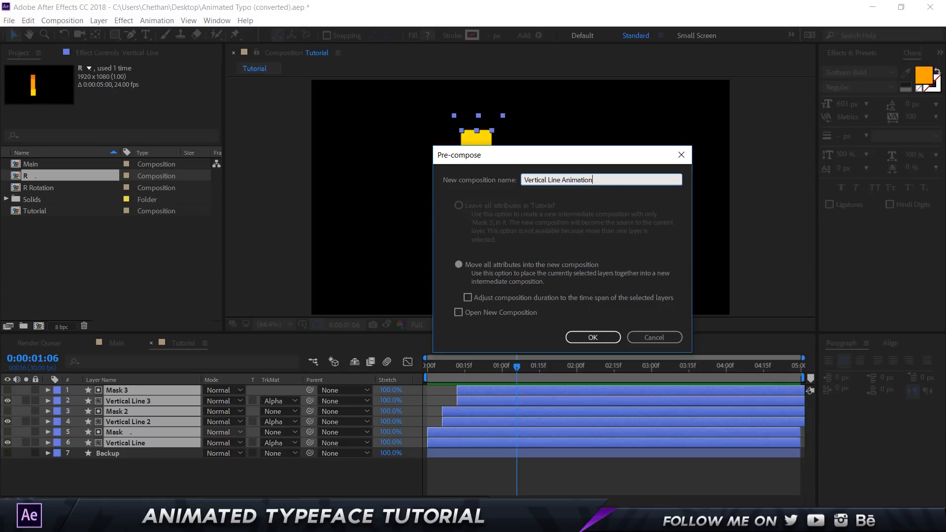
pyautogui.press('Return')
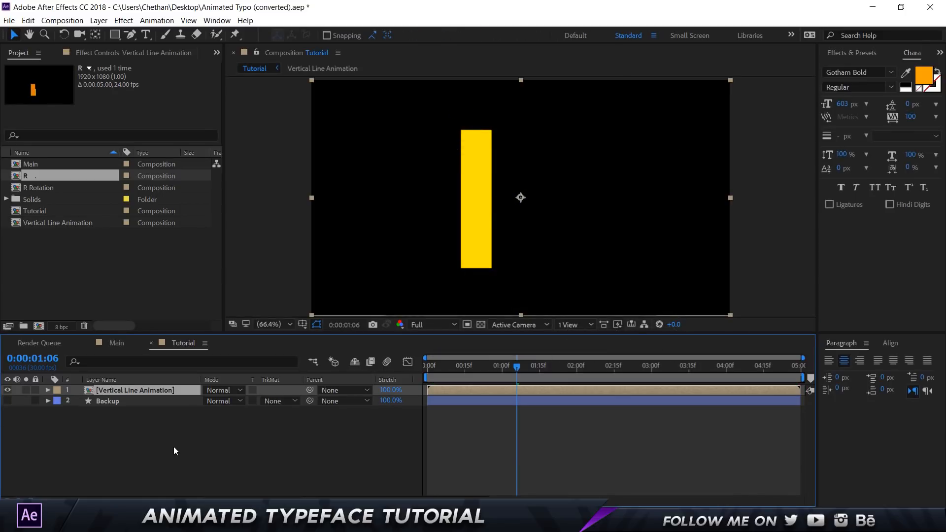
# - Hide Vertical Line Animation, duplicate the Backup layer, and make the copy visible under the name Curve
pyautogui.click(8, 389)
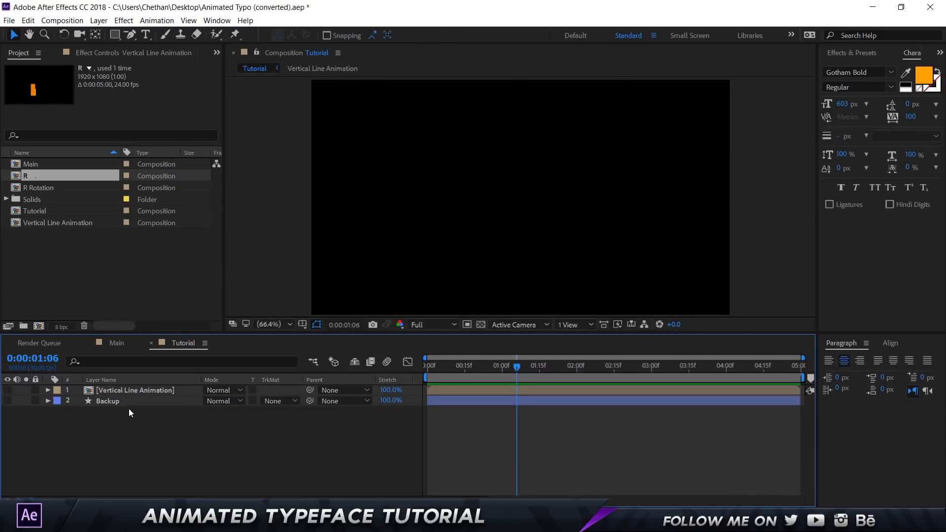
pyautogui.click(117, 402)
pyautogui.hotkey('ctrl', 'd')
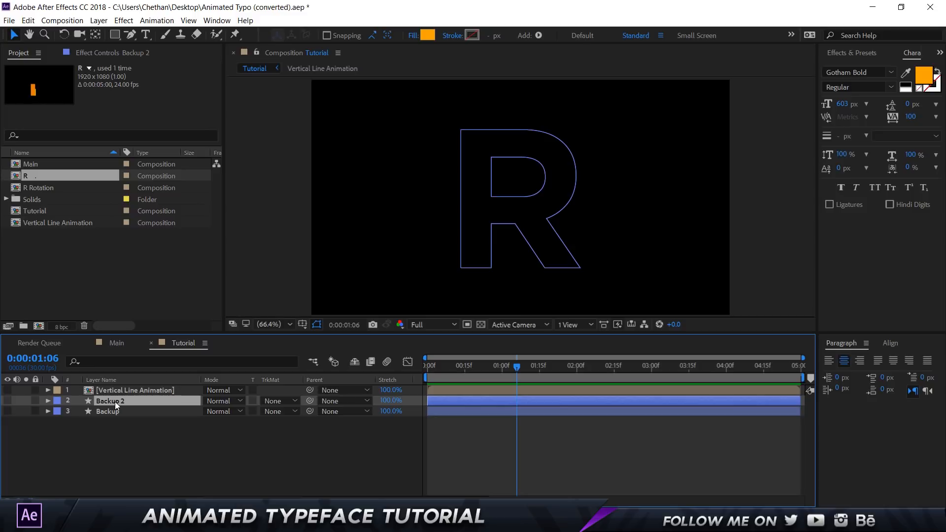
pyautogui.click(7, 401)
pyautogui.press('Return')
pyautogui.write('R')
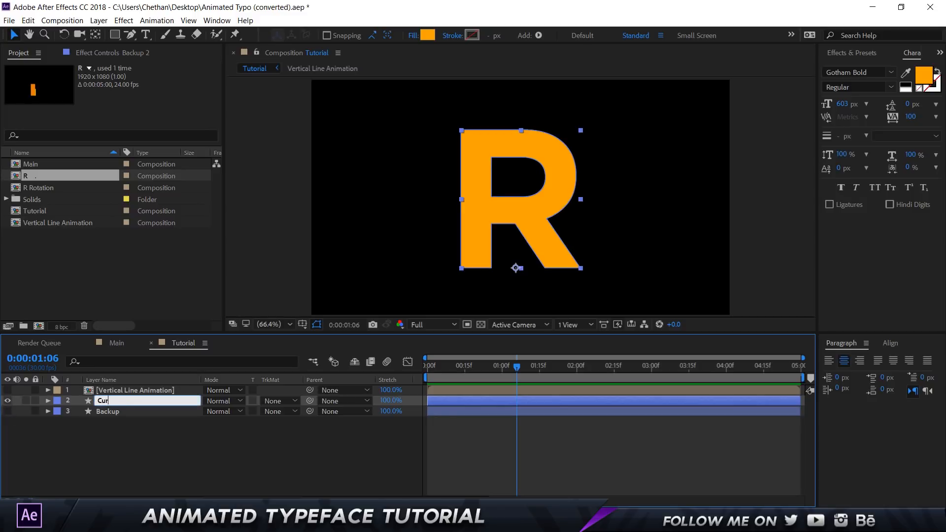
pyautogui.press('Return')
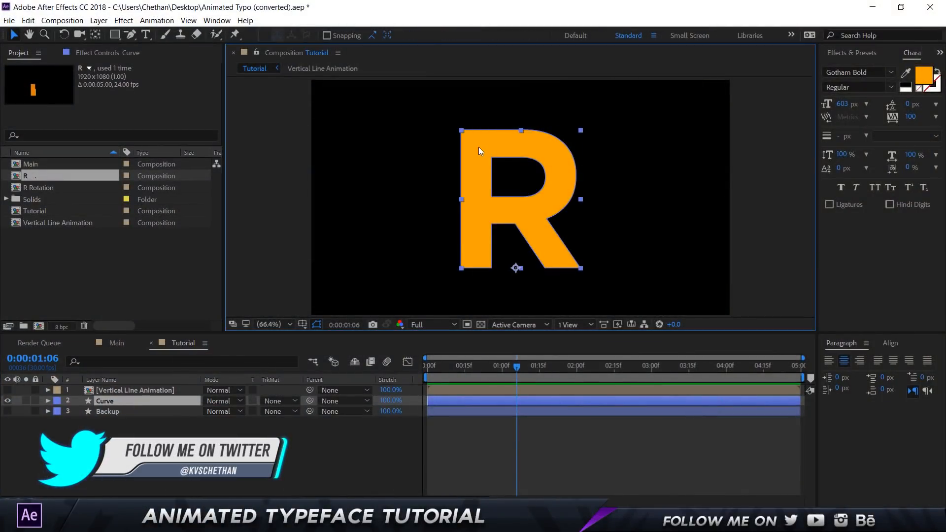
# - Delete the bottom points of the R's diagonal leg and vertical stem from the Curve shape with the Pen tool
pyautogui.click(130, 34)
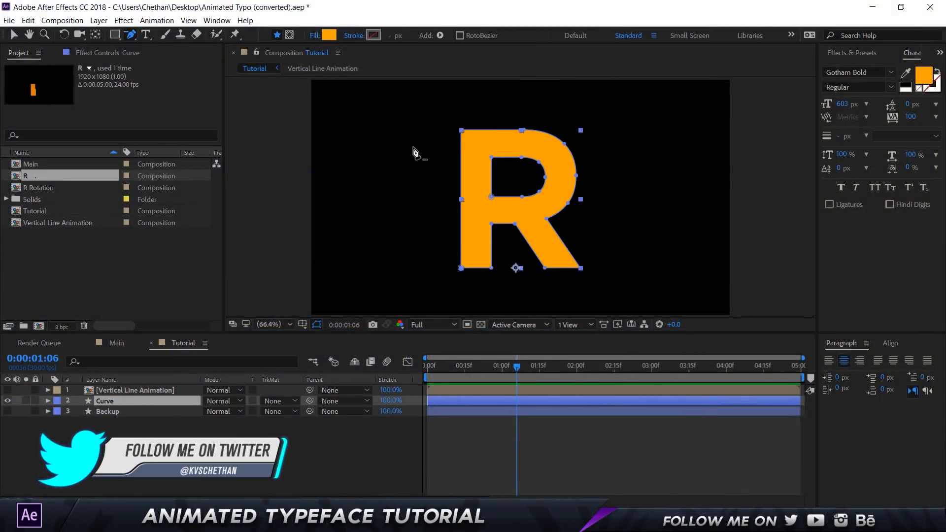
pyautogui.click(579, 268)
pyautogui.click(544, 268)
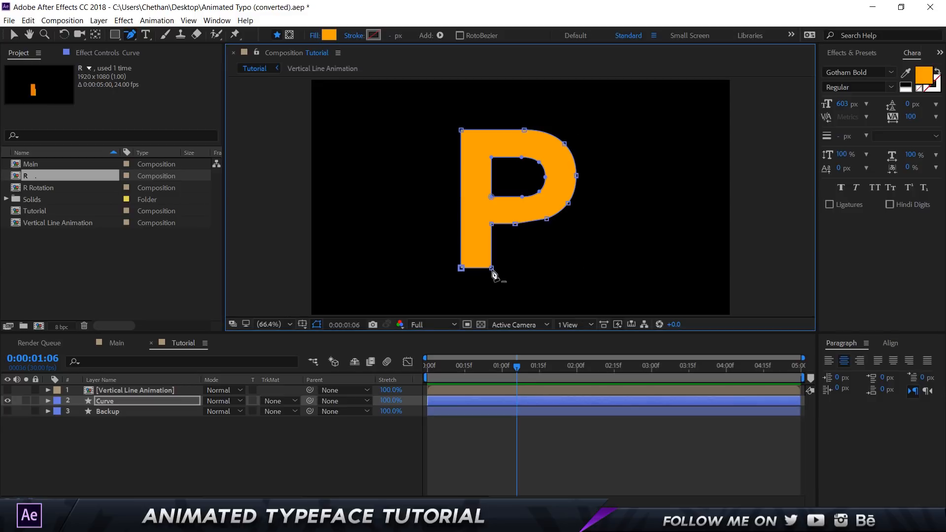
pyautogui.click(492, 269)
pyautogui.click(461, 268)
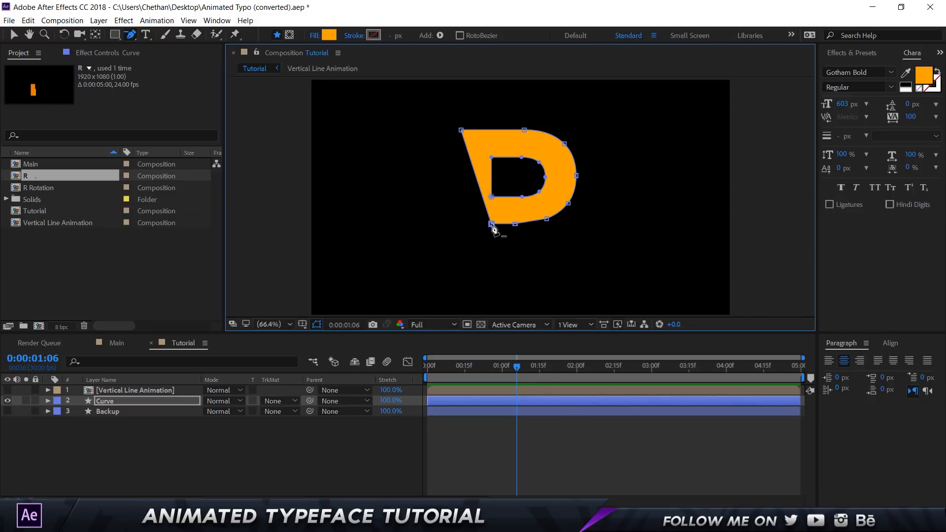
pyautogui.press('a')
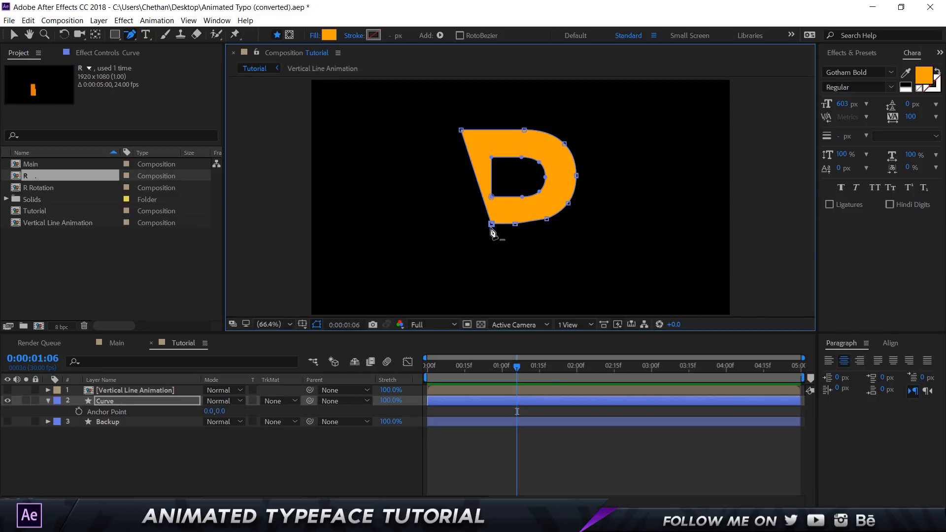
# - Move the Curve shape's lower-left point horizontally until it lines up vertically with the upper-left corner
pyautogui.click(14, 34)
pyautogui.click(491, 224)
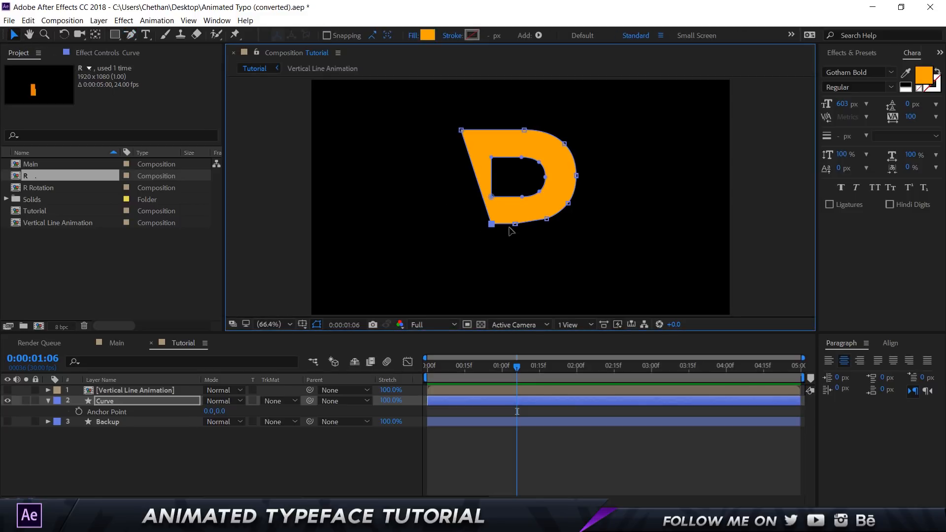
pyautogui.scroll(2, 483, 214)
pyautogui.scroll(-1, 516, 215)
pyautogui.press('space')
pyautogui.moveTo(501, 180); pyautogui.dragTo(489, 187)
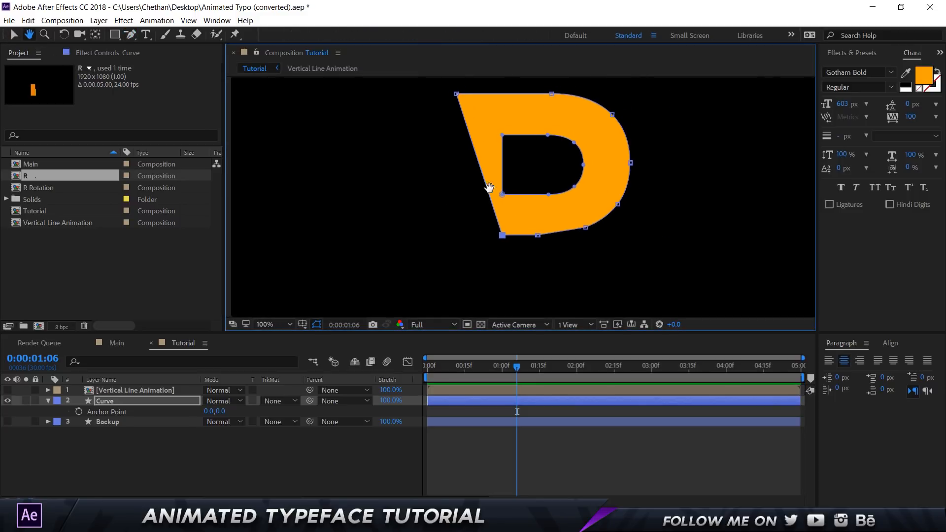
pyautogui.hotkey('shift', 'Left')
pyautogui.hotkey('shift', 'Left')
pyautogui.hotkey('shift', 'Left')
pyautogui.hotkey('shift', 'Left')
pyautogui.hotkey('shift', 'Left')
pyautogui.hotkey('shift', 'Left')
pyautogui.hotkey('shift', 'Left')
pyautogui.hotkey('shift', 'Left')
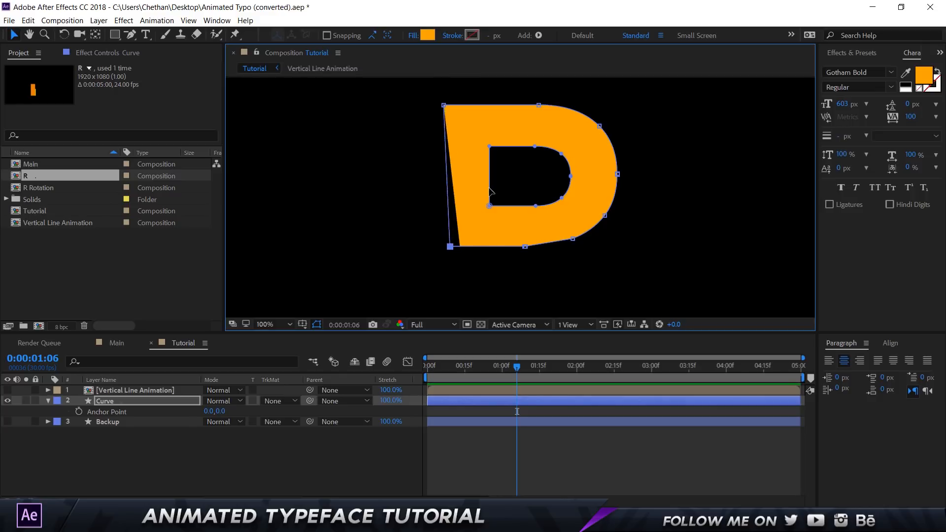
pyautogui.press('Left')
pyautogui.press('Left')
pyautogui.press('Left')
pyautogui.press('Left')
pyautogui.press('Left')
pyautogui.press('Left')
pyautogui.press('Left')
pyautogui.press('Left')
pyautogui.press('Left')
pyautogui.press('Left')
pyautogui.press('Left')
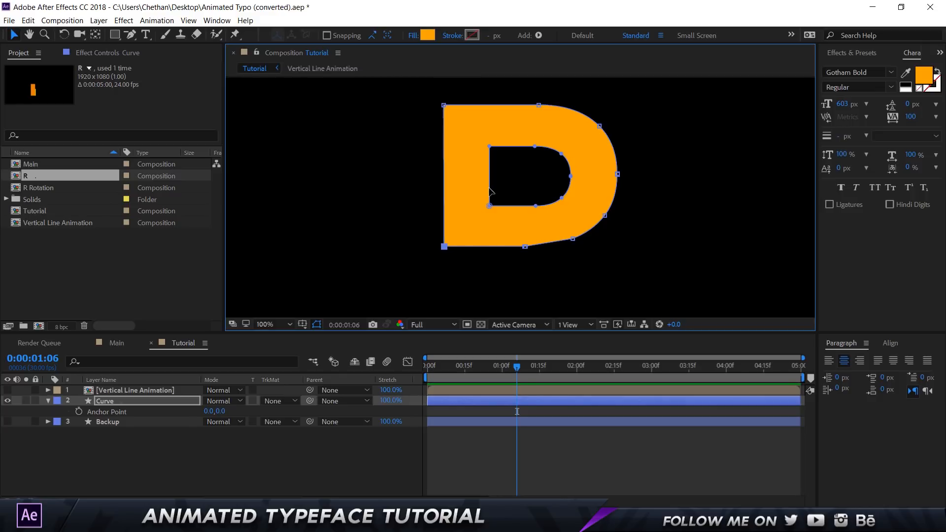
pyautogui.hotkey('ctrl', 't')
pyautogui.click(595, 430)
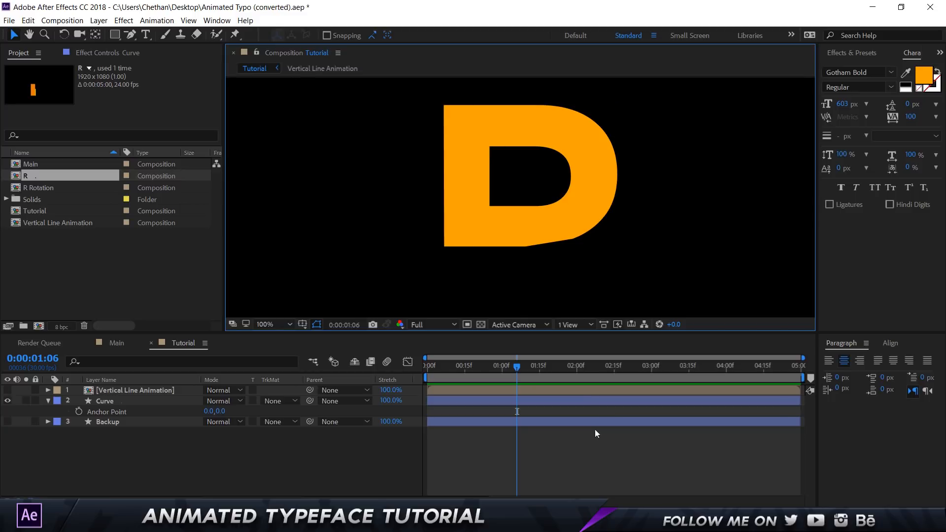
# - Expand the Curve layer's contents and select the outer R path so the points of its outline can be edited
pyautogui.click(533, 239)
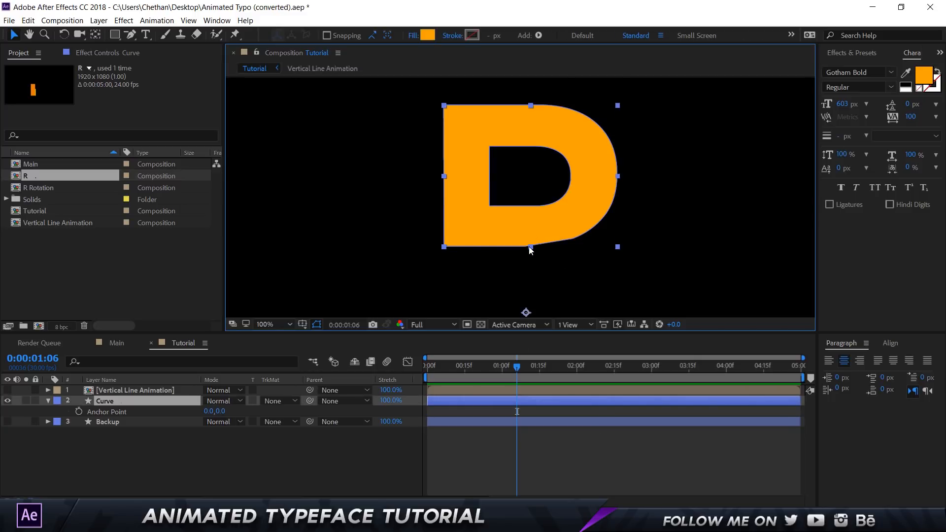
pyautogui.press('a')
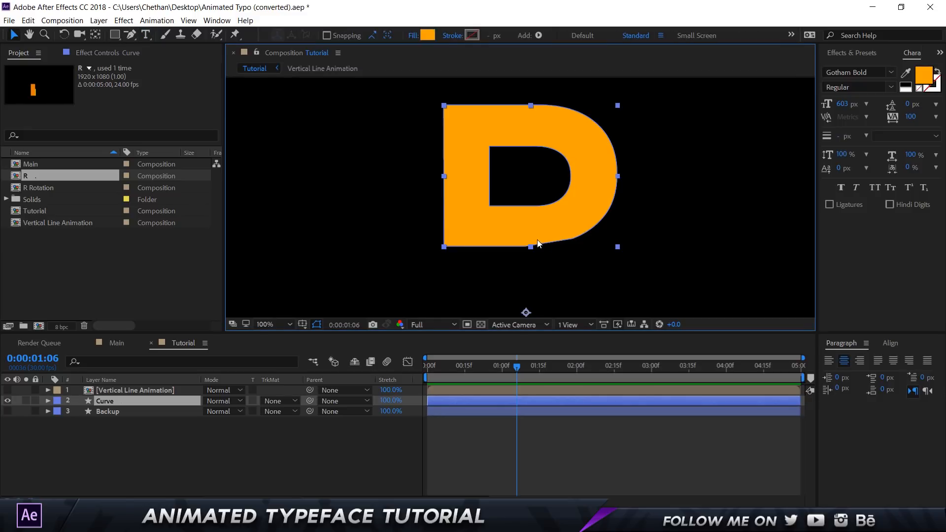
pyautogui.click(47, 401)
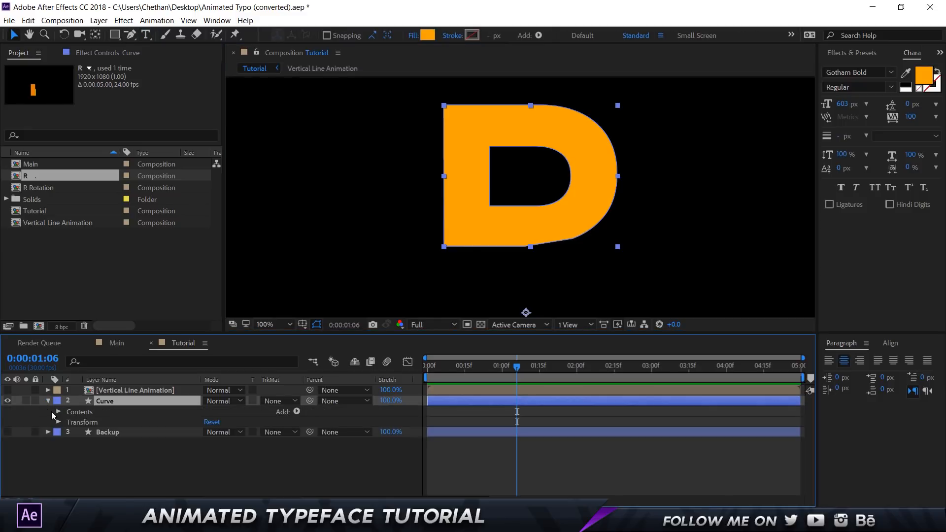
pyautogui.click(53, 409)
pyautogui.click(58, 411)
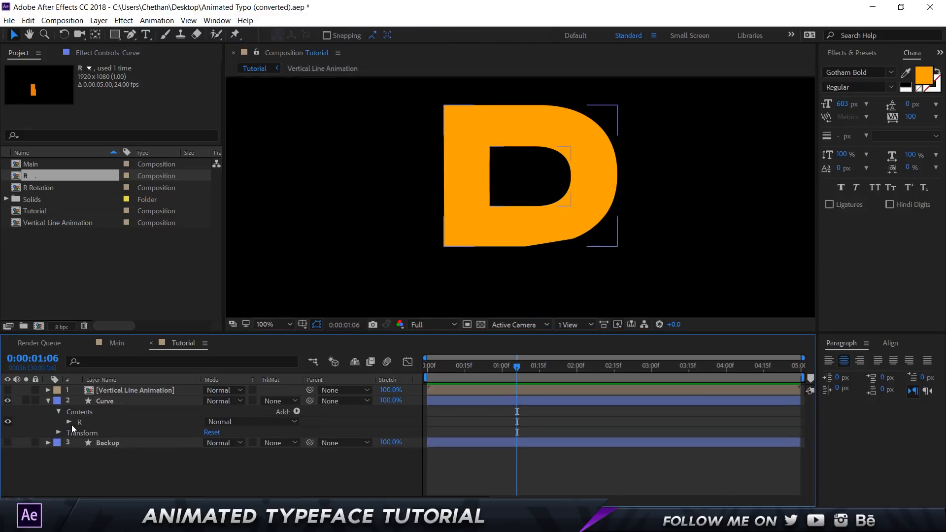
pyautogui.click(69, 422)
pyautogui.click(80, 432)
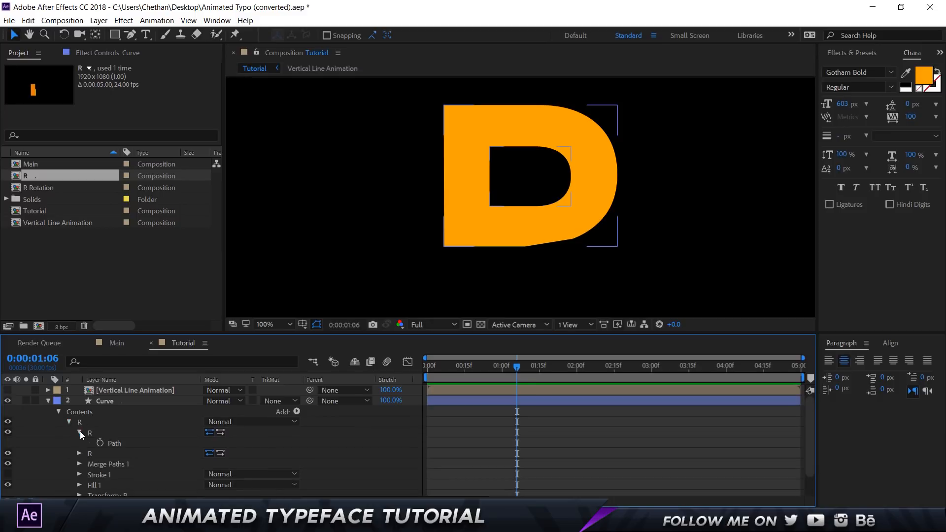
pyautogui.click(80, 432)
pyautogui.click(95, 433)
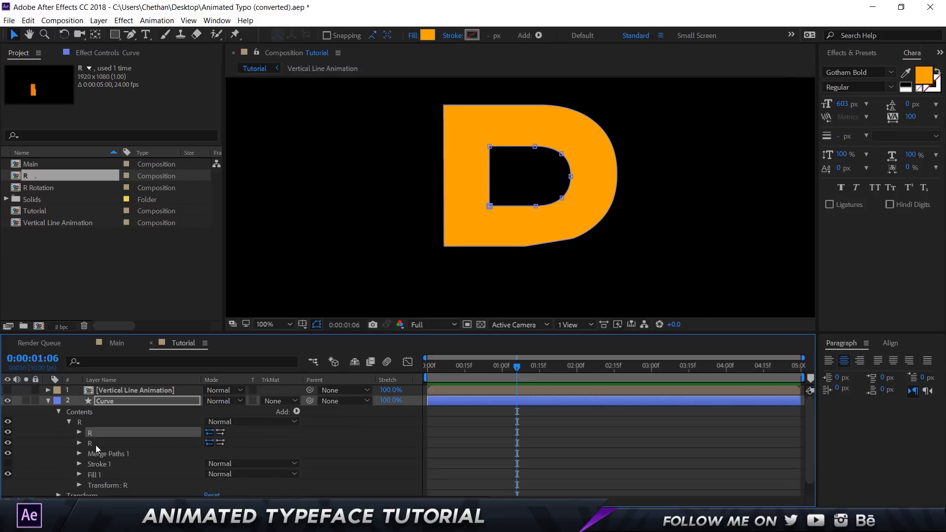
pyautogui.click(96, 445)
pyautogui.click(574, 241)
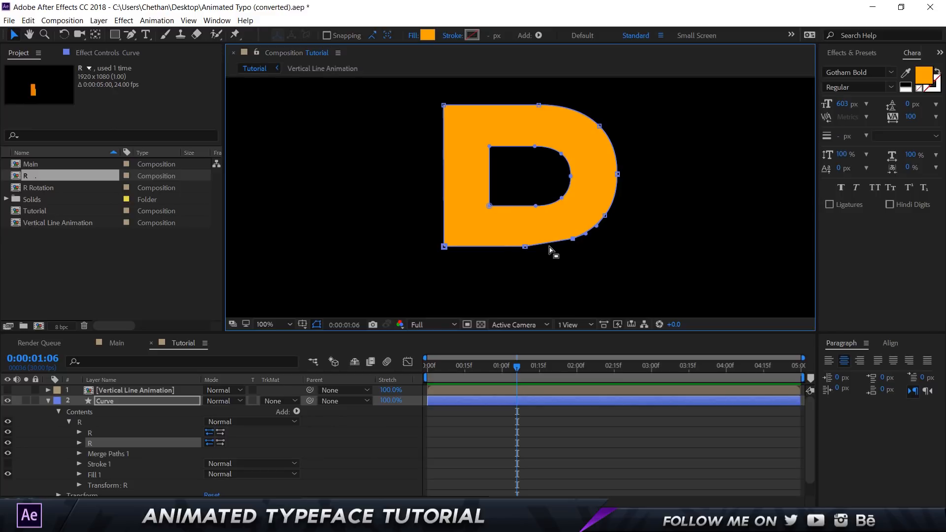
pyautogui.scroll(2, 548, 249)
pyautogui.click(501, 247)
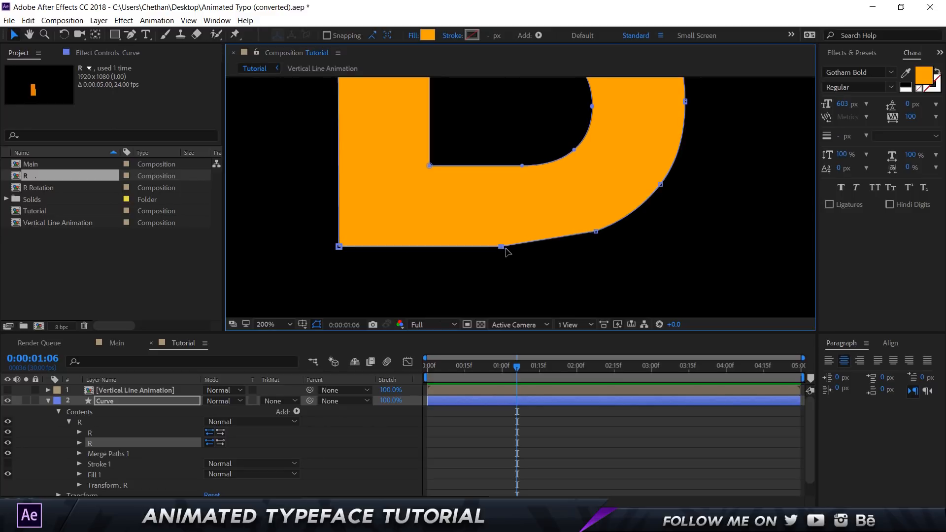
pyautogui.keyDown('ctrl'); pyautogui.click(528, 246); pyautogui.keyUp('ctrl')
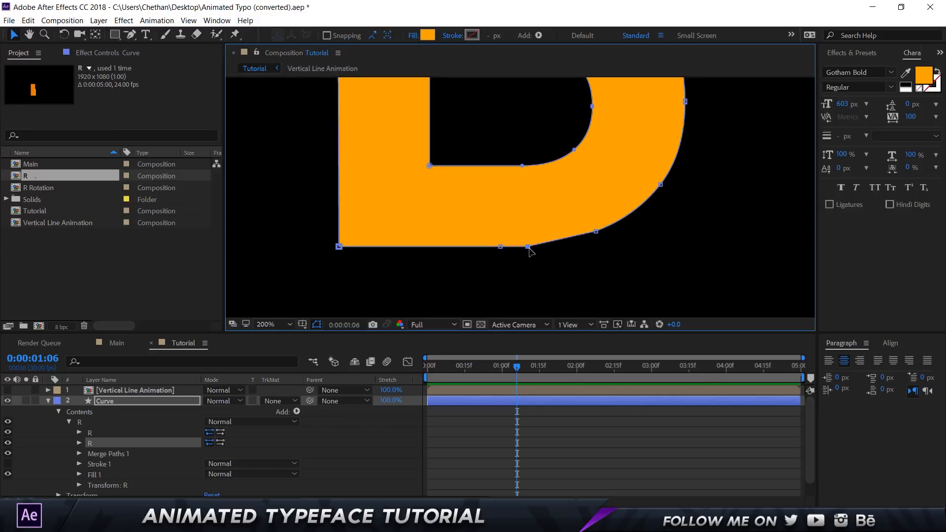
pyautogui.press('Delete')
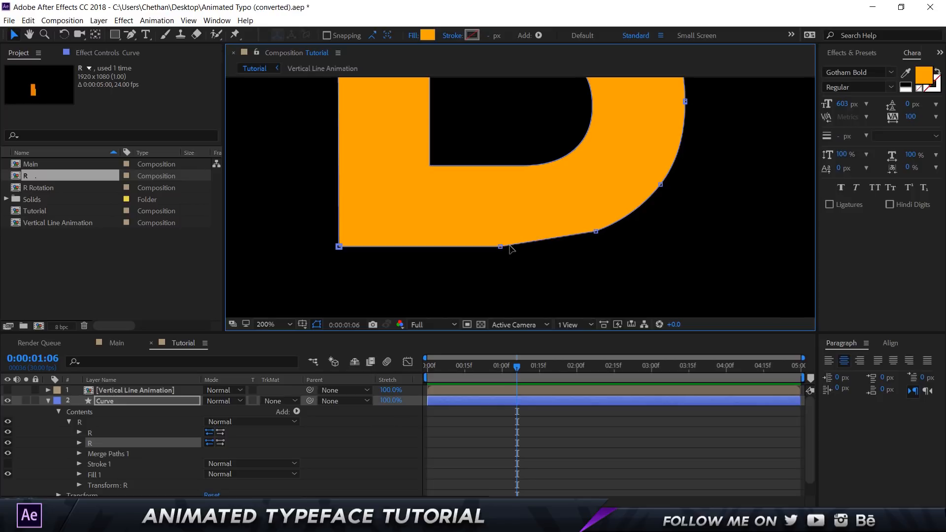
# - Turn the corner point on the Curve's bottom edge into a smooth point with the Convert Vertex tool
pyautogui.click(130, 34)
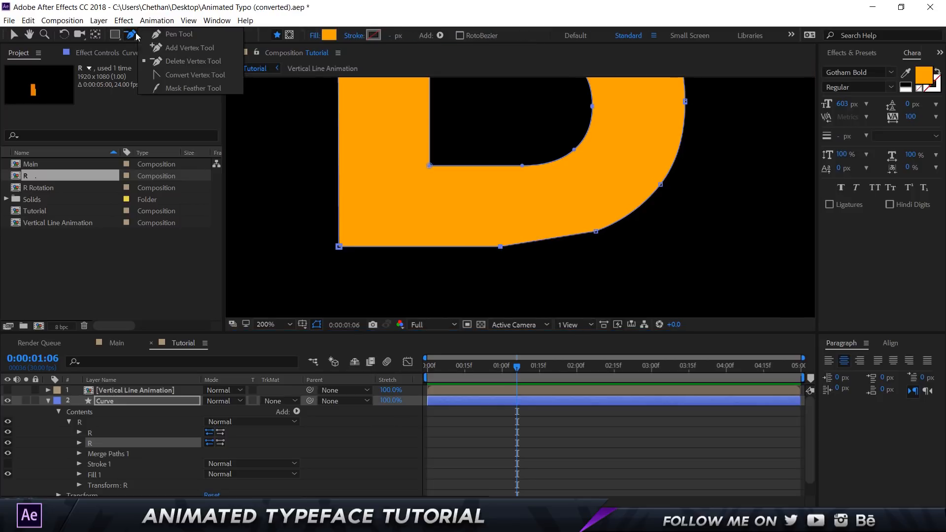
pyautogui.click(185, 76)
pyautogui.moveTo(500, 247); pyautogui.dragTo(451, 252)
pyautogui.press('a')
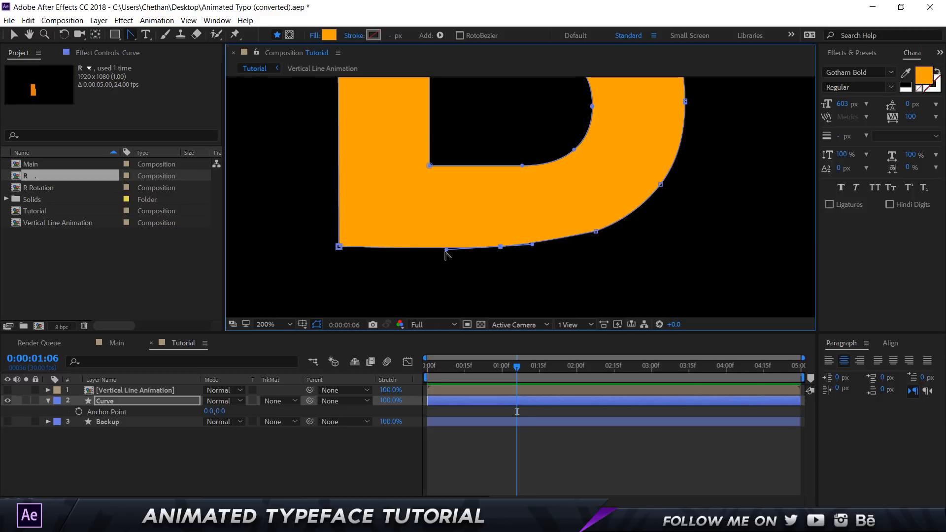
# - Make the smooth point's handles horizontal so the Curve's bottom edge runs straight into the bowl, and deselect the shape
pyautogui.click(14, 34)
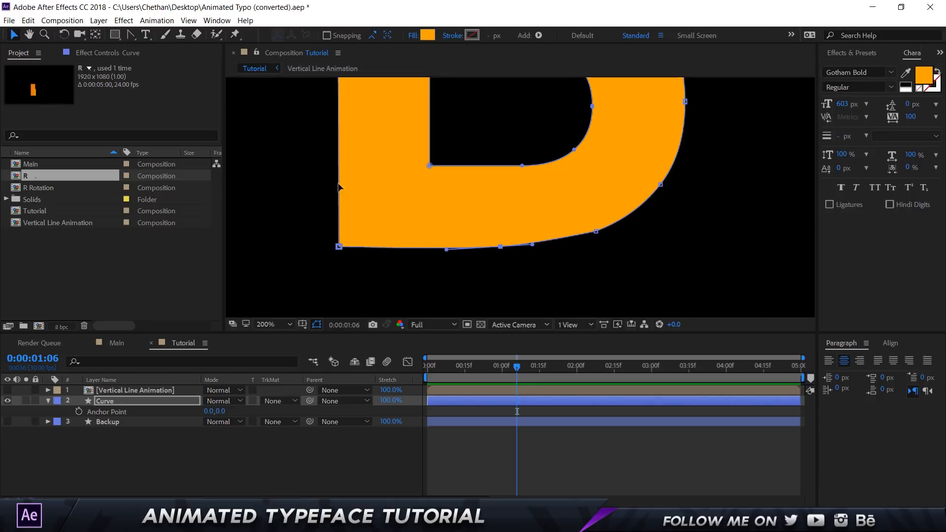
pyautogui.scroll(1, 447, 254)
pyautogui.moveTo(428, 268); pyautogui.dragTo(527, 237)
pyautogui.moveTo(475, 265); pyautogui.dragTo(477, 259)
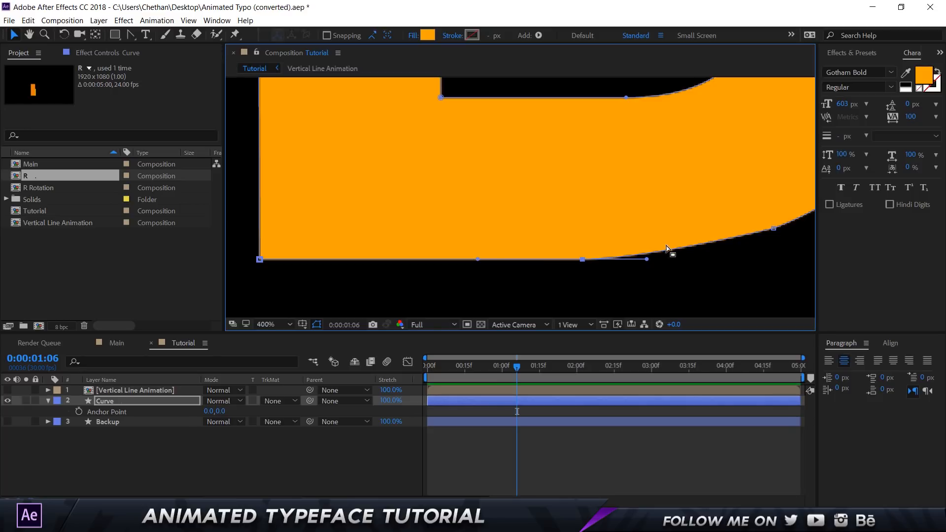
pyautogui.scroll(-4, 657, 264)
pyautogui.moveTo(754, 246); pyautogui.dragTo(630, 251)
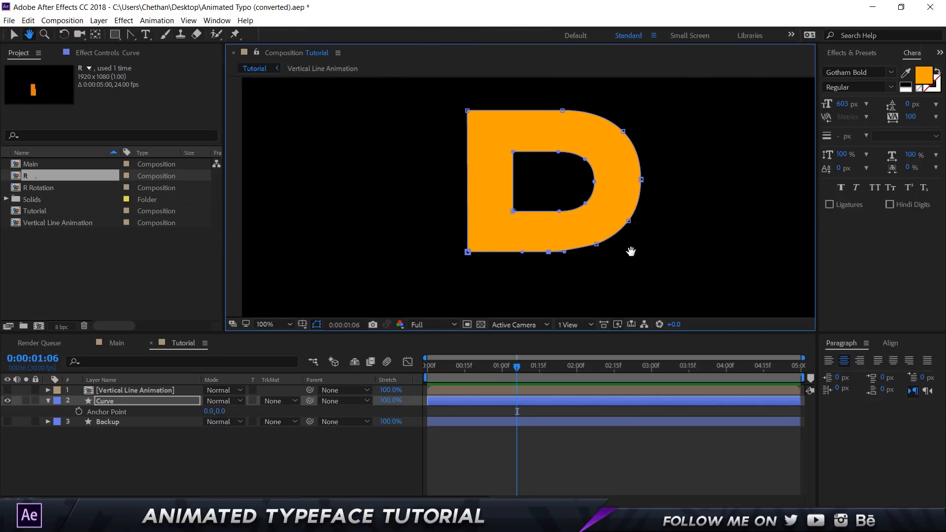
pyautogui.click(404, 471)
pyautogui.click(525, 212)
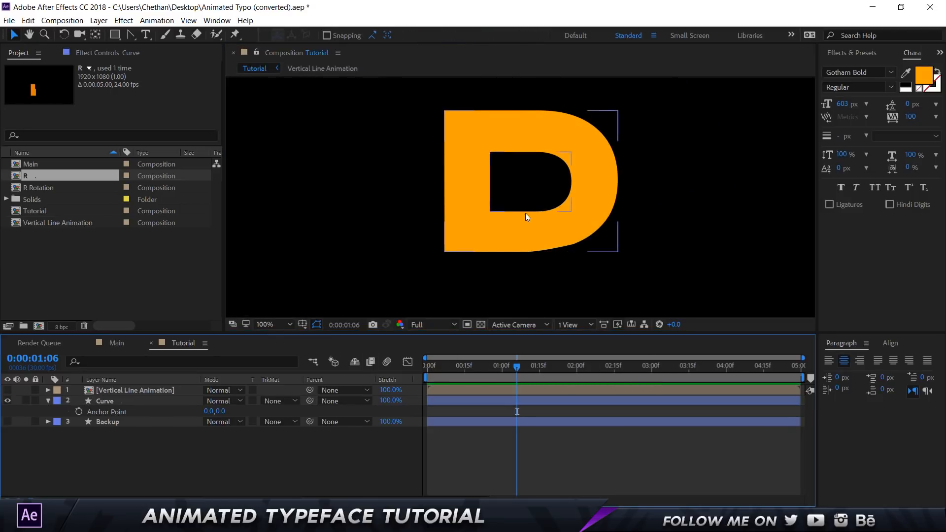
pyautogui.scroll(4, 542, 259)
pyautogui.press('a')
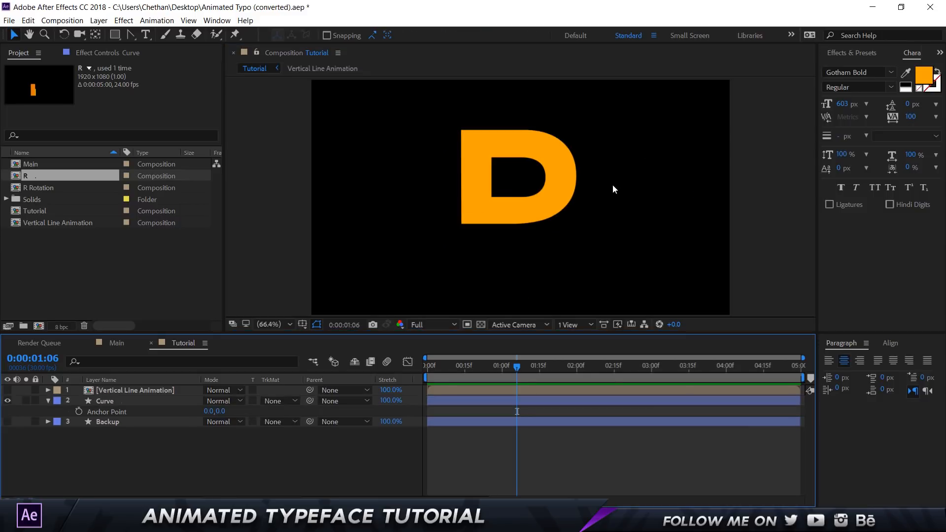
pyautogui.click(603, 217)
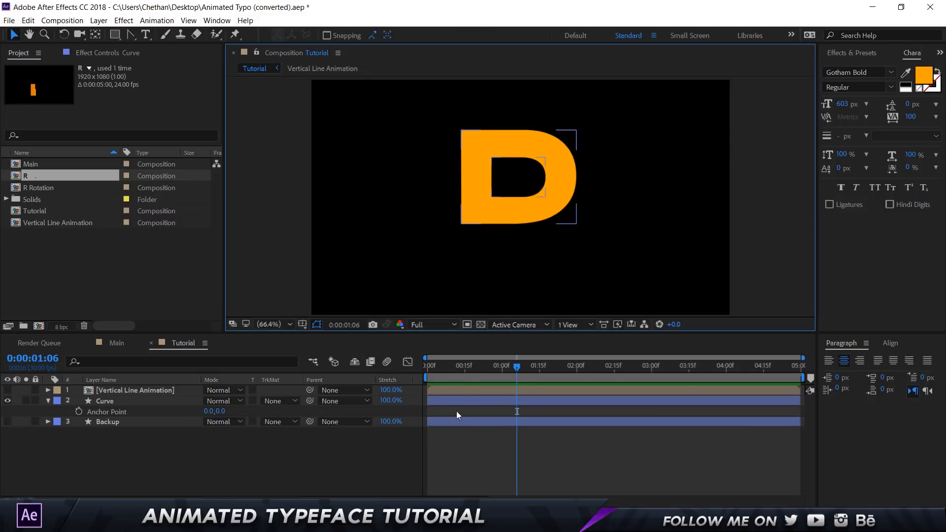
# - Show Vertical Line Animation and preview the composition from the first frame
pyautogui.moveTo(461, 370); pyautogui.dragTo(230, 404)
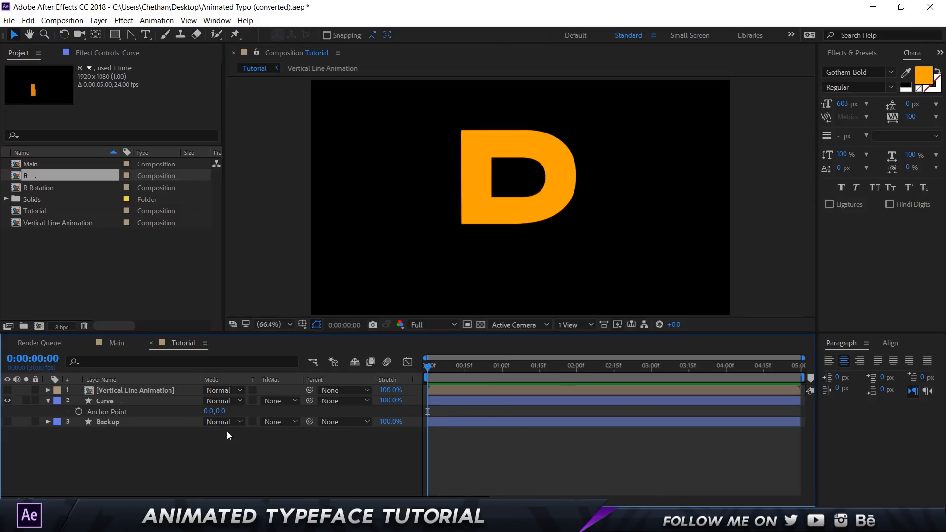
pyautogui.click(7, 390)
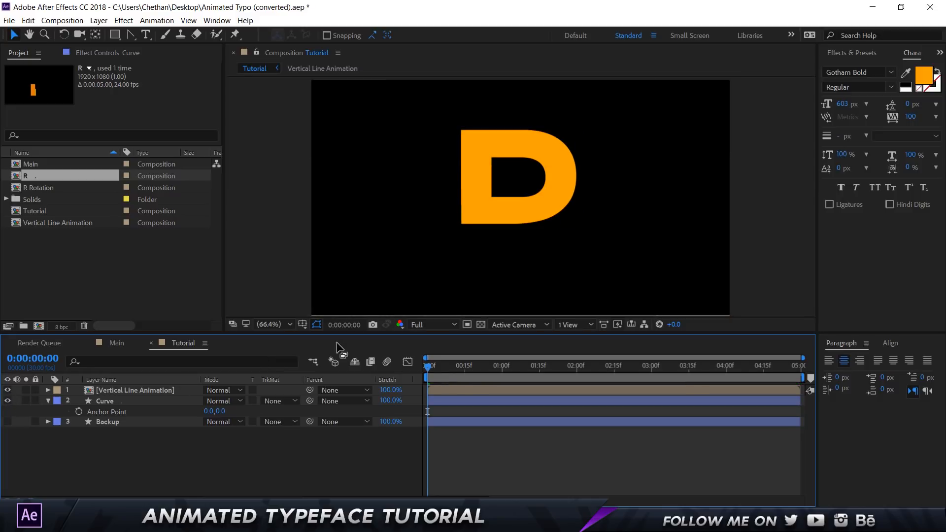
pyautogui.press('space')
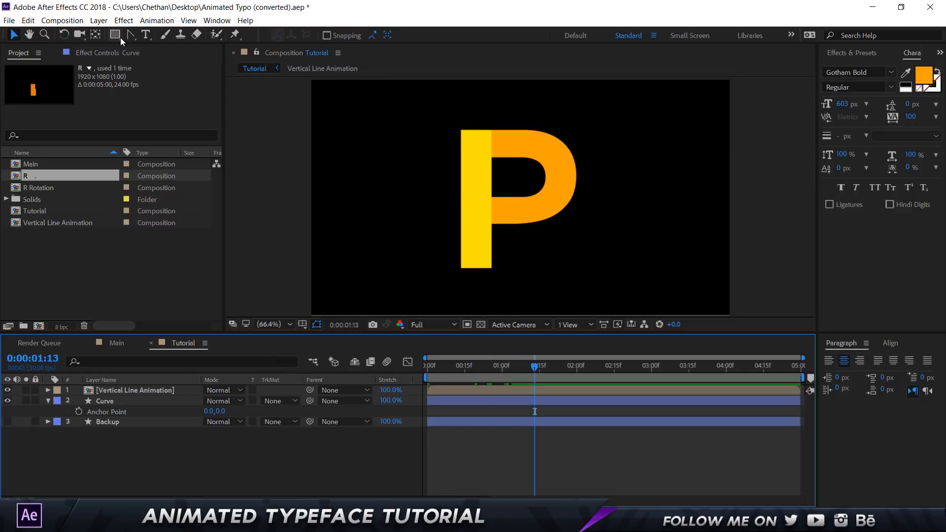
# - Draw a tall rectangle over most of the letter's vertical stem as a new shape layer extending past both ends
pyautogui.click(113, 36)
pyautogui.click(124, 400)
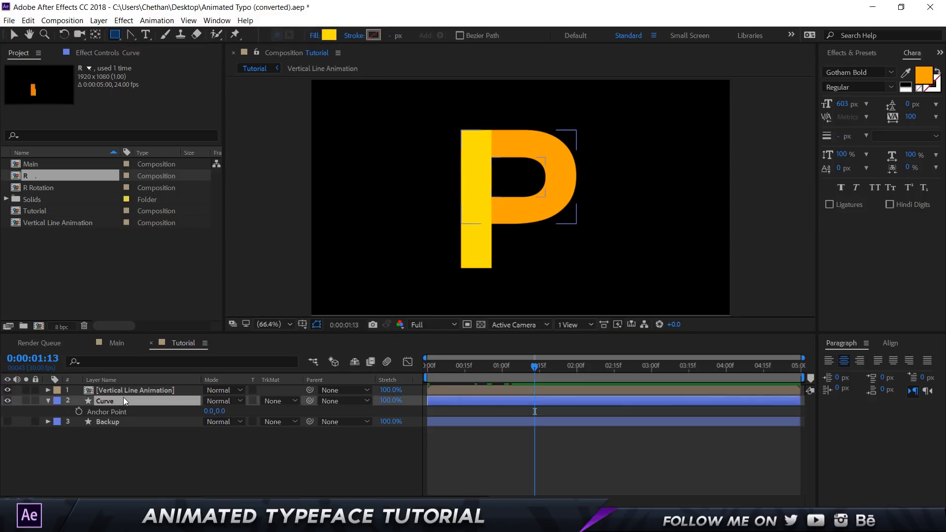
pyautogui.click(158, 461)
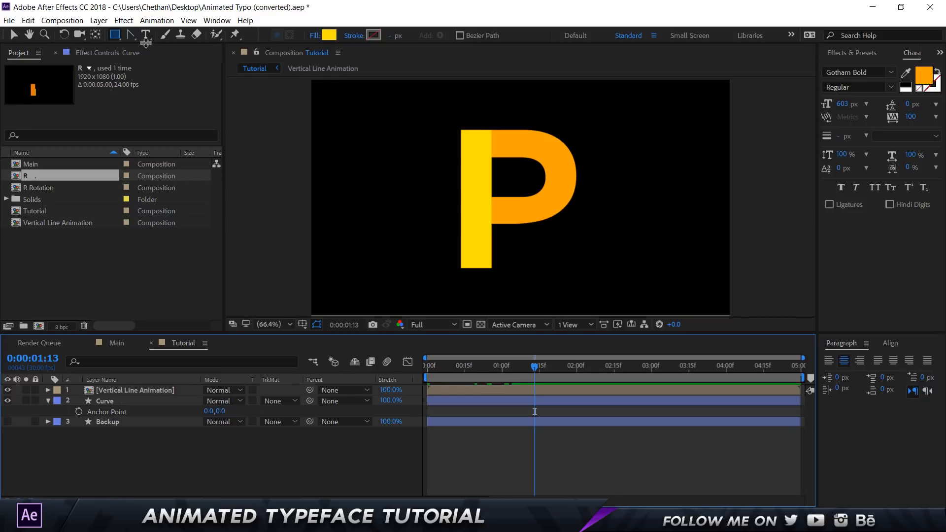
pyautogui.moveTo(430, 107); pyautogui.dragTo(486, 299)
pyautogui.press('v')
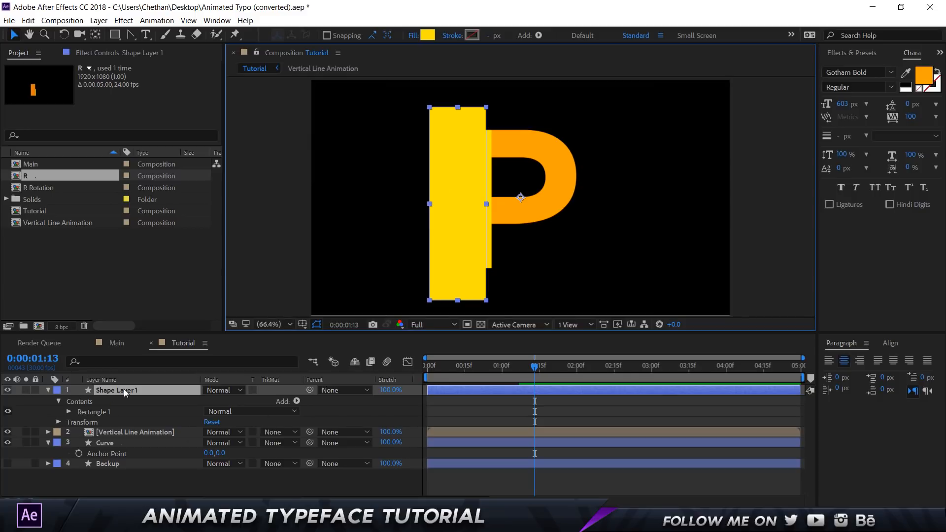
pyautogui.press('a')
pyautogui.press('Delete')
pyautogui.hotkey('ctrl', 'z')
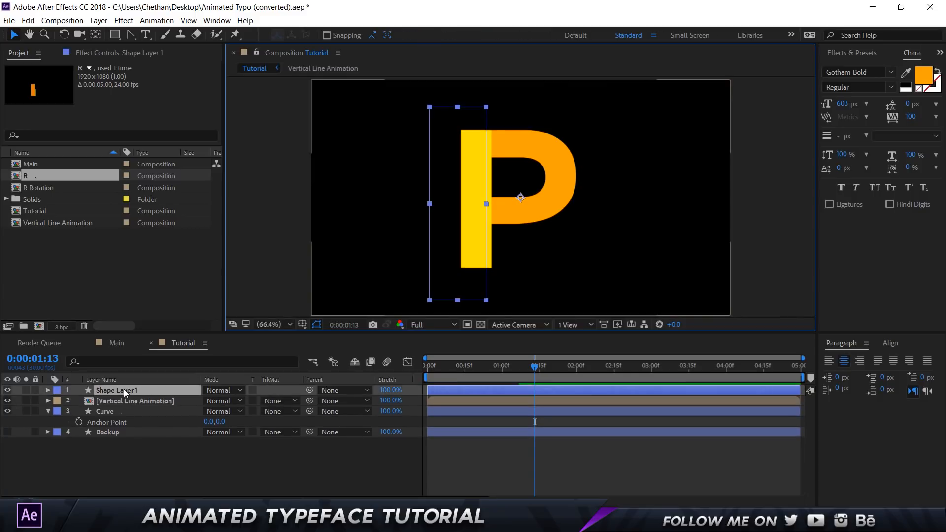
# - Rename the new rectangle layer as Mask and place it directly above the Curve layer
pyautogui.click(123, 388)
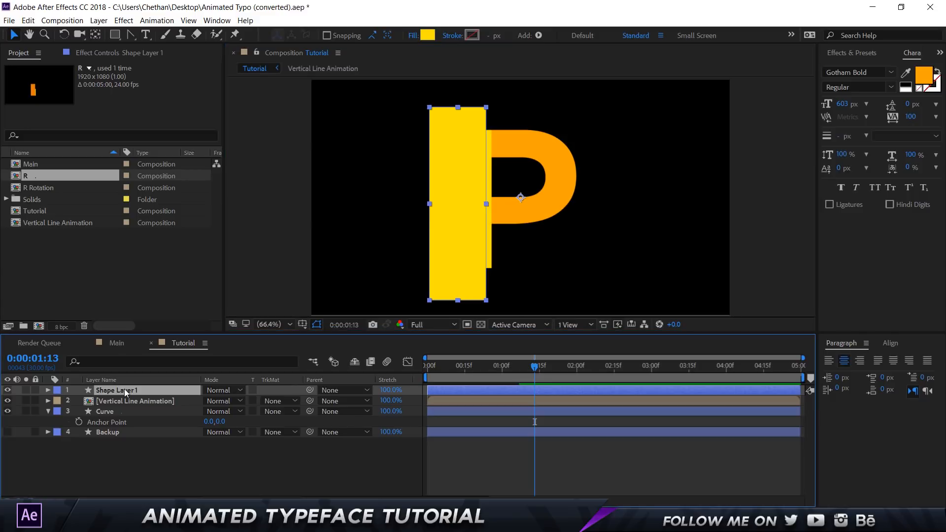
pyautogui.press('Return')
pyautogui.write('Mask')
pyautogui.press('Return')
pyautogui.moveTo(126, 391); pyautogui.dragTo(125, 410)
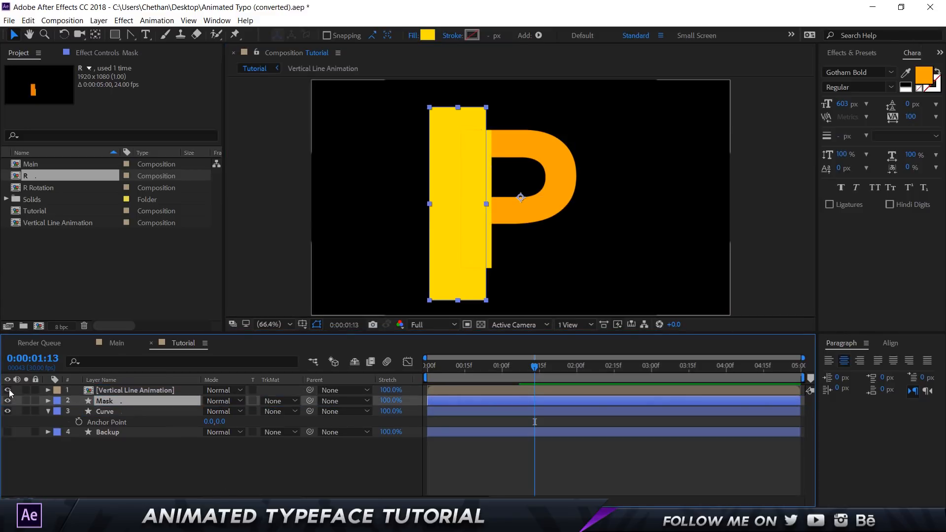
# - Hide Vertical Line Animation and set the Curve layer's track matte to Alpha Inverted Matte "Mask"
pyautogui.click(7, 390)
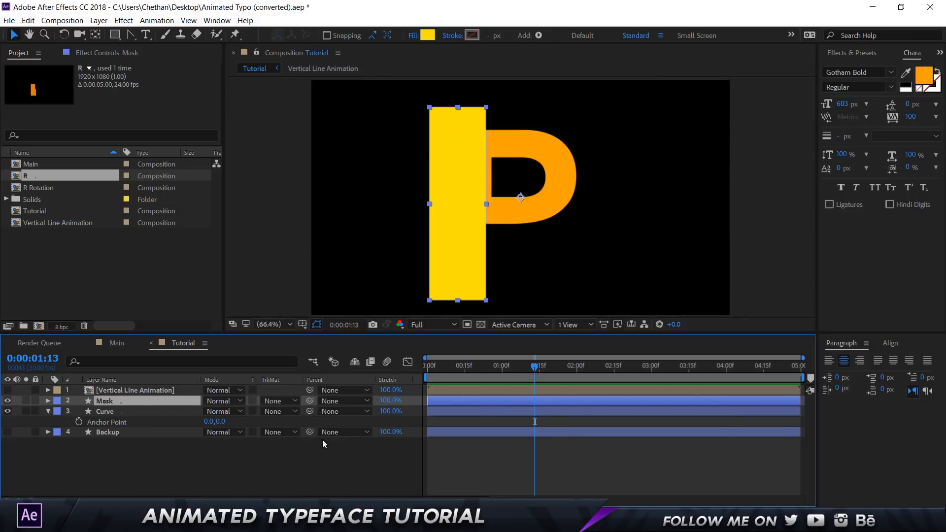
pyautogui.click(274, 412)
pyautogui.click(286, 436)
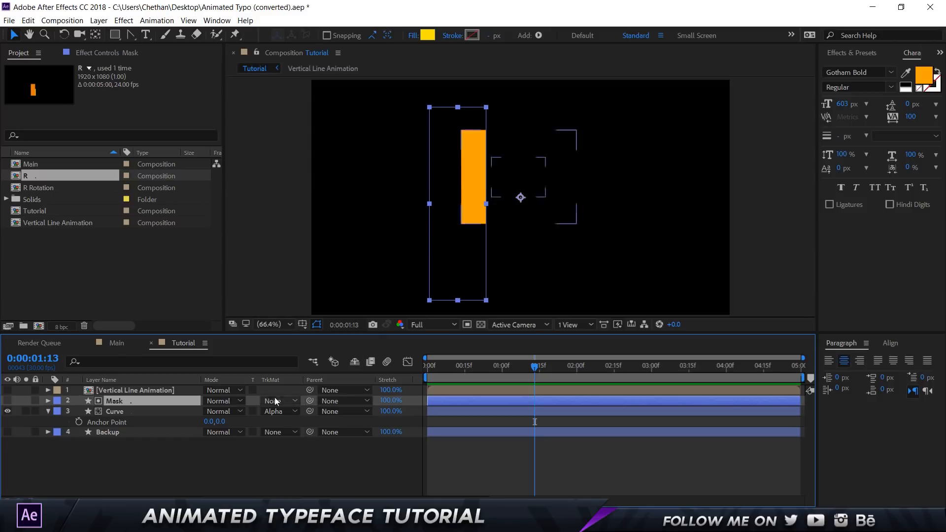
pyautogui.click(275, 411)
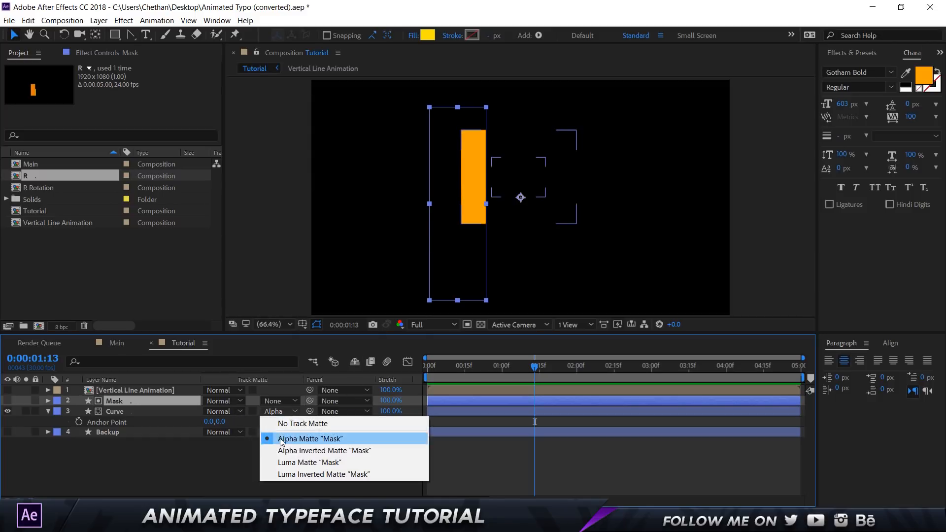
pyautogui.click(289, 450)
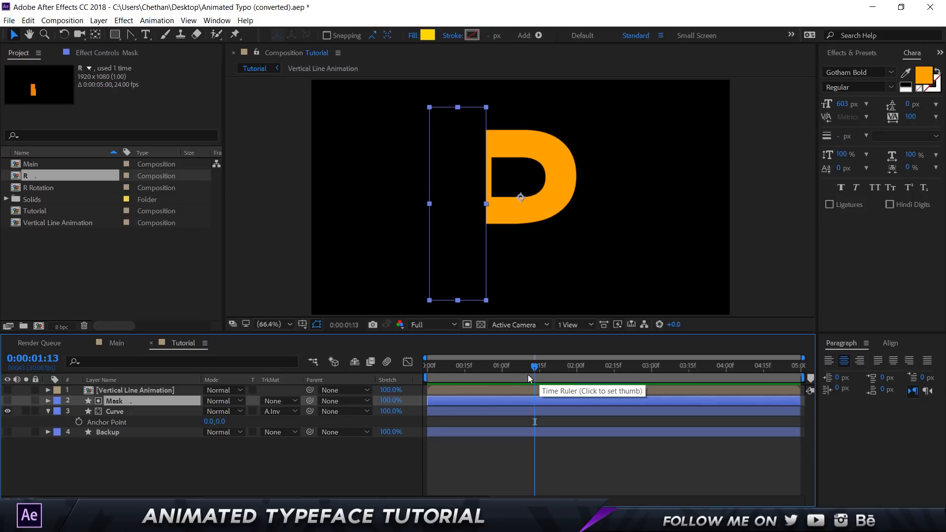
# - Move the current time to 0:00:00:20 with Vertical Line Animation shown as timing reference, and hide that layer again
pyautogui.moveTo(528, 371); pyautogui.dragTo(483, 367)
pyautogui.click(8, 389)
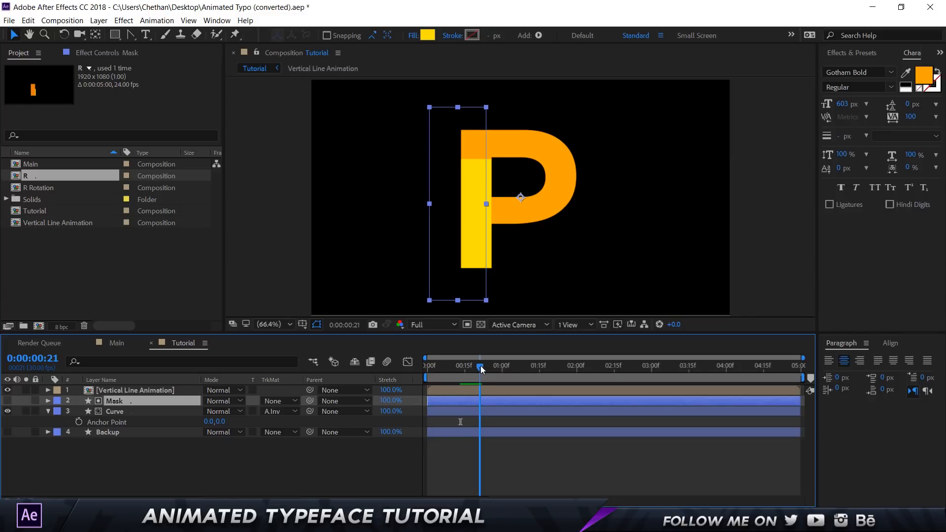
pyautogui.moveTo(481, 366); pyautogui.dragTo(477, 365)
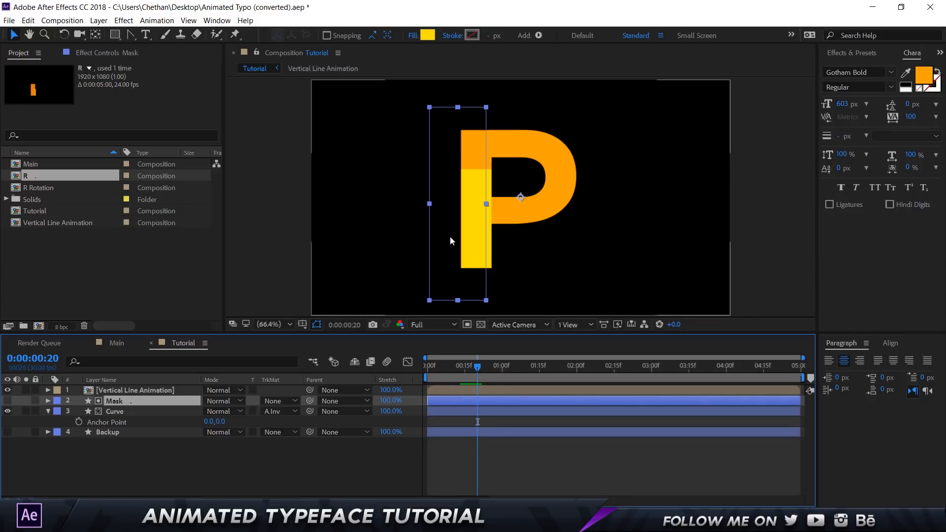
pyautogui.click(8, 390)
# - Add a Position keyframe to the Curve layer at 0:00:00:20
pyautogui.click(123, 411)
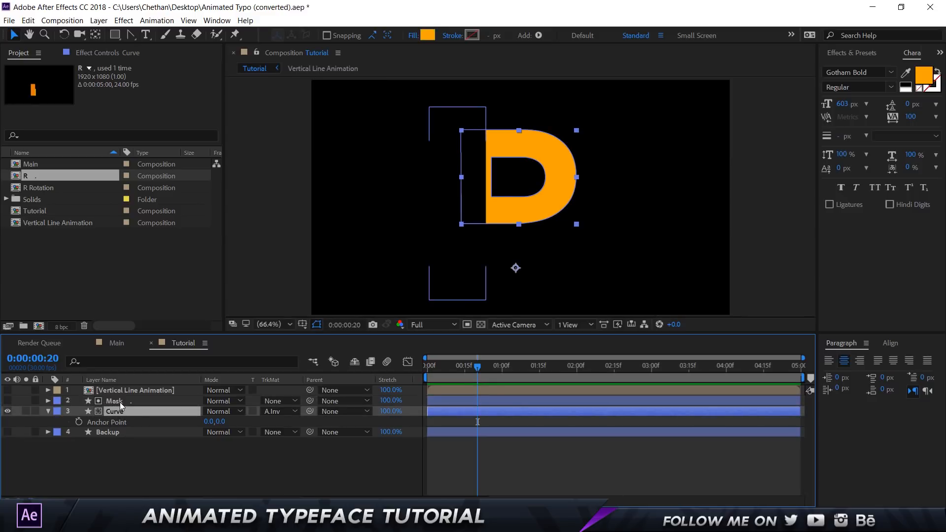
pyautogui.press('p')
pyautogui.click(79, 422)
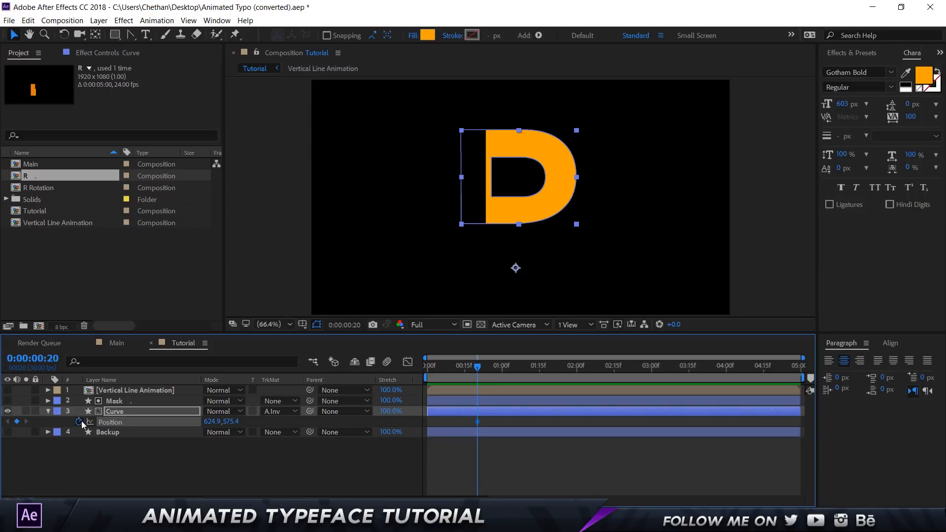
# - Add a Position keyframe to the Curve layer at 0:00:01:15, and at 0:00:00:20 move the curve left to about 328.2, 575.4
pyautogui.hotkey('shift', 'pagedown')
pyautogui.hotkey('shift', 'pagedown')
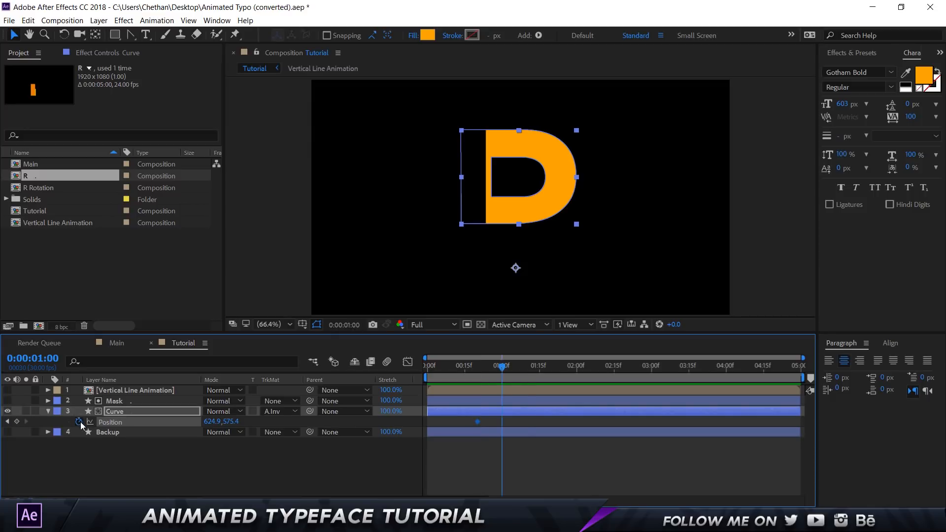
pyautogui.press('pagedown')
pyautogui.press('pagedown')
pyautogui.press('pagedown')
pyautogui.press('pagedown')
pyautogui.press('pagedown')
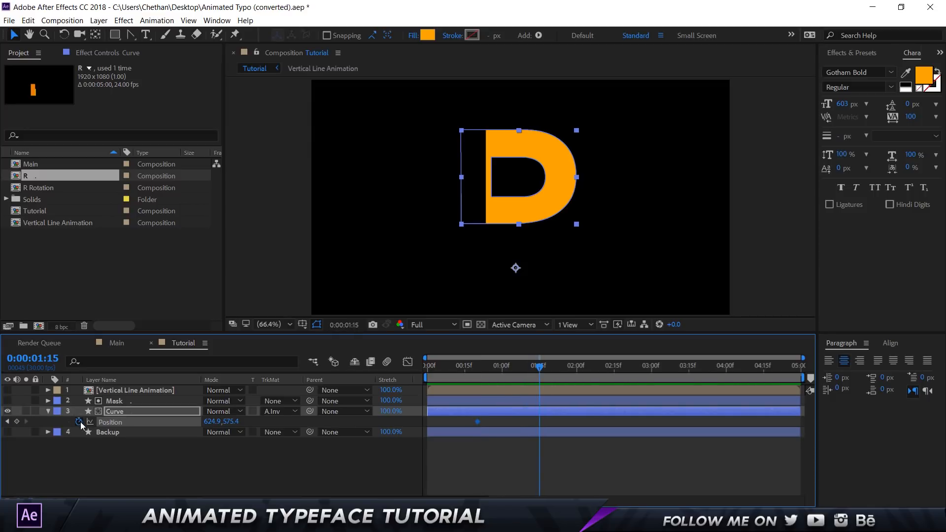
pyautogui.click(17, 421)
pyautogui.press('j')
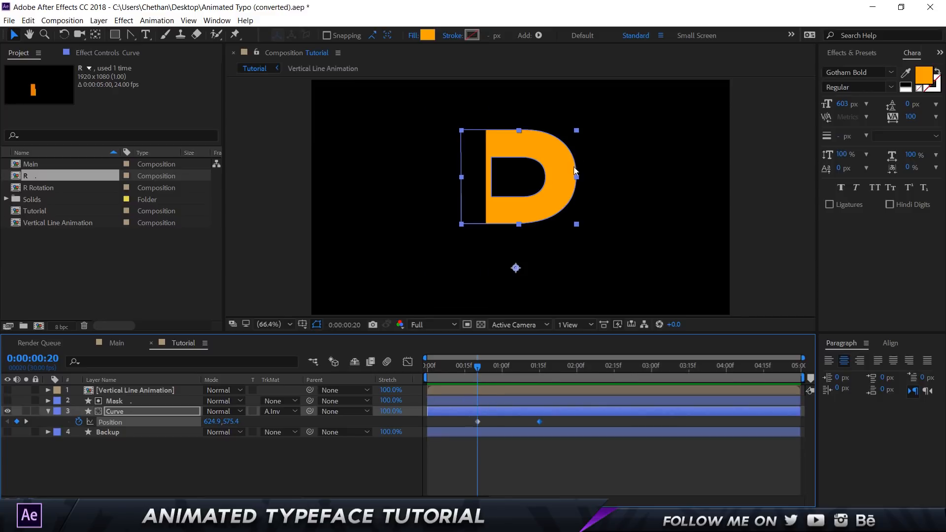
pyautogui.moveTo(560, 182); pyautogui.dragTo(463, 195)
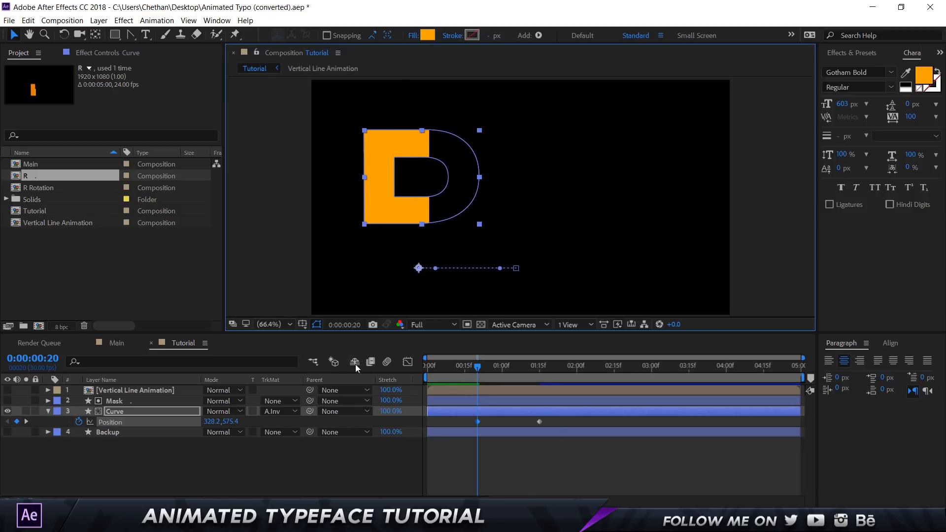
# - Widen the Mask rectangle to cover the whole curve at 0:00:00:20, check it against Vertical Line Animation, and preview the motion
pyautogui.click(114, 401)
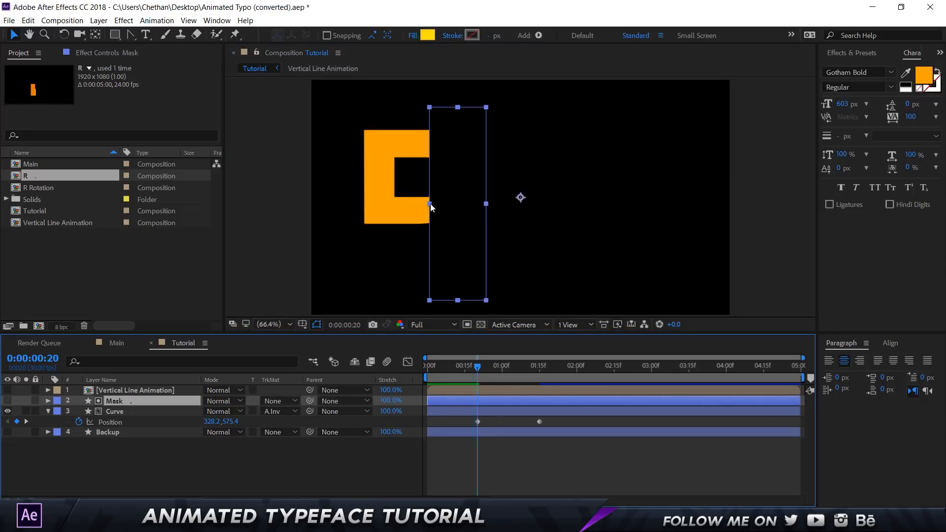
pyautogui.click(430, 205)
pyautogui.moveTo(429, 205); pyautogui.dragTo(405, 223)
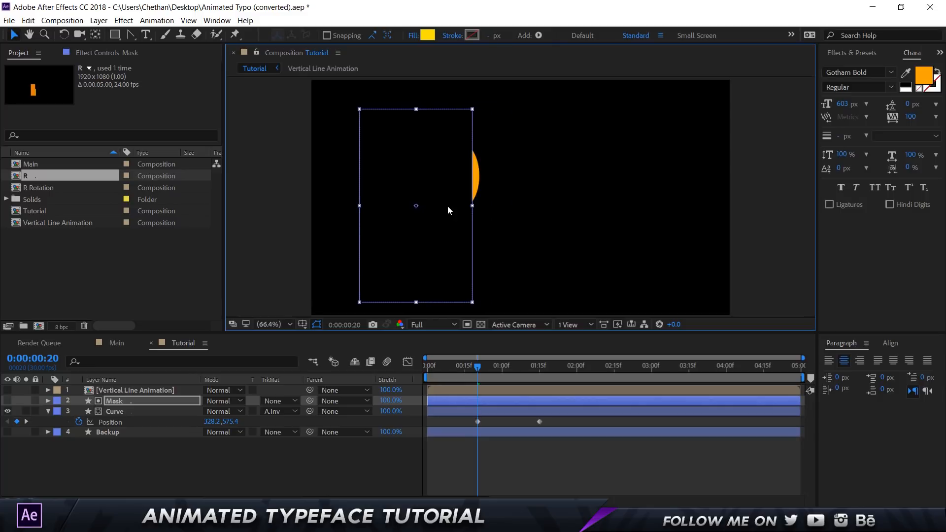
pyautogui.moveTo(474, 208); pyautogui.dragTo(482, 205)
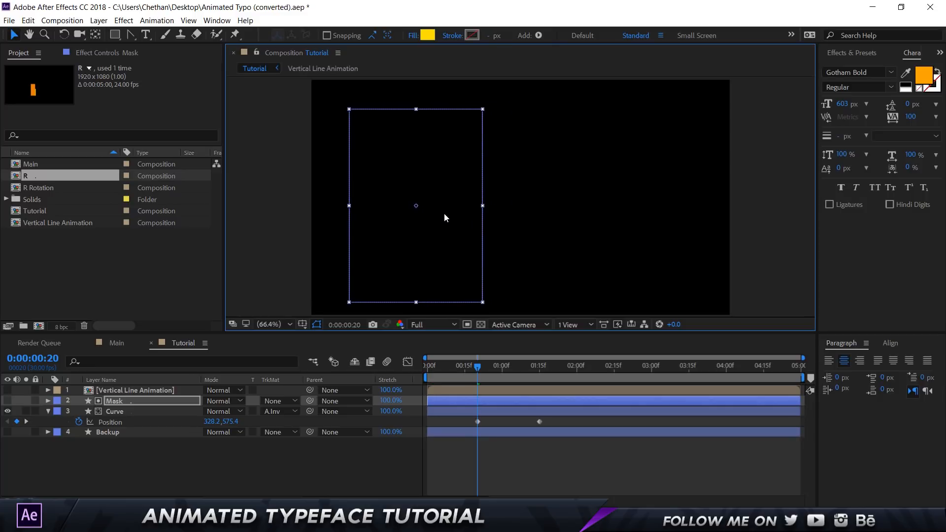
pyautogui.click(8, 390)
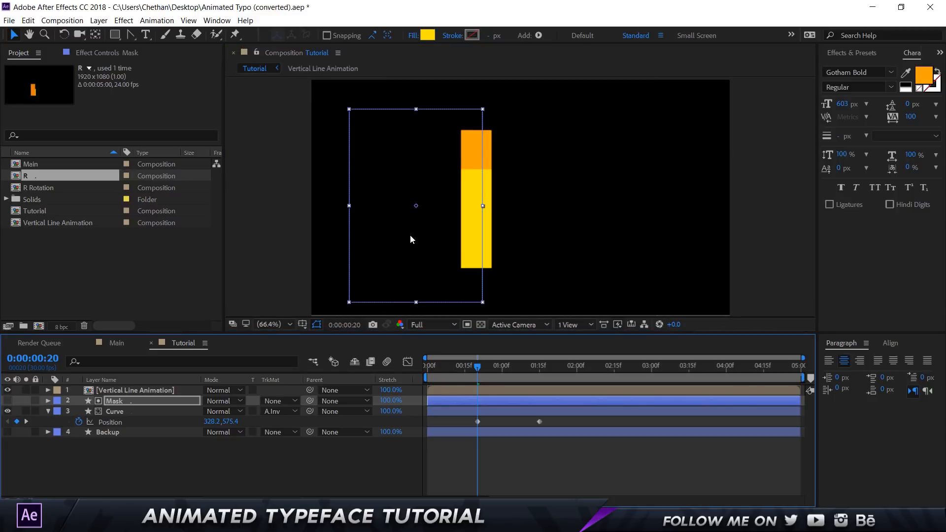
pyautogui.click(7, 390)
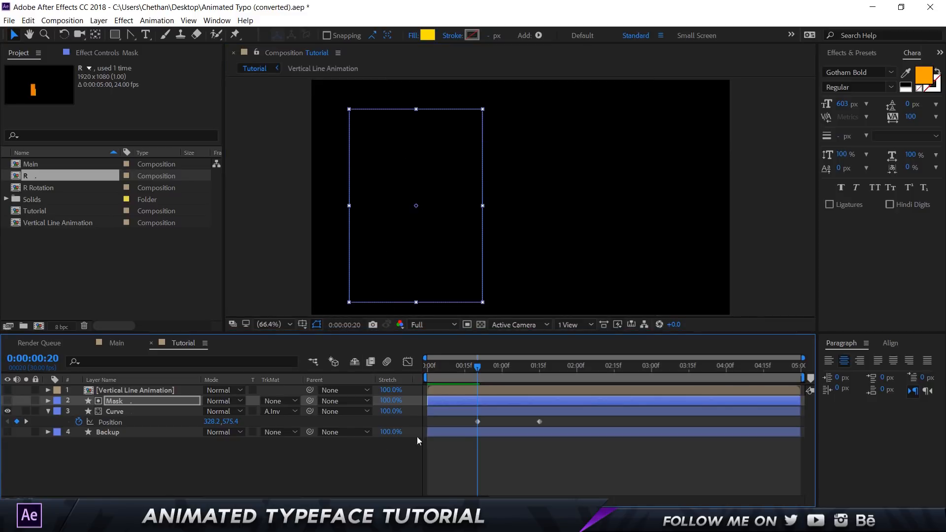
pyautogui.press('space')
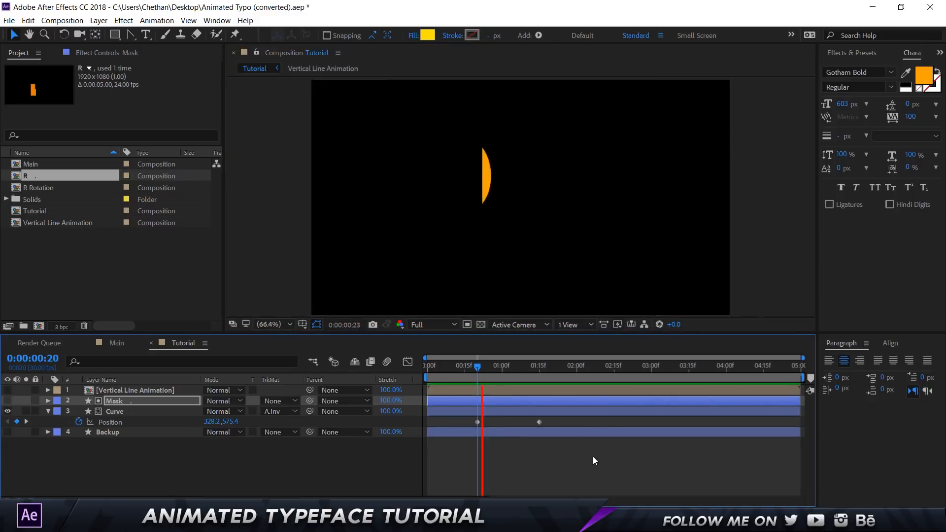
pyautogui.press('space')
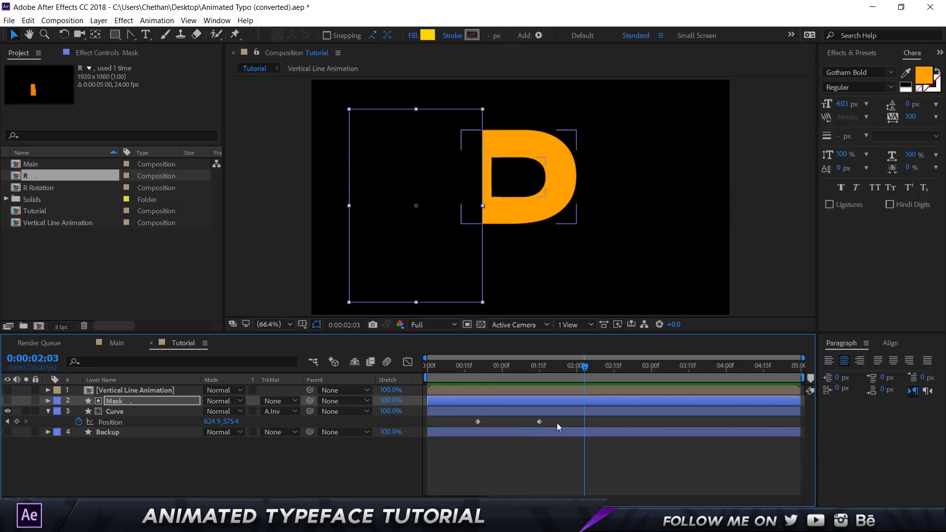
# - Apply Easy Ease to both Curve Position keyframes and reshape their speed graph to peak early with a long slow-down
pyautogui.moveTo(556, 424); pyautogui.dragTo(473, 420)
pyautogui.rightClick(476, 421)
pyautogui.moveTo(582, 414)
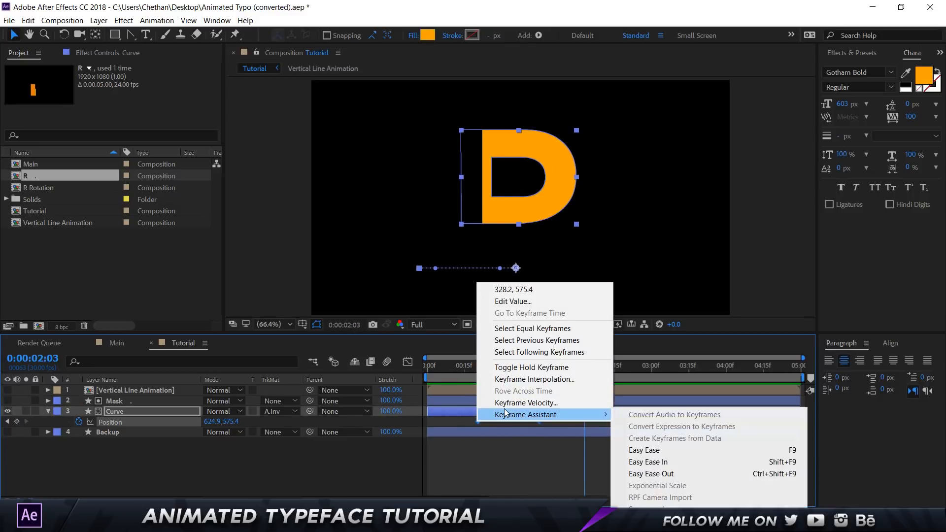
pyautogui.click(666, 452)
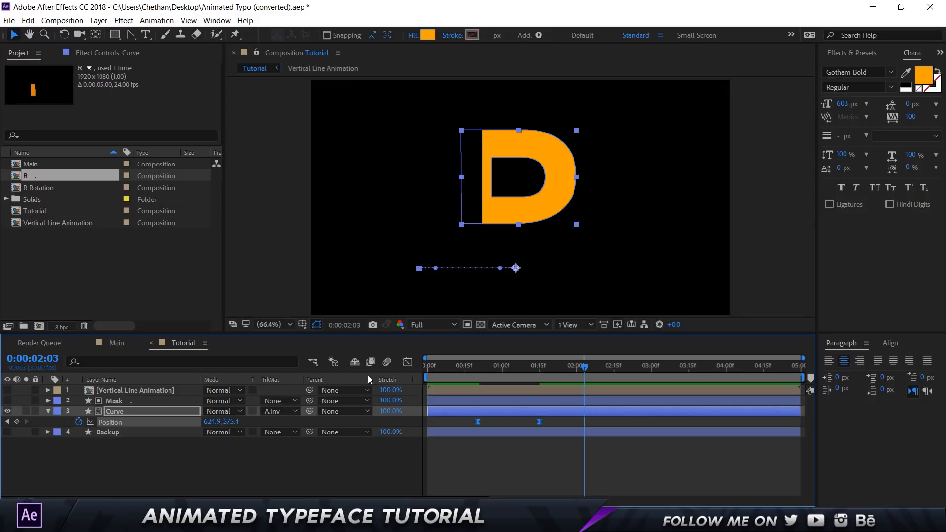
pyautogui.click(406, 361)
pyautogui.moveTo(581, 434); pyautogui.dragTo(492, 472)
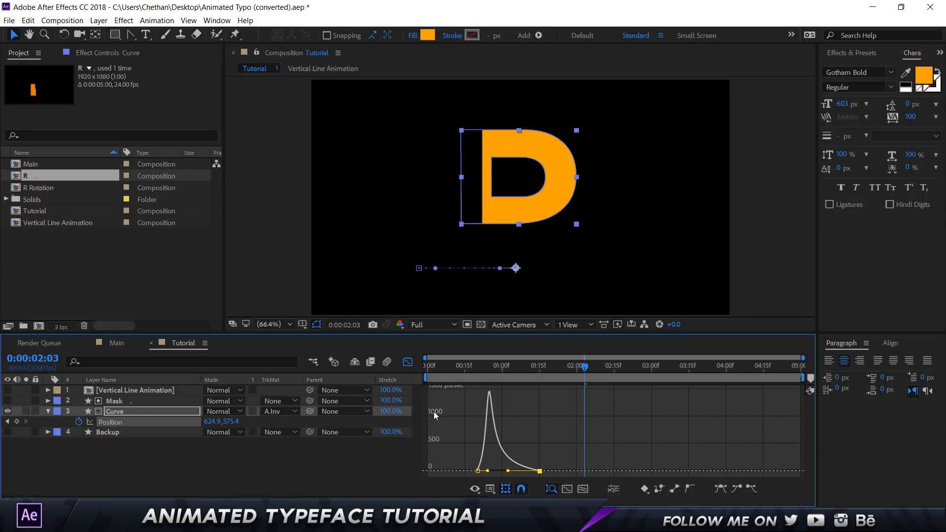
pyautogui.click(408, 361)
# - Preview the eased slide-out of the curve twice, starting from 0:00:00:19
pyautogui.click(475, 377)
pyautogui.press('space')
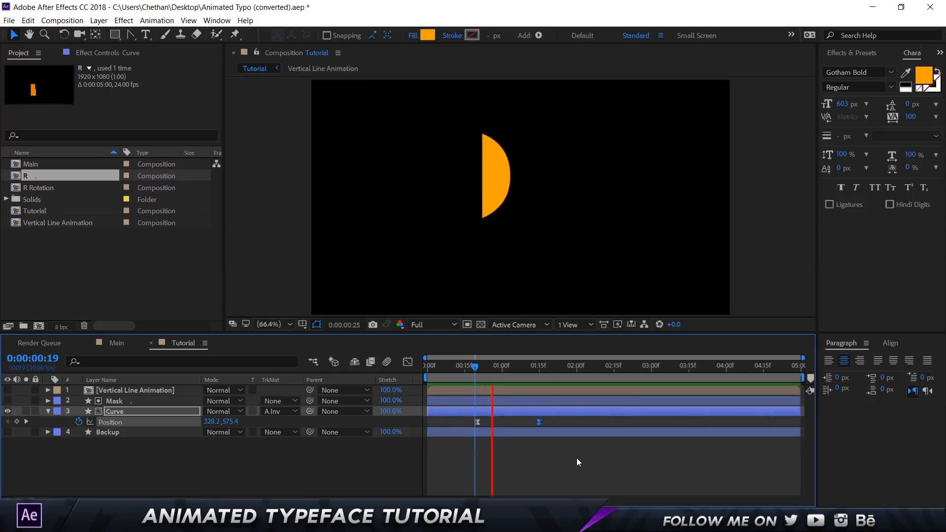
pyautogui.press('space')
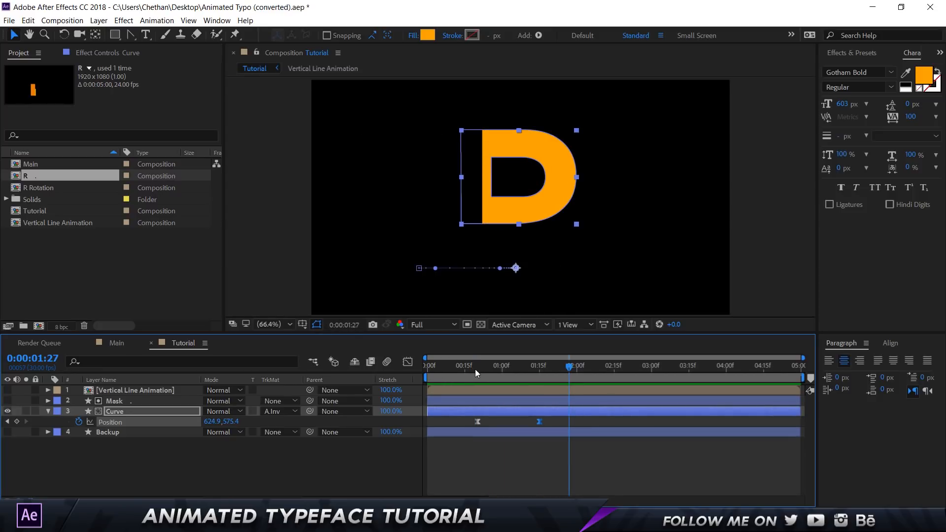
pyautogui.click(475, 369)
pyautogui.press('space')
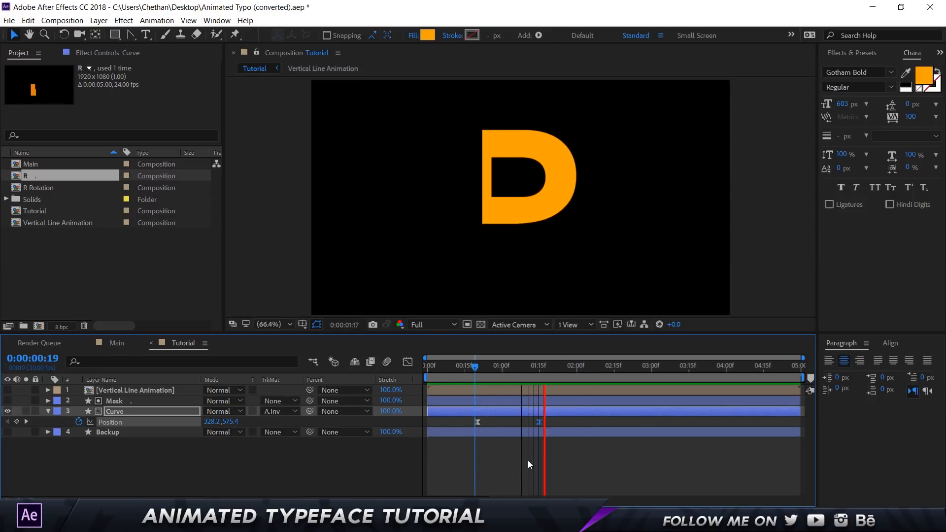
pyautogui.press('space')
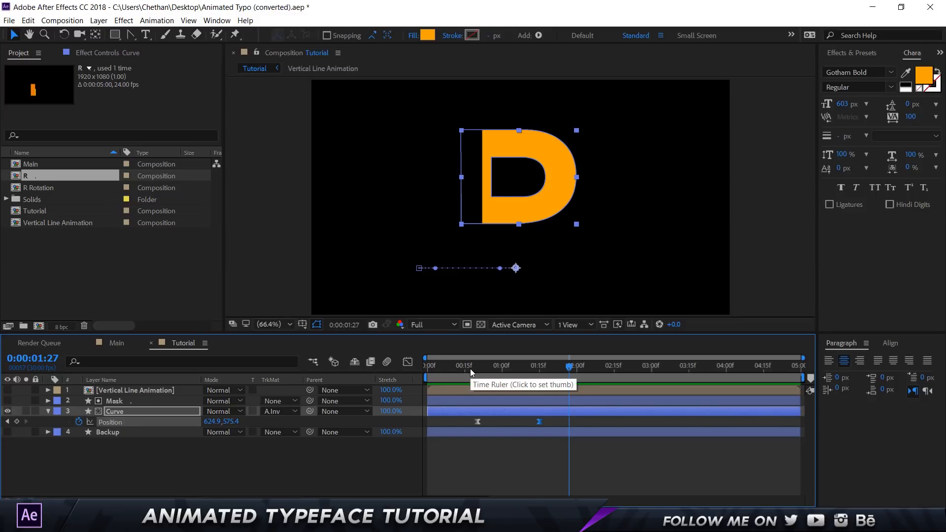
# - At 0:00:01:05, ten frames before the last keyframe, nudge the Curve layer right to position 600.5, 575.4
pyautogui.moveTo(470, 369); pyautogui.dragTo(543, 379)
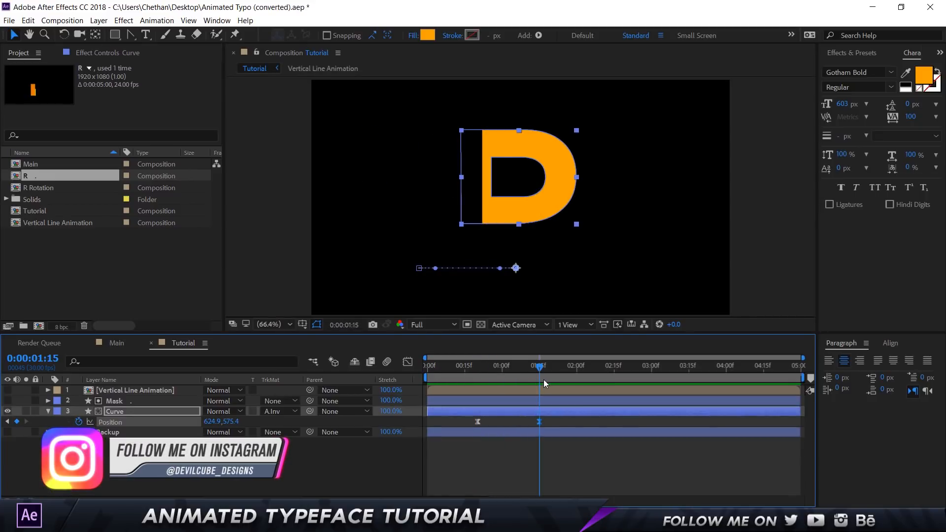
pyautogui.hotkey('shift', 'pageup')
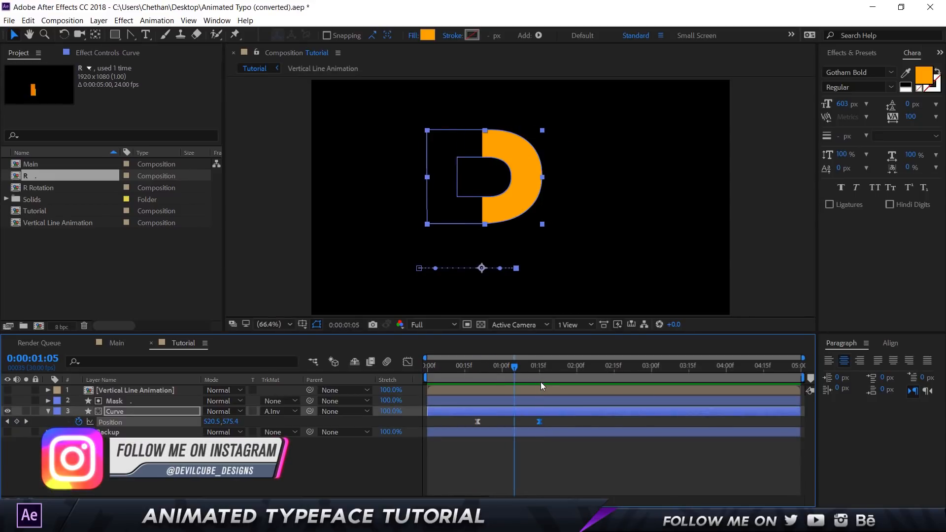
pyautogui.hotkey('shift', 'Right')
pyautogui.hotkey('shift', 'Right')
pyautogui.hotkey('shift', 'Right')
pyautogui.hotkey('shift', 'Right')
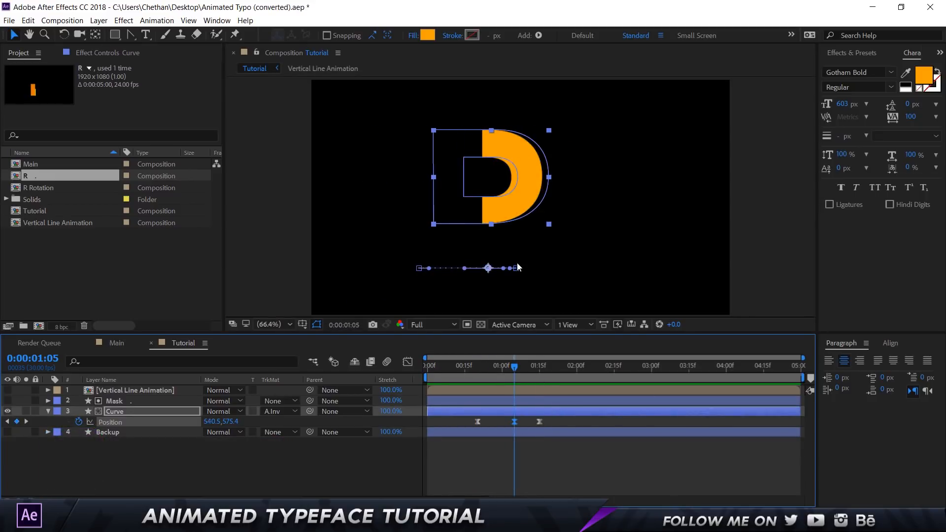
pyautogui.hotkey('shift', 'Right')
pyautogui.hotkey('shift', 'Right')
pyautogui.hotkey('shift', 'Right')
pyautogui.hotkey('shift', 'Right')
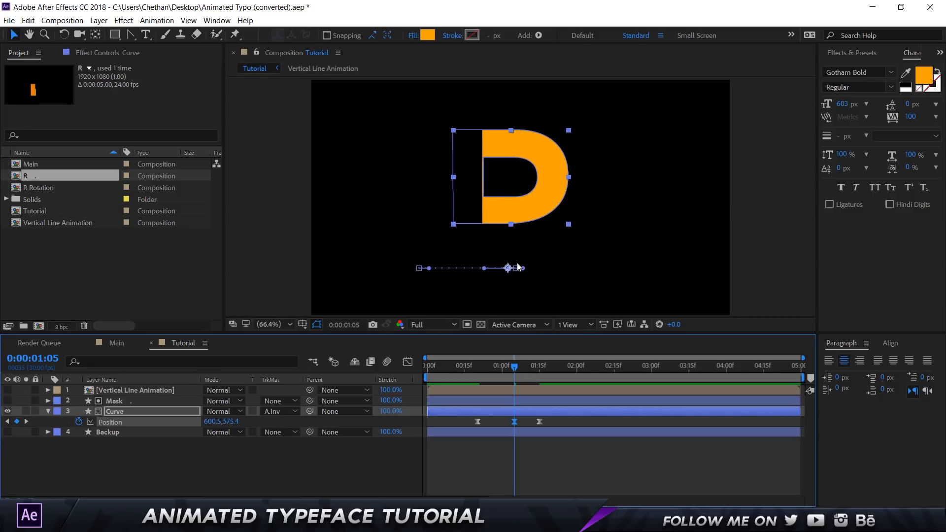
# - At 0:00:01:10, nudge the Curve layer back left to position 582.0, 575.4 to create a bounce
pyautogui.press('pagedown')
pyautogui.press('pagedown')
pyautogui.press('pagedown')
pyautogui.press('pagedown')
pyautogui.press('pagedown')
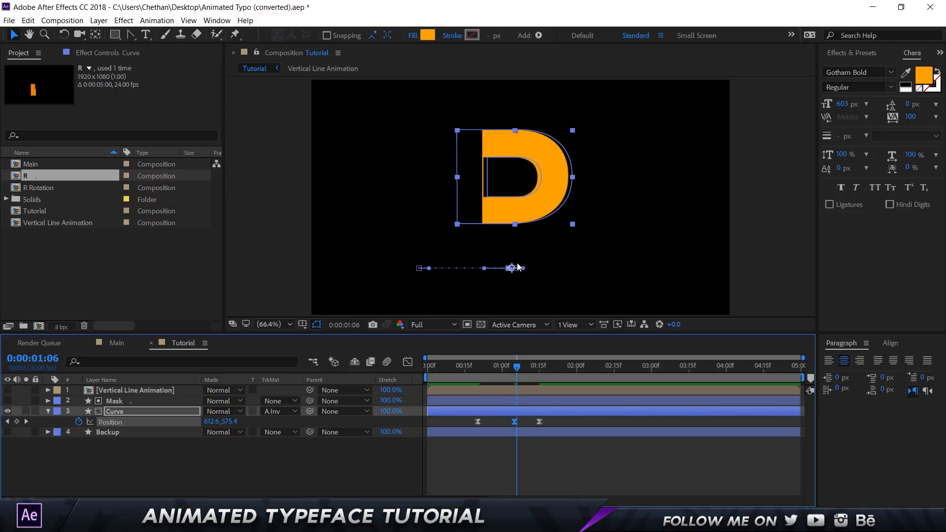
pyautogui.hotkey('shift', 'Left')
pyautogui.hotkey('shift', 'Left')
pyautogui.hotkey('shift', 'Left')
pyautogui.hotkey('shift', 'Left')
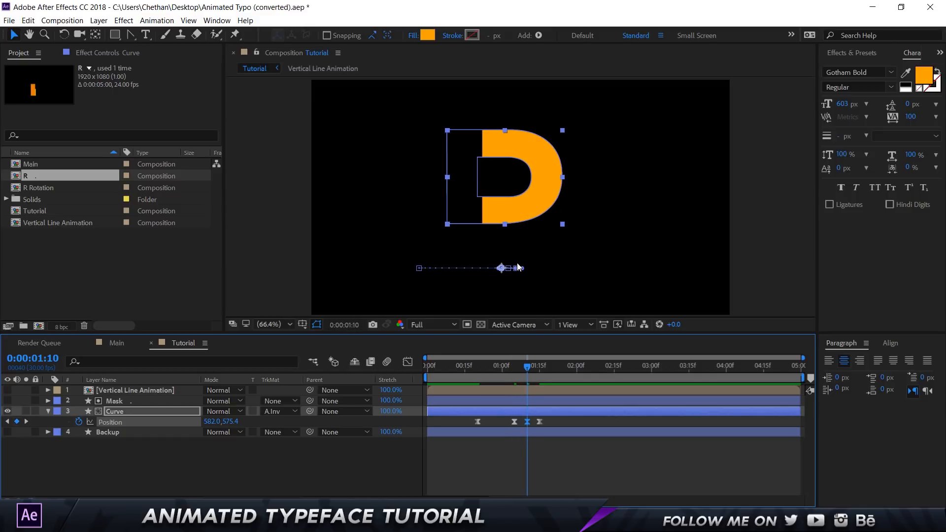
# - Preview the curve's bounce repeatedly from around its first Position keyframe
pyautogui.press('space')
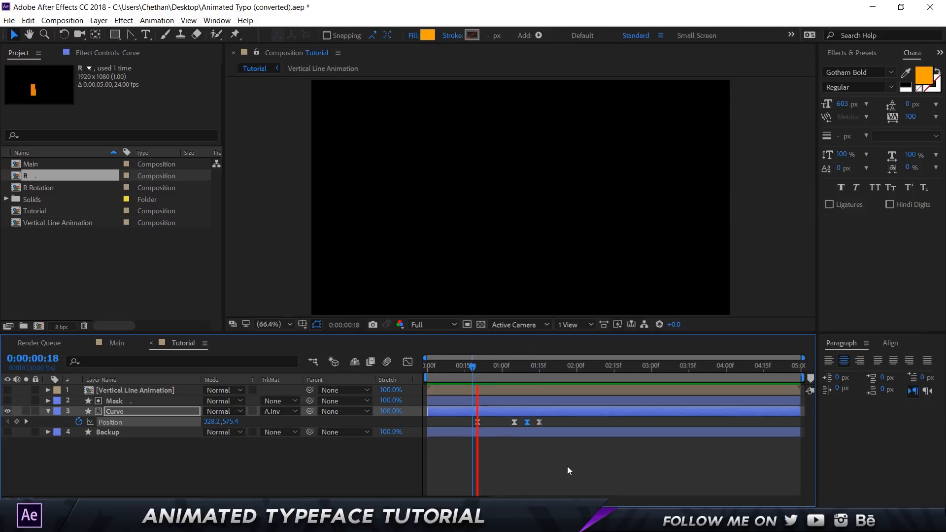
pyautogui.press('space')
pyautogui.click(478, 366)
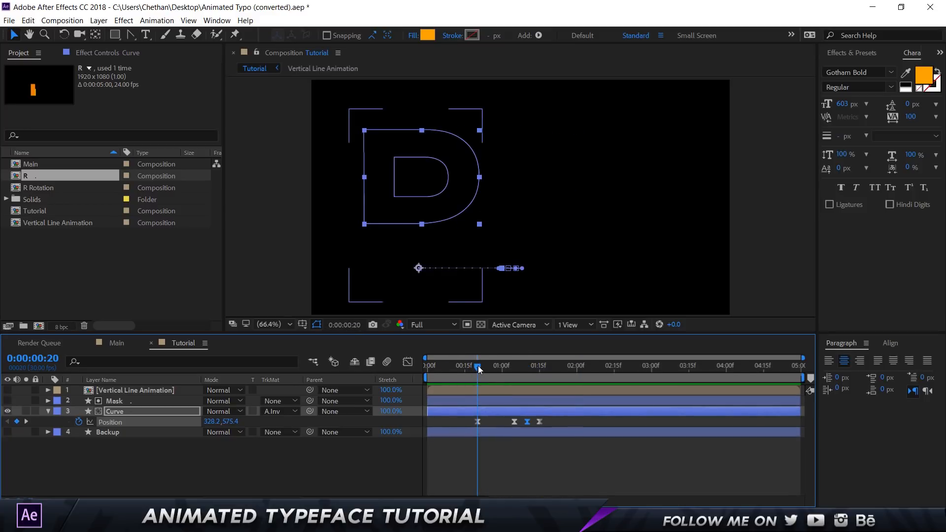
pyautogui.press('space')
pyautogui.click(479, 368)
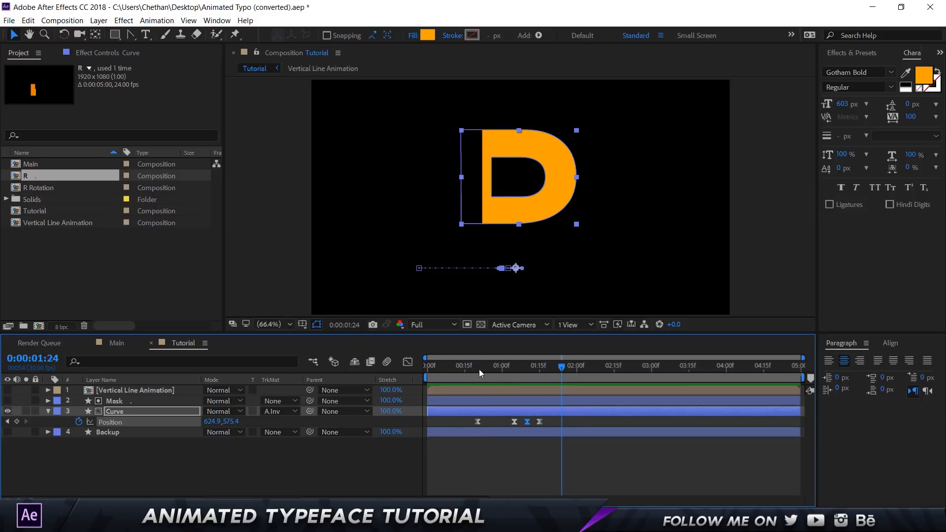
pyautogui.press('space')
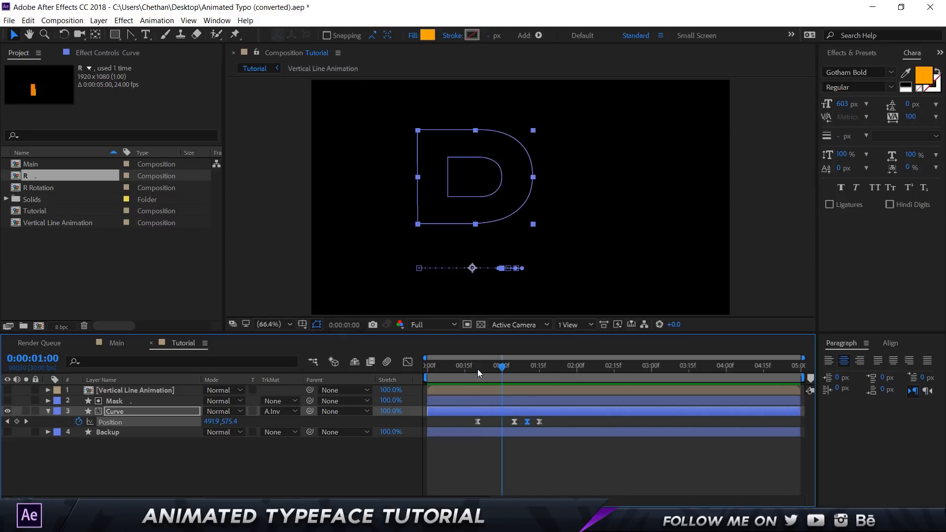
# - Shift the last three Curve Position keyframes five frames earlier, starting at 0:00:01:00, and preview the animation
pyautogui.moveTo(560, 429); pyautogui.dragTo(528, 420)
pyautogui.press('space')
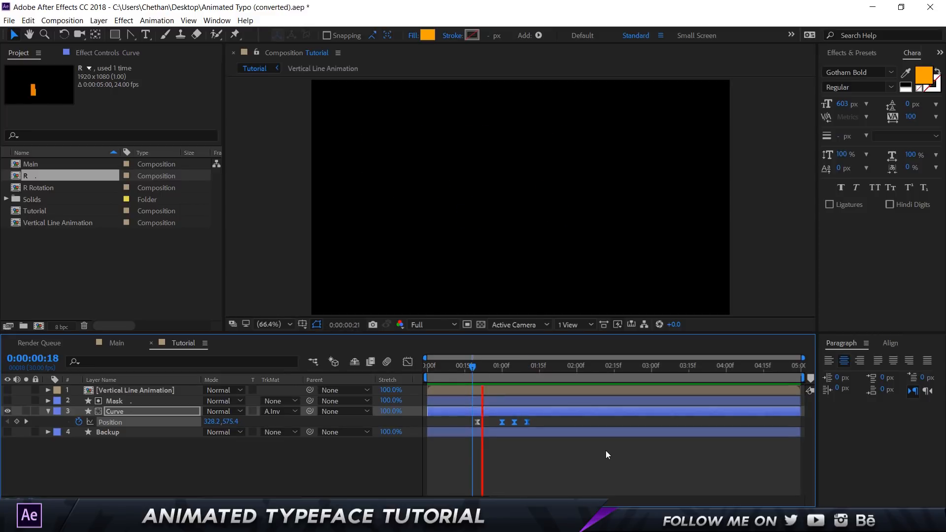
pyautogui.press('space')
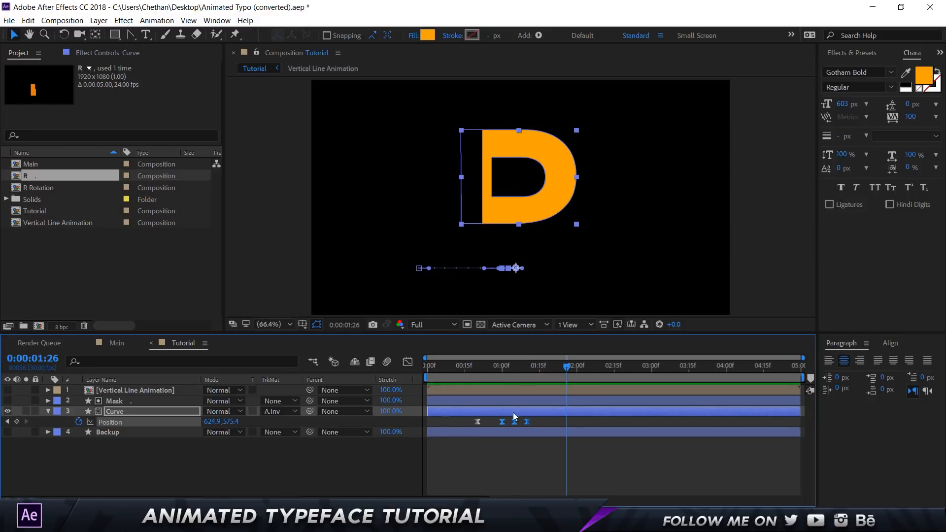
# - Retime the two middle Curve Position keyframes to about 0:00:01:03 and 0:00:01:06, keeping the last at 0:00:01:10, and preview the motion
pyautogui.click(528, 370)
pyautogui.scroll(4, 514, 424)
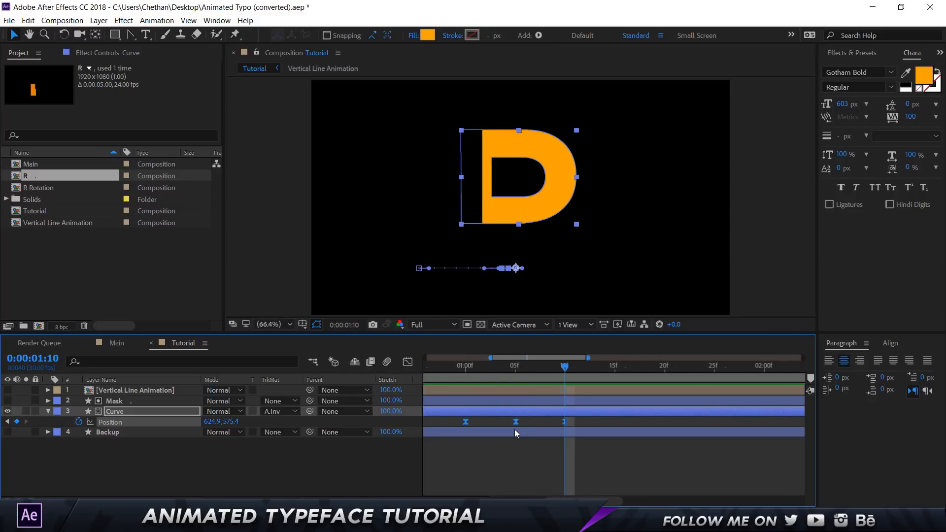
pyautogui.moveTo(451, 424); pyautogui.dragTo(497, 424)
pyautogui.click(484, 423)
pyautogui.click(478, 424)
pyautogui.click(478, 366)
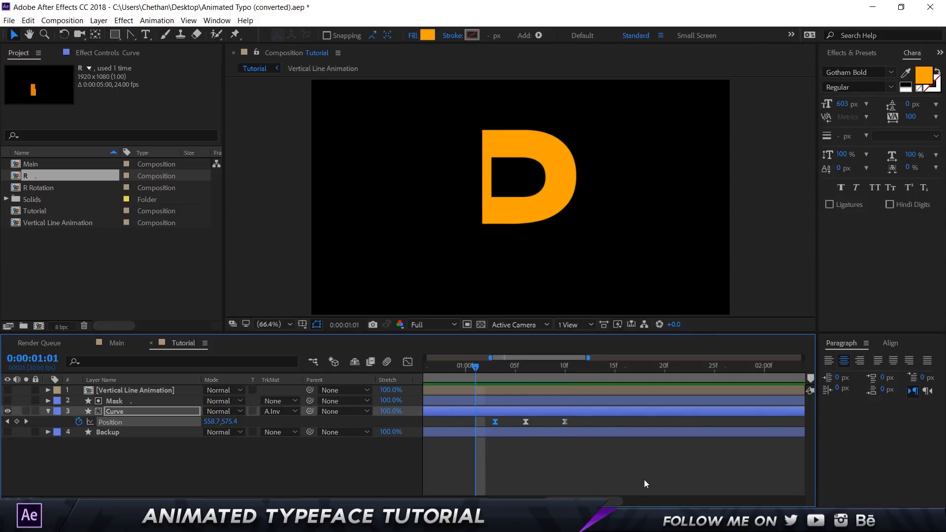
pyautogui.press('space')
pyautogui.press('-')
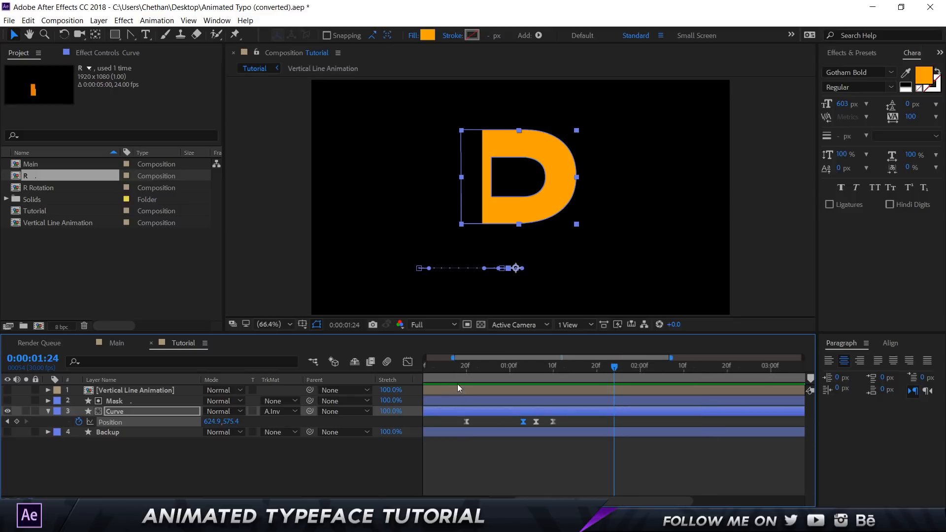
# - Replay the bounce, then spread the two middle Curve Position keyframes apart by moving the first slightly earlier and the second slightly later
pyautogui.click(475, 367)
pyautogui.press('space')
pyautogui.press('space')
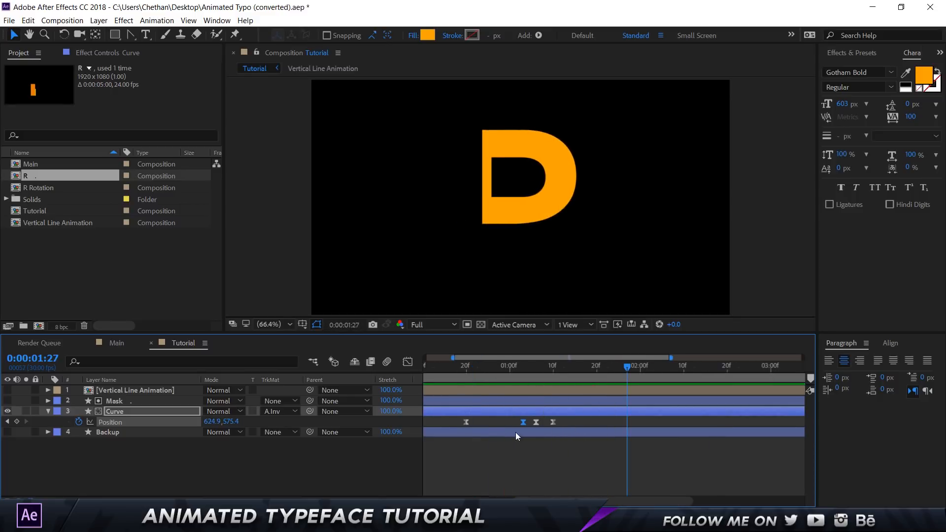
pyautogui.moveTo(536, 422); pyautogui.dragTo(518, 423)
pyautogui.click(520, 424)
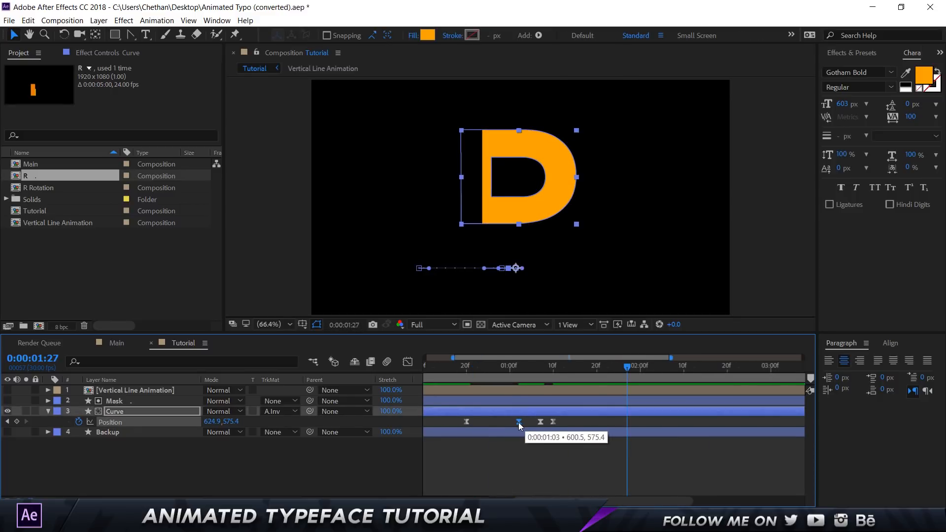
# - Retime the two middle Curve Position keyframes to about 0:00:01:01 and 0:00:01:05, and preview the bounce
pyautogui.click(501, 367)
pyautogui.press('space')
pyautogui.press('space')
pyautogui.click(458, 368)
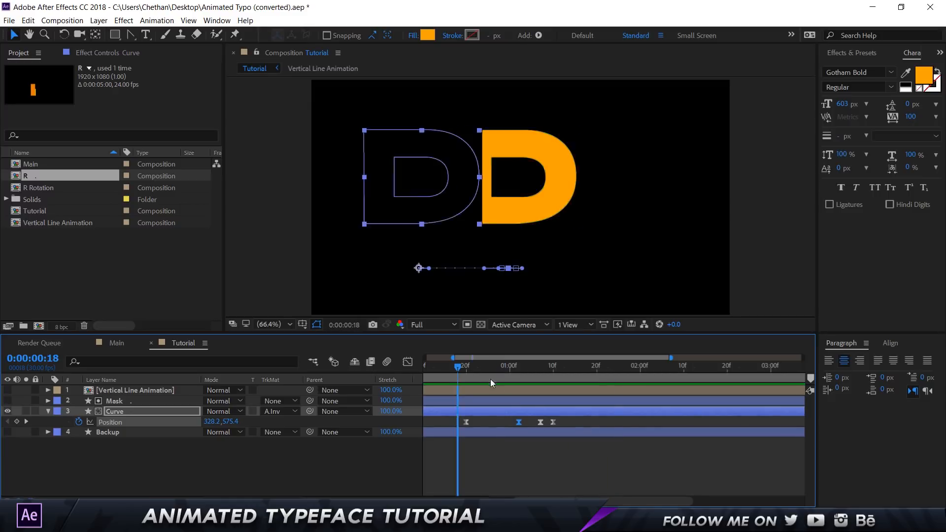
pyautogui.press('space')
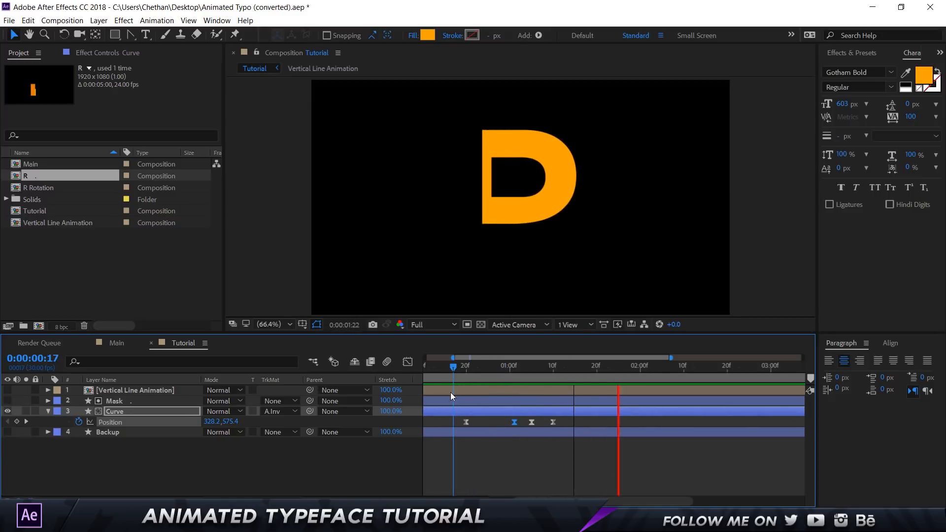
pyautogui.press('space')
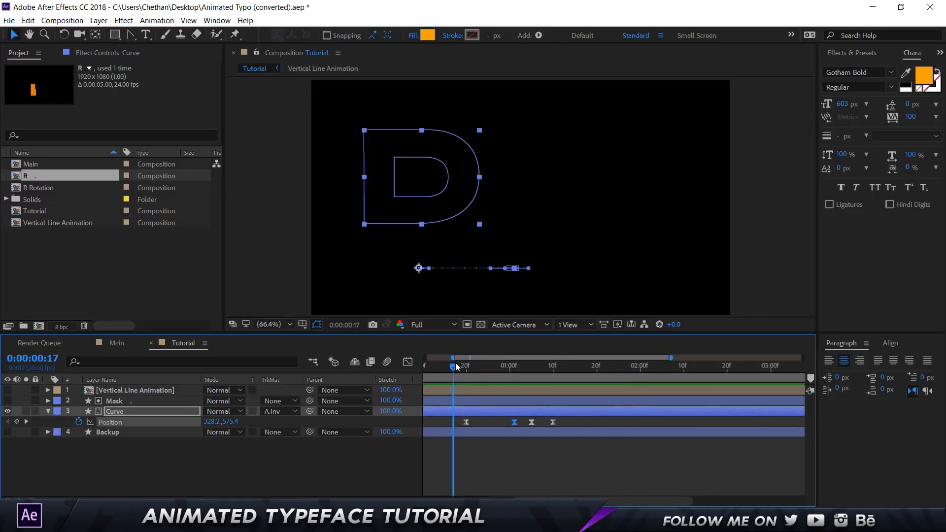
pyautogui.press('space')
pyautogui.press('space')
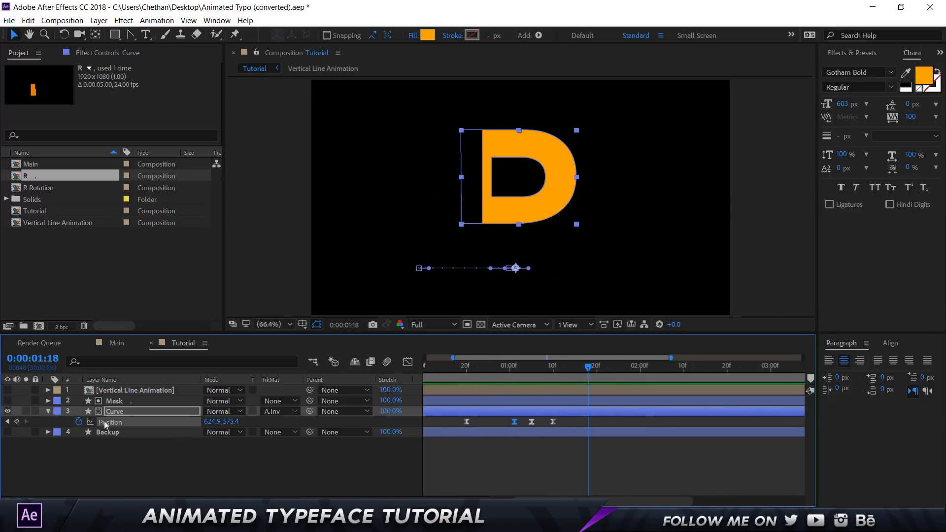
# - Collapse the Curve layer and duplicate the Mask and Curve pair twice
pyautogui.click(48, 411)
pyautogui.keyDown('shift'); pyautogui.click(115, 401); pyautogui.keyUp('shift')
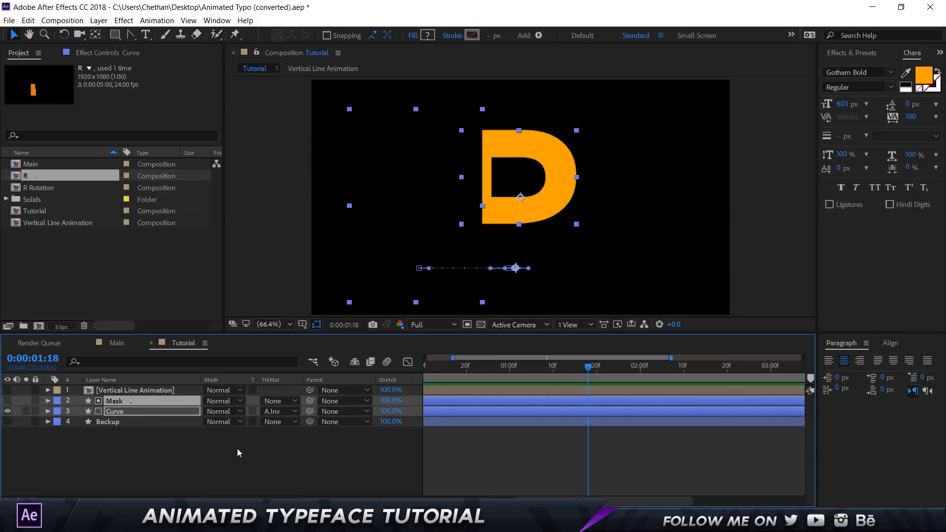
pyautogui.hotkey('ctrl', 'd')
pyautogui.hotkey('ctrl', 'd')
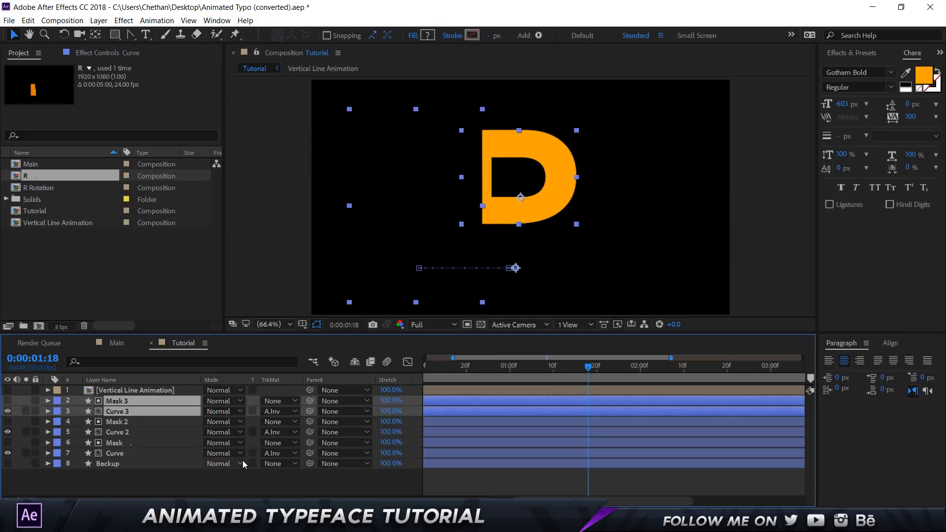
# - Give the three Curve layers separate stem colours, show the Vertical Line Animation layer, and play from the first frame
pyautogui.click(137, 445)
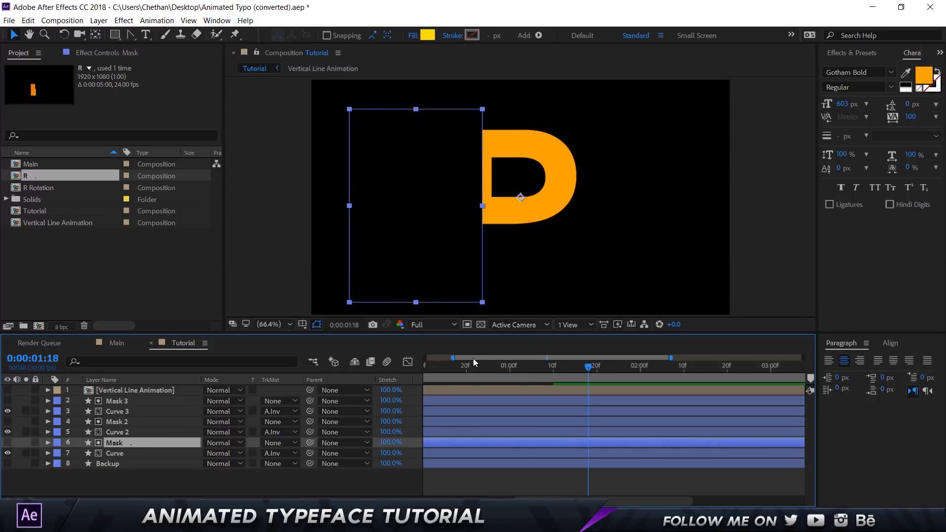
pyautogui.hscroll(-2, 613, 439)
pyautogui.scroll(-1, 614, 439)
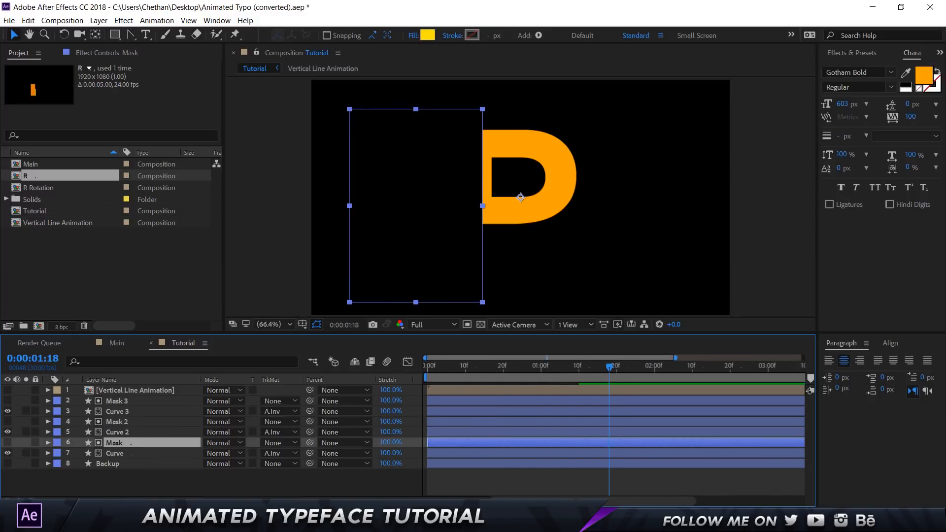
pyautogui.moveTo(459, 365); pyautogui.dragTo(399, 370)
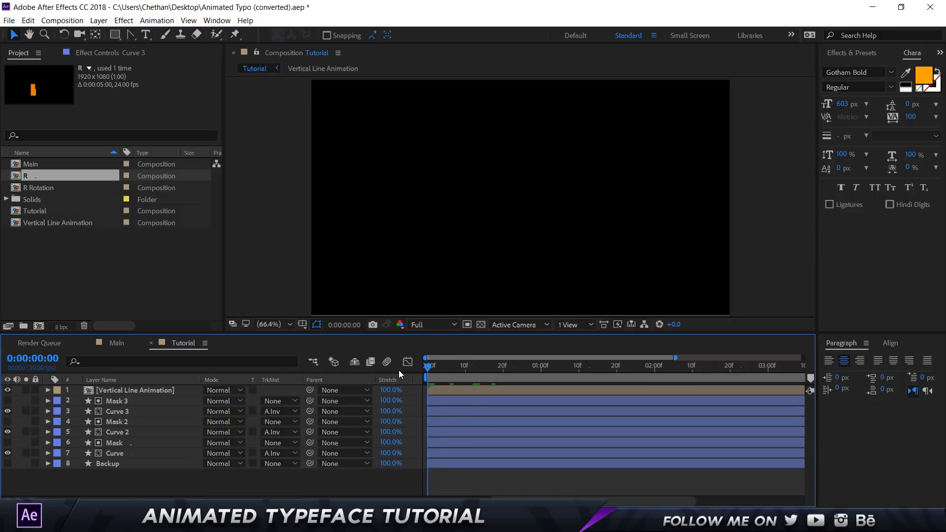
pyautogui.press('space')
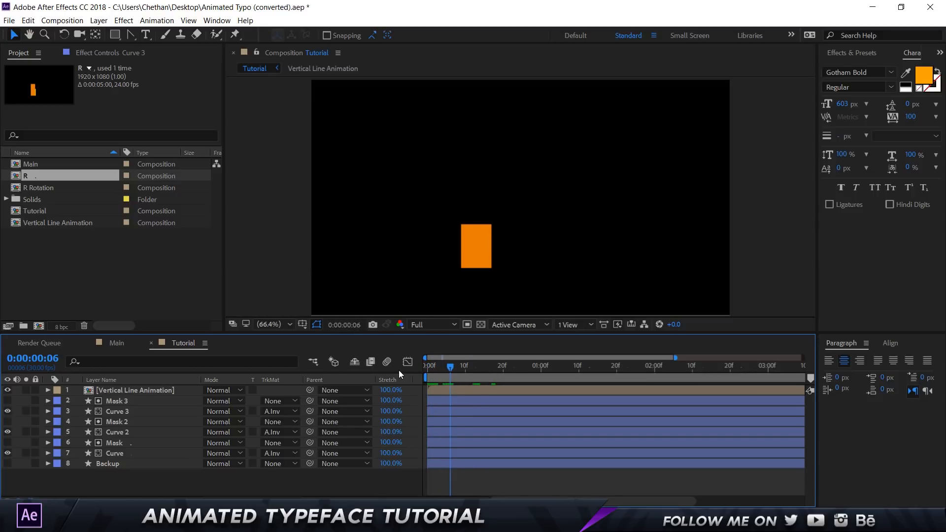
# - Trim the start of all three Mask and Curve pairs to their first Position keyframes at 0:00:00:20
pyautogui.click(451, 451)
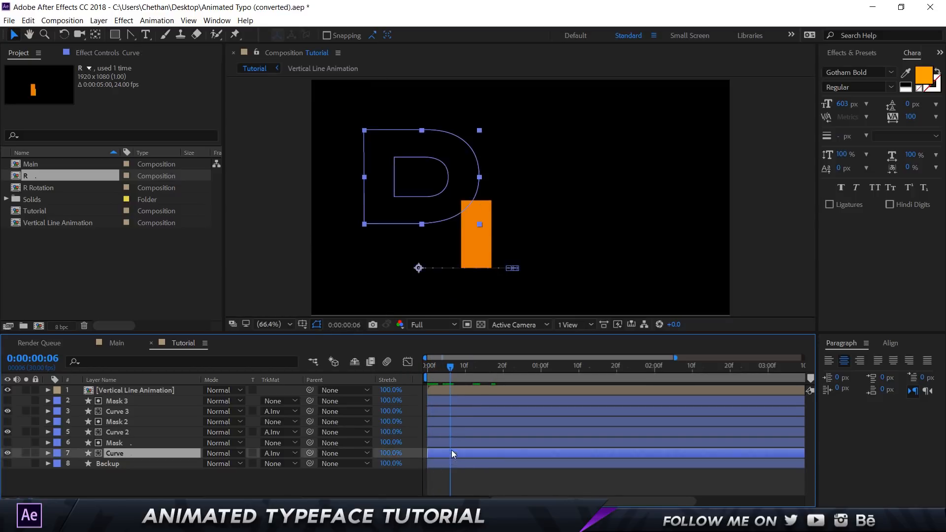
pyautogui.keyDown('shift'); pyautogui.click(451, 401); pyautogui.keyUp('shift')
pyautogui.press('u')
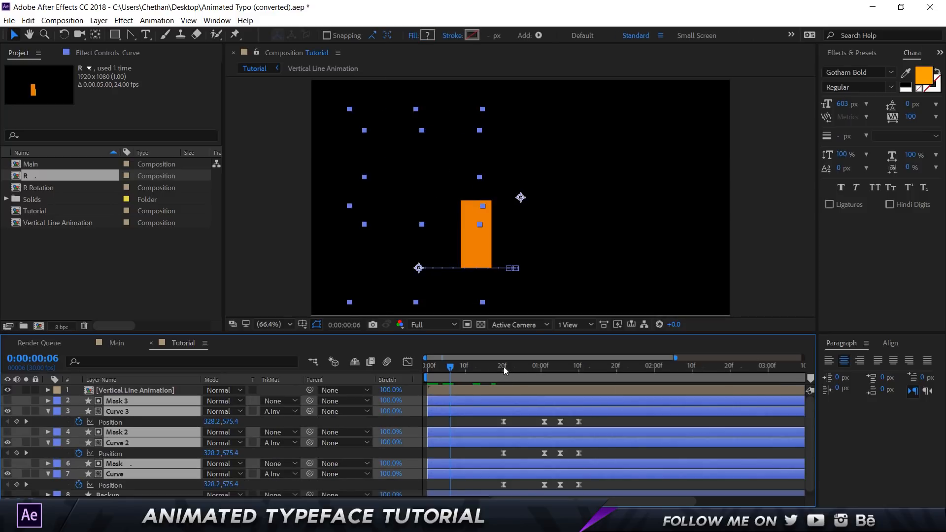
pyautogui.click(503, 367)
pyautogui.click(521, 452)
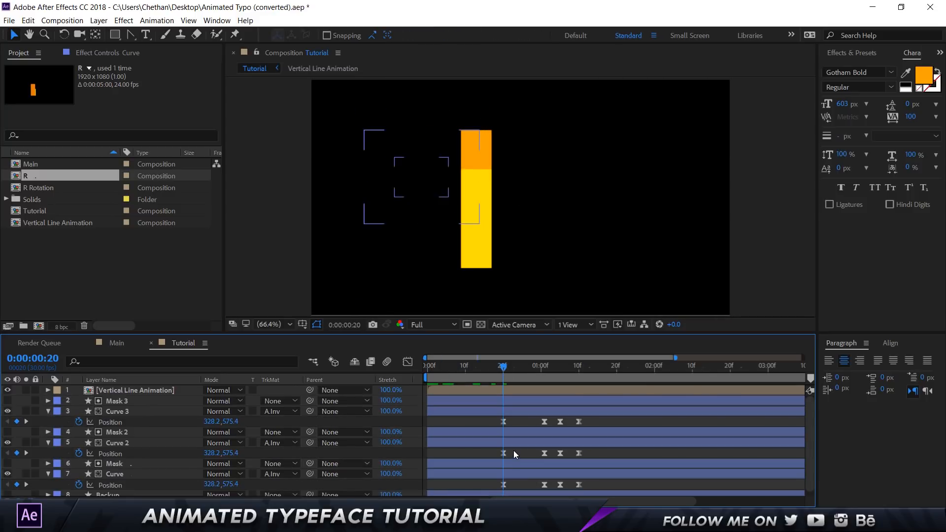
pyautogui.click(517, 401)
pyautogui.keyDown('shift'); pyautogui.click(521, 474); pyautogui.keyUp('shift')
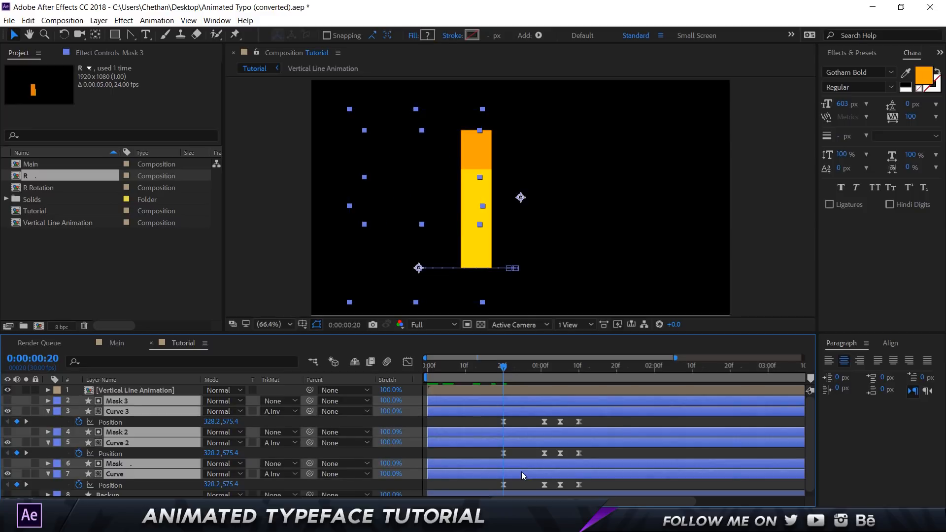
pyautogui.hotkey('alt', '[')
pyautogui.scroll(-1, 480, 465)
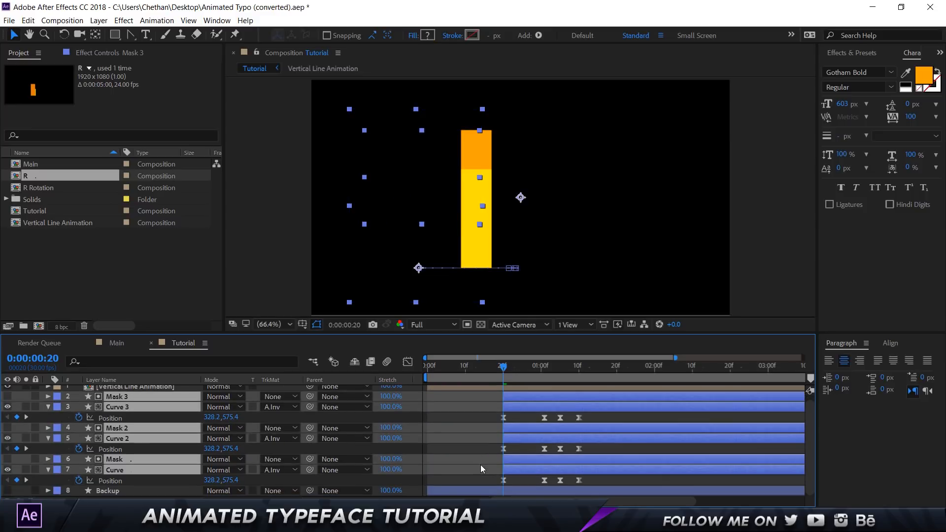
pyautogui.scroll(1, 480, 465)
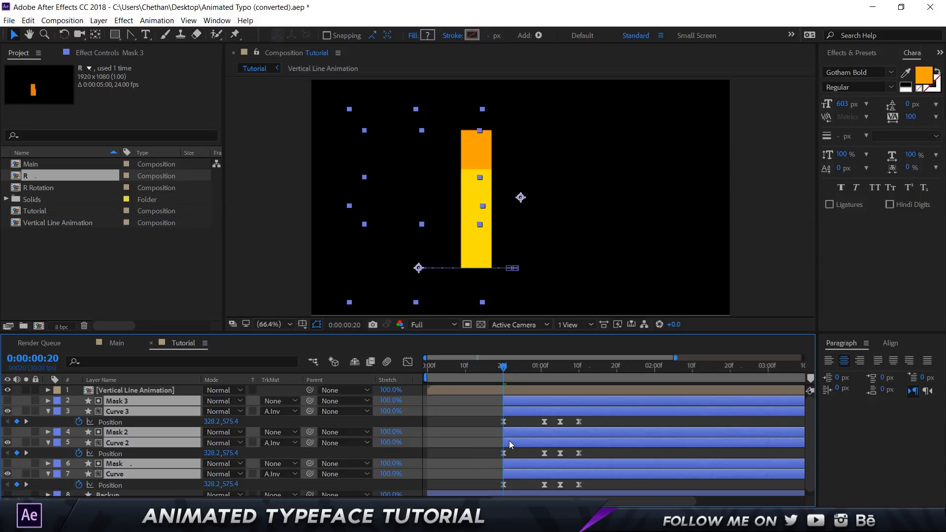
# - Shift the Mask 2, Curve 2, Mask 3 and Curve 3 layers to start at 0:00:00:26
pyautogui.press('space')
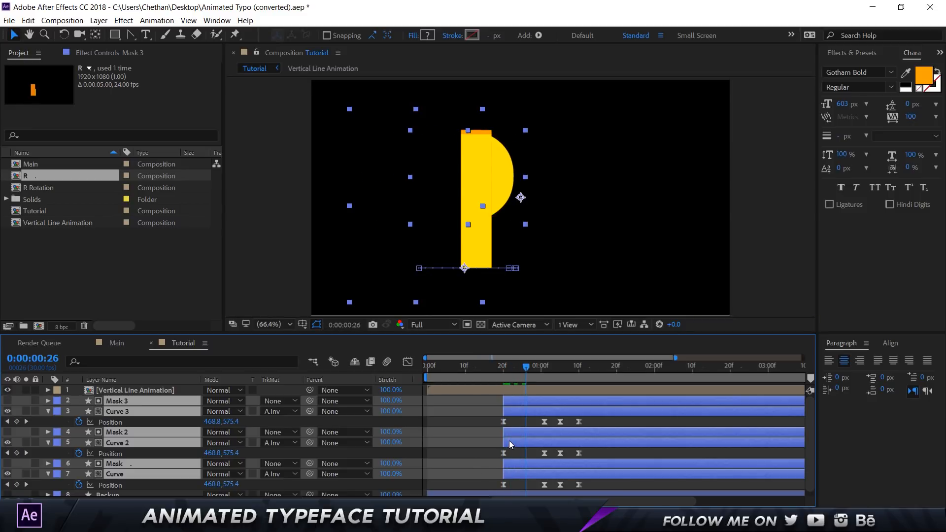
pyautogui.click(480, 458)
pyautogui.click(537, 441)
pyautogui.keyDown('shift'); pyautogui.click(537, 404); pyautogui.keyUp('shift')
pyautogui.moveTo(545, 404); pyautogui.dragTo(569, 405)
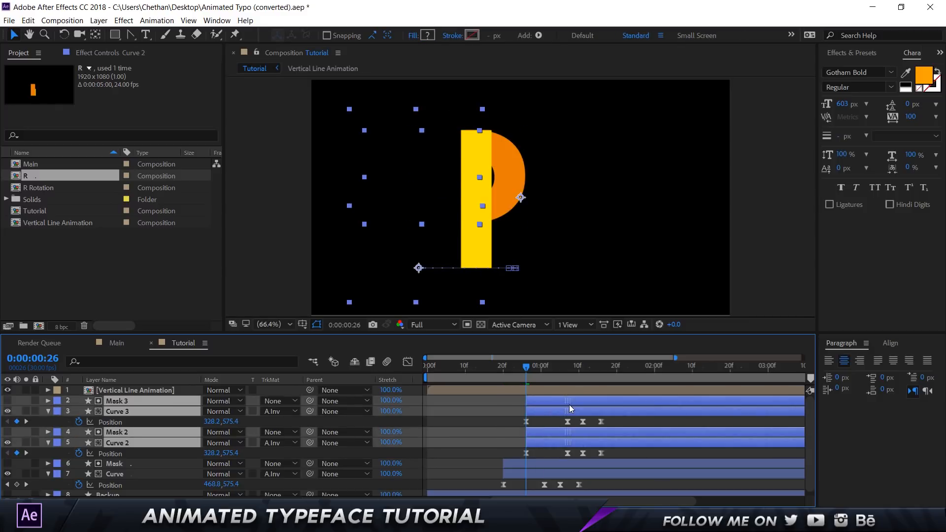
# - Shift the Mask 3 and Curve 3 layers to start at 0:00:01:02
pyautogui.press('space')
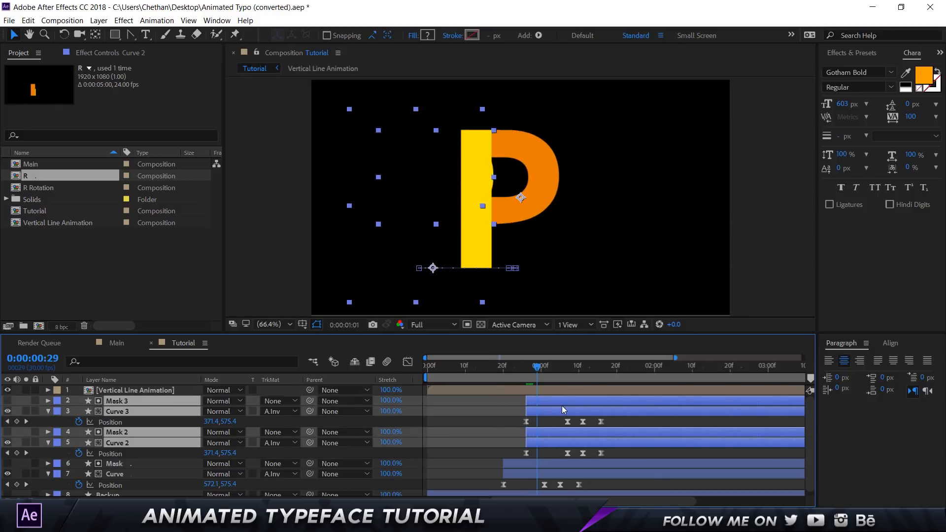
pyautogui.click(492, 421)
pyautogui.click(535, 402)
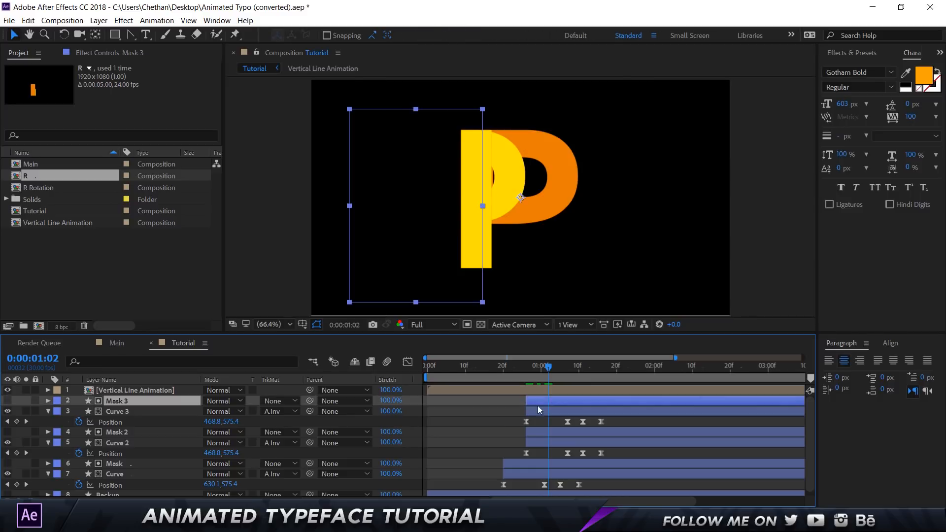
pyautogui.keyDown('shift'); pyautogui.click(544, 410); pyautogui.keyUp('shift')
pyautogui.moveTo(566, 400); pyautogui.dragTo(593, 400)
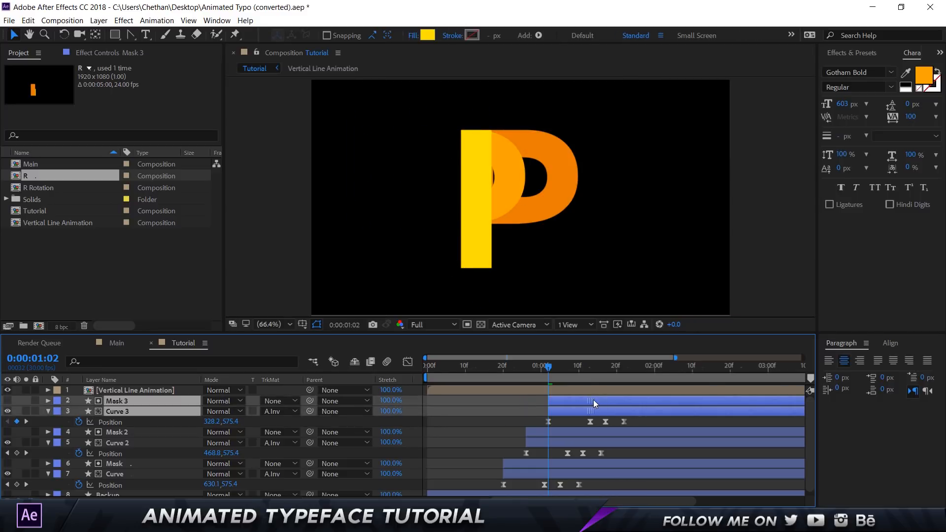
# - Collapse the layer properties and preview the staggered curve animation from the first frame and again from about 0:00:00:29
pyautogui.hotkey('ctrl', 'a')
pyautogui.click(48, 411)
pyautogui.click(489, 421)
pyautogui.moveTo(491, 367); pyautogui.dragTo(378, 380)
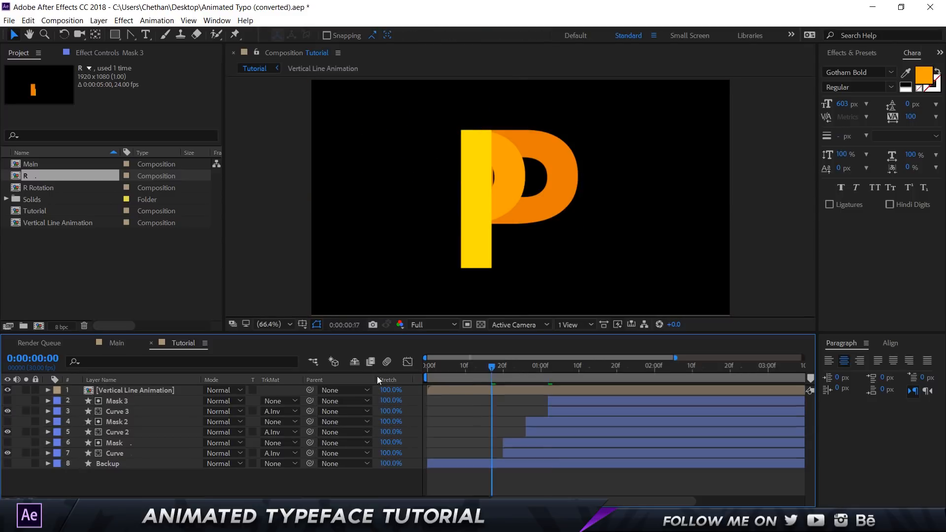
pyautogui.press('space')
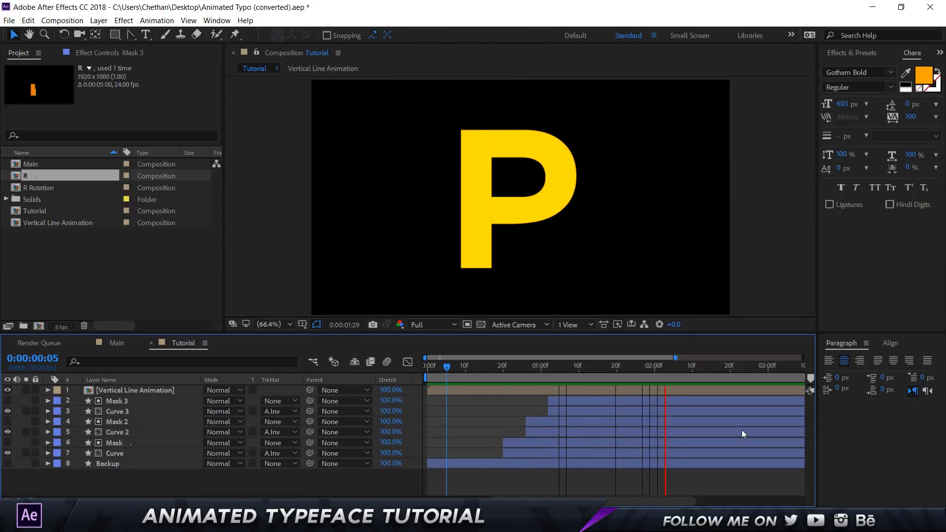
pyautogui.press('space')
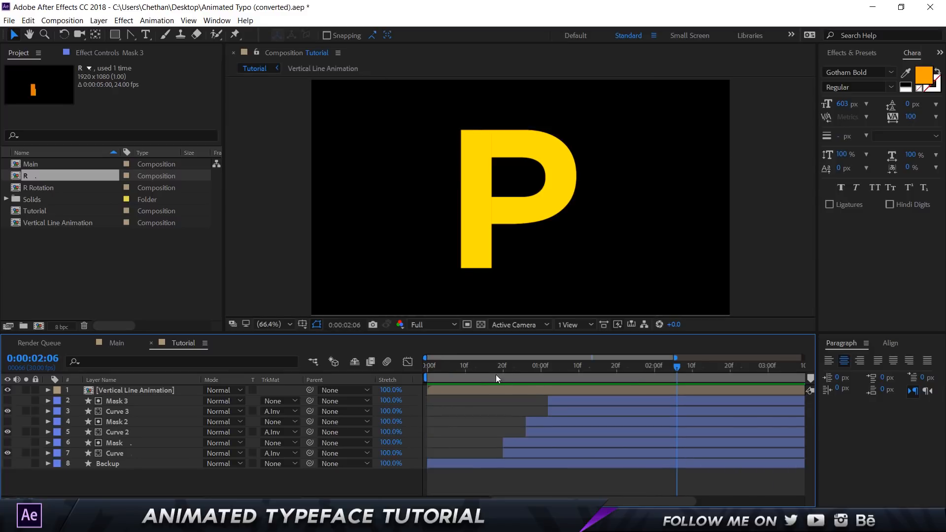
pyautogui.moveTo(495, 374); pyautogui.dragTo(539, 373)
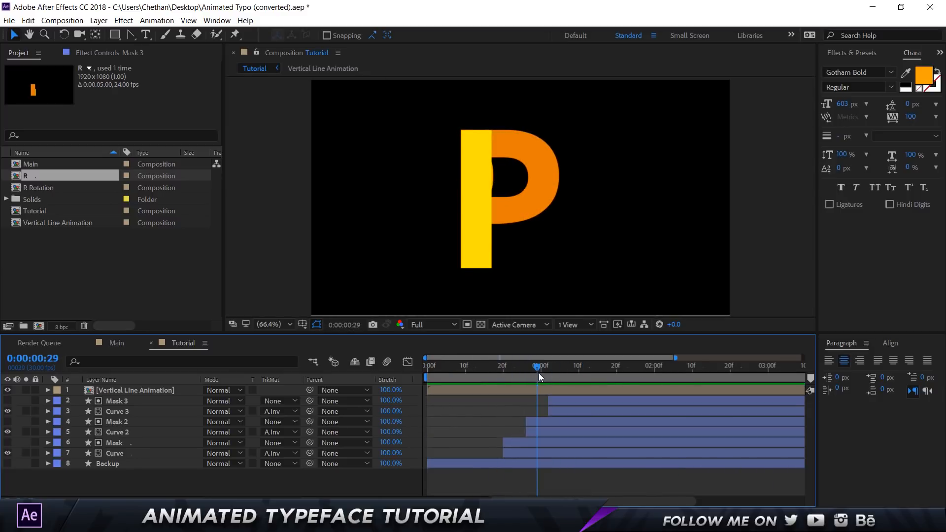
pyautogui.press('space')
pyautogui.press('space')
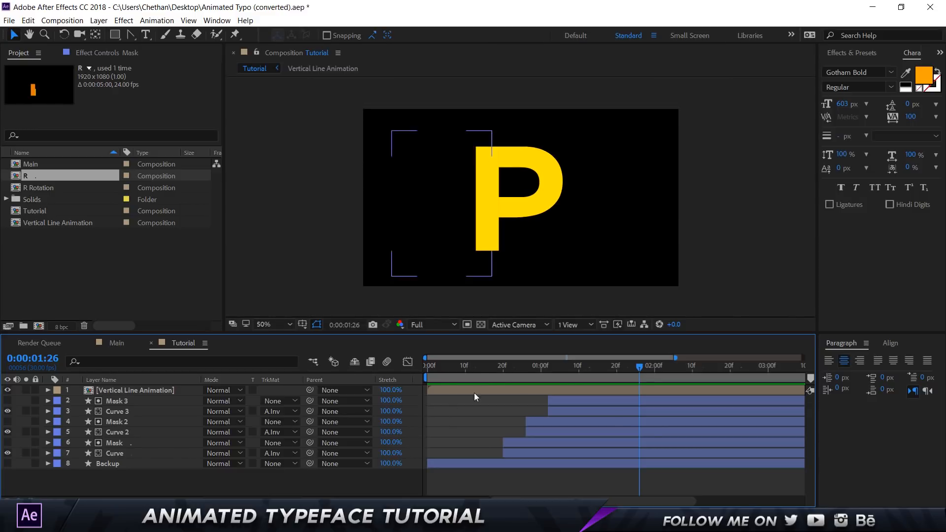
# - Pre-compose all the Mask and Curve layers into a composition named Curve Animation, moving all attributes into it
pyautogui.click(138, 453)
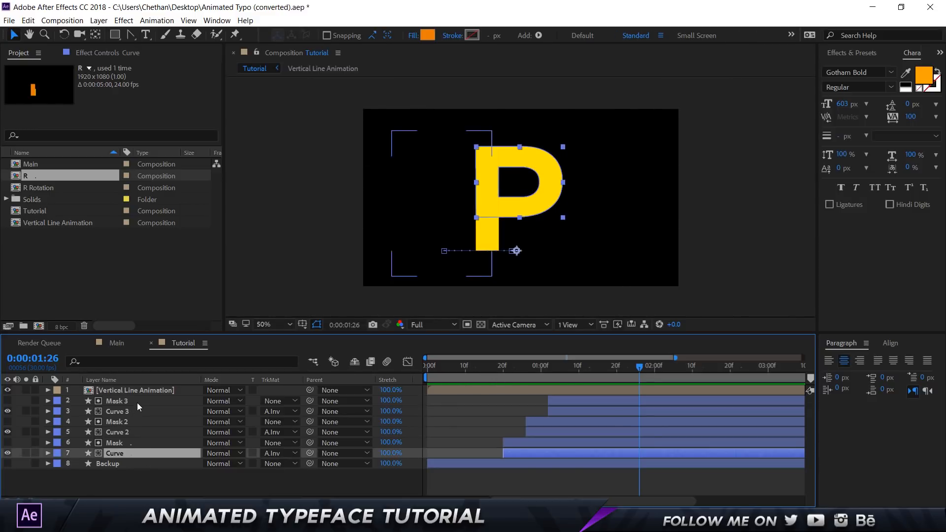
pyautogui.keyDown('shift'); pyautogui.click(137, 403); pyautogui.keyUp('shift')
pyautogui.hotkey('ctrl', 'shift', 'c')
pyautogui.write('Curve A')
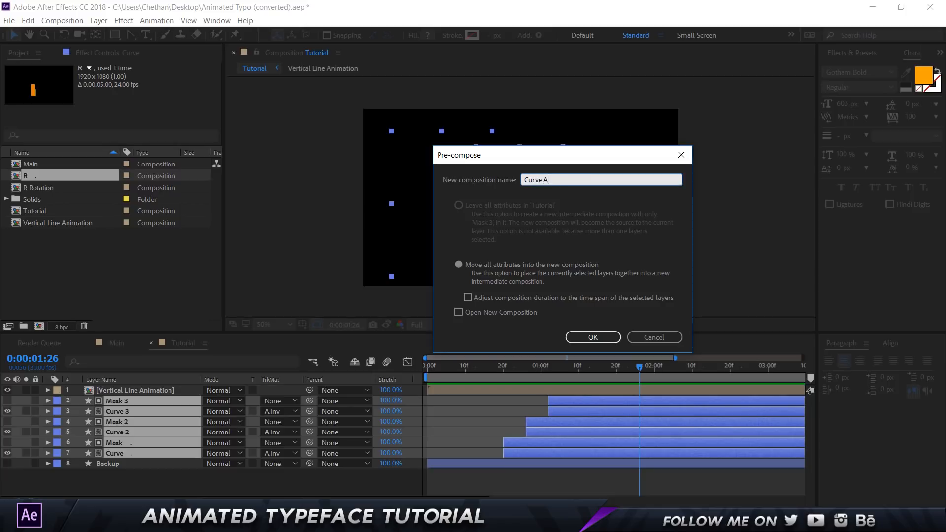
pyautogui.write('nimation')
pyautogui.press('Return')
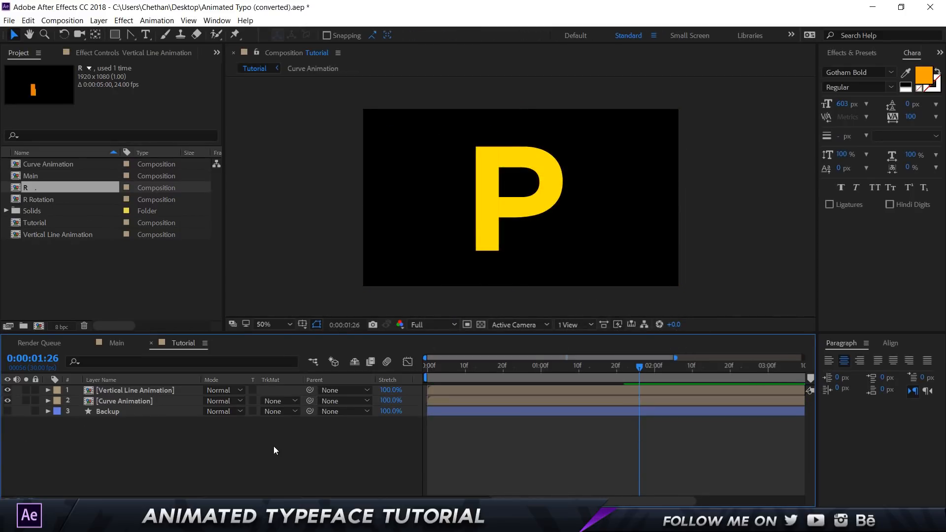
# - Duplicate the Backup layer and rename the copy Slant
pyautogui.click(144, 412)
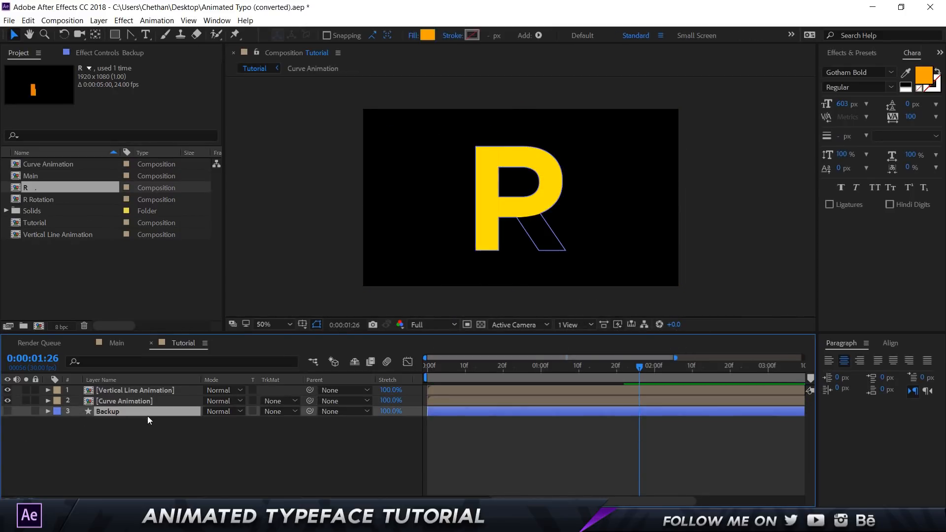
pyautogui.hotkey('ctrl', 'd')
pyautogui.press('Return')
pyautogui.write('Slant')
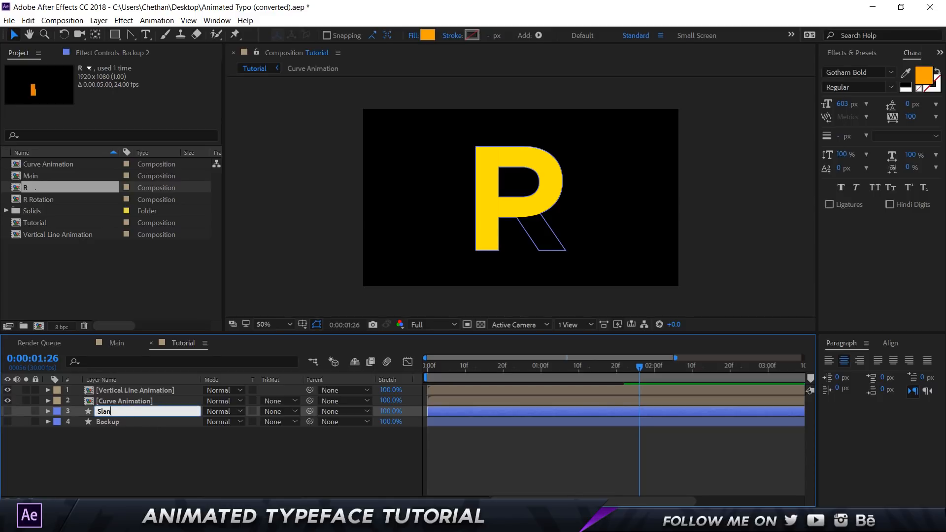
pyautogui.press('Return')
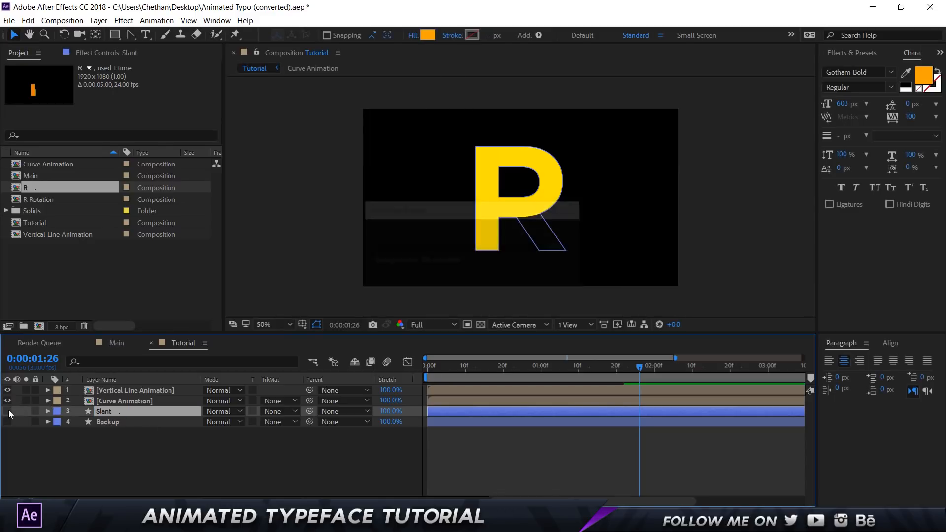
# - Show the Slant layer and hide the Vertical Line Animation and Curve Animation layers
pyautogui.click(7, 411)
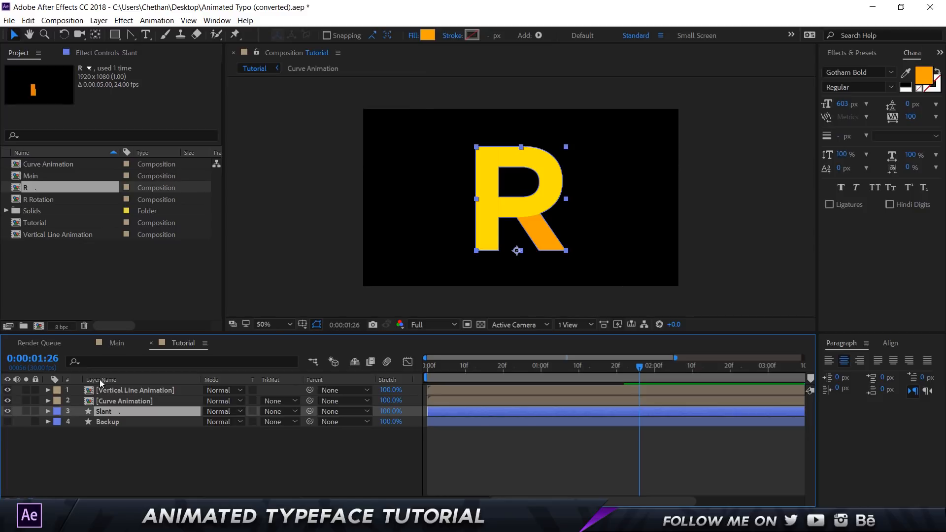
pyautogui.click(8, 390)
pyautogui.click(8, 400)
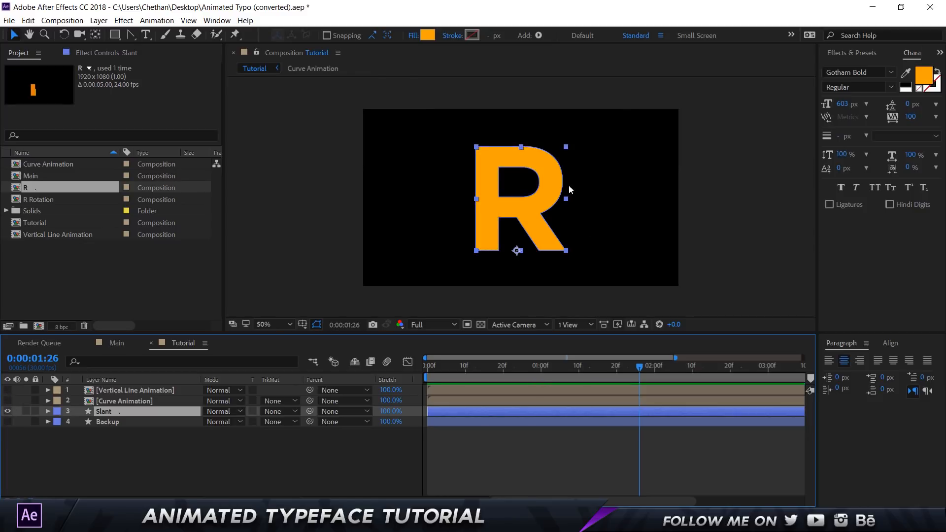
pyautogui.scroll(2, 556, 191)
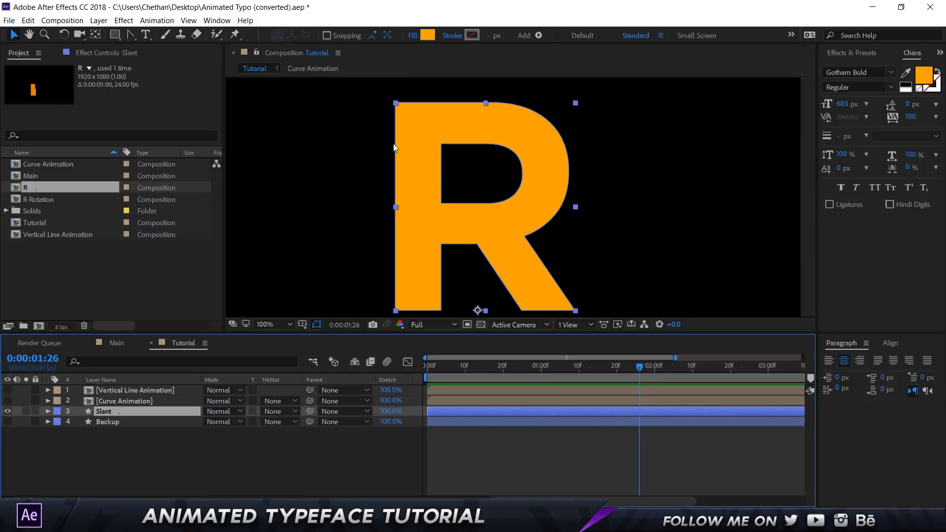
# - Delete every path point of the R in the Slant layer except the four outlining its diagonal leg
pyautogui.click(130, 35)
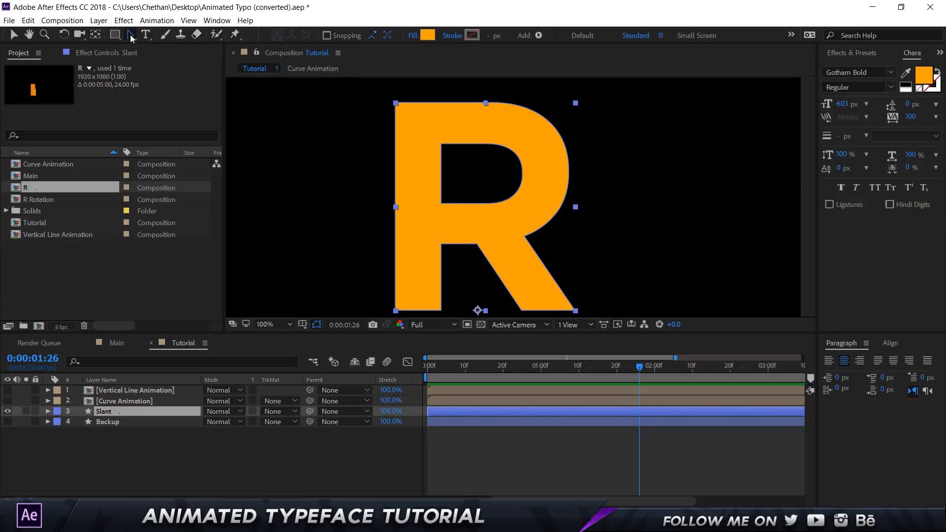
pyautogui.click(10, 33)
pyautogui.doubleClick(472, 144)
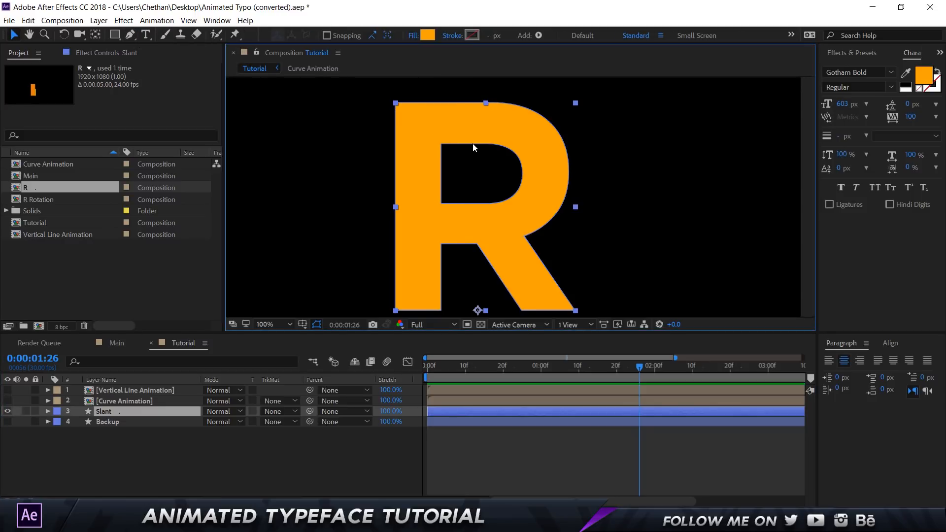
pyautogui.click(441, 144)
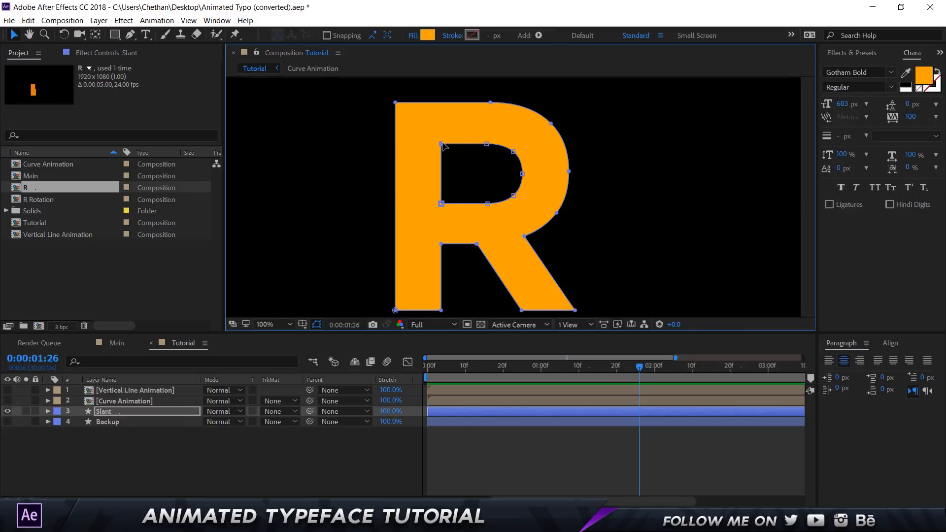
pyautogui.moveTo(386, 94); pyautogui.dragTo(634, 208)
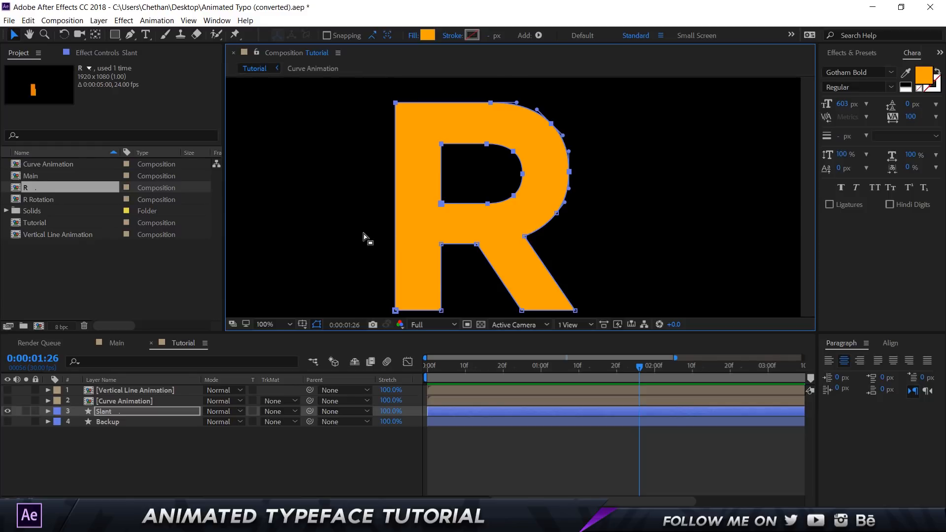
pyautogui.press('Delete')
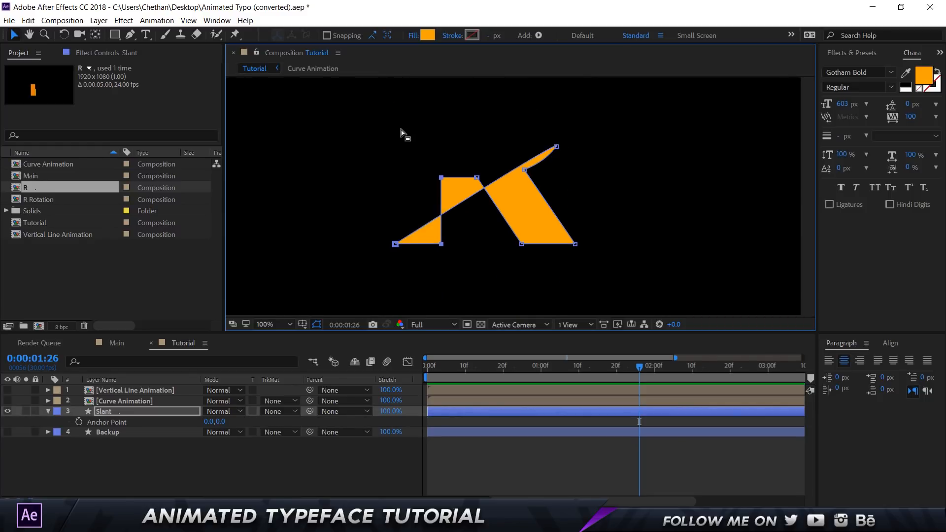
pyautogui.press('Delete')
pyautogui.moveTo(529, 126); pyautogui.dragTo(599, 155)
pyautogui.press('Delete')
pyautogui.moveTo(371, 223); pyautogui.dragTo(424, 265)
pyautogui.press('Delete')
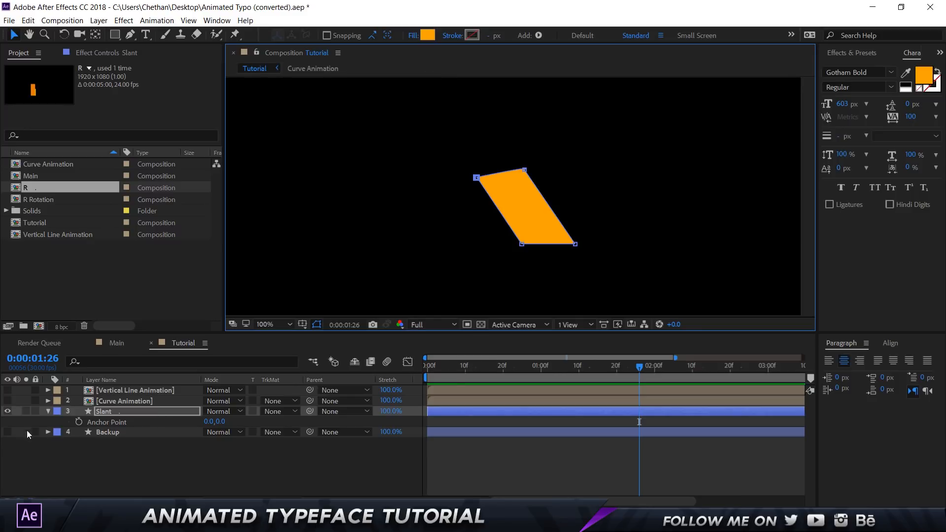
# - Show the Vertical Line Animation and Curve Animation layers and move the current time to 0:00:01:10
pyautogui.moveTo(13, 389); pyautogui.dragTo(12, 401)
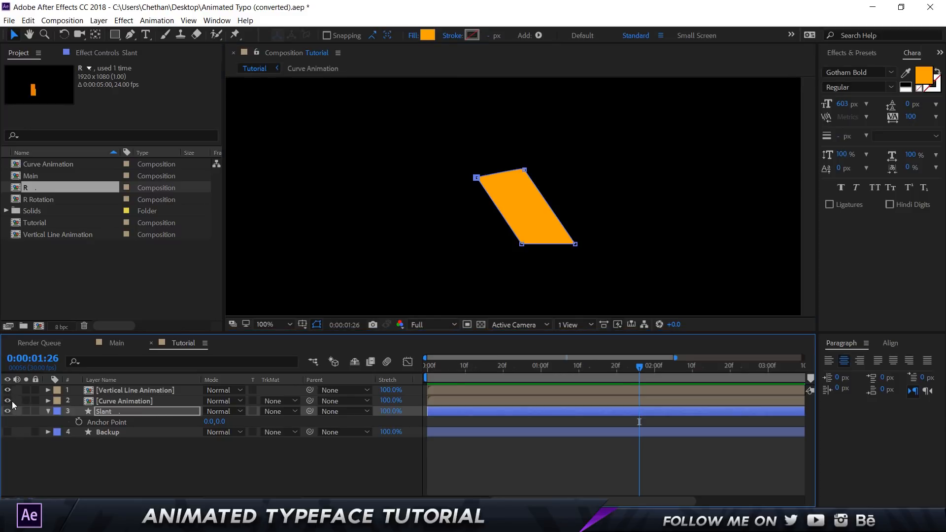
pyautogui.click(348, 451)
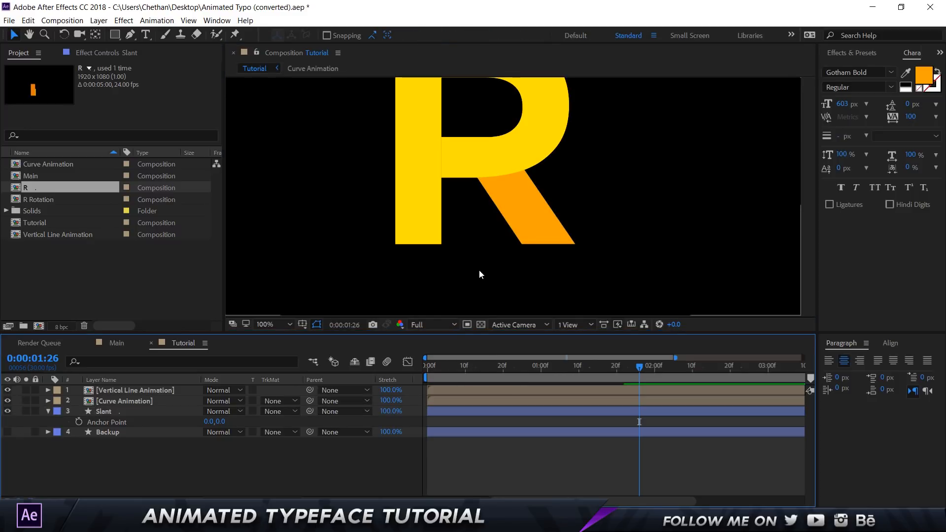
pyautogui.moveTo(520, 366); pyautogui.dragTo(578, 379)
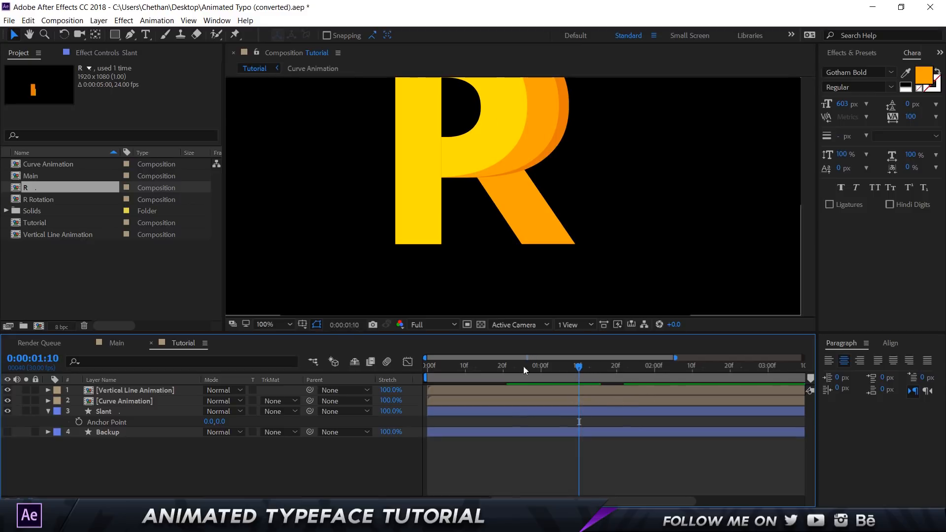
# - Add Position keyframes to the Slant layer at 0:00:01:10 and 0:00:02:04, keeping the leg in place
pyautogui.click(108, 411)
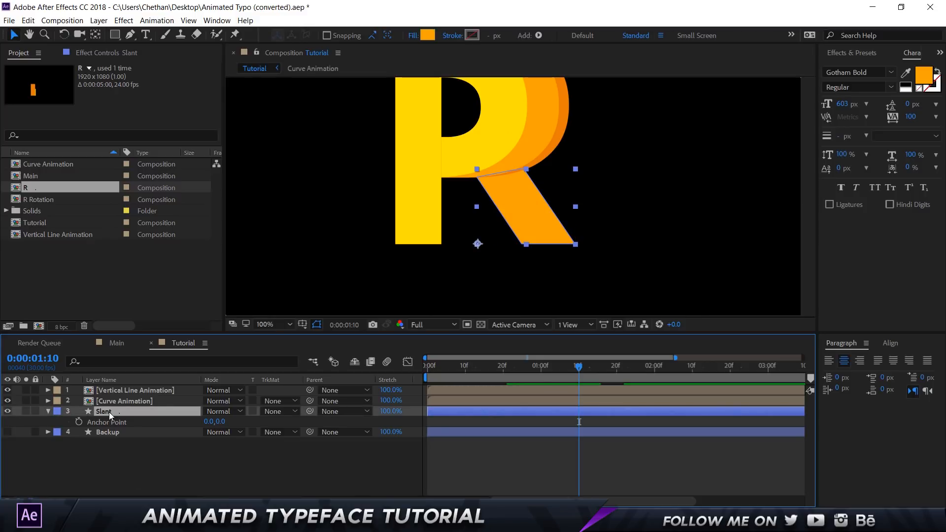
pyautogui.press('p')
pyautogui.click(78, 422)
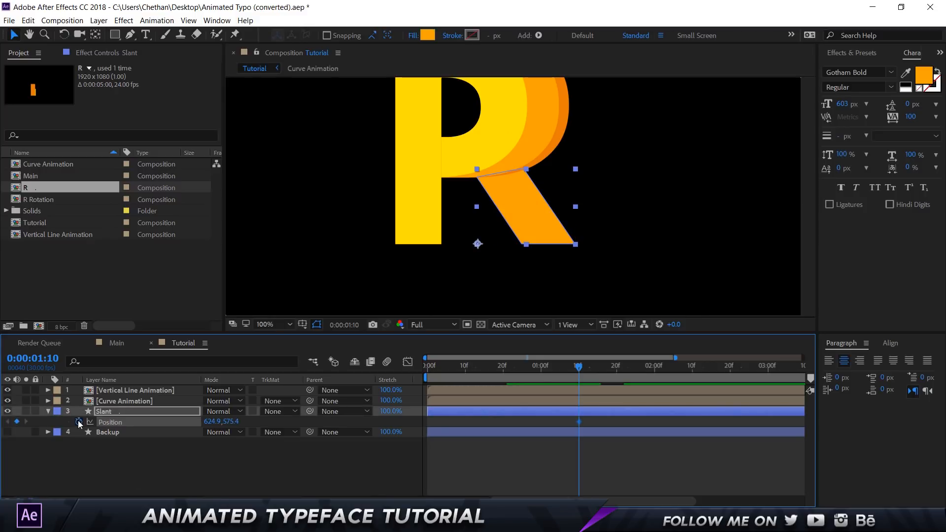
pyautogui.hotkey('shift', 'pagedown')
pyautogui.hotkey('shift', 'pagedown')
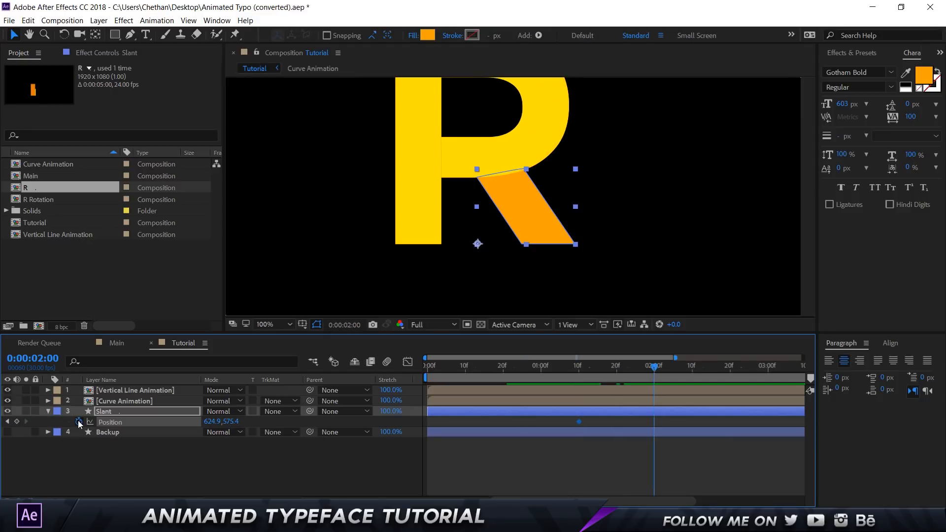
pyautogui.press('pagedown')
pyautogui.press('pagedown')
pyautogui.press('pagedown')
pyautogui.press('pagedown')
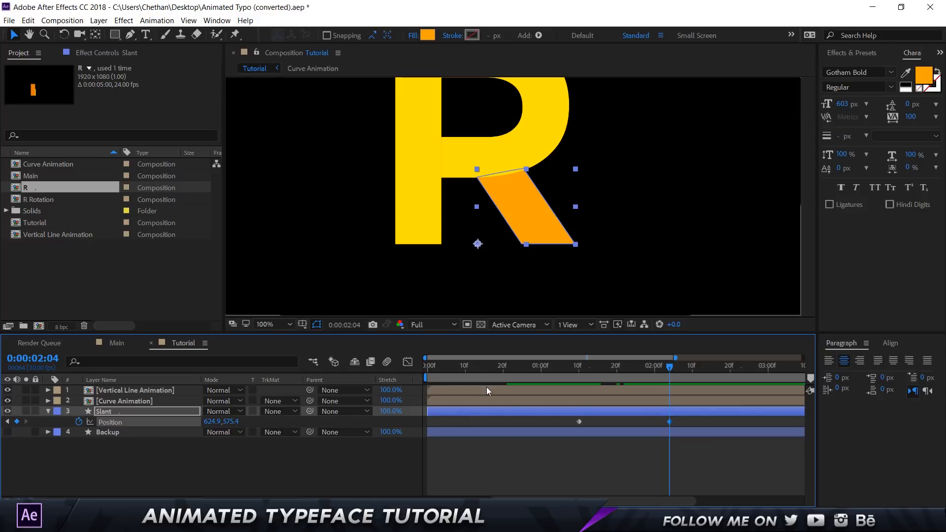
# - At the 0:00:01:10 keyframe, move the leg horizontally to the left of the stem, Position about 250.9, 575.4, and scrub through the motion
pyautogui.press('j')
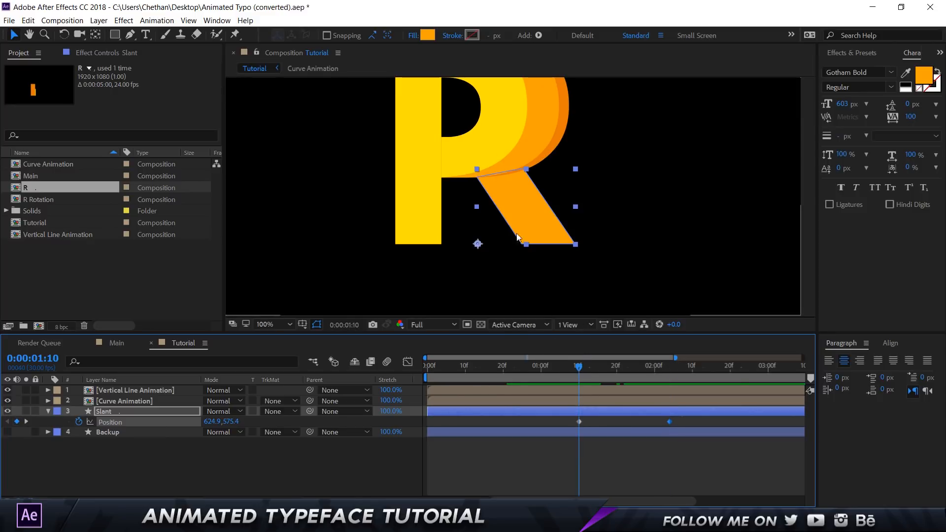
pyautogui.moveTo(531, 209); pyautogui.dragTo(339, 230)
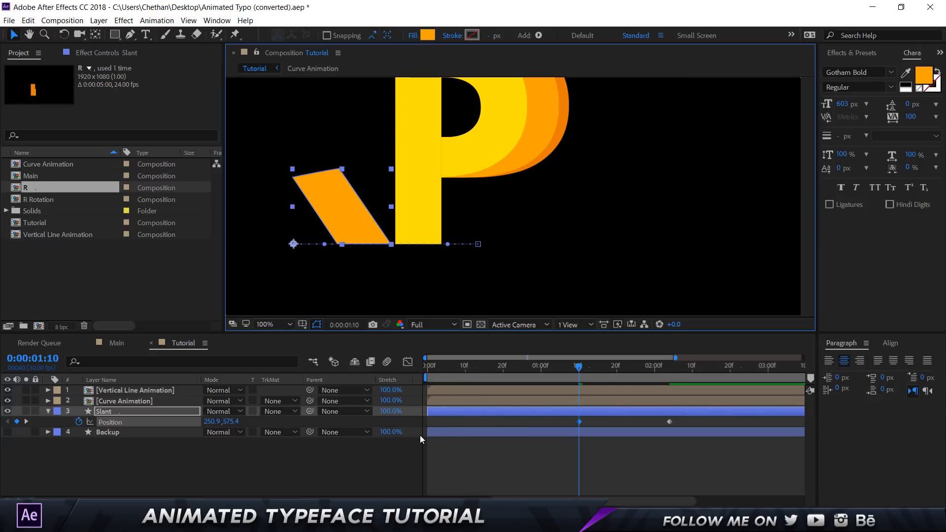
pyautogui.moveTo(589, 362); pyautogui.dragTo(657, 368)
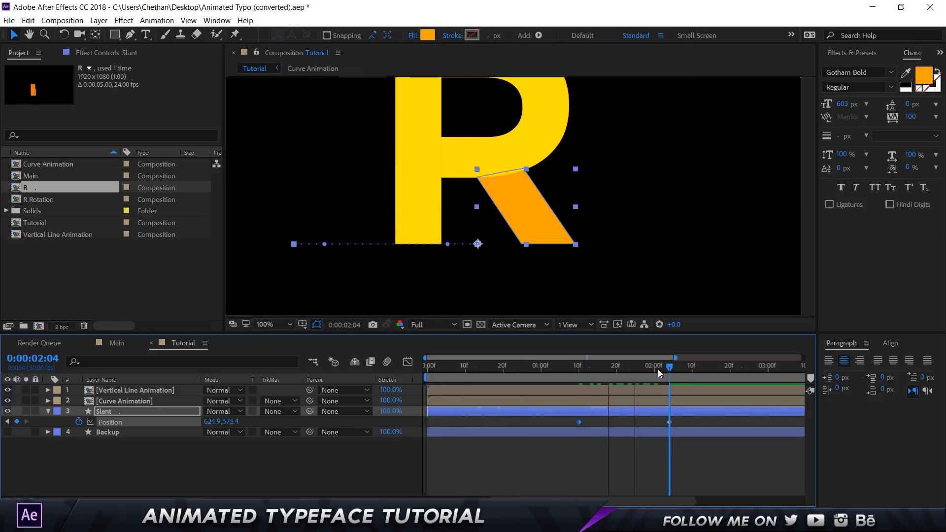
# - Add a Path keyframe to the Slant layer's R shape at 0:00:02:04 and reveal only the layer's keyframed properties
pyautogui.click(48, 411)
pyautogui.click(48, 411)
pyautogui.click(58, 432)
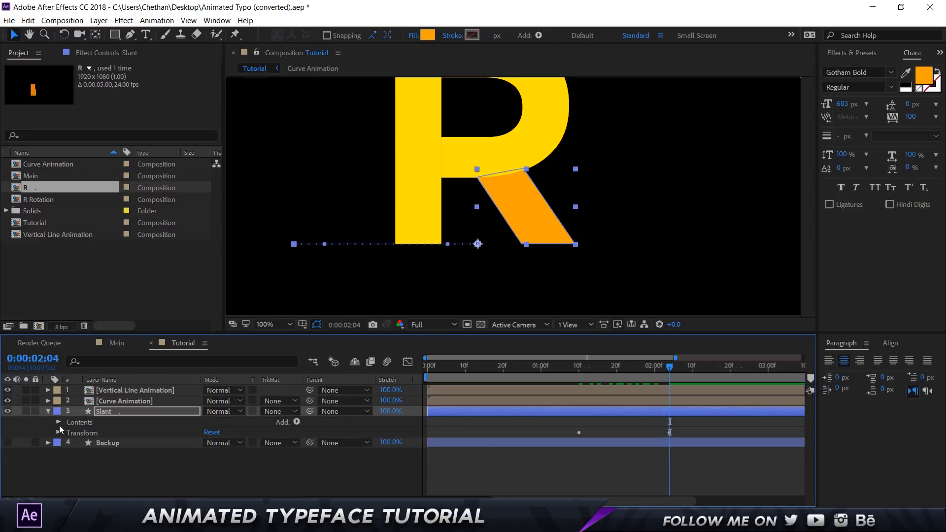
pyautogui.click(58, 423)
pyautogui.click(69, 432)
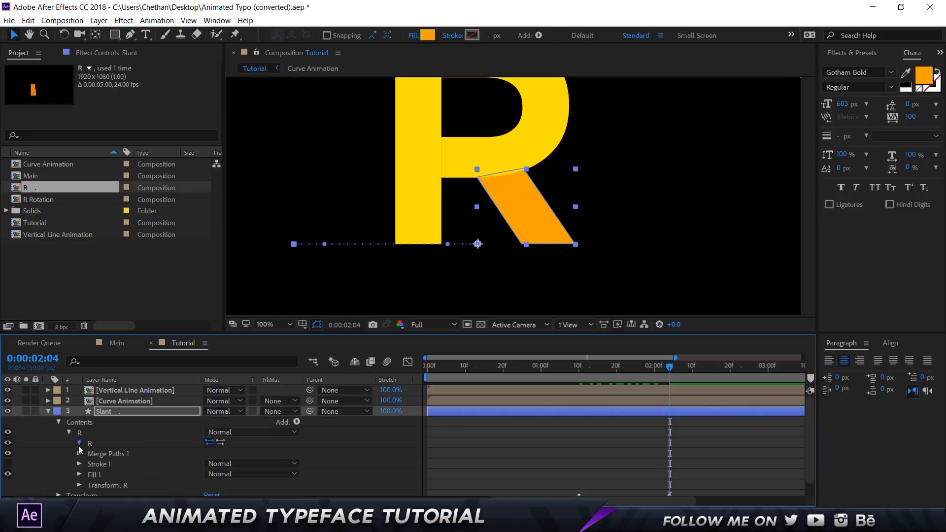
pyautogui.click(80, 443)
pyautogui.click(99, 452)
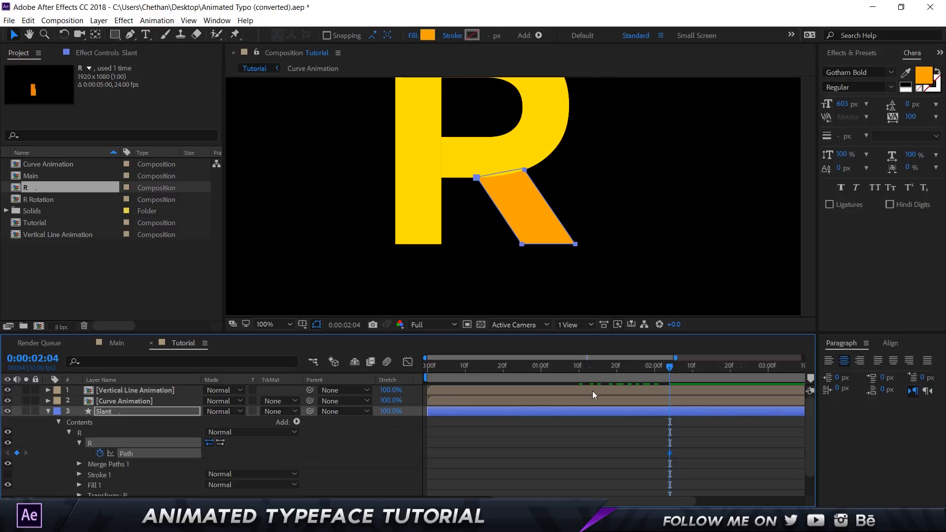
pyautogui.press('Home')
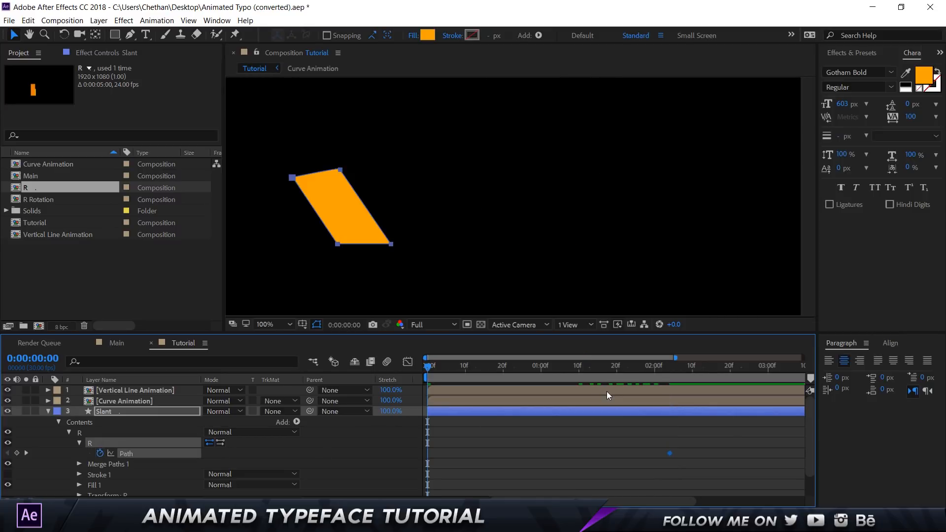
pyautogui.press('u')
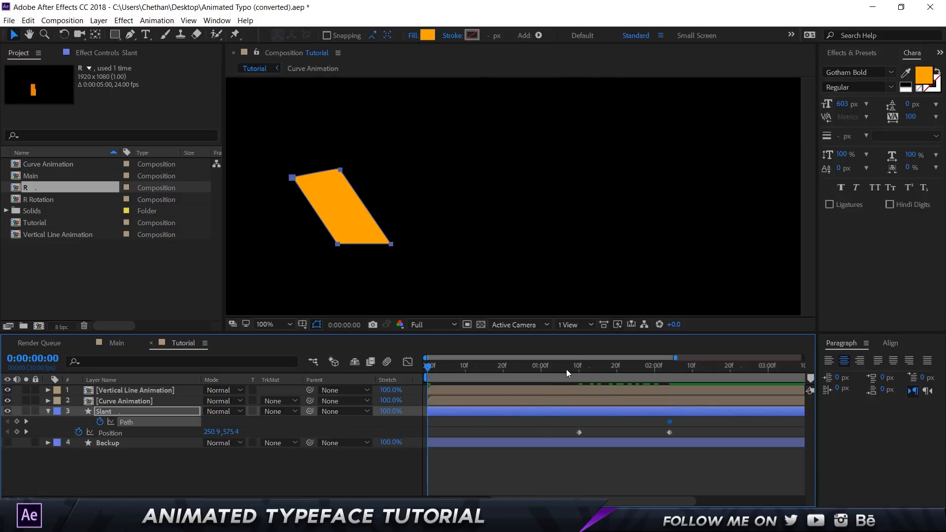
# - At 0:00:01:10, shift the two upper points of the Slant path rightward until the leg leans in the opposite direction
pyautogui.click(580, 368)
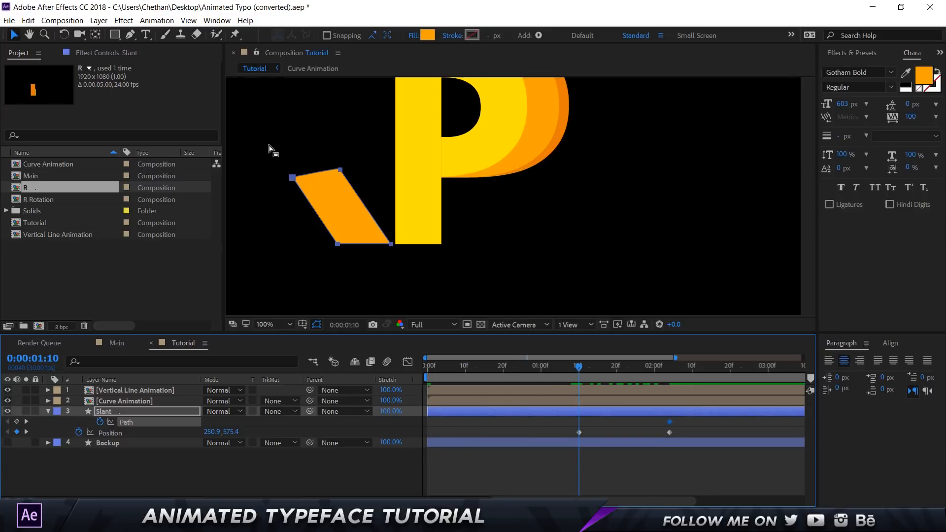
pyautogui.moveTo(270, 144); pyautogui.dragTo(365, 204)
pyautogui.hotkey('shift', 'Right')
pyautogui.hotkey('shift', 'Right')
pyautogui.hotkey('shift', 'Right')
pyautogui.hotkey('shift', 'Right')
pyautogui.hotkey('shift', 'Right')
pyautogui.hotkey('shift', 'Right')
pyautogui.hotkey('shift', 'Right')
pyautogui.hotkey('shift', 'Right')
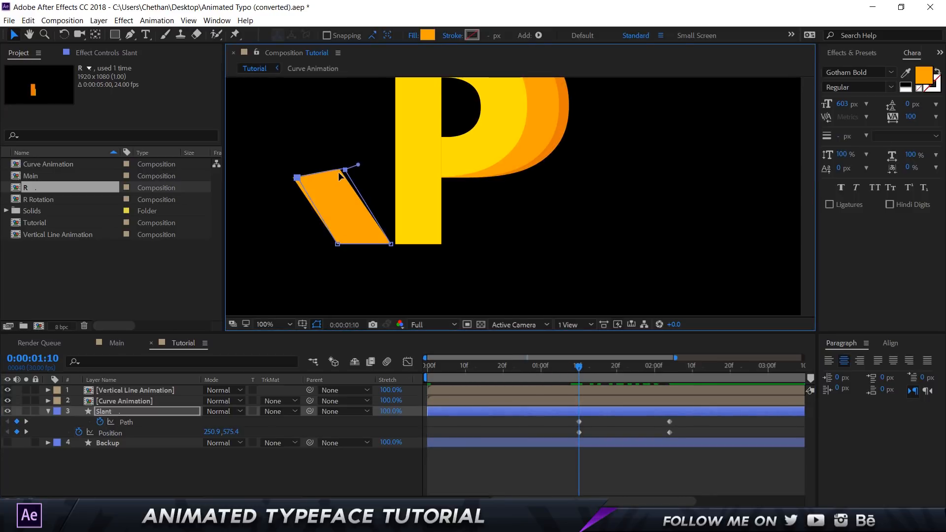
pyautogui.hotkey('shift', 'Right')
pyautogui.hotkey('shift', 'Right')
pyautogui.hotkey('shift', 'Right')
pyautogui.hotkey('shift', 'Right')
pyautogui.hotkey('shift', 'Right')
pyautogui.hotkey('shift', 'Right')
pyautogui.hotkey('shift', 'Right')
pyautogui.hotkey('shift', 'Right')
pyautogui.hotkey('shift', 'Right')
pyautogui.hotkey('shift', 'Right')
pyautogui.hotkey('shift', 'Right')
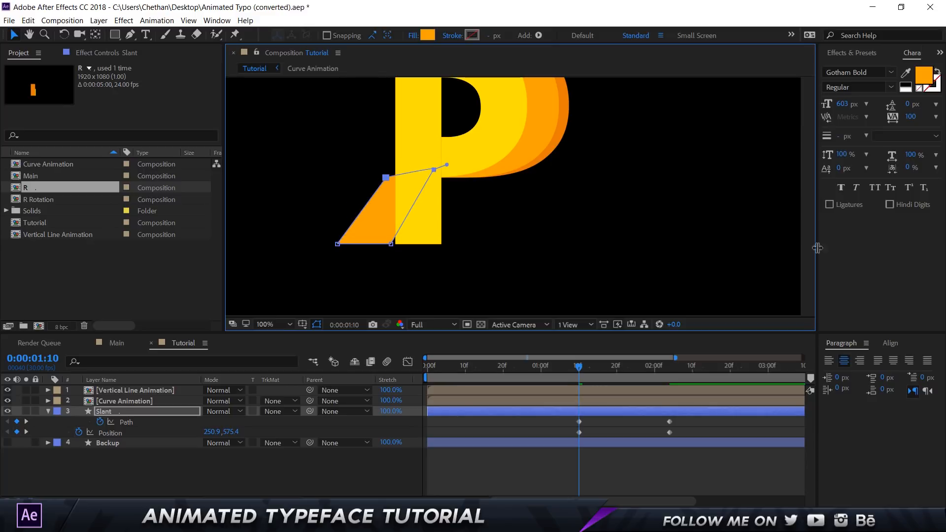
# - Apply Easy Ease to all Path and Position keyframes of the Slant layer
pyautogui.moveTo(584, 367); pyautogui.dragTo(669, 378)
pyautogui.moveTo(684, 433); pyautogui.dragTo(550, 418)
pyautogui.rightClick(580, 421)
pyautogui.moveTo(660, 415)
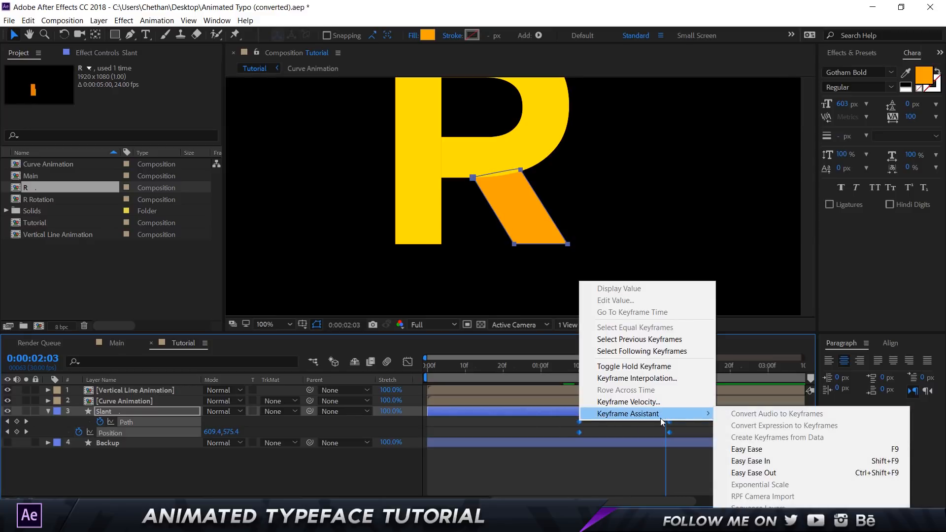
pyautogui.click(771, 451)
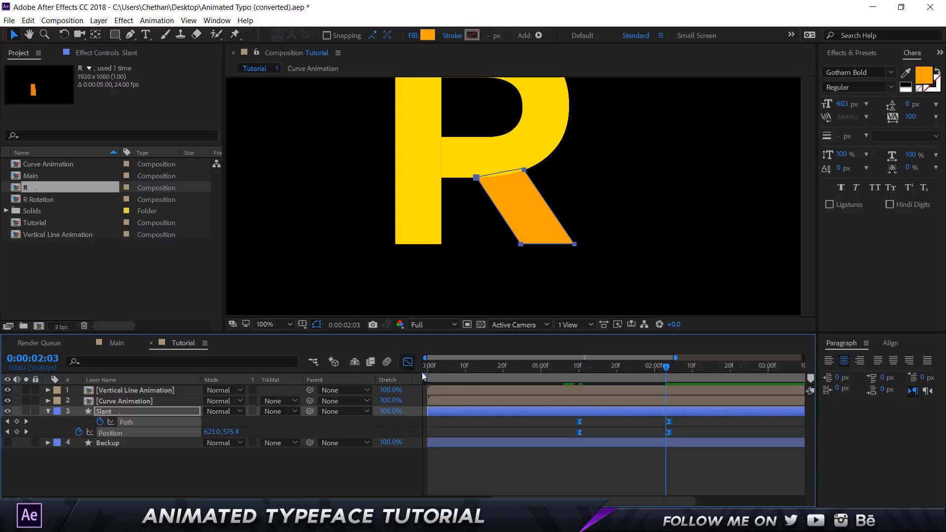
# - Lengthen the ease into the Slant layer's final Path and Position keyframes in the Graph Editor
pyautogui.click(407, 362)
pyautogui.moveTo(687, 443); pyautogui.dragTo(590, 470)
pyautogui.click(408, 362)
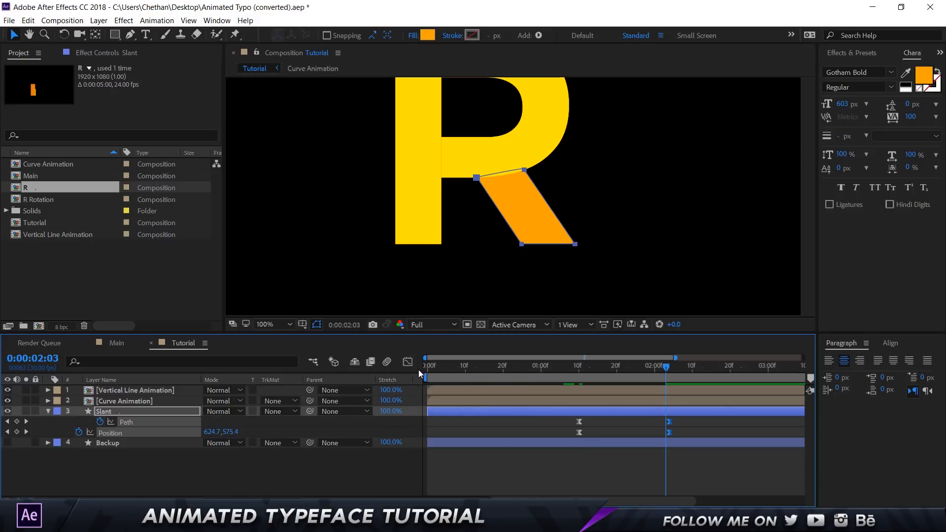
# - Preview the slant leg animation from about 0:00:01:09 and again from 0:00:01:04, ending at 0:00:01:11
pyautogui.click(576, 364)
pyautogui.press('space')
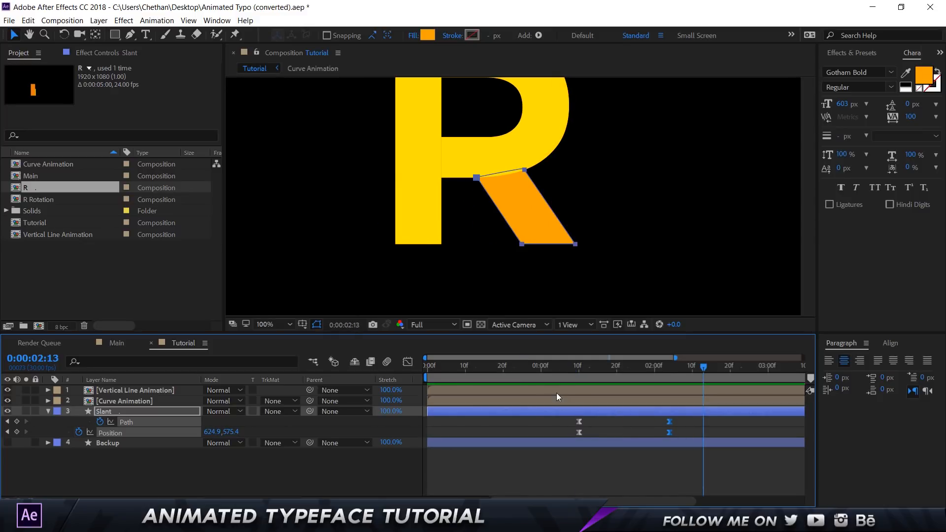
pyautogui.click(555, 366)
pyautogui.press('space')
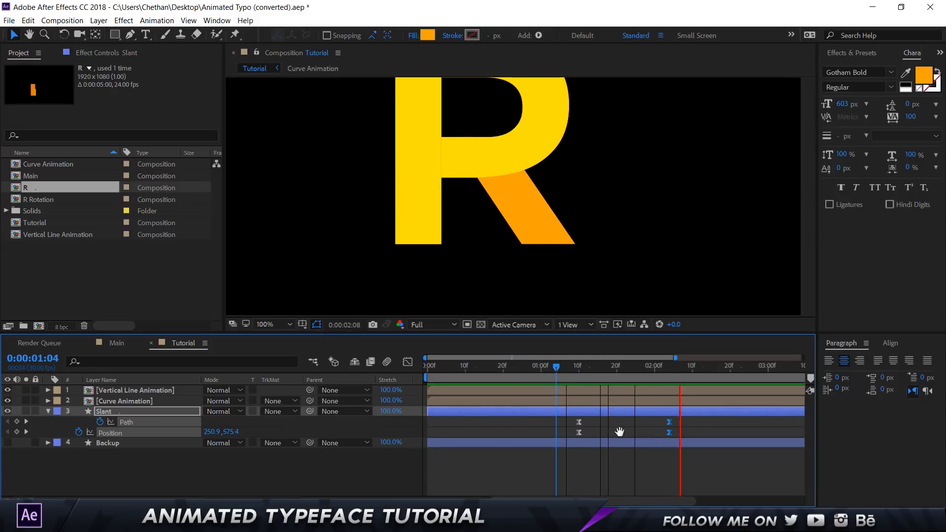
pyautogui.click(583, 366)
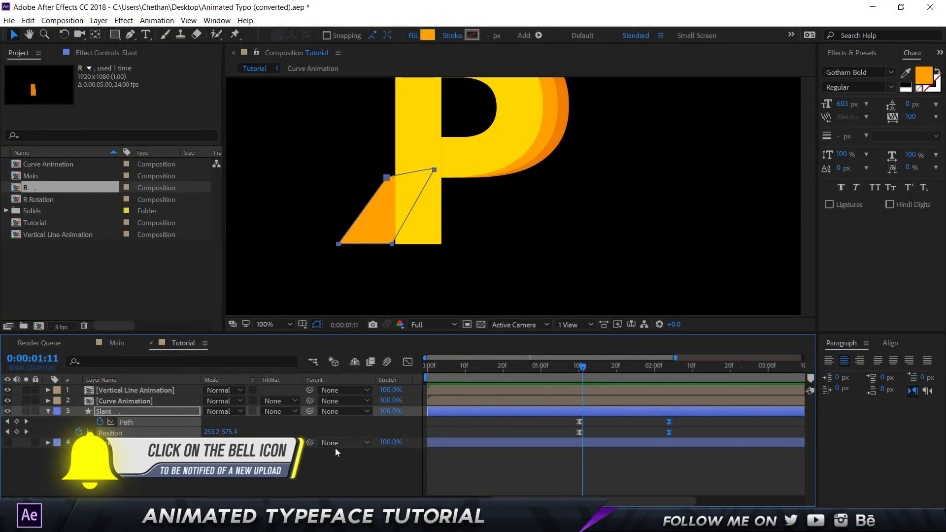
pyautogui.click(334, 465)
pyautogui.click(119, 413)
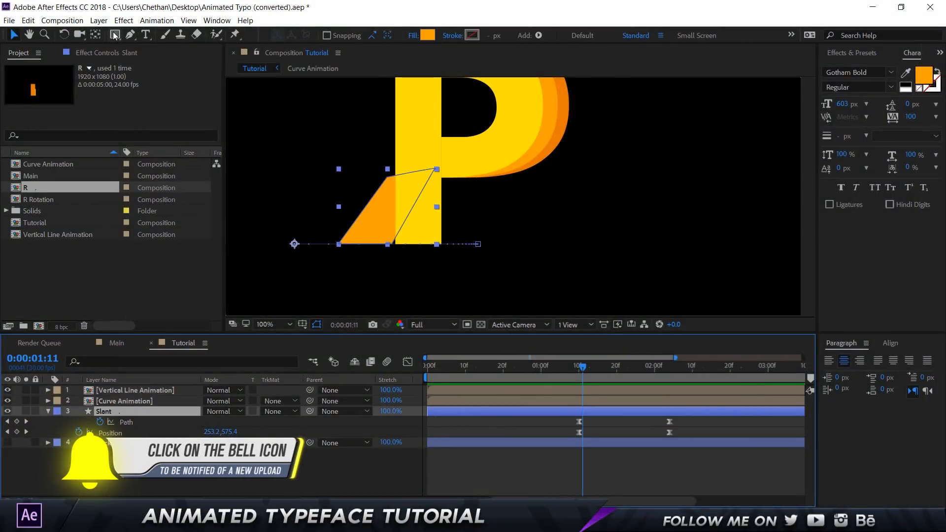
pyautogui.click(115, 34)
pyautogui.moveTo(304, 127); pyautogui.dragTo(347, 221)
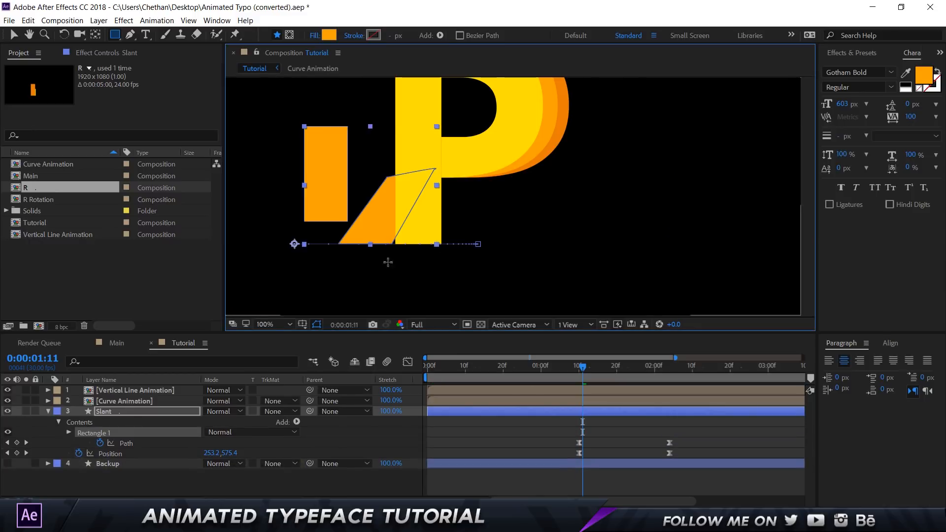
pyautogui.moveTo(388, 262); pyautogui.dragTo(436, 286)
pyautogui.hotkey('ctrl', 'z')
pyautogui.click(130, 474)
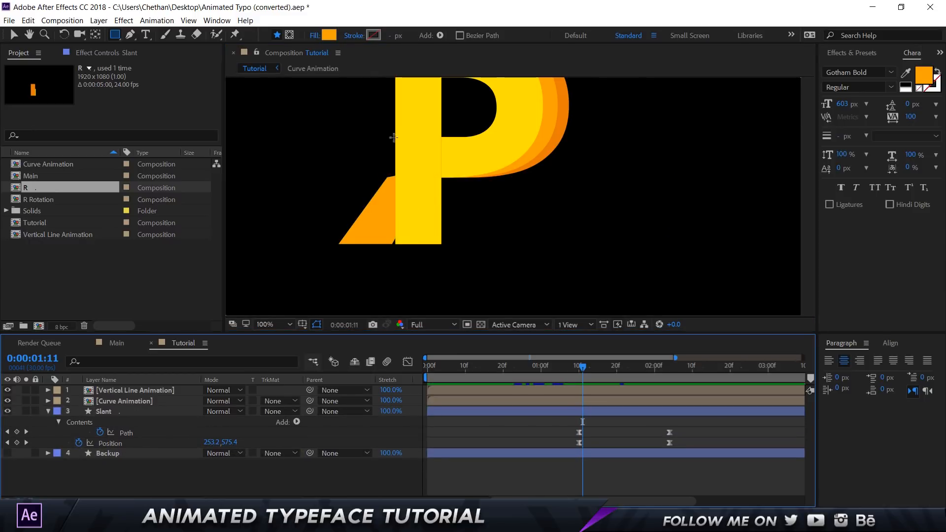
# - Draw a rectangle shape over the lower part of the letter's stem and the slant, with its right edge just inside the stem's
pyautogui.moveTo(298, 141)
pyautogui.mouseDown()
pyautogui.moveTo(342, 216)
pyautogui.moveTo(432, 295)
pyautogui.moveTo(442, 291)
pyautogui.mouseUp()
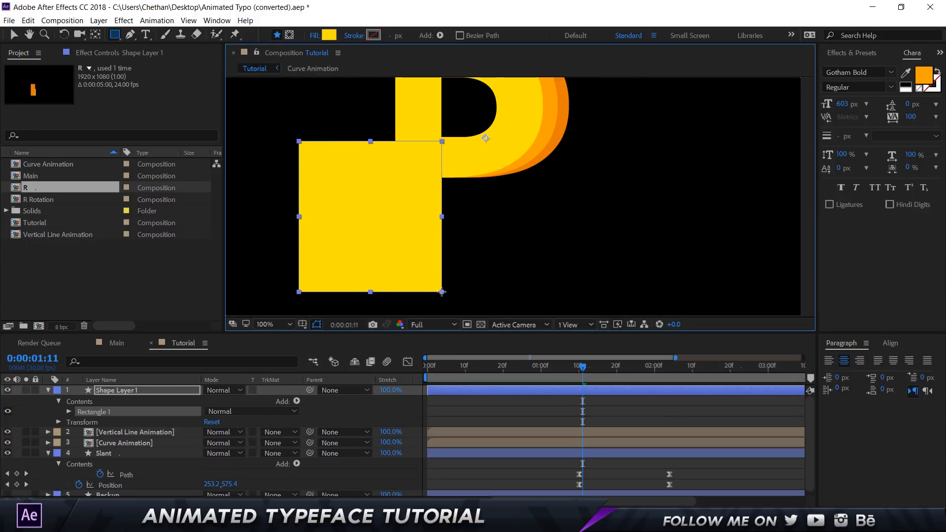
pyautogui.press('v')
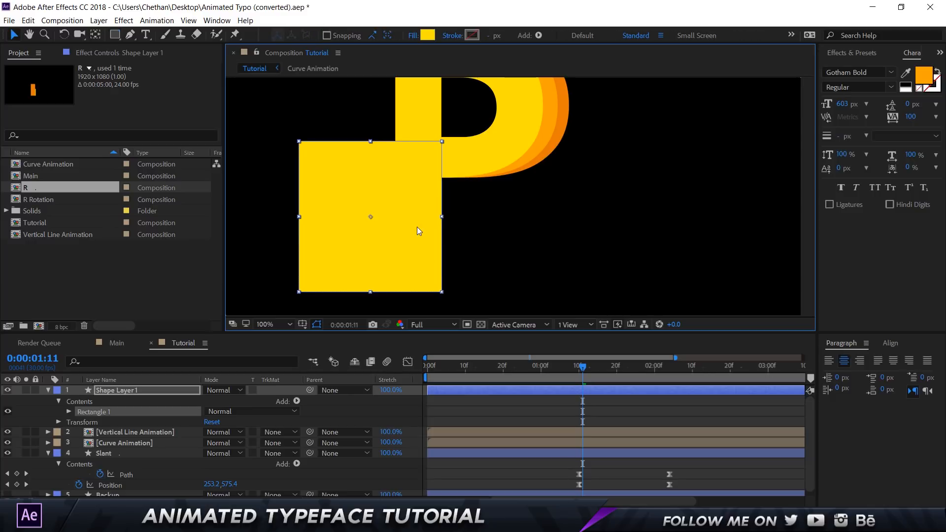
pyautogui.moveTo(416, 226); pyautogui.dragTo(412, 226)
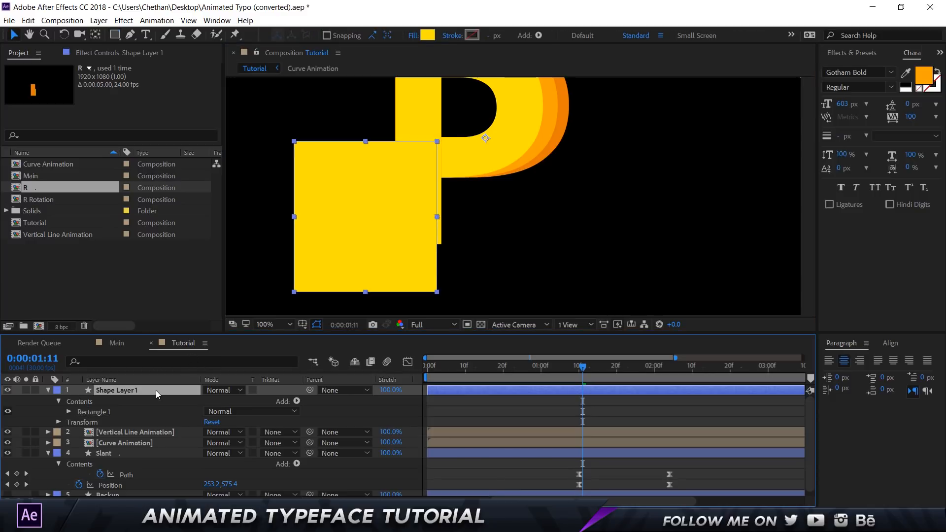
# - Rename the new rectangle shape layer as Mask and collapse its properties
pyautogui.press('s')
pyautogui.press('Return')
pyautogui.write('Mask')
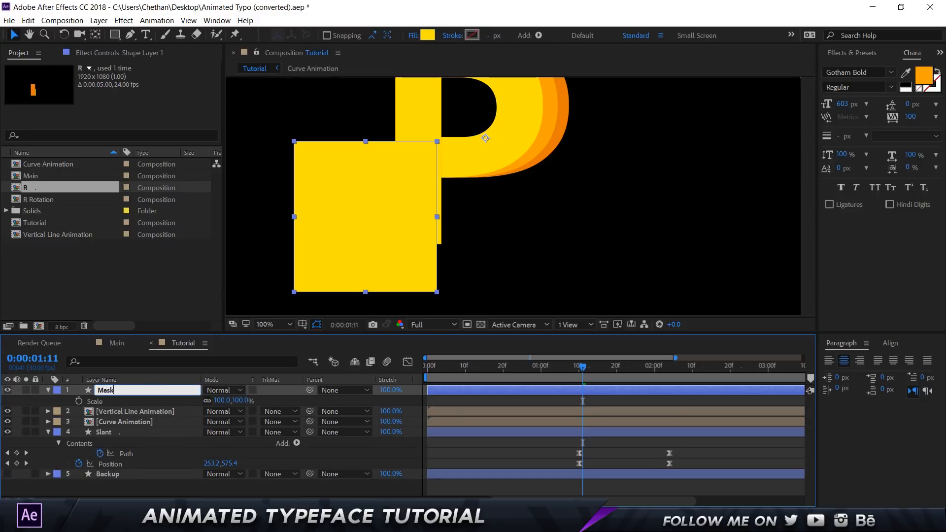
pyautogui.press('Return')
pyautogui.click(48, 390)
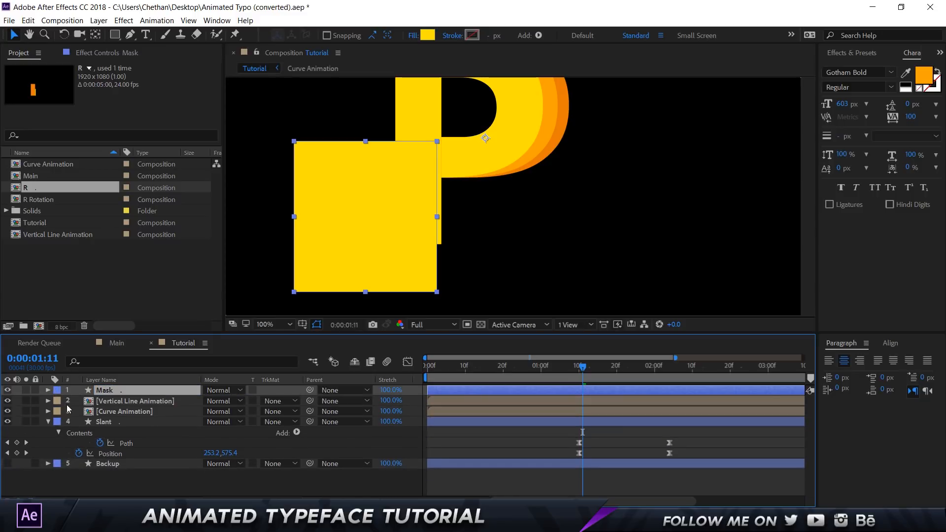
# - Place the Mask layer directly above Slant, set Slant's track matte to Alpha Inverted, and check the slant's motion
pyautogui.moveTo(111, 390); pyautogui.dragTo(123, 417)
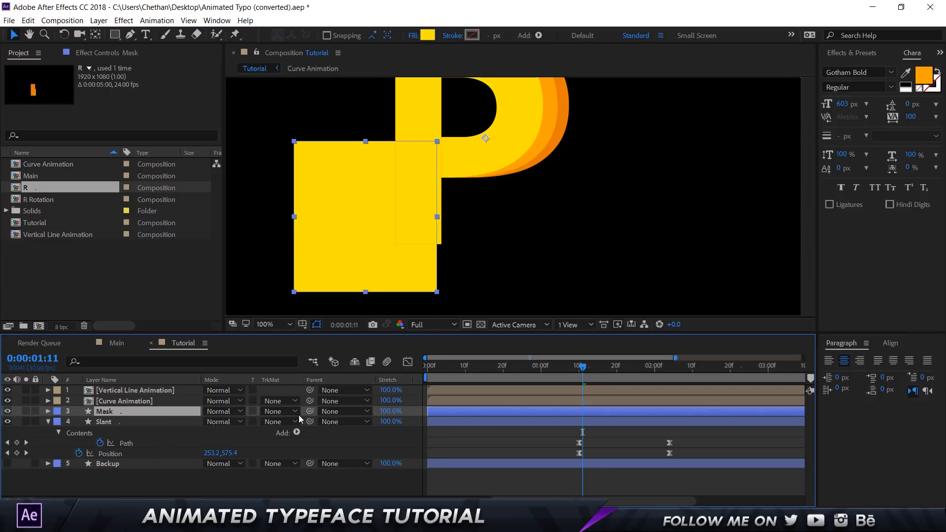
pyautogui.click(278, 421)
pyautogui.click(296, 448)
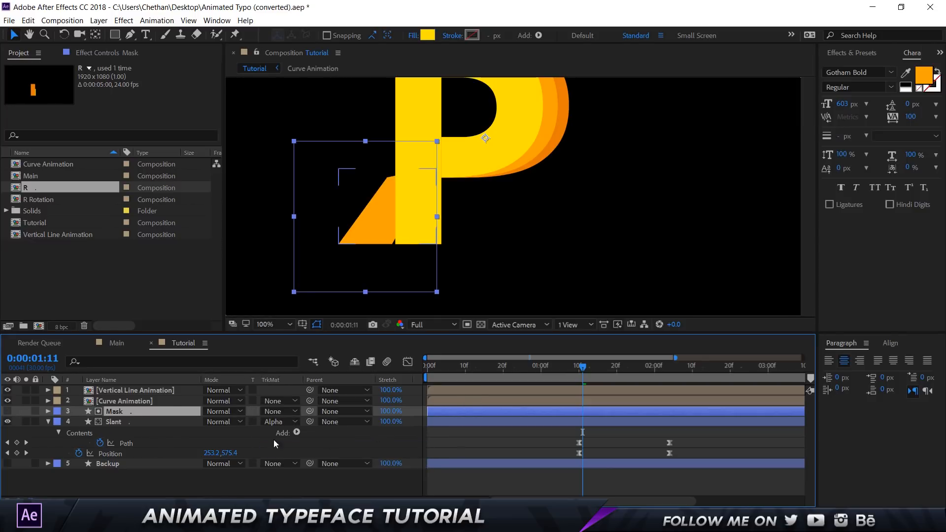
pyautogui.click(278, 422)
pyautogui.click(315, 460)
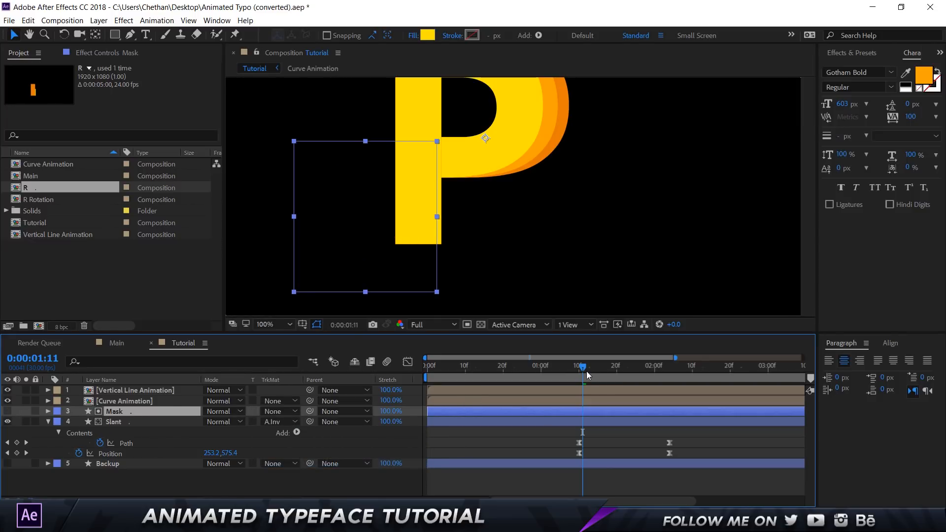
pyautogui.moveTo(586, 375); pyautogui.dragTo(648, 377)
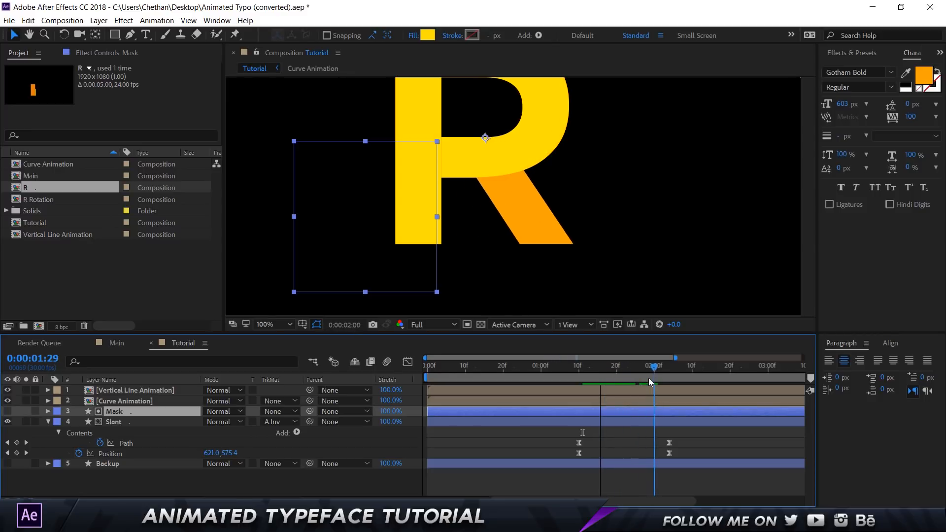
# - Trim the start of the Mask and Slant layers to 0:00:01:10 and duplicate the pair twice
pyautogui.click(122, 423)
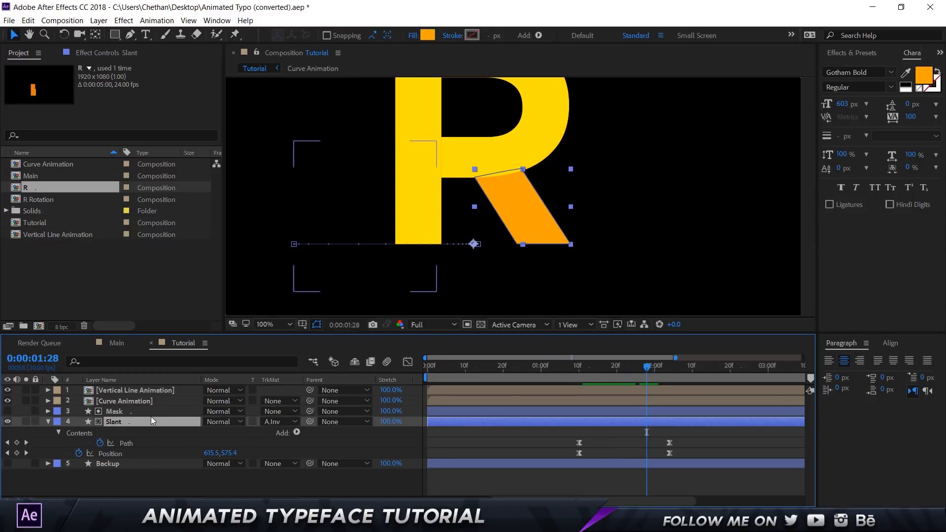
pyautogui.keyDown('ctrl'); pyautogui.click(147, 414); pyautogui.keyUp('ctrl')
pyautogui.moveTo(593, 373); pyautogui.dragTo(581, 370)
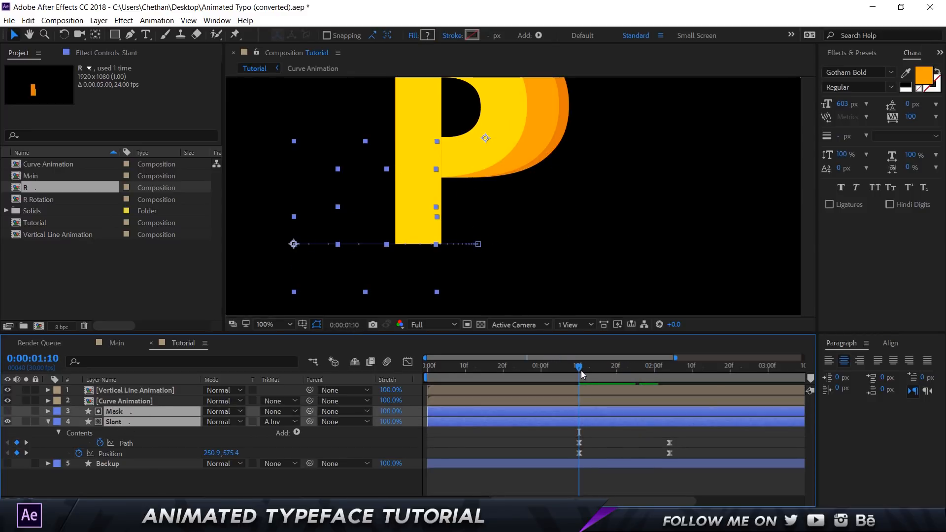
pyautogui.hotkey('alt', '[')
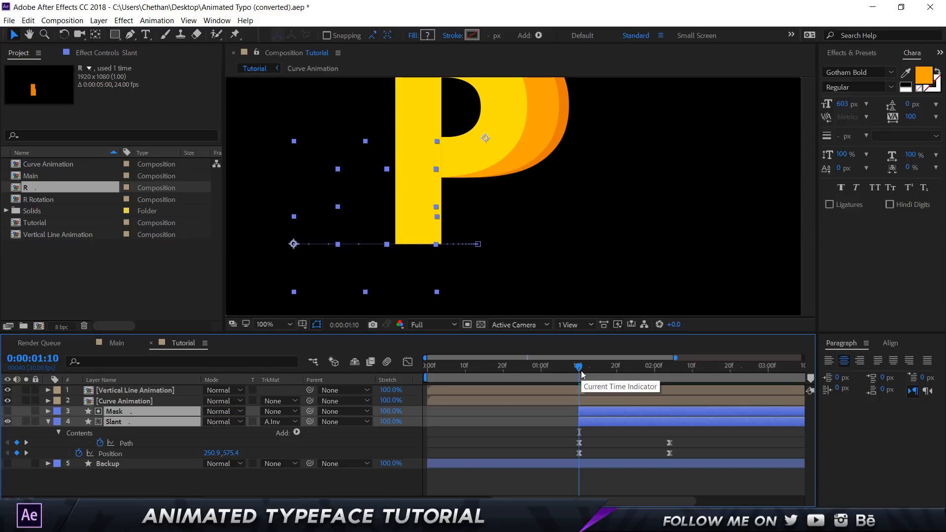
pyautogui.hotkey('ctrl', 'd')
pyautogui.hotkey('ctrl', 'd')
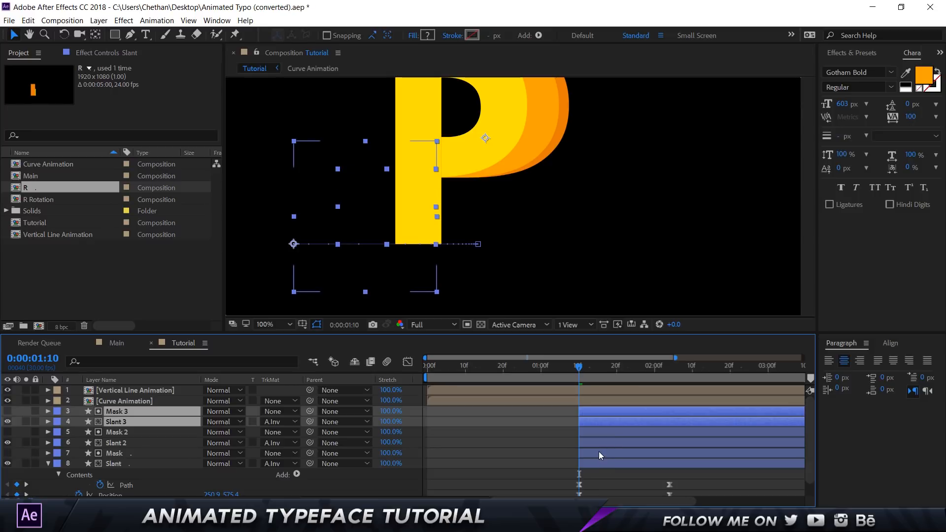
# - Shift the Mask 2 and Slant 2 layers so they start six frames after the first pair, at 0:00:01:16
pyautogui.press('pagedown')
pyautogui.press('pagedown')
pyautogui.press('pagedown')
pyautogui.press('pagedown')
pyautogui.press('pagedown')
pyautogui.press('pagedown')
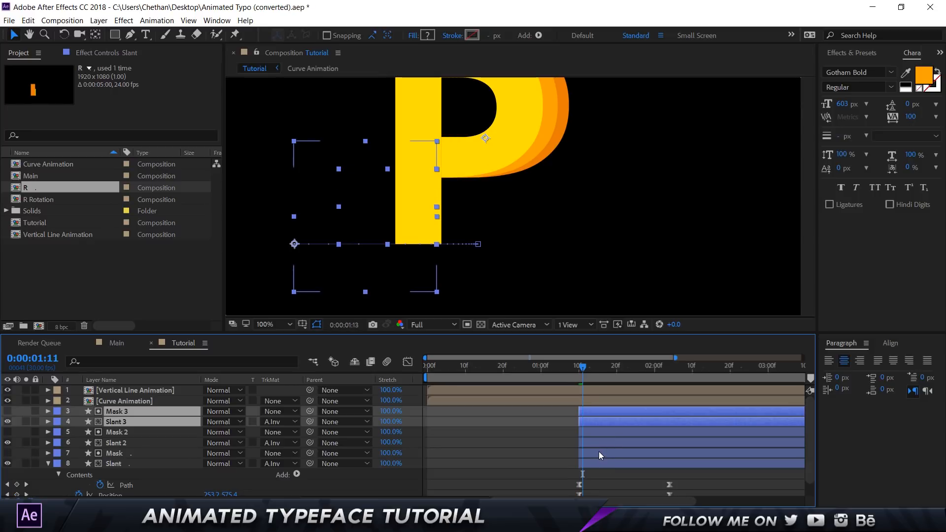
pyautogui.click(612, 440)
pyautogui.keyDown('ctrl'); pyautogui.click(609, 430); pyautogui.keyUp('ctrl')
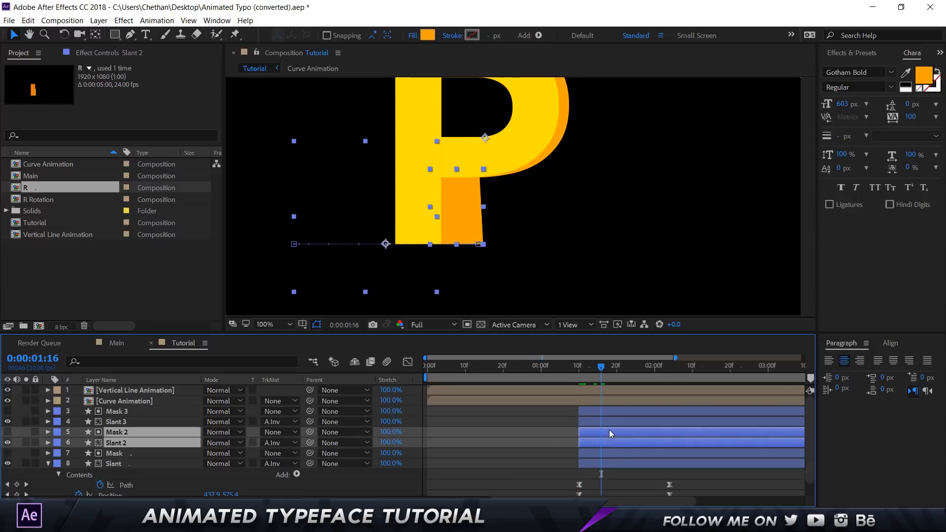
pyautogui.hotkey('alt', '[')
# - Shift the Mask 3 and Slant 3 layers so they start six frames after the second pair, at 0:00:01:22
pyautogui.press('pagedown')
pyautogui.press('pagedown')
pyautogui.press('pagedown')
pyautogui.press('pagedown')
pyautogui.press('pagedown')
pyautogui.press('pagedown')
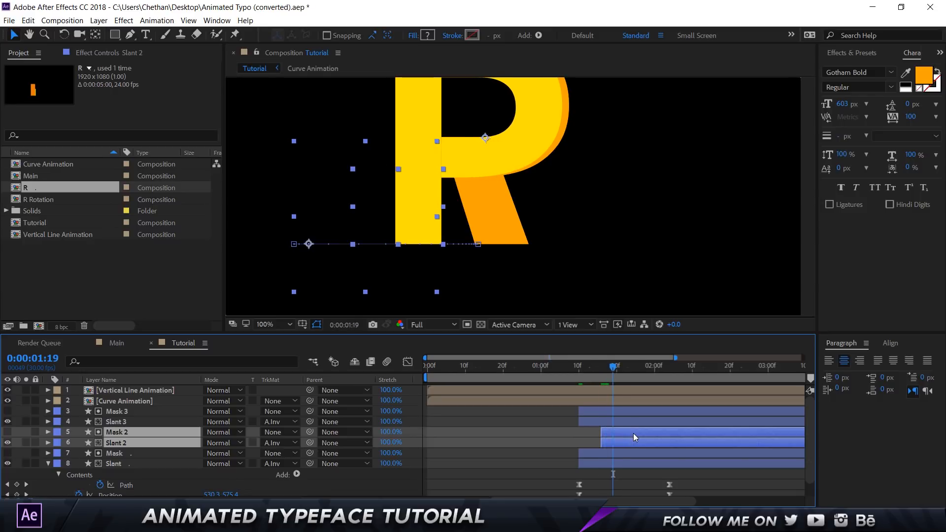
pyautogui.click(641, 422)
pyautogui.keyDown('ctrl'); pyautogui.click(621, 411); pyautogui.keyUp('ctrl')
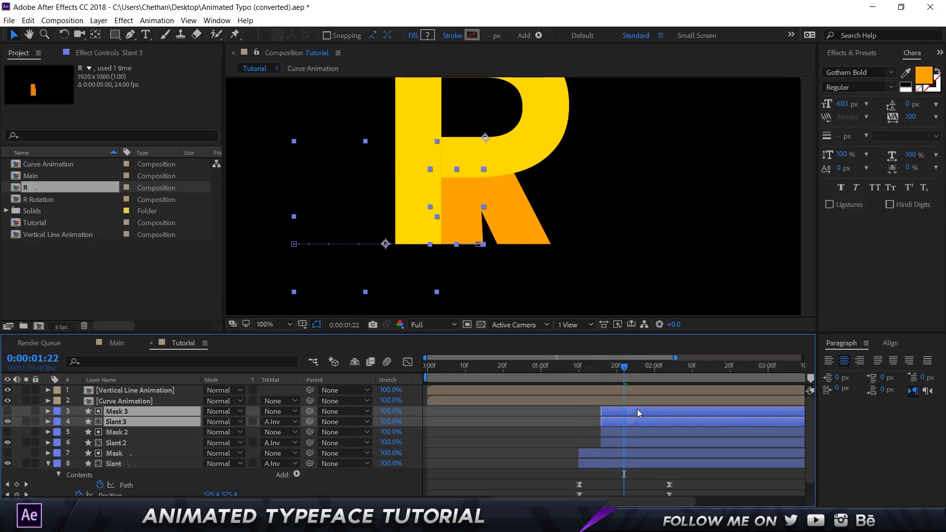
pyautogui.hotkey('alt', '[')
pyautogui.click(570, 436)
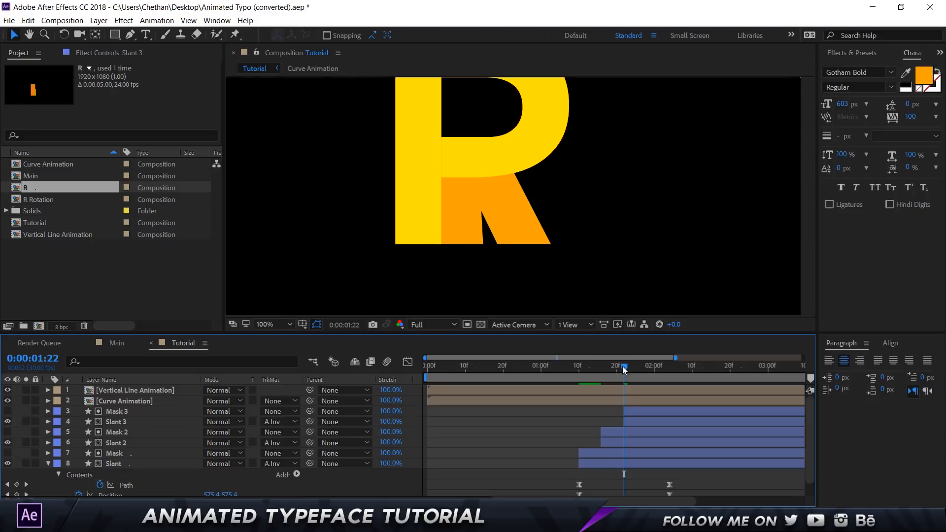
# - Preview the whole letter R animation from the beginning of the composition
pyautogui.moveTo(622, 366); pyautogui.dragTo(397, 371)
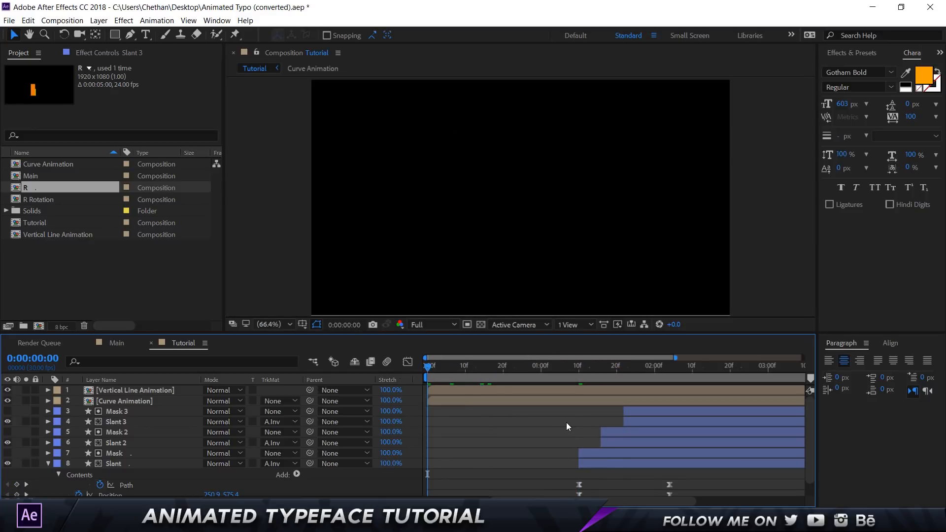
pyautogui.press('space')
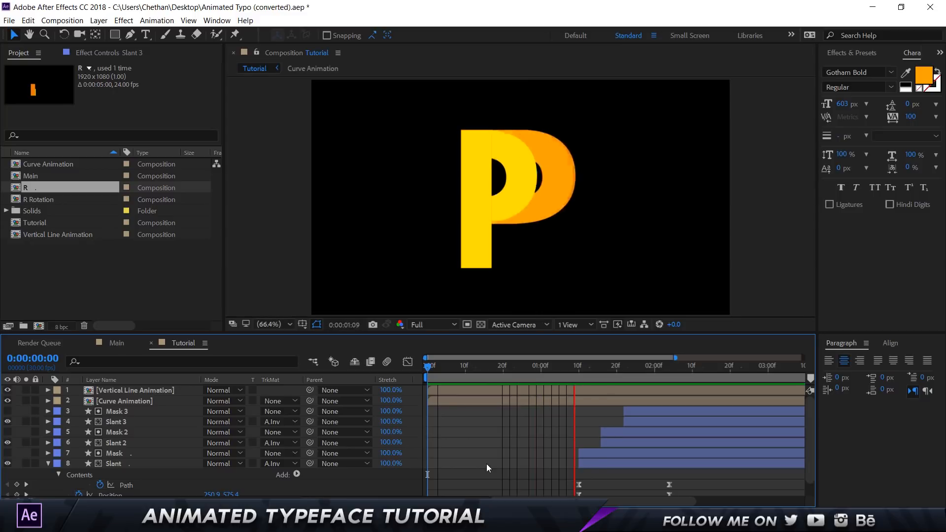
pyautogui.press('space')
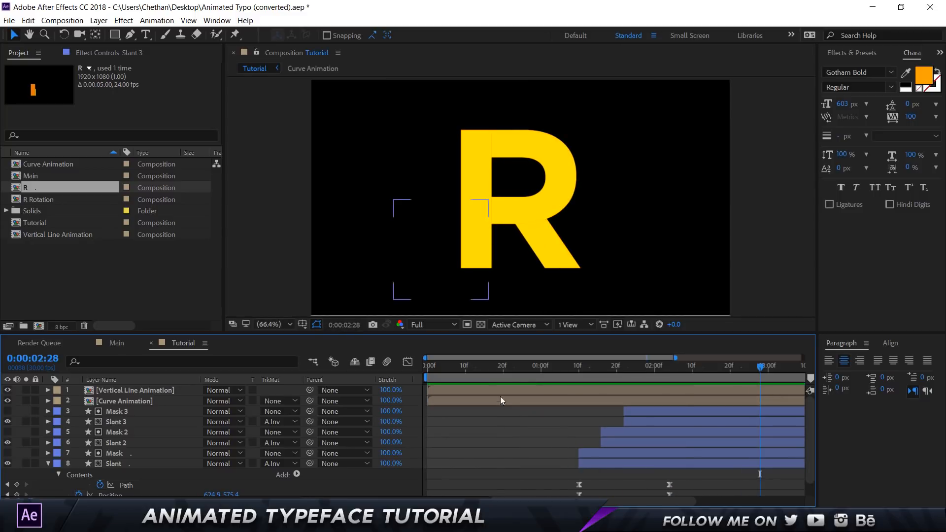
pyautogui.press('space')
# - Shift the Mask 2 and Slant 2 layers so they start at 0:00:01:13
pyautogui.click(577, 369)
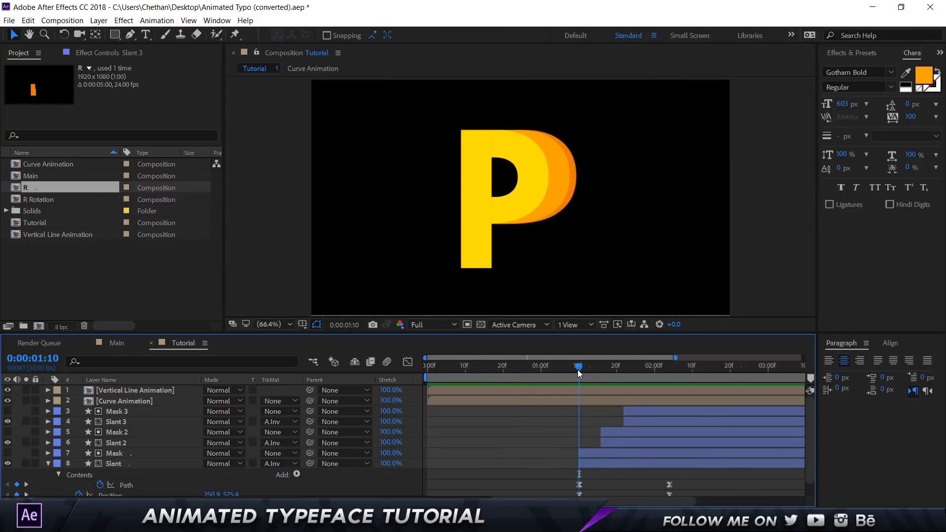
pyautogui.press('pagedown')
pyautogui.press('pagedown')
pyautogui.press('pagedown')
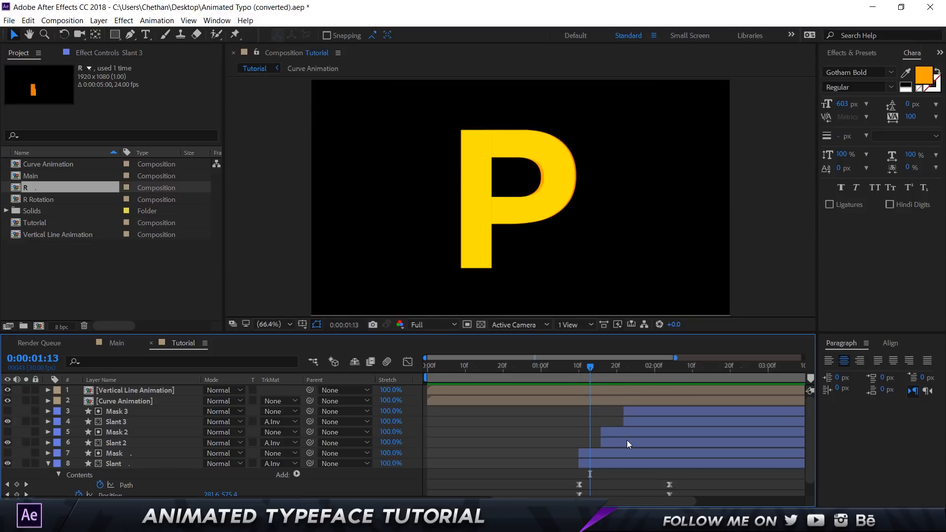
pyautogui.click(627, 441)
pyautogui.keyDown('shift'); pyautogui.click(632, 433); pyautogui.keyUp('shift')
pyautogui.press('[')
# - Shift the Mask 3 and Slant 3 layers so they start at 0:00:01:17
pyautogui.press('pagedown')
pyautogui.press('pagedown')
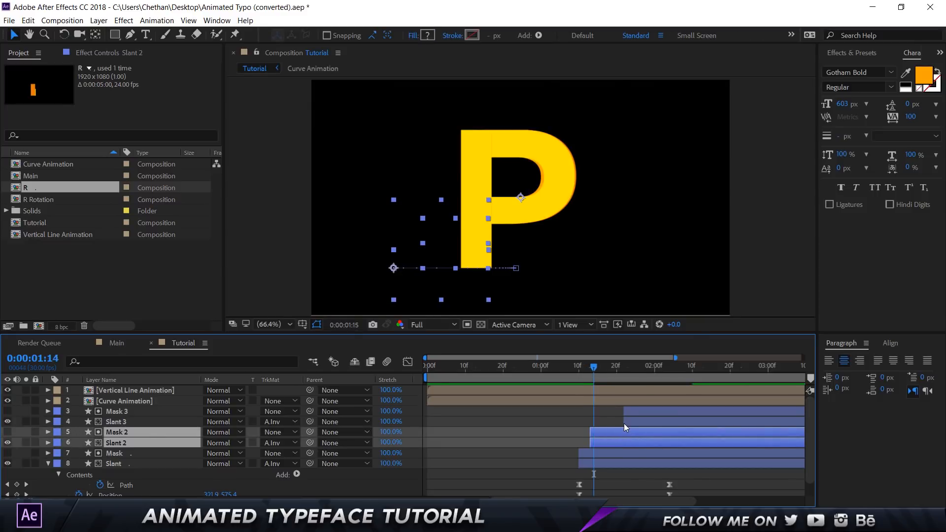
pyautogui.press('pagedown')
pyautogui.press('pagedown')
pyautogui.click(642, 421)
pyautogui.keyDown('shift'); pyautogui.click(657, 412); pyautogui.keyUp('shift')
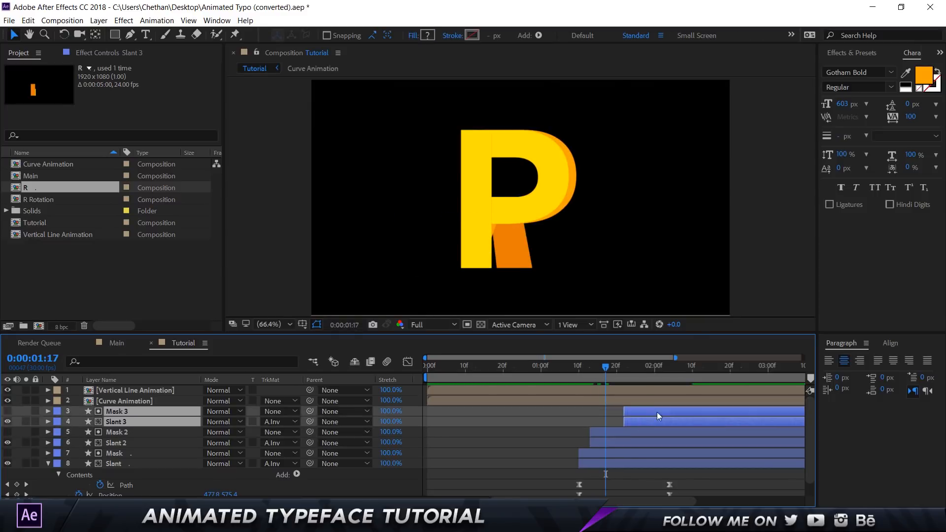
pyautogui.press('[')
# - Play back the animation to check the tighter timing of the slant layers
pyautogui.press('space')
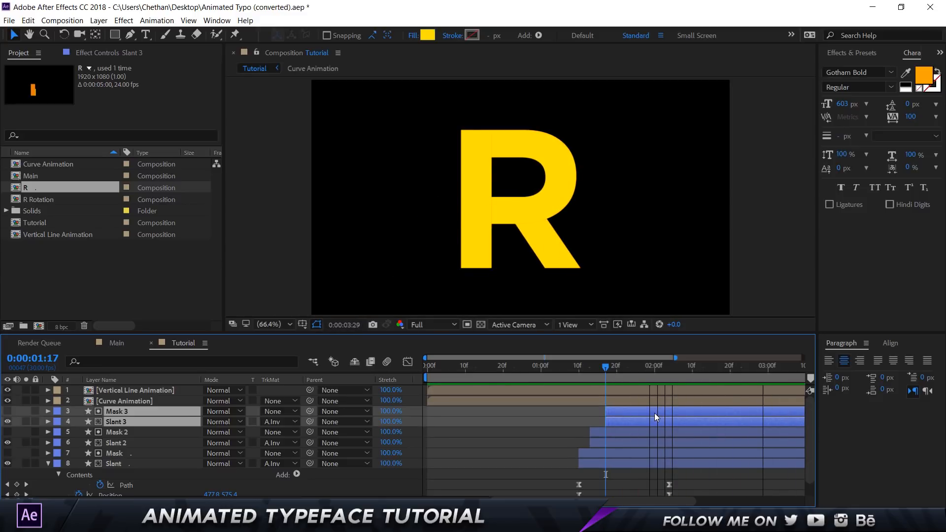
pyautogui.press('space')
pyautogui.click(493, 443)
pyautogui.click(433, 501)
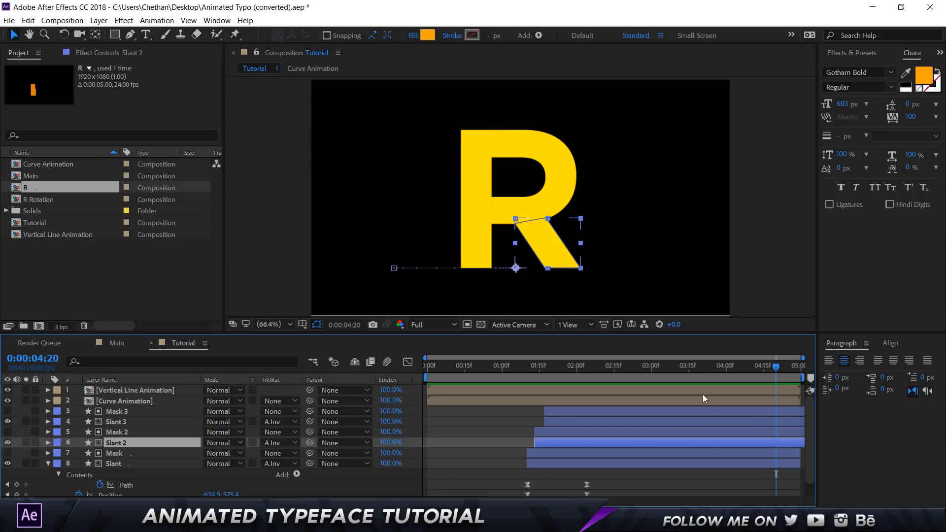
# - Pre-compose all the Mask and Slant layers into a new composition named Slant Animation
pyautogui.click(163, 413)
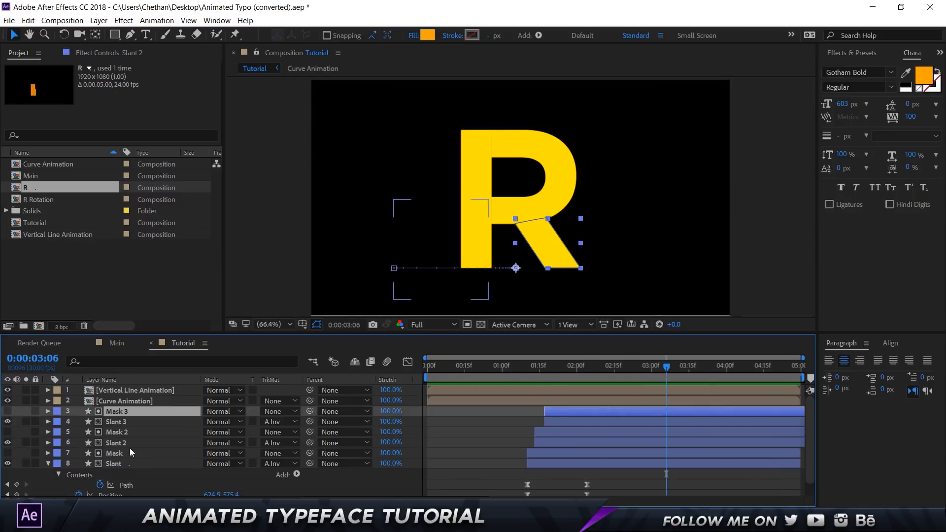
pyautogui.keyDown('shift'); pyautogui.click(129, 463); pyautogui.keyUp('shift')
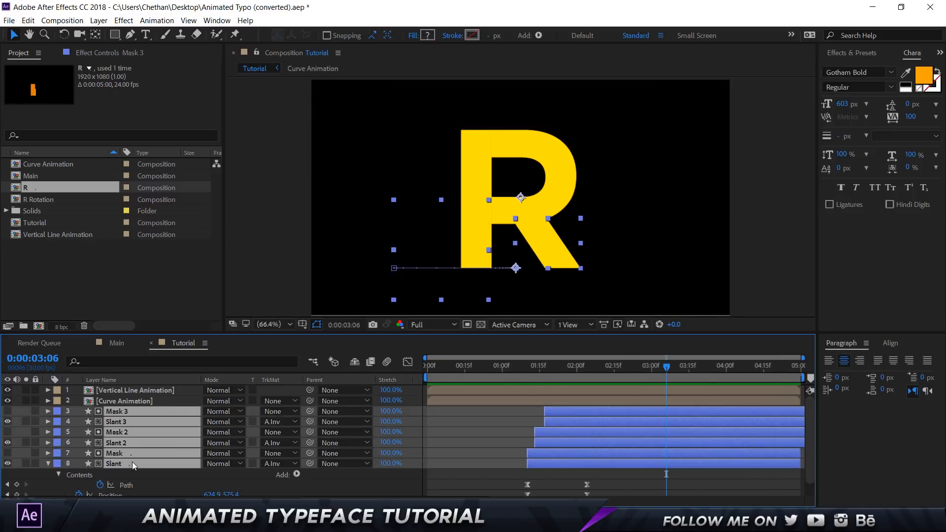
pyautogui.hotkey('ctrl', 'shift', 'c')
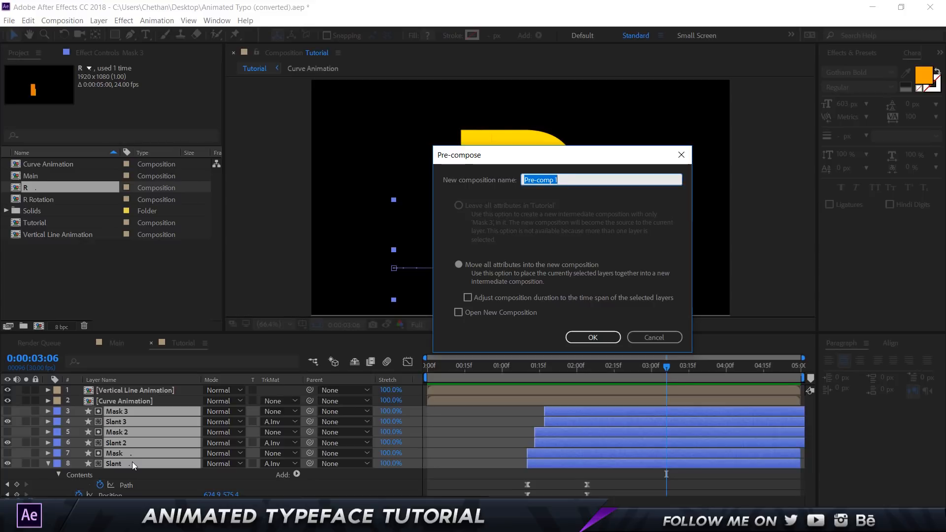
pyautogui.write('Slant Animation')
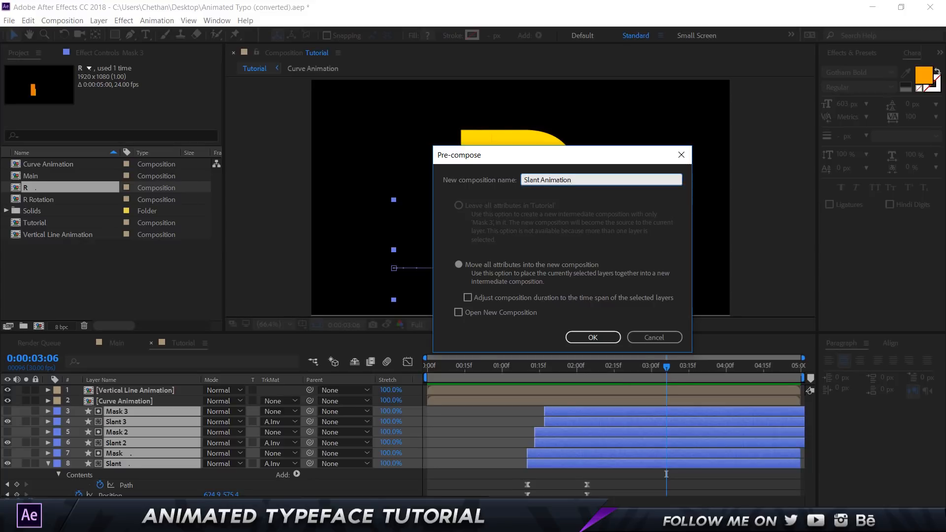
pyautogui.press('Return')
# - Pre-compose the Vertical Line, Curve and Slant Animation layers together into a composition named Animation
pyautogui.click(123, 391)
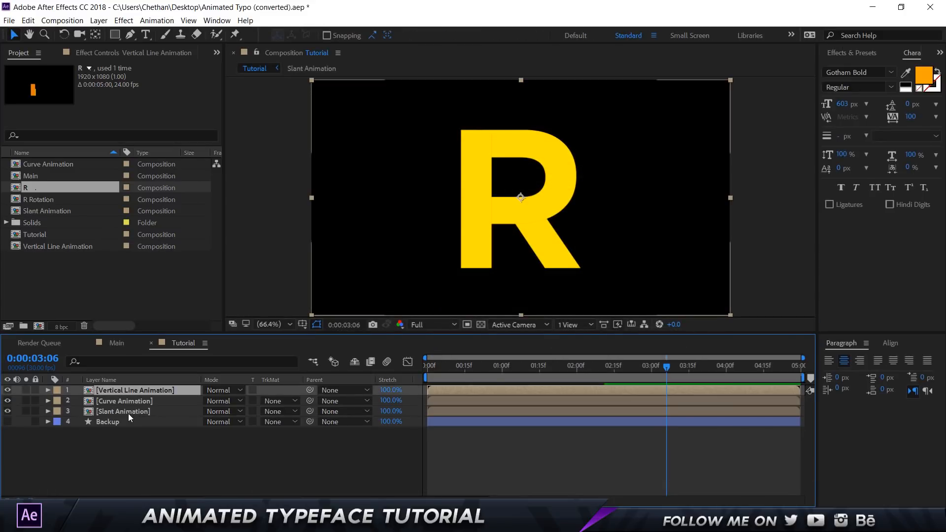
pyautogui.keyDown('shift'); pyautogui.click(128, 413); pyautogui.keyUp('shift')
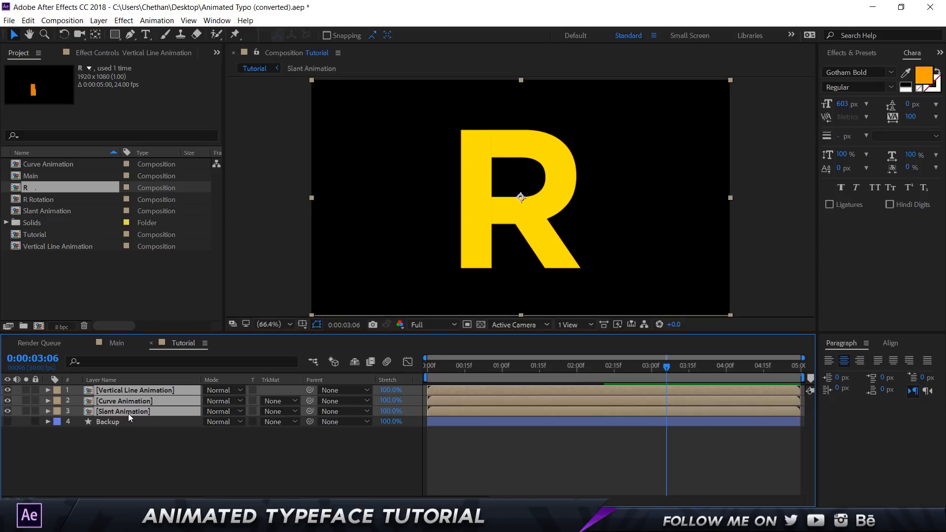
pyautogui.hotkey('ctrl', 'shift', 'c')
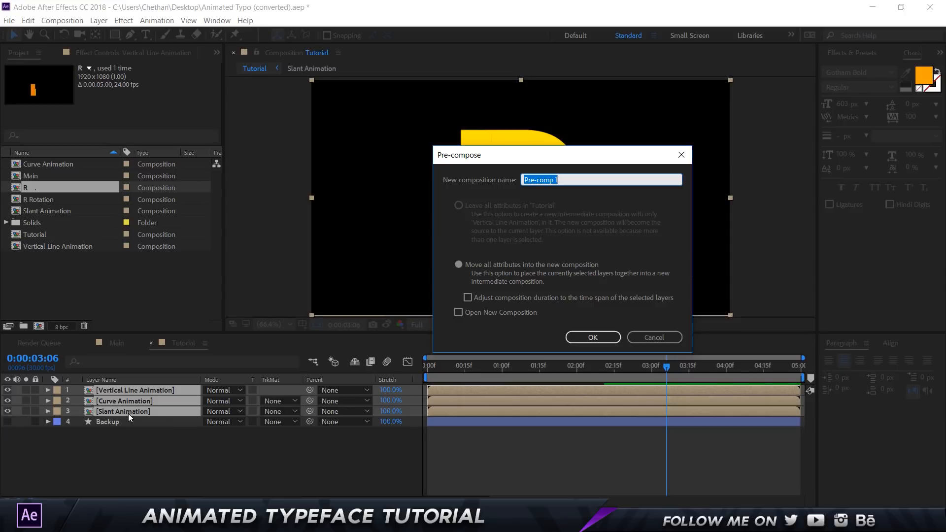
pyautogui.write('Animation')
pyautogui.press('Return')
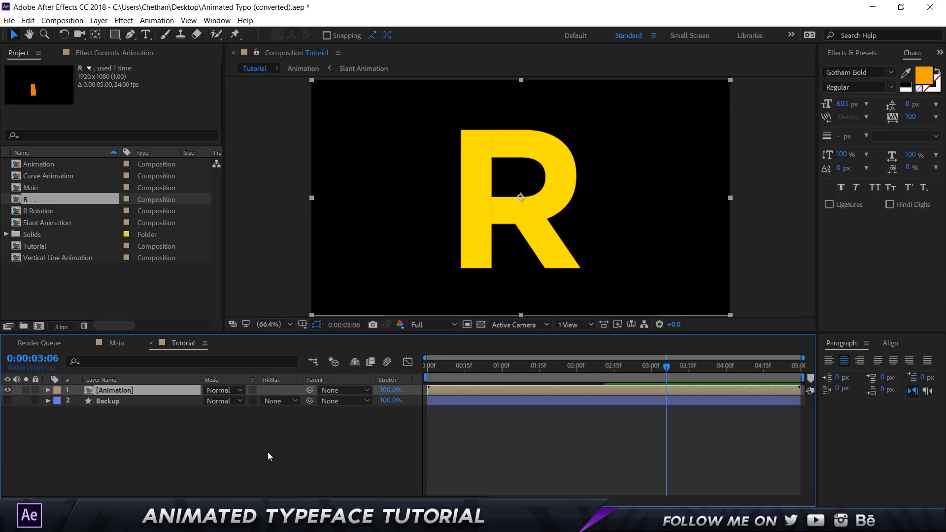
# - Move the Animation layer's anchor point to the bottom-left corner of the letter R with the Pan Behind tool
pyautogui.click(97, 39)
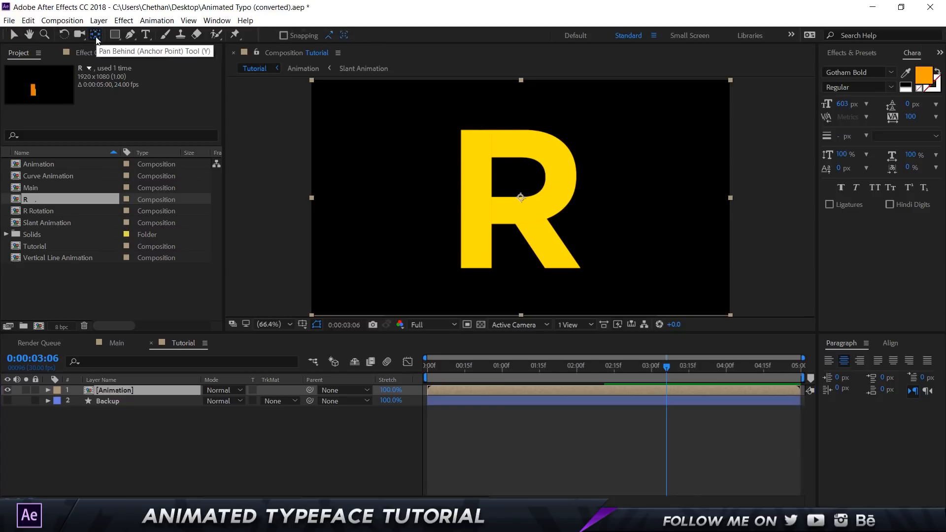
pyautogui.moveTo(521, 198); pyautogui.dragTo(461, 269)
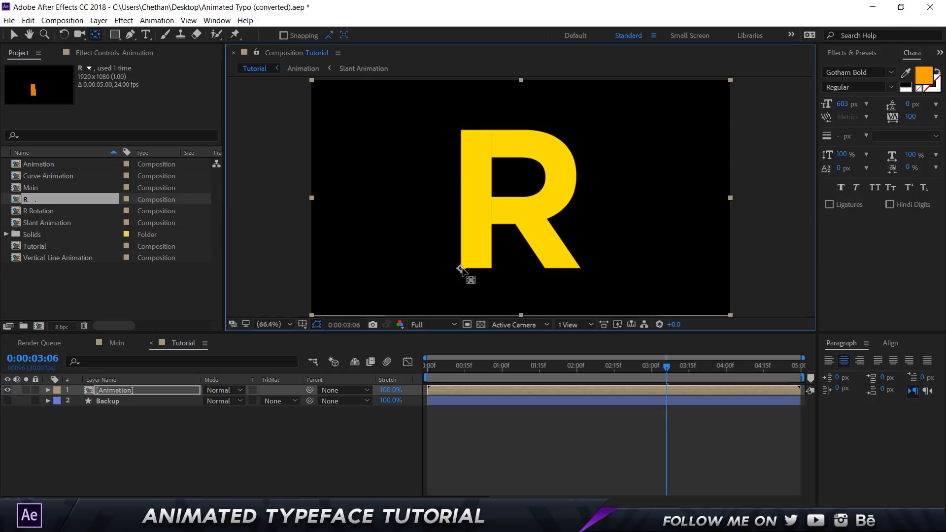
pyautogui.press('v')
pyautogui.click(337, 439)
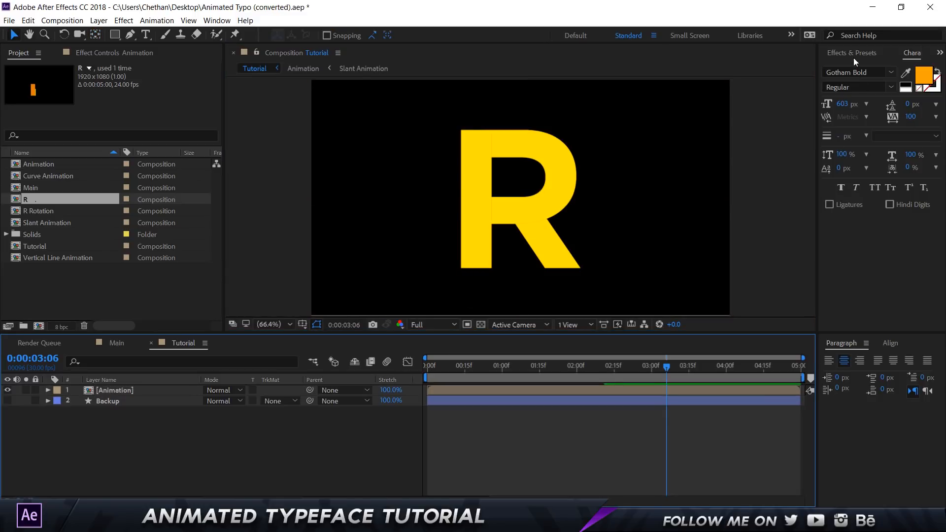
# - Search the effects and presets for "wig"
pyautogui.click(853, 58)
pyautogui.click(859, 69)
pyautogui.write('wii')
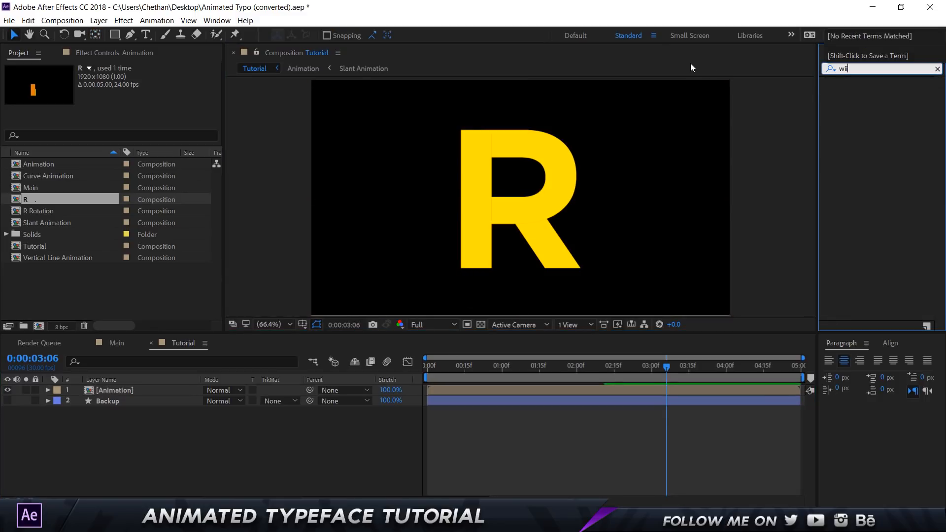
pyautogui.press('BackSpace')
pyautogui.write('g')
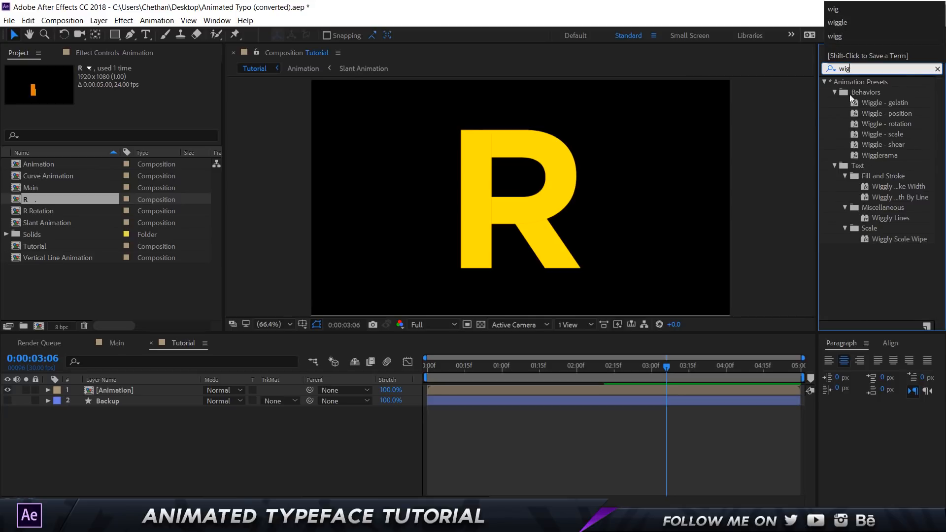
pyautogui.doubleClick(888, 124)
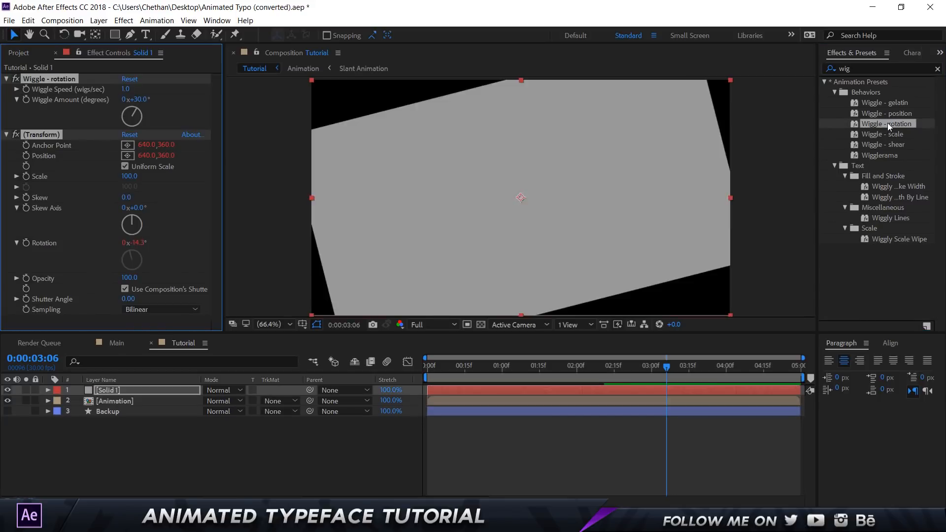
pyautogui.click(161, 389)
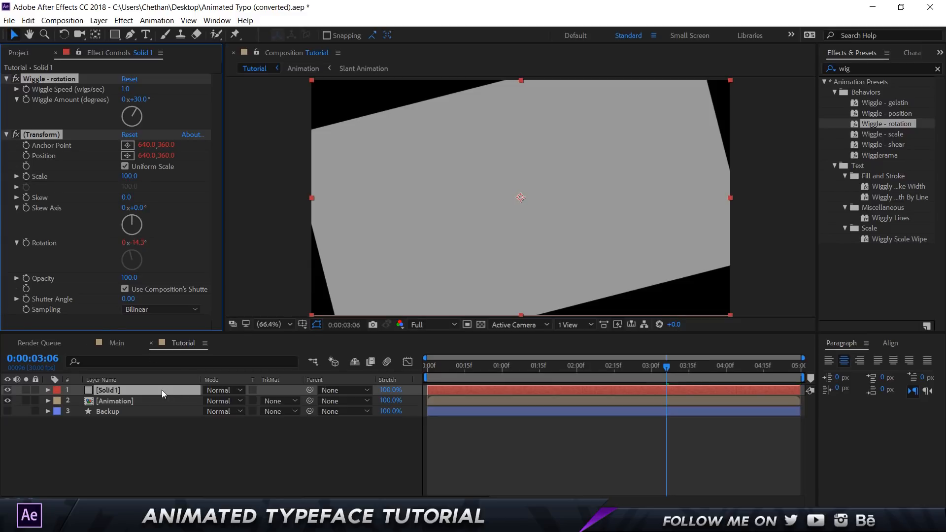
pyautogui.press('Delete')
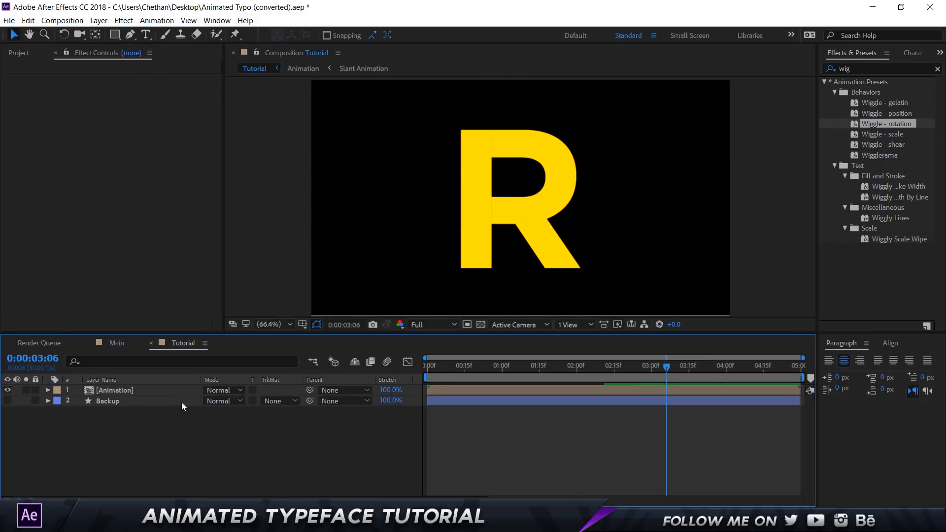
# - Apply the Wiggle - rotation preset to the Animation layer with a Wiggle Speed of 2 and a Wiggle Amount of 2 degrees
pyautogui.click(120, 389)
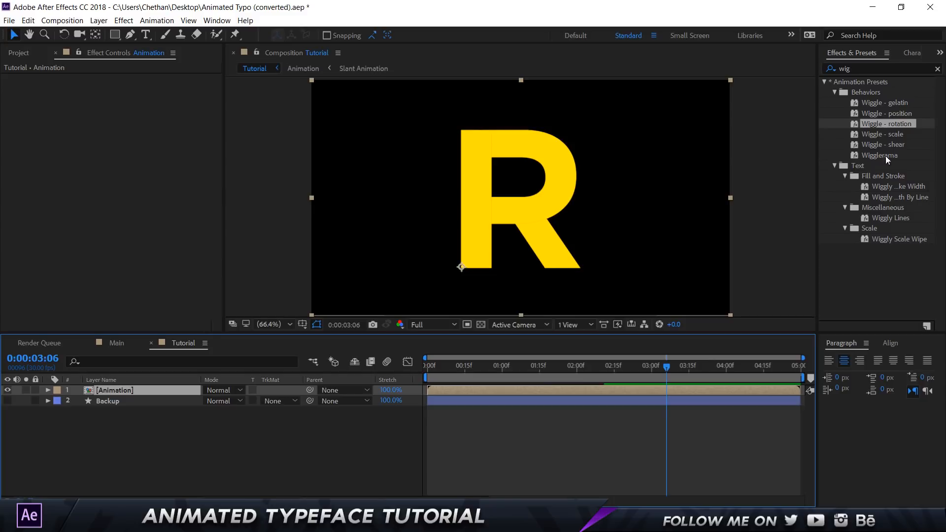
pyautogui.doubleClick(894, 124)
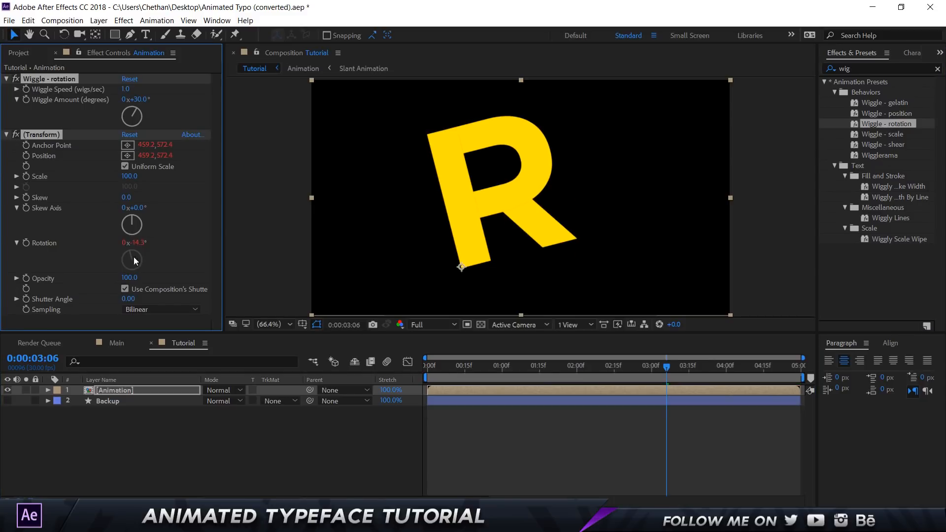
pyautogui.click(127, 90)
pyautogui.write('0')
pyautogui.press('Return')
pyautogui.click(130, 91)
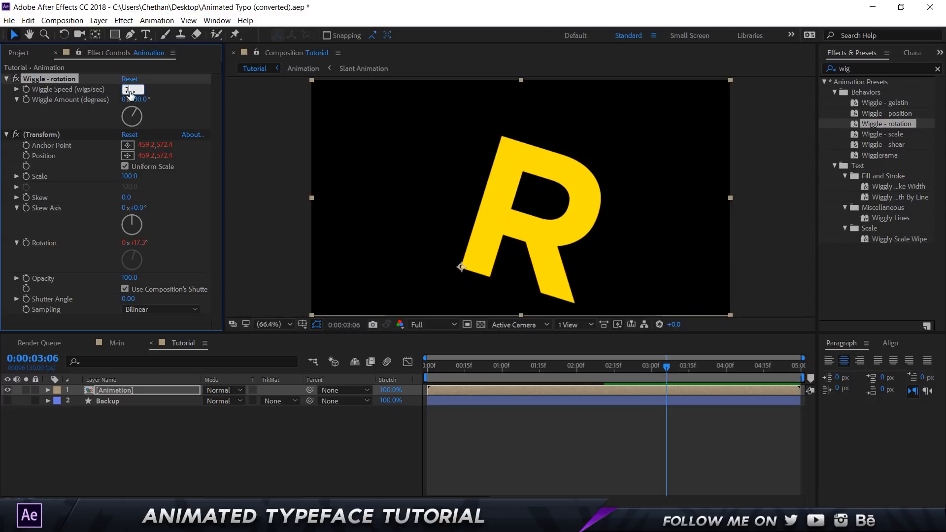
pyautogui.write('2')
pyautogui.press('Return')
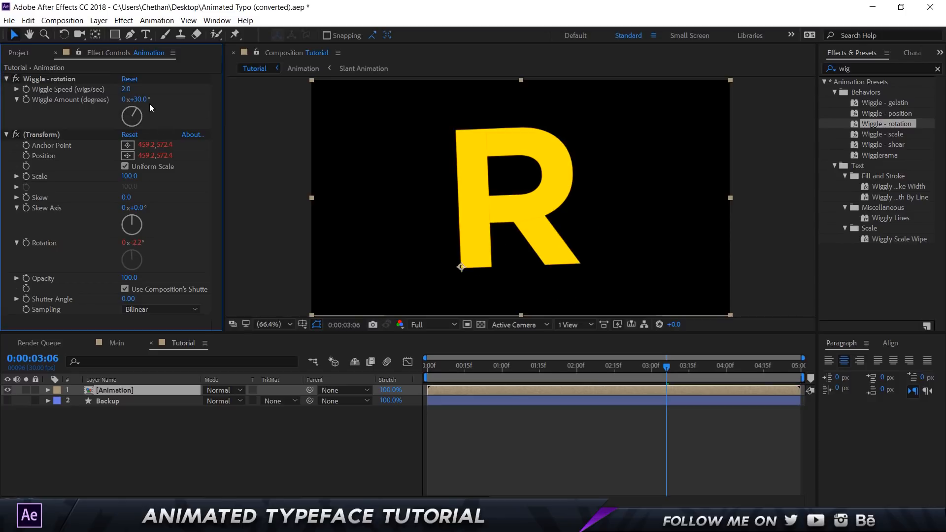
pyautogui.click(139, 100)
pyautogui.write('2')
pyautogui.press('Return')
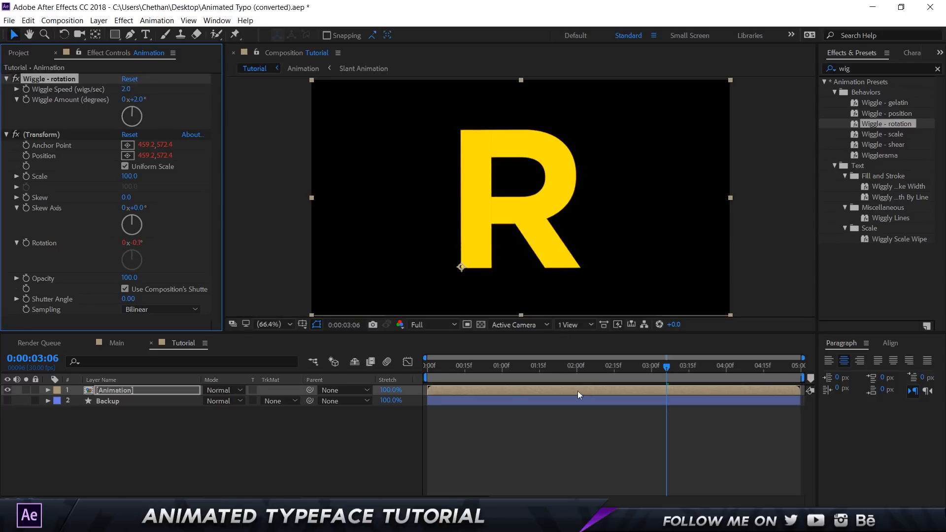
# - Play back the composition from the beginning to check the wiggling rotation
pyautogui.click(415, 360)
pyautogui.press('Home')
pyautogui.press('space')
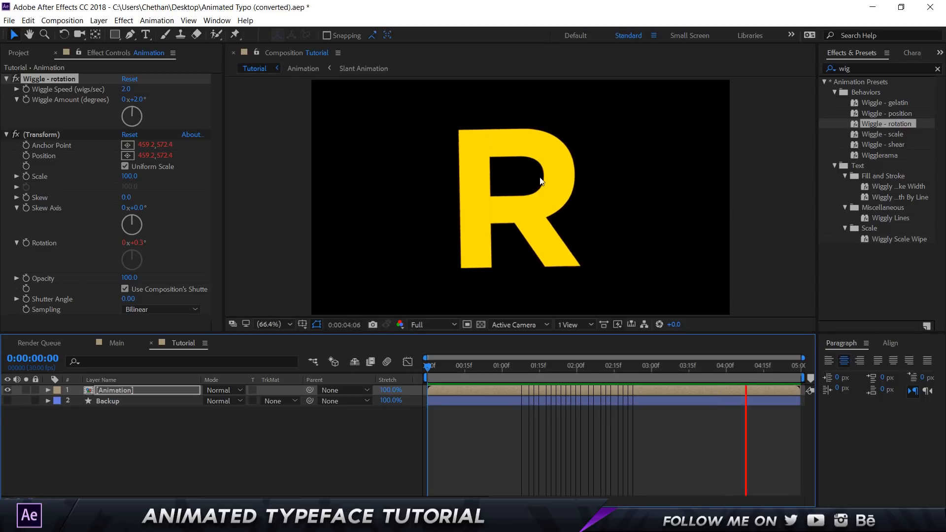
# - Add Wiggle Amount keyframes of 2 degrees on the Animation layer at 0:00:02:15 and 0:00:01:14
pyautogui.moveTo(601, 377); pyautogui.dragTo(613, 378)
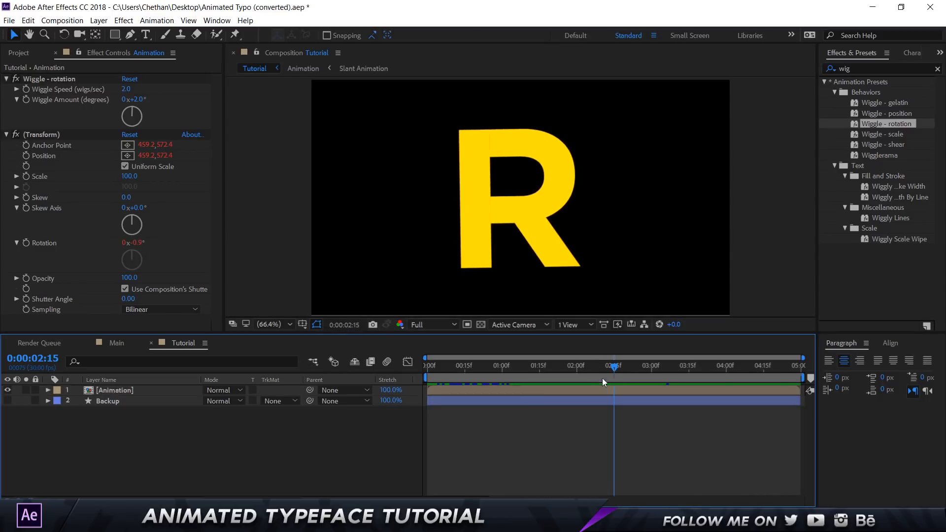
pyautogui.click(26, 97)
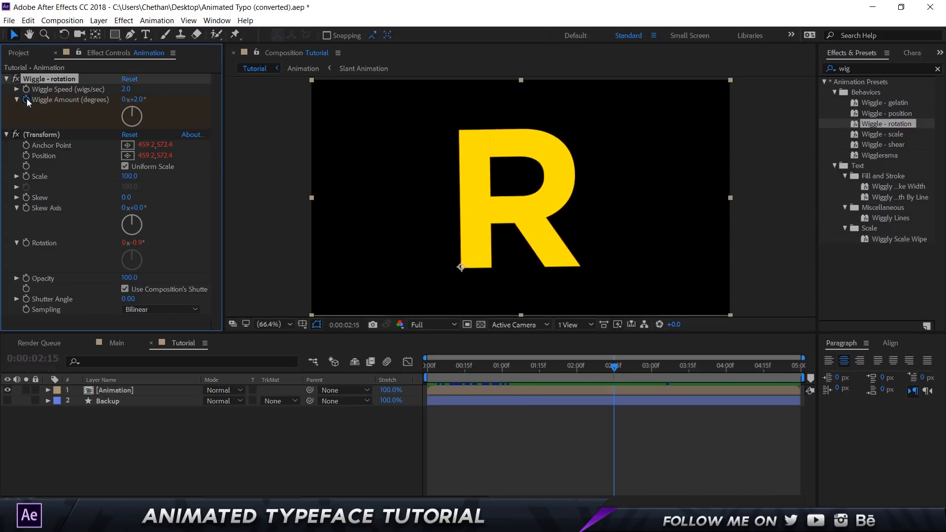
pyautogui.press('u')
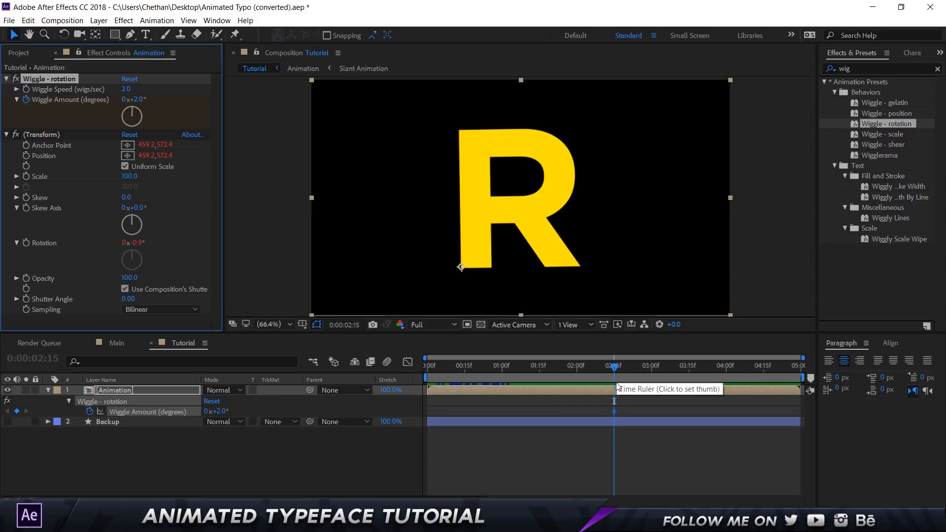
pyautogui.moveTo(616, 370); pyautogui.dragTo(539, 371)
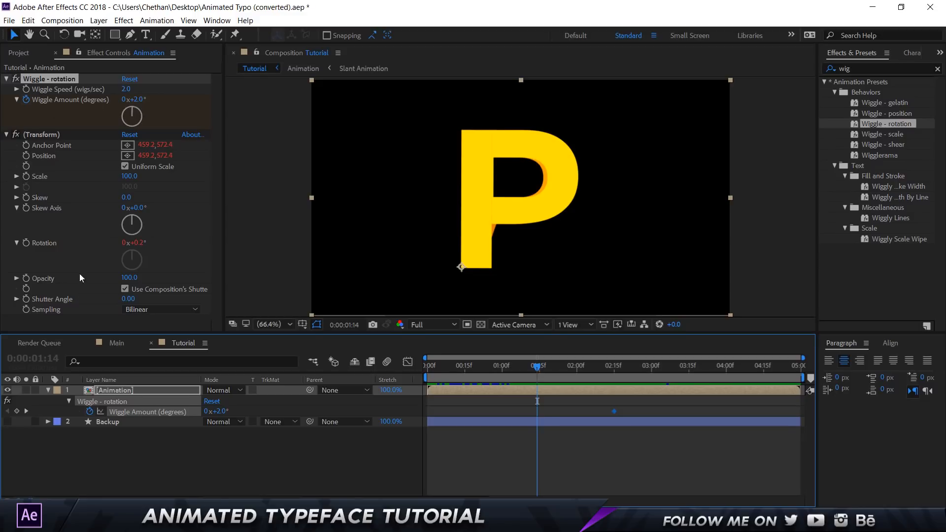
pyautogui.click(17, 411)
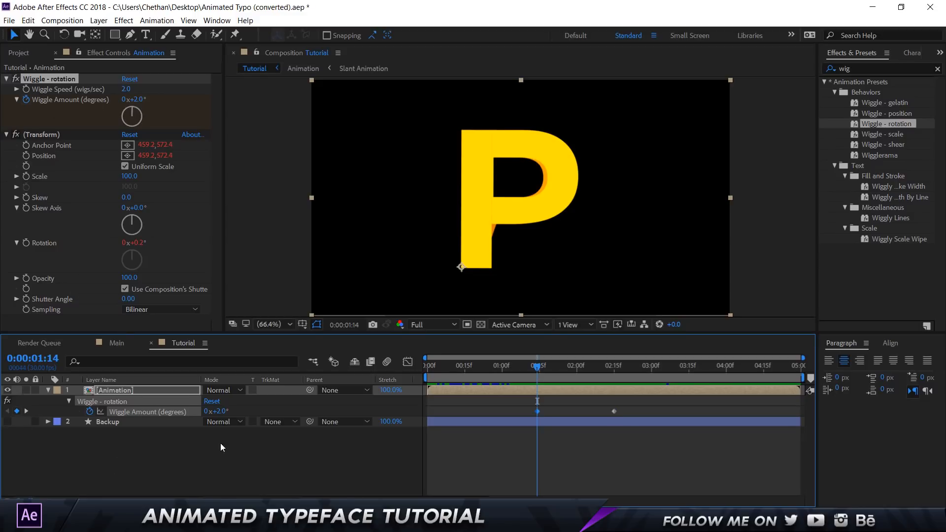
# - Set the Wiggle Amount keyframe at 0:00:02:15 to 0 degrees
pyautogui.doubleClick(614, 412)
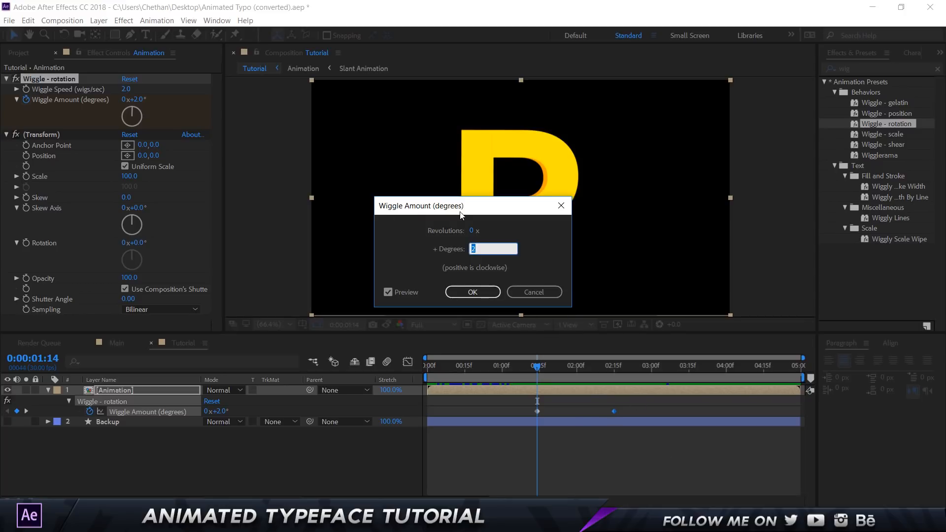
pyautogui.write('0')
pyautogui.press('Return')
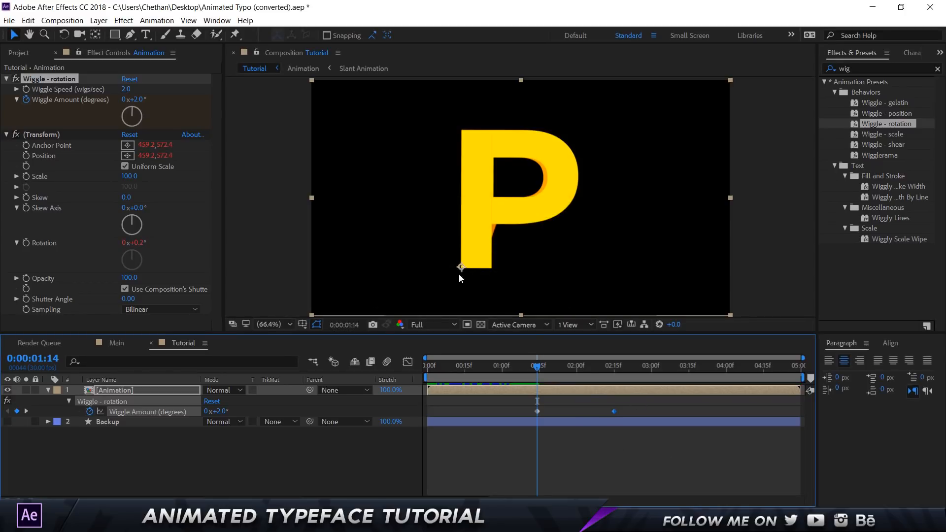
# - Apply Easy Ease to both Wiggle Amount keyframes
pyautogui.moveTo(538, 368); pyautogui.dragTo(569, 367)
pyautogui.keyDown('shift'); pyautogui.click(537, 411); pyautogui.keyUp('shift')
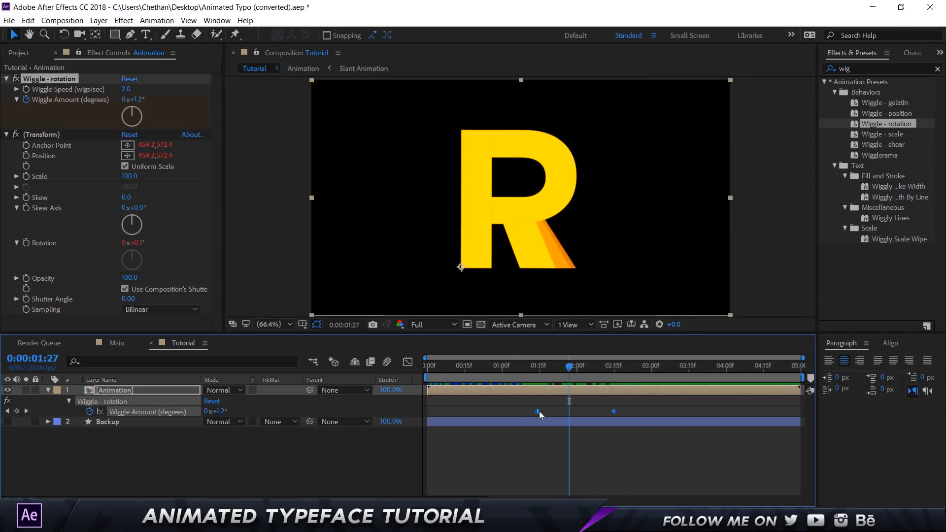
pyautogui.rightClick(539, 410)
pyautogui.moveTo(616, 403)
pyautogui.click(695, 439)
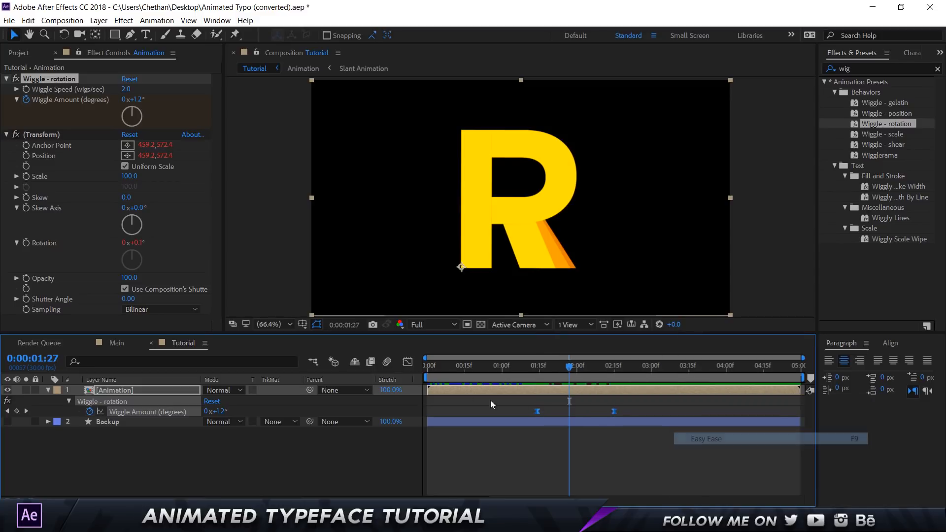
# - Reshape the Wiggle Amount speed graph by extending the last keyframe's incoming influence almost back to the first keyframe
pyautogui.click(407, 362)
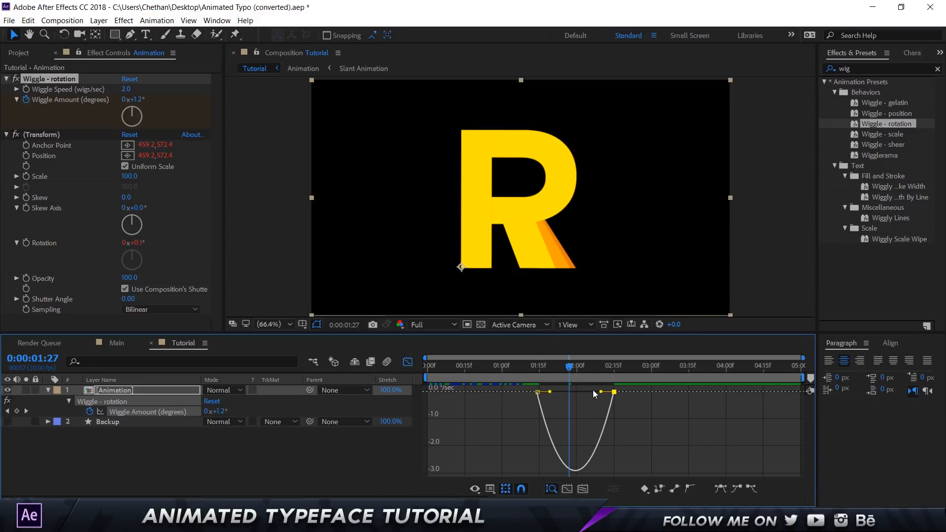
pyautogui.moveTo(601, 393); pyautogui.dragTo(546, 394)
pyautogui.click(408, 361)
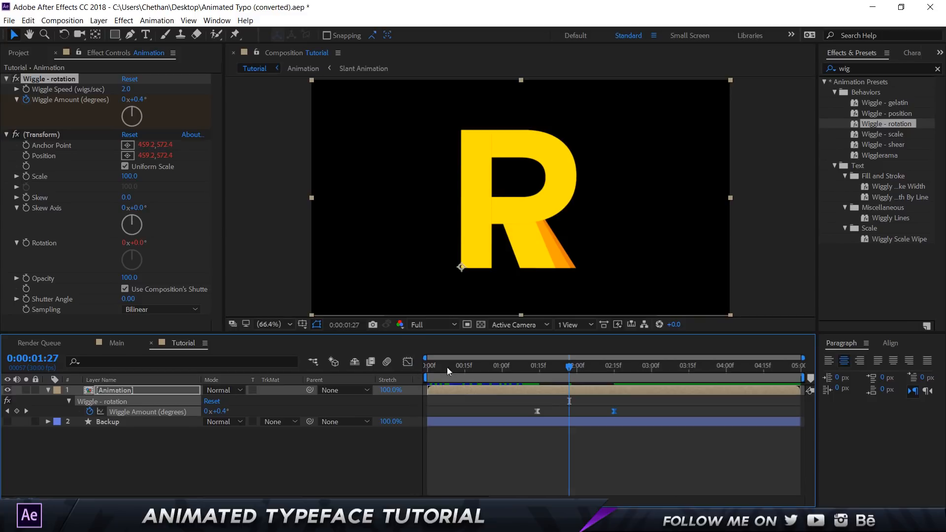
# - Preview the eased wiggle from 0:00:00:29 and move the first Wiggle Amount keyframe earlier, to about 0:00:01:00
pyautogui.click(500, 368)
pyautogui.press('space')
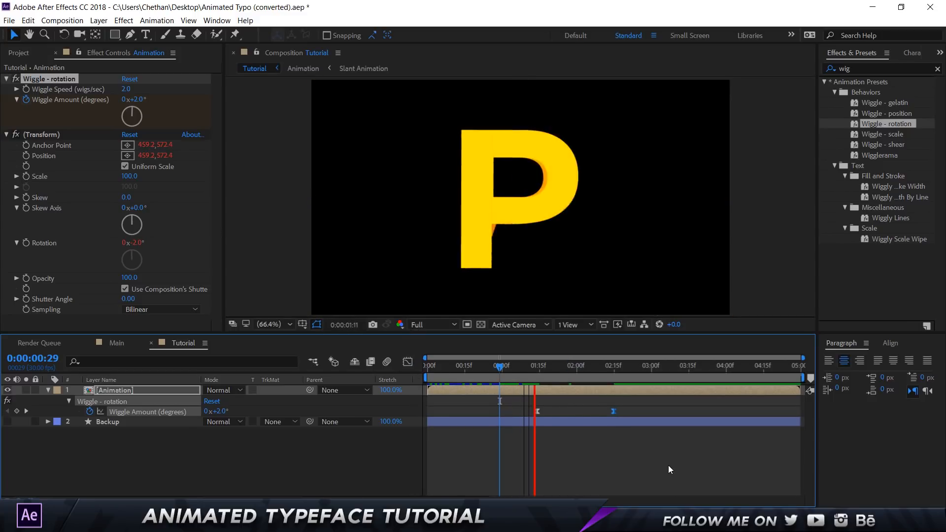
pyautogui.moveTo(550, 380)
pyautogui.mouseDown()
pyautogui.moveTo(533, 371)
pyautogui.moveTo(559, 369)
pyautogui.moveTo(537, 370)
pyautogui.mouseUp()
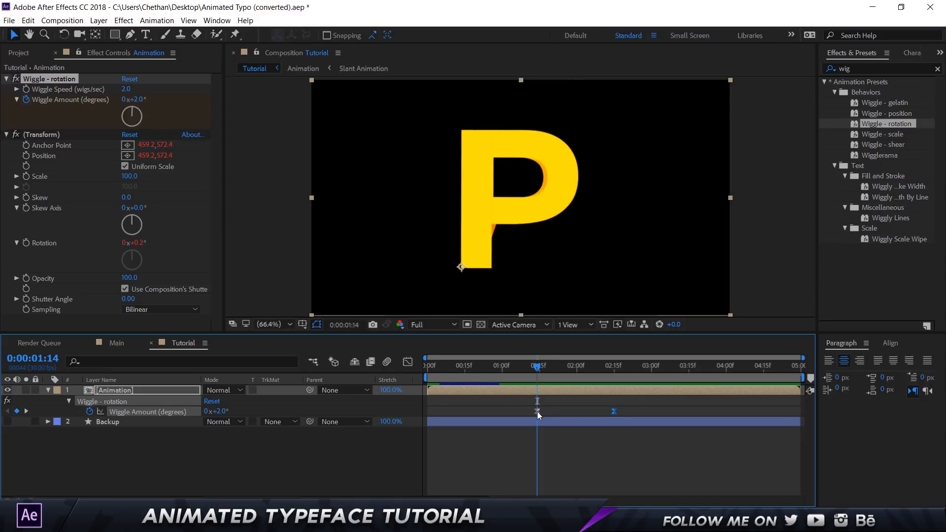
pyautogui.moveTo(512, 410); pyautogui.dragTo(501, 408)
# - Play back the animation from 0:00:00:28 to check the retimed wiggle
pyautogui.moveTo(495, 368); pyautogui.dragTo(497, 368)
pyautogui.press('space')
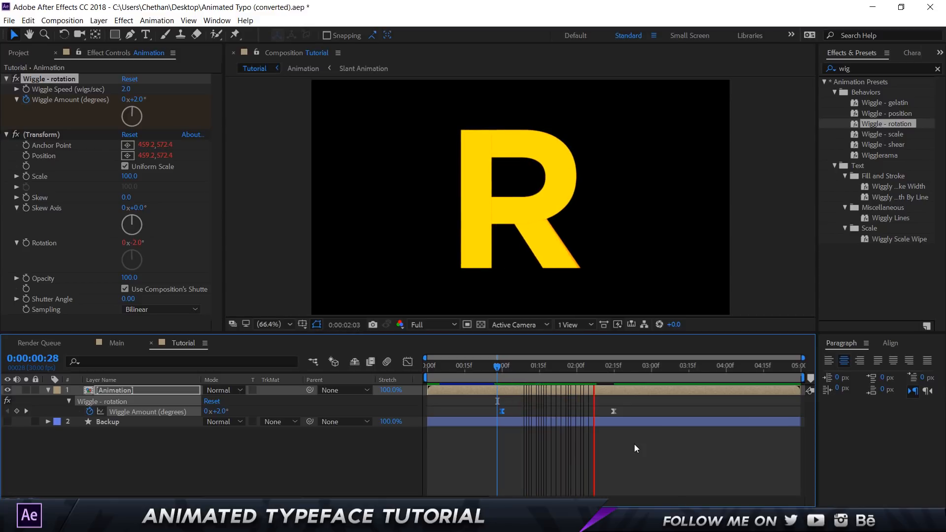
pyautogui.press('space')
# - Show the Animation layer's Position property and add a Position keyframe at 0:00:00:15
pyautogui.moveTo(450, 375); pyautogui.dragTo(380, 373)
pyautogui.press('p')
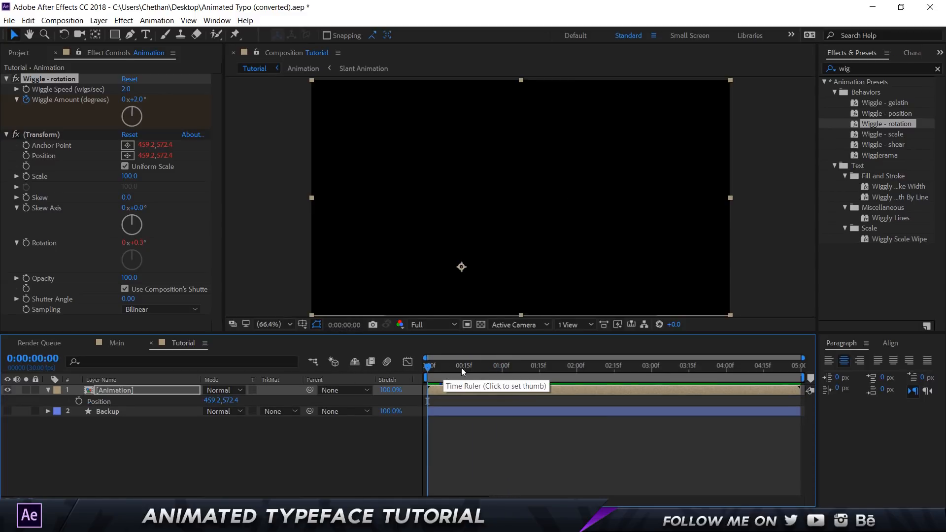
pyautogui.moveTo(461, 367)
pyautogui.mouseDown()
pyautogui.moveTo(444, 372)
pyautogui.moveTo(464, 372)
pyautogui.mouseUp()
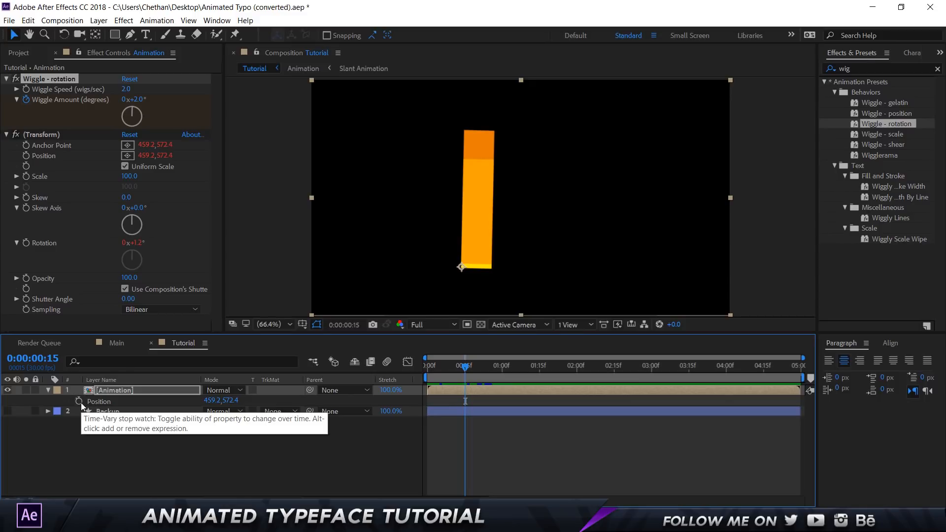
pyautogui.click(80, 402)
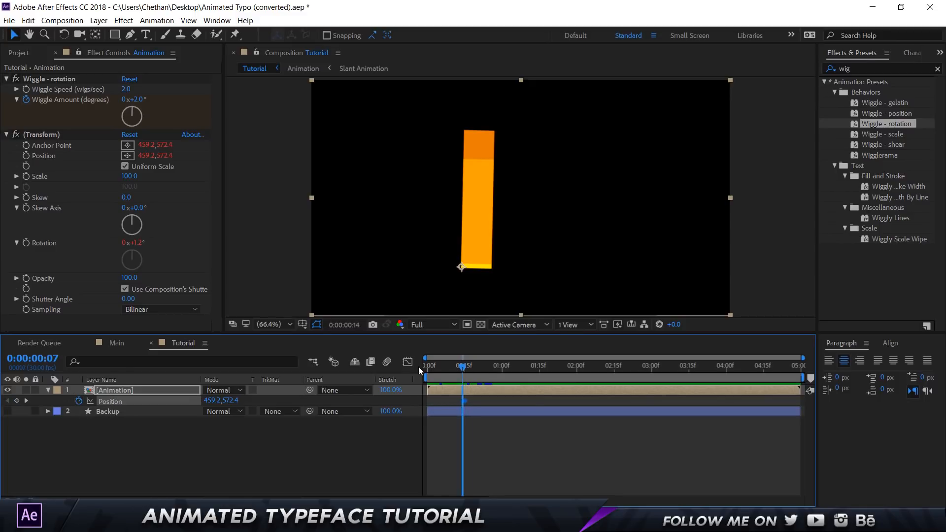
# - At 0:00:00:00, shift the Animation layer 60 px downward to create a starting Position keyframe
pyautogui.press('Home')
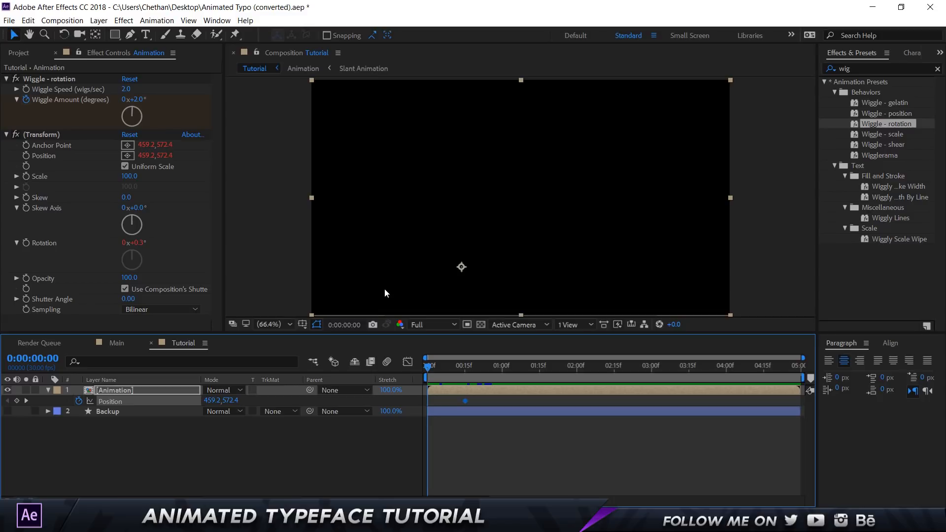
pyautogui.hotkey('shift', 'Down')
pyautogui.hotkey('shift', 'Down')
pyautogui.hotkey('shift', 'Down')
pyautogui.hotkey('shift', 'Down')
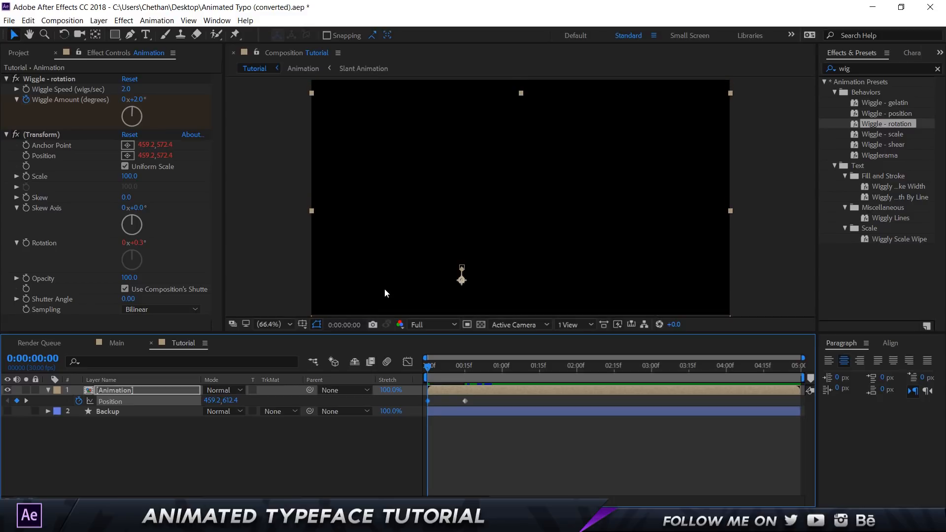
pyautogui.hotkey('shift', 'Down')
pyautogui.hotkey('shift', 'Down')
# - At 0:00:00:10, raise the Animation layer 60 px to add a Position keyframe of 459.2, 532.4
pyautogui.moveTo(427, 368); pyautogui.dragTo(457, 370)
pyautogui.press('pageup')
pyautogui.press('pageup')
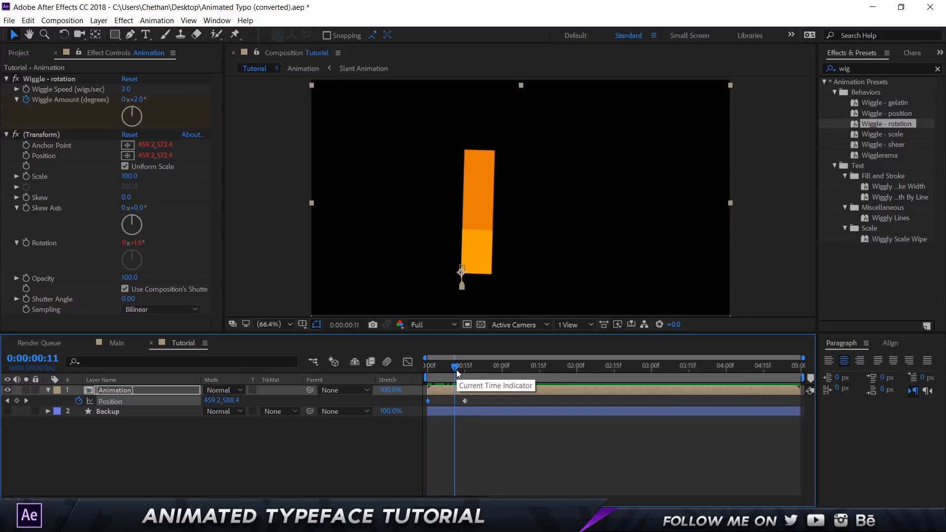
pyautogui.hotkey('shift', 'Up')
pyautogui.hotkey('shift', 'Up')
pyautogui.hotkey('shift', 'Up')
pyautogui.hotkey('shift', 'Up')
pyautogui.hotkey('shift', 'Up')
pyautogui.hotkey('shift', 'Up')
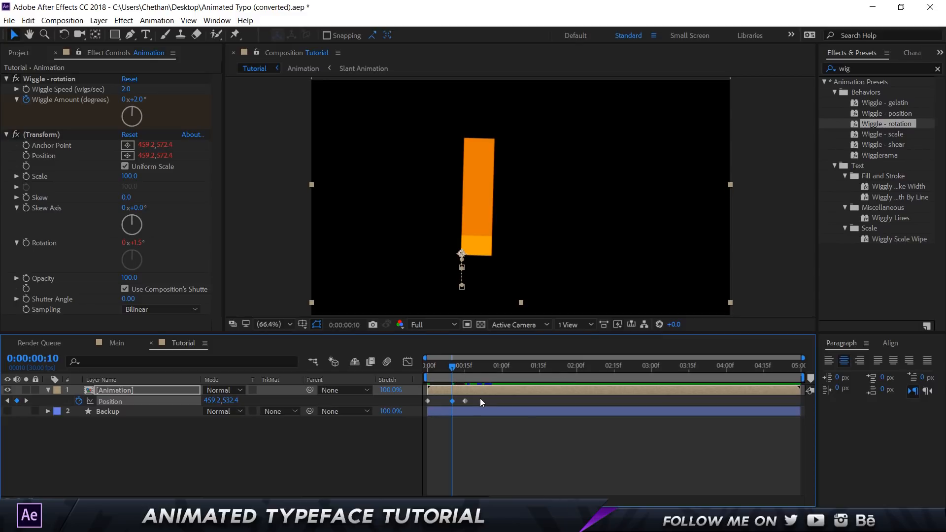
# - Apply Easy Ease to all three Position keyframes of the Animation layer
pyautogui.moveTo(480, 398); pyautogui.dragTo(425, 401)
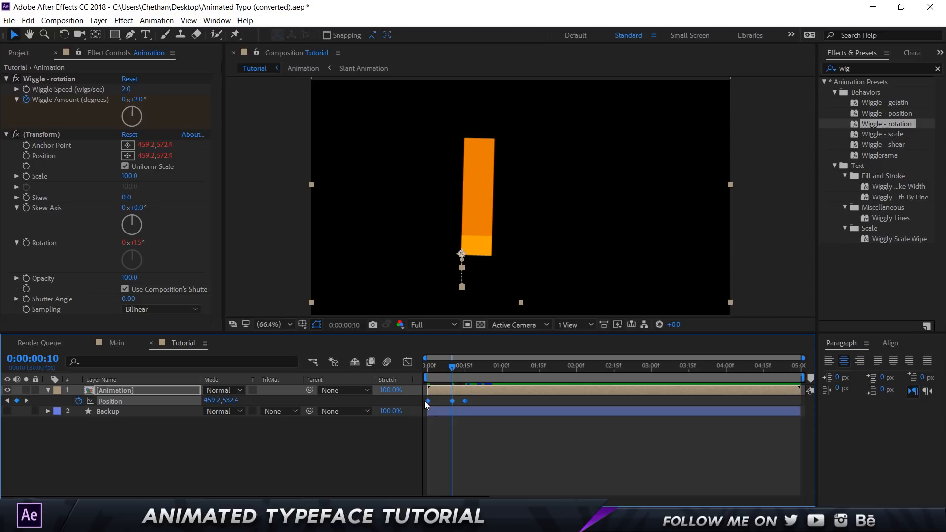
pyautogui.rightClick(468, 401)
pyautogui.moveTo(493, 399)
pyautogui.click(622, 429)
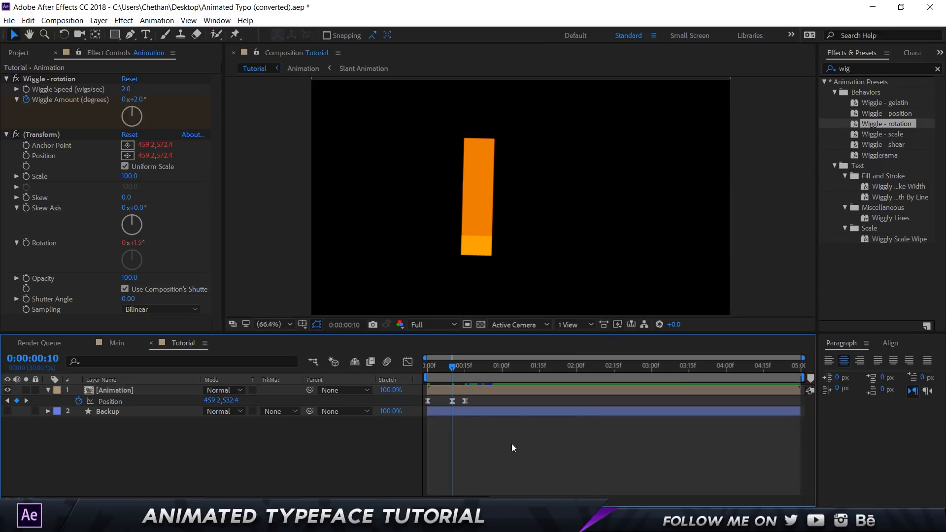
# - Play back the eased position bounce repeatedly from the start of the Tutorial composition
pyautogui.press('Home')
pyautogui.press('space')
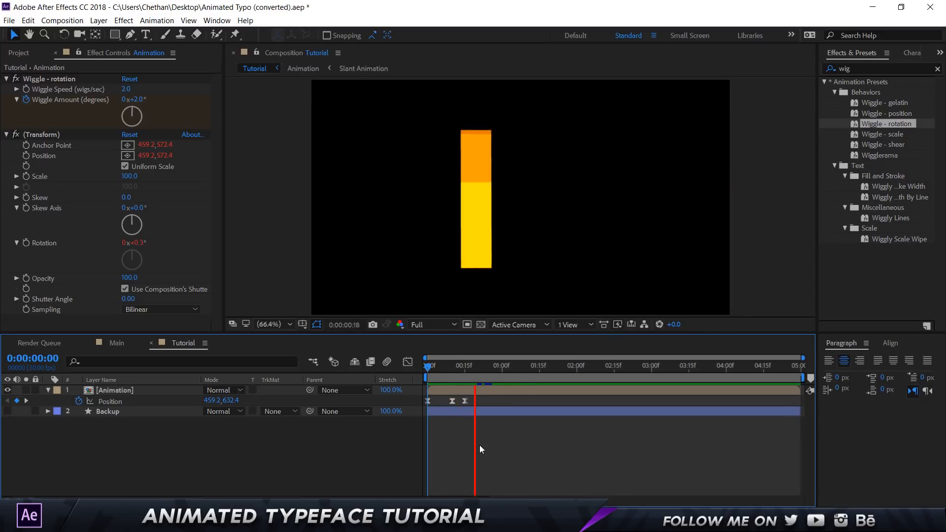
pyautogui.press('space')
pyautogui.moveTo(445, 367); pyautogui.dragTo(425, 368)
pyautogui.press('space')
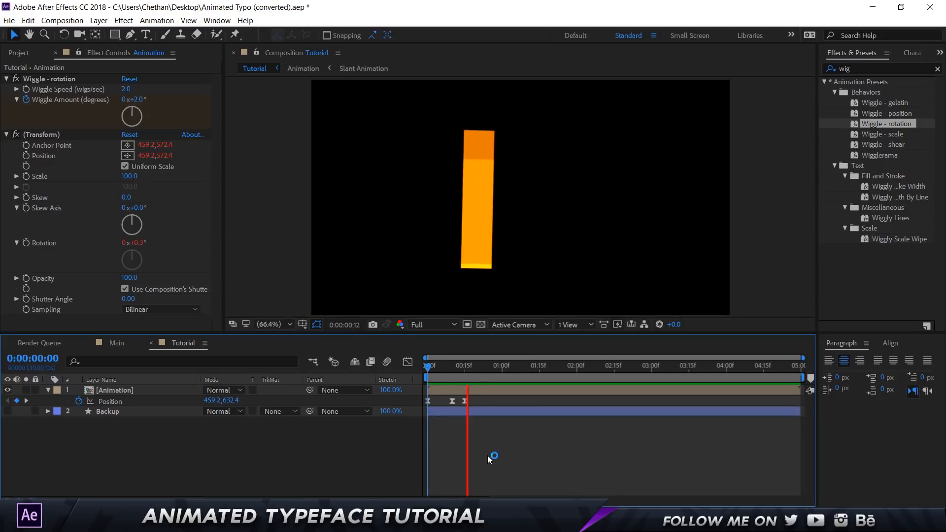
pyautogui.press('space')
pyautogui.press('space')
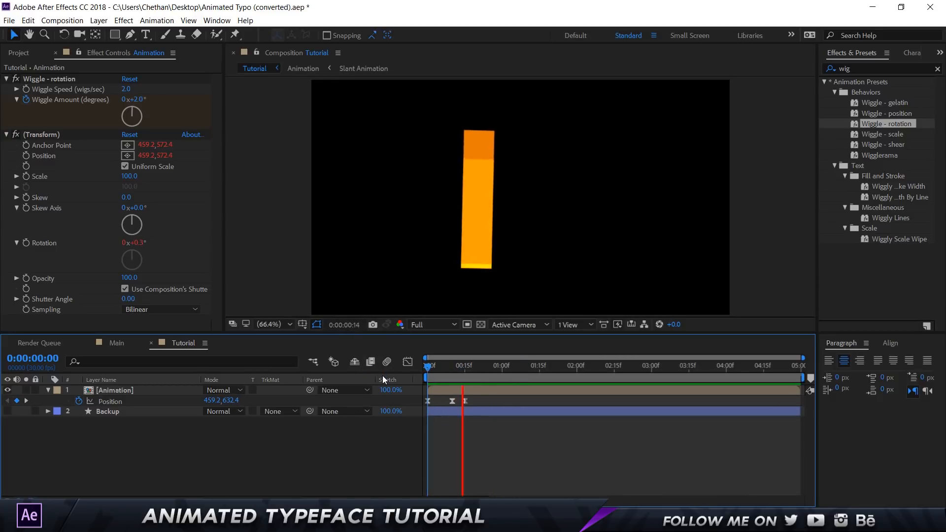
pyautogui.press('space')
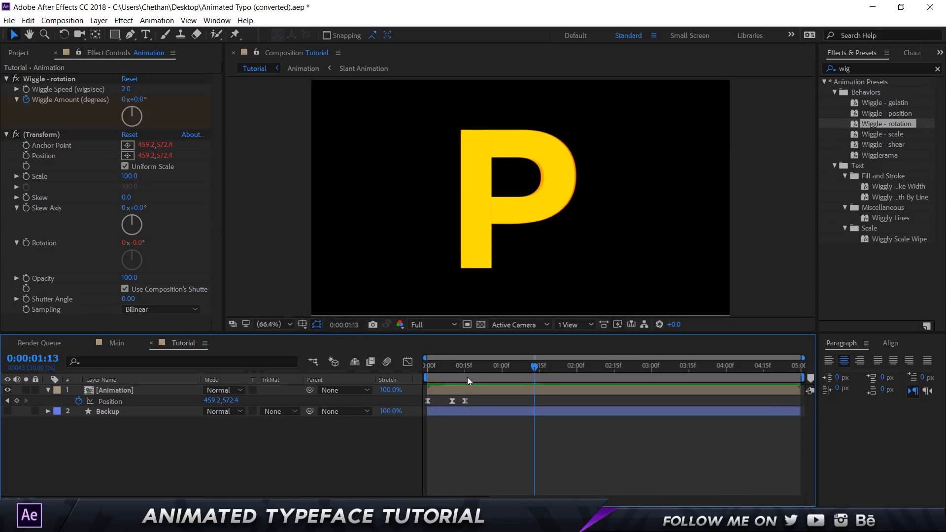
# - Move the Animation layer's last two Position keyframes 5 frames later, starting at 0:00:00:15, and play back the result
pyautogui.press('j')
pyautogui.moveTo(471, 398)
pyautogui.mouseDown()
pyautogui.moveTo(448, 400)
pyautogui.moveTo(465, 401)
pyautogui.mouseUp()
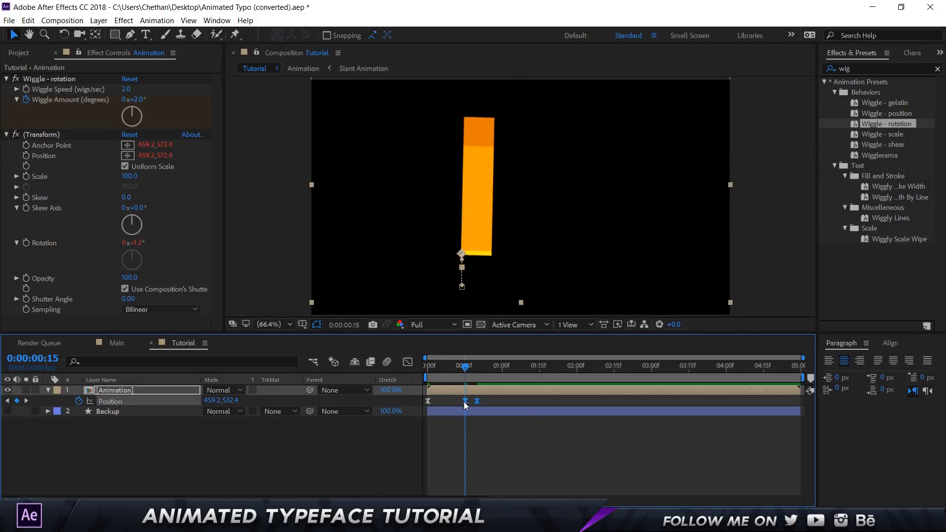
pyautogui.moveTo(464, 368); pyautogui.dragTo(372, 367)
pyautogui.click(447, 447)
pyautogui.press('space')
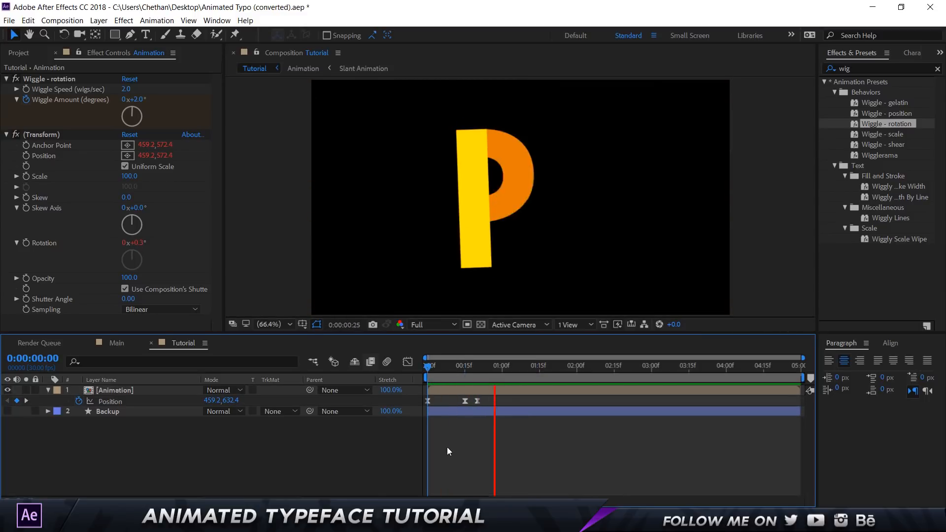
pyautogui.press('space')
# - Replay the animation with the retimed bounce and wiggle, and save the project
pyautogui.moveTo(437, 367); pyautogui.dragTo(363, 364)
pyautogui.press('space')
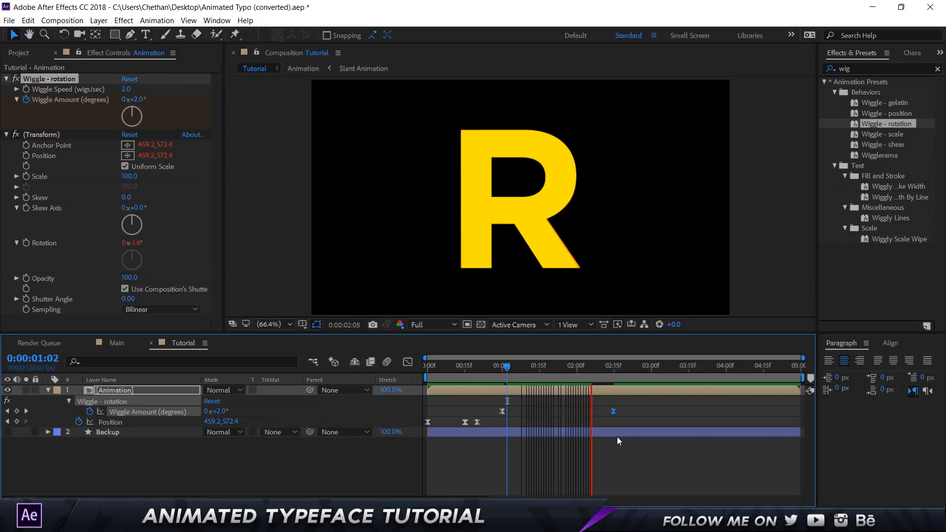
pyautogui.press('space')
pyautogui.hotkey('ctrl', 's')
pyautogui.click(536, 464)
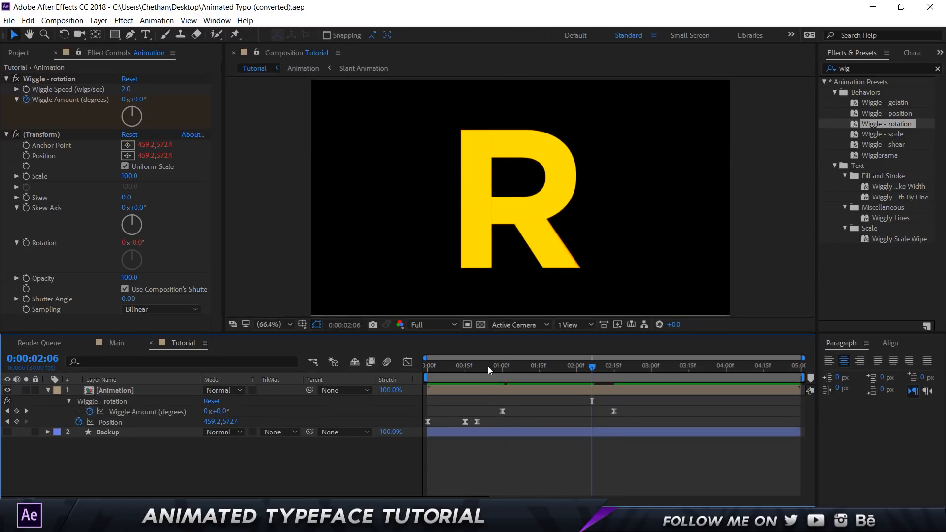
# - Look at the opening frames of the finished Main composition for reference and return to the Tutorial composition
pyautogui.moveTo(494, 366); pyautogui.dragTo(447, 369)
pyautogui.click(116, 342)
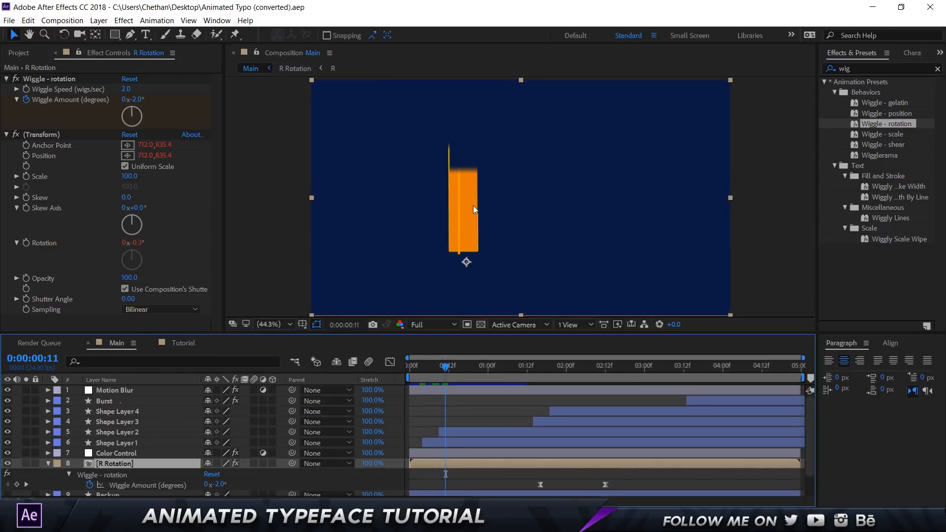
pyautogui.click(183, 342)
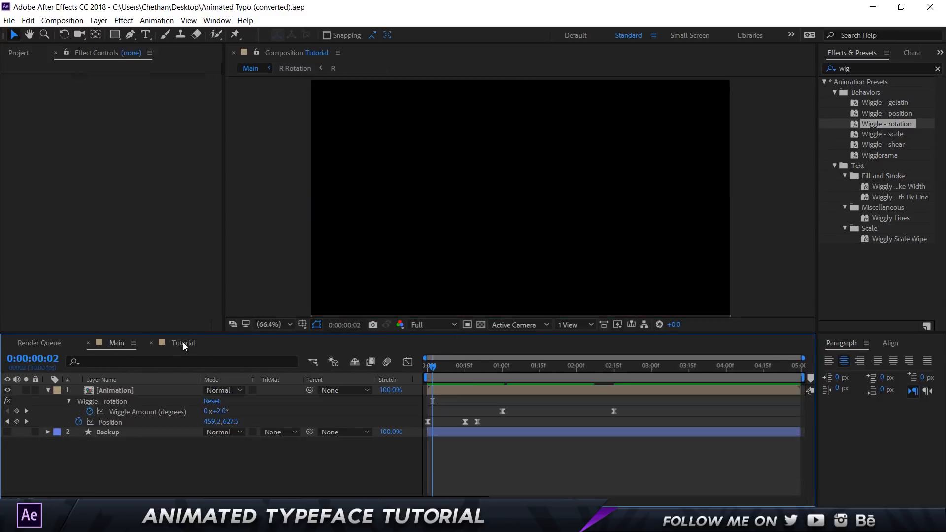
# - Duplicate the Backup layer, rename the copy Stroke, and make it visible
pyautogui.click(117, 430)
pyautogui.hotkey('ctrl', 'd')
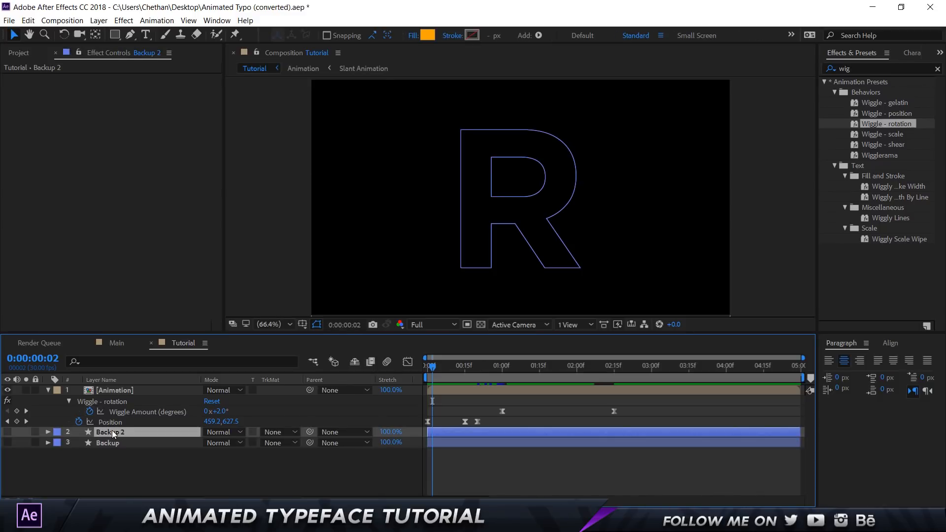
pyautogui.press('Return')
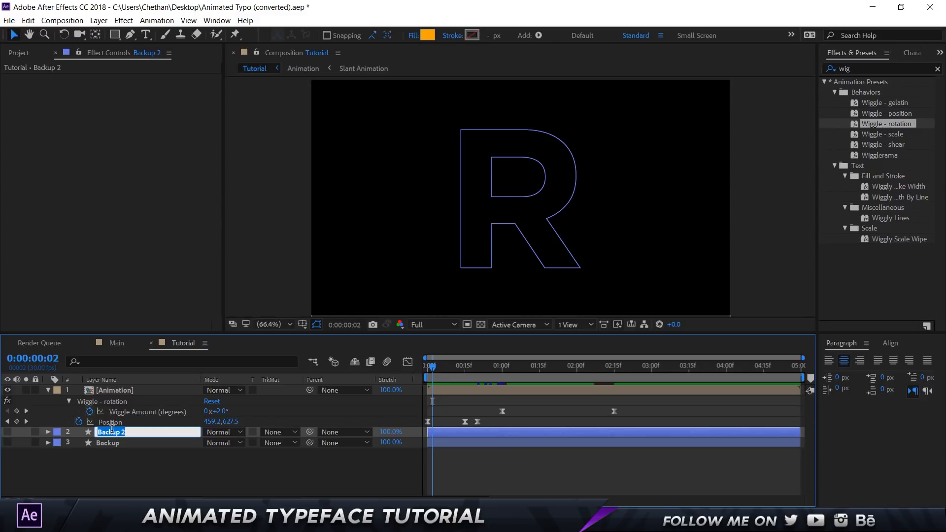
pyautogui.write('Stroke')
pyautogui.press('Return')
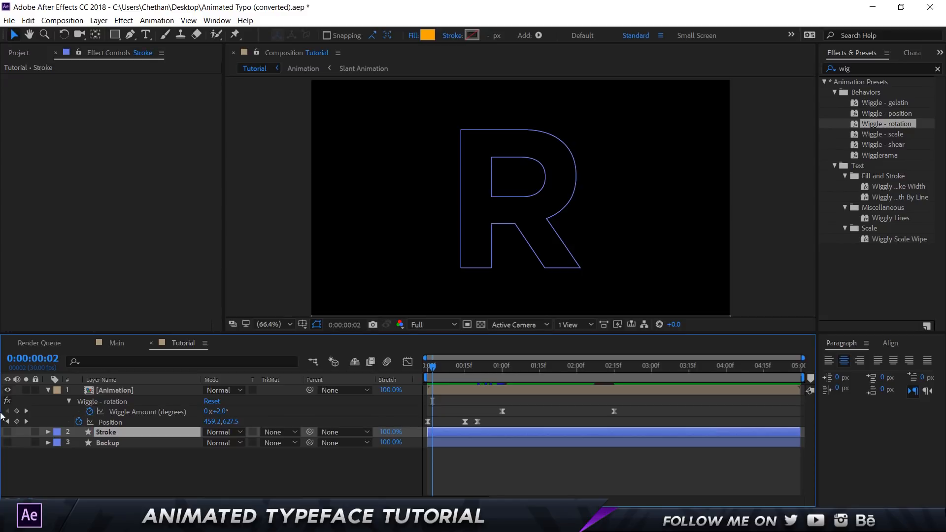
pyautogui.click(7, 433)
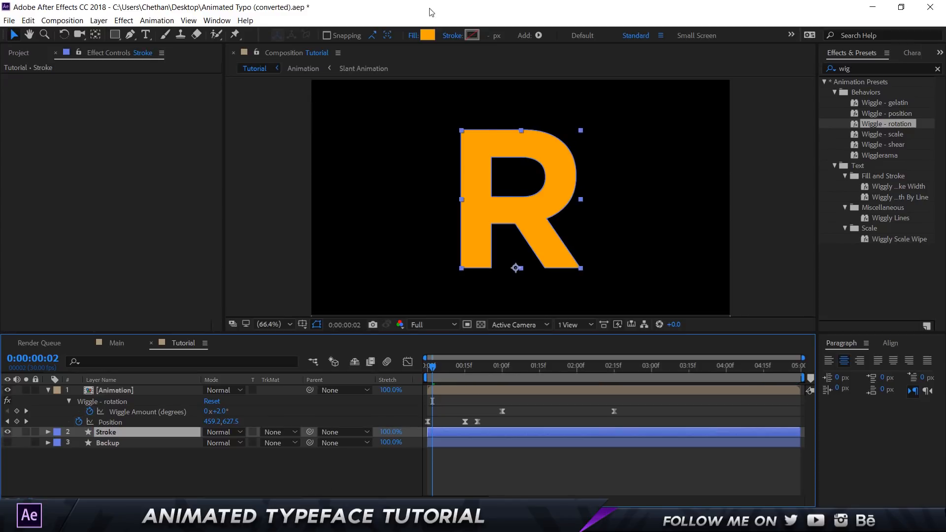
# - Set the Stroke layer's fill to None and its stroke to Solid Color
pyautogui.click(413, 36)
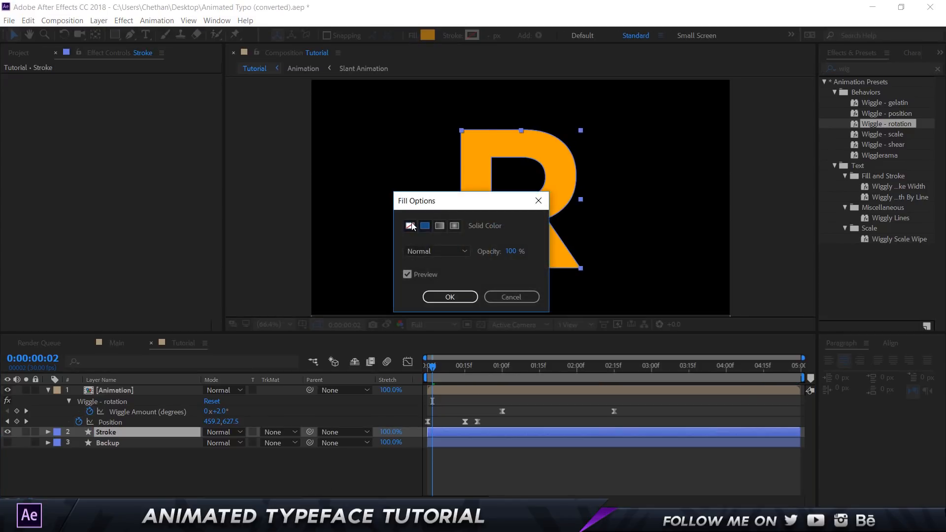
pyautogui.click(410, 226)
pyautogui.click(462, 298)
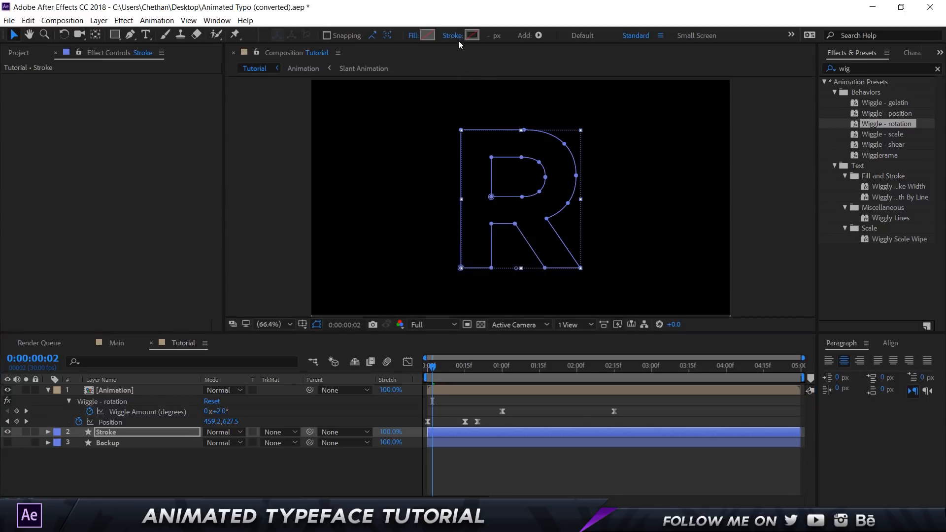
pyautogui.click(457, 38)
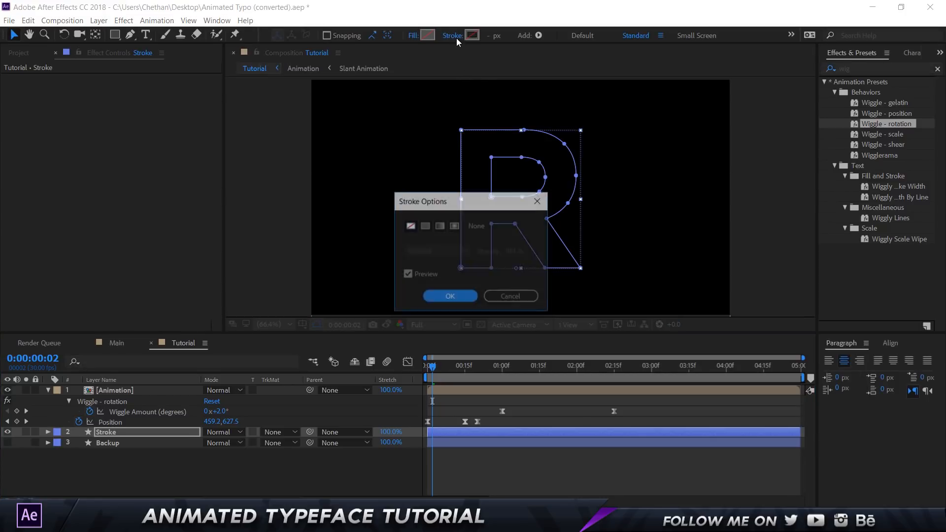
pyautogui.click(424, 226)
pyautogui.click(446, 296)
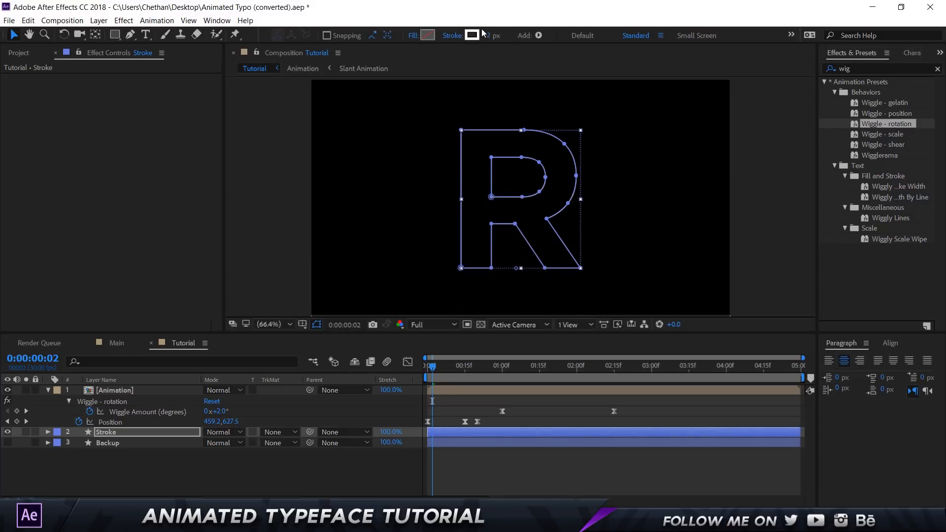
# - At 0:00:01:21, sample the letter's yellow (FFE100) as the Stroke layer's stroke color and hide the Animation layer
pyautogui.moveTo(504, 370); pyautogui.dragTo(555, 370)
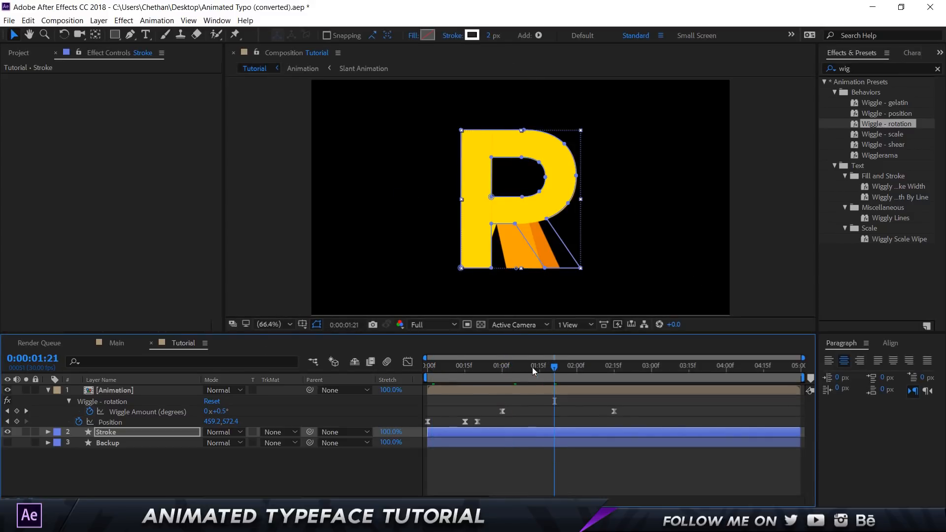
pyautogui.click(470, 36)
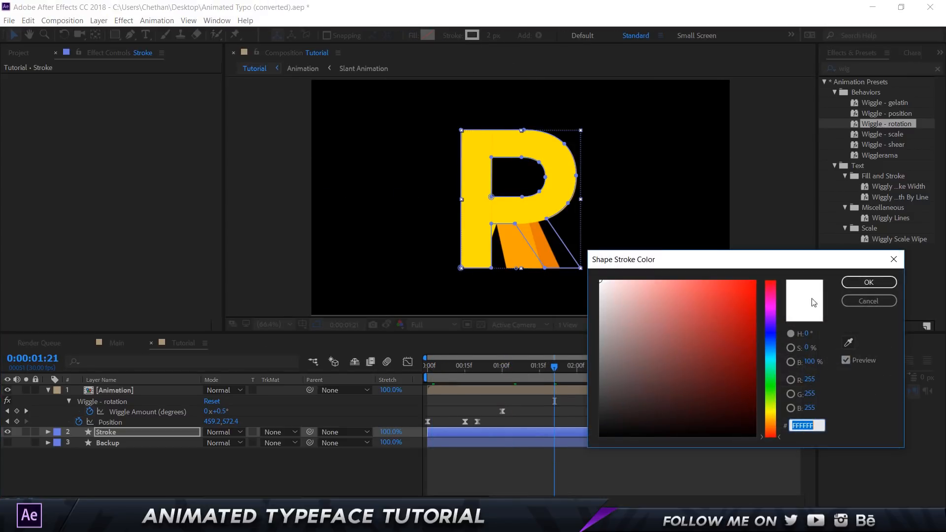
pyautogui.click(848, 342)
pyautogui.click(508, 140)
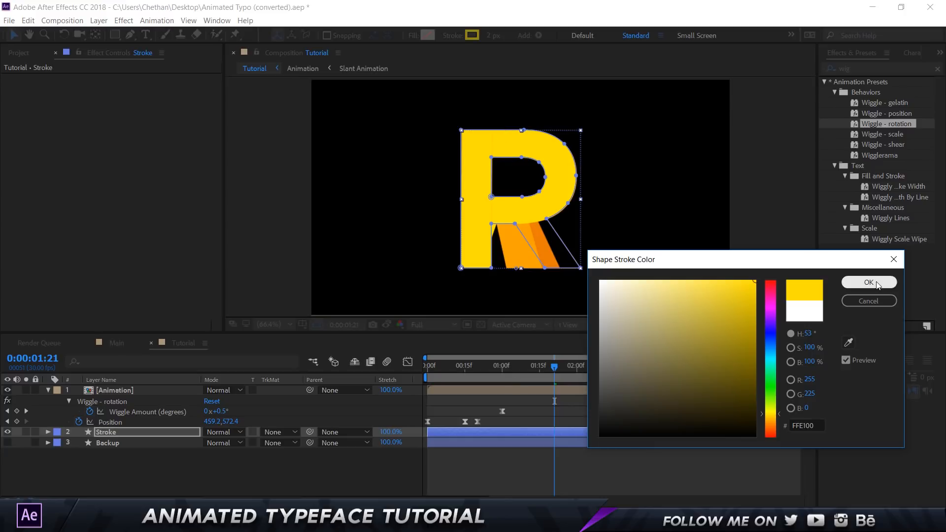
pyautogui.click(869, 282)
pyautogui.click(7, 389)
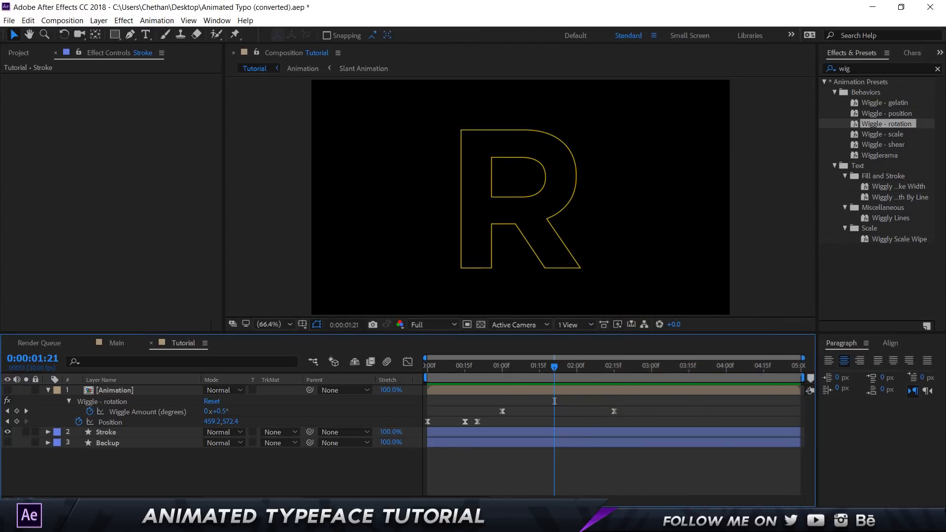
# - Return to 0:00:00:00 and add Trim Paths to the Stroke layer's contents
pyautogui.moveTo(456, 366); pyautogui.dragTo(425, 367)
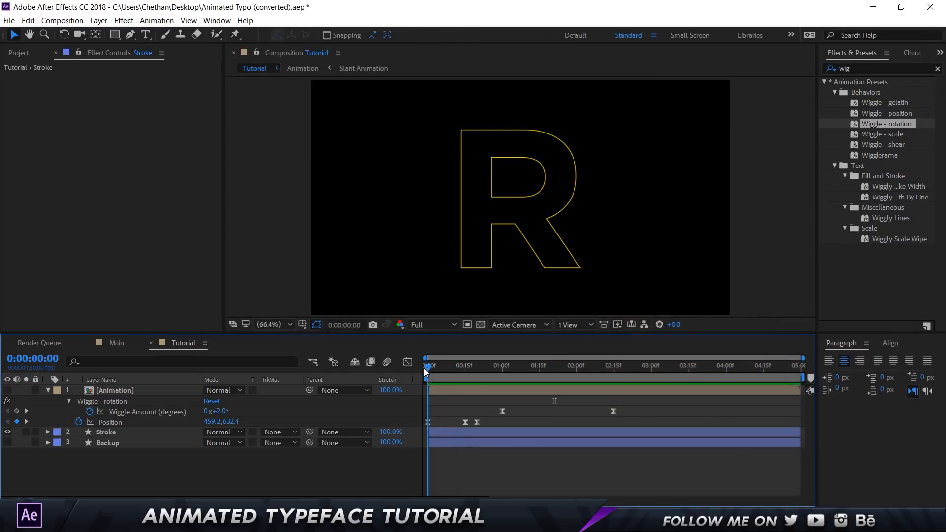
pyautogui.click(102, 432)
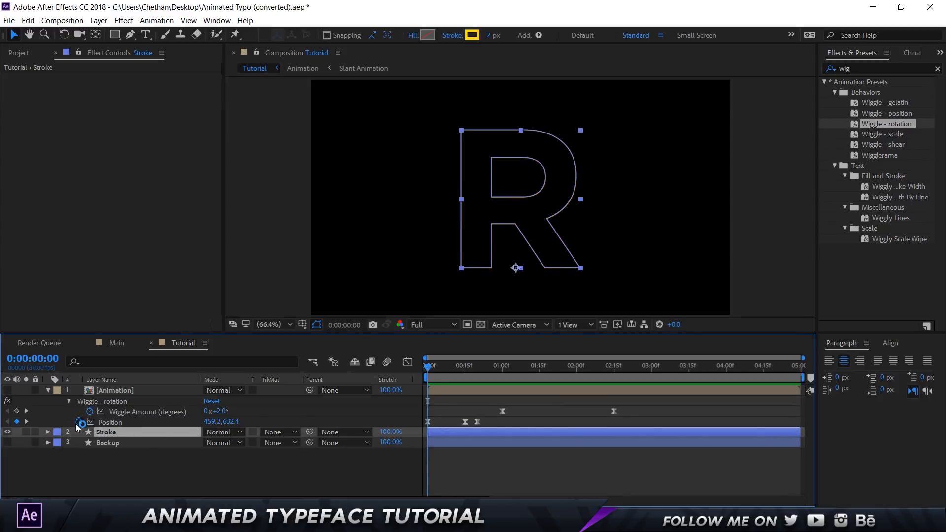
pyautogui.click(48, 432)
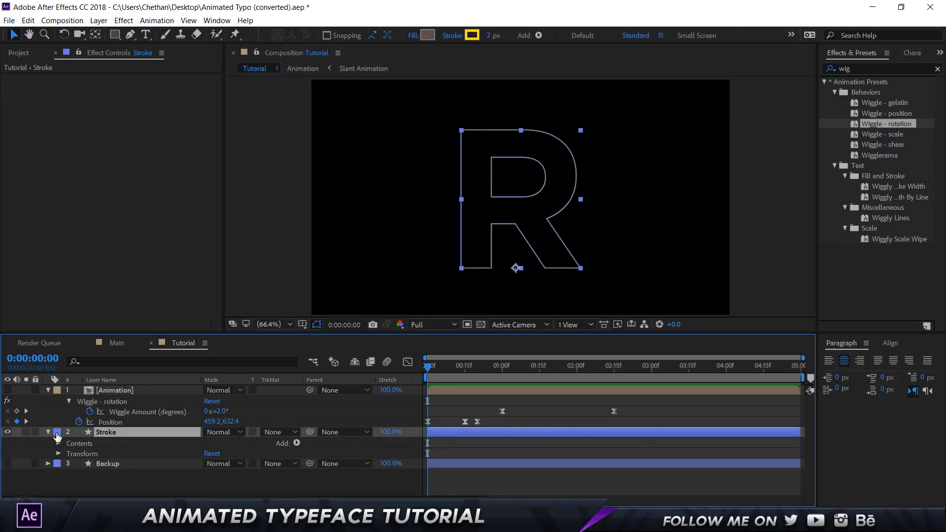
pyautogui.click(296, 443)
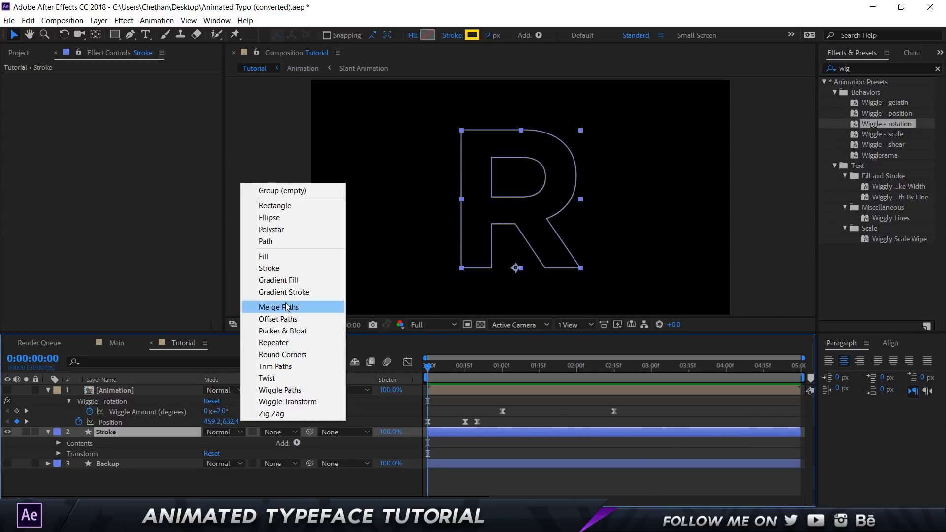
pyautogui.click(288, 366)
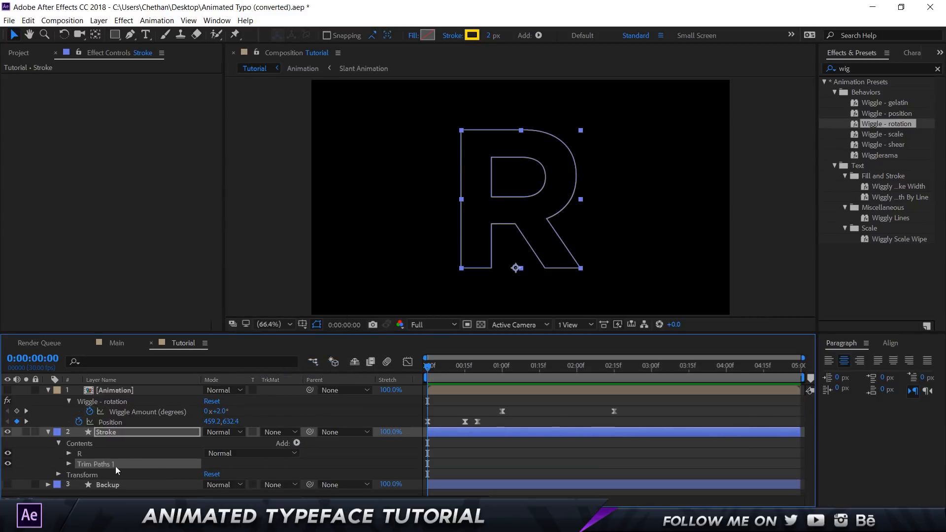
# - Hide the shape path outlines in the composition view and expand the Trim Paths properties of the Stroke layer
pyautogui.click(316, 328)
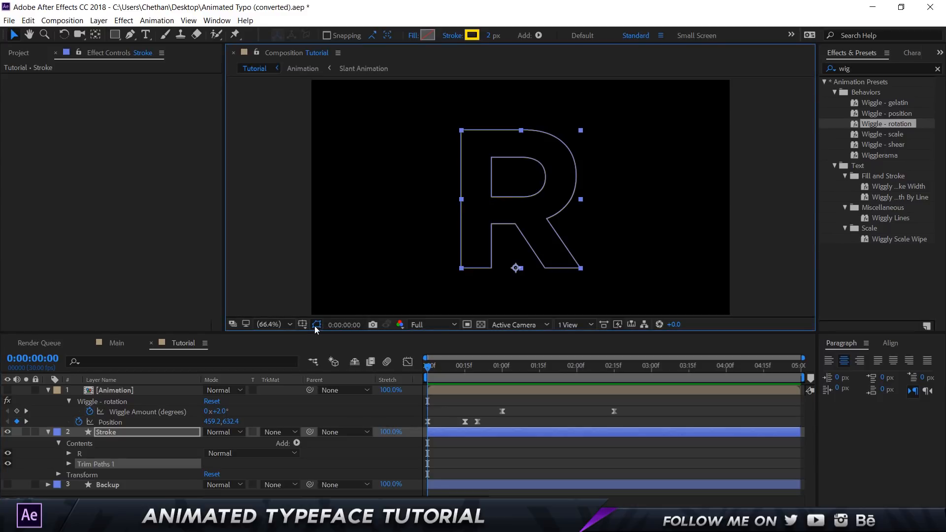
pyautogui.click(316, 328)
pyautogui.click(68, 463)
pyautogui.scroll(-2, 168, 451)
pyautogui.moveTo(211, 438)
pyautogui.mouseDown()
pyautogui.moveTo(248, 437)
pyautogui.moveTo(199, 438)
pyautogui.mouseUp()
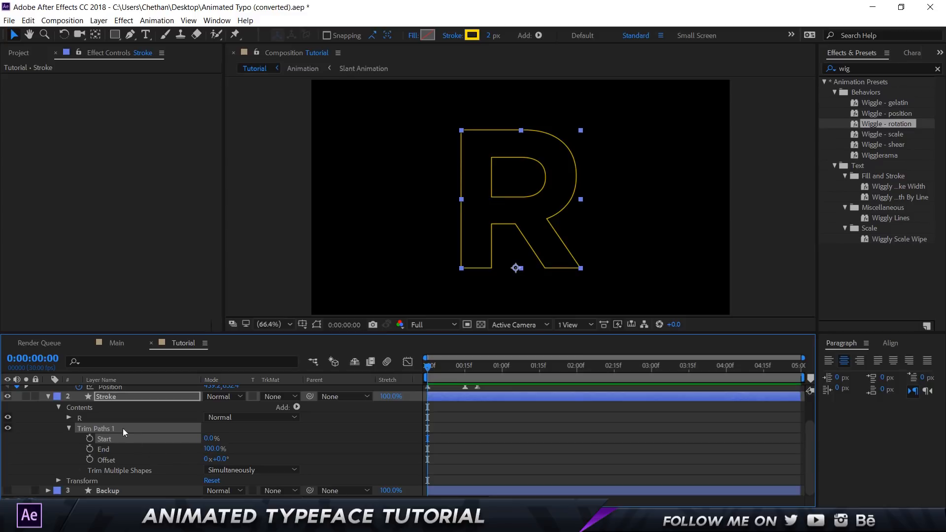
# - Delete the path forming the R's inner counter from the R group of the Stroke layer
pyautogui.click(69, 417)
pyautogui.click(93, 429)
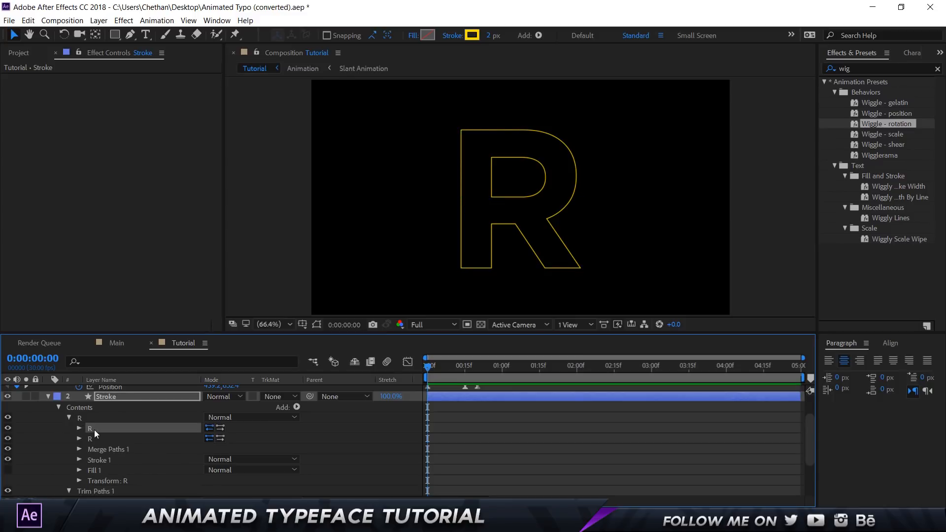
pyautogui.press('Delete')
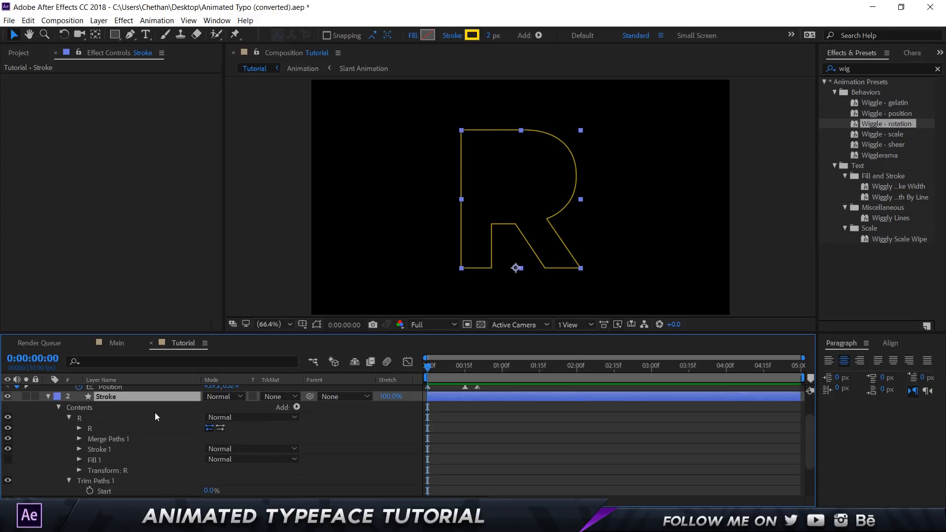
# - Set the Stroke layer's Trim Paths to Start 100%, End 100% and Offset 0x+40°
pyautogui.click(69, 417)
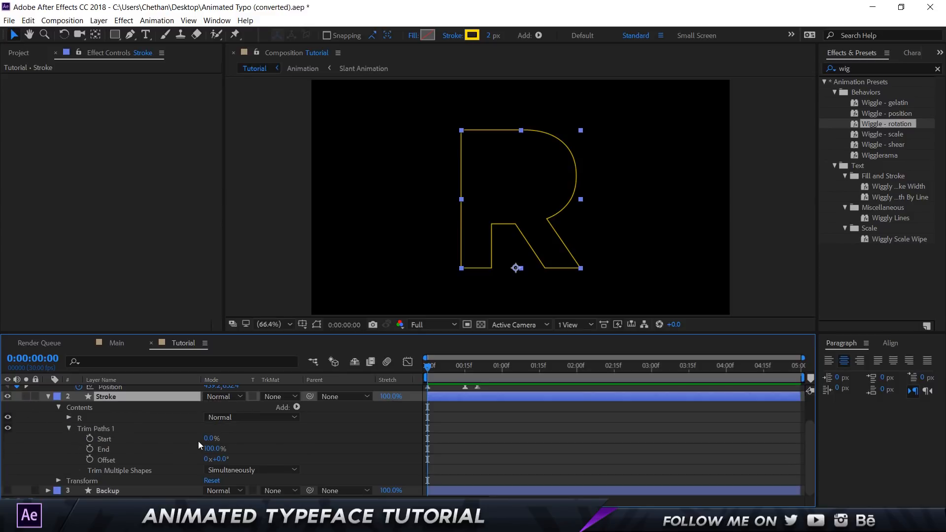
pyautogui.moveTo(208, 437)
pyautogui.mouseDown()
pyautogui.moveTo(288, 434)
pyautogui.moveTo(240, 433)
pyautogui.mouseUp()
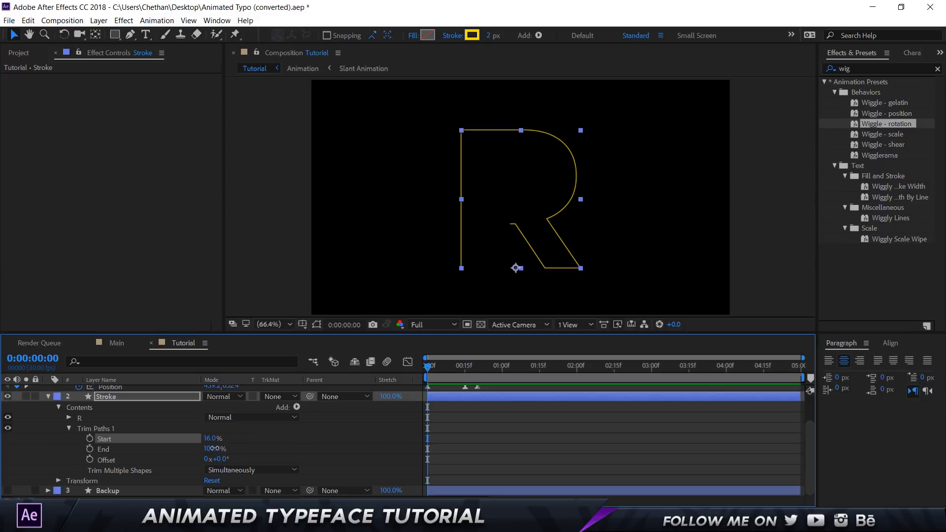
pyautogui.moveTo(214, 448)
pyautogui.mouseDown()
pyautogui.moveTo(217, 457)
pyautogui.moveTo(207, 452)
pyautogui.mouseUp()
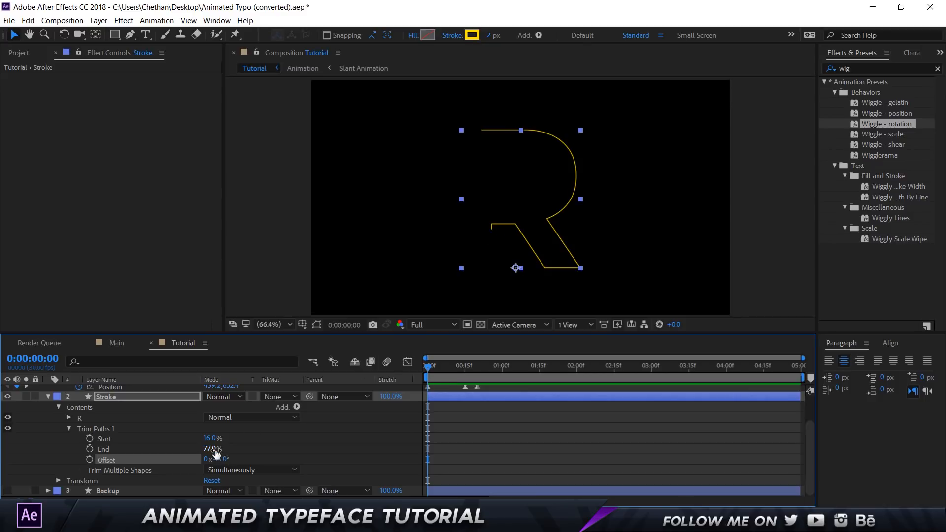
pyautogui.moveTo(211, 448)
pyautogui.mouseDown()
pyautogui.moveTo(195, 450)
pyautogui.moveTo(211, 438)
pyautogui.moveTo(169, 443)
pyautogui.mouseUp()
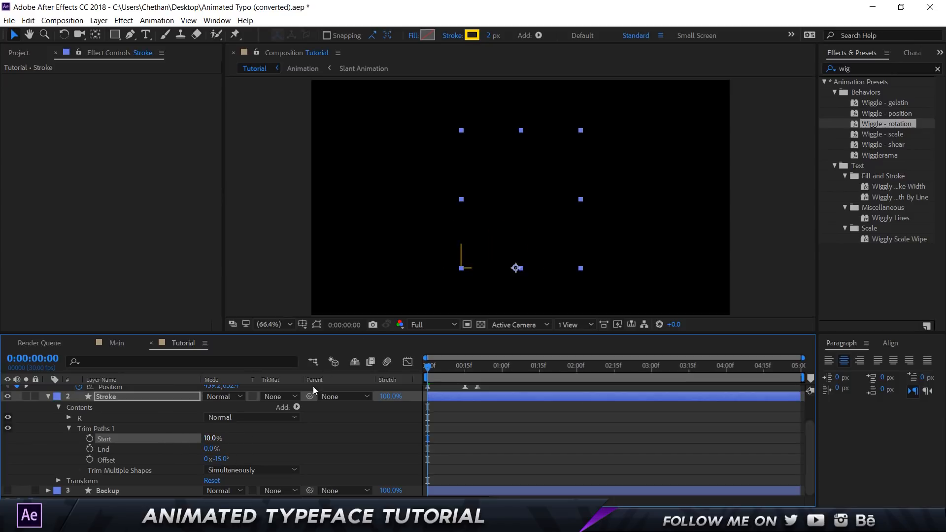
pyautogui.moveTo(217, 458)
pyautogui.mouseDown()
pyautogui.moveTo(249, 453)
pyautogui.moveTo(251, 441)
pyautogui.moveTo(183, 449)
pyautogui.moveTo(219, 449)
pyautogui.mouseUp()
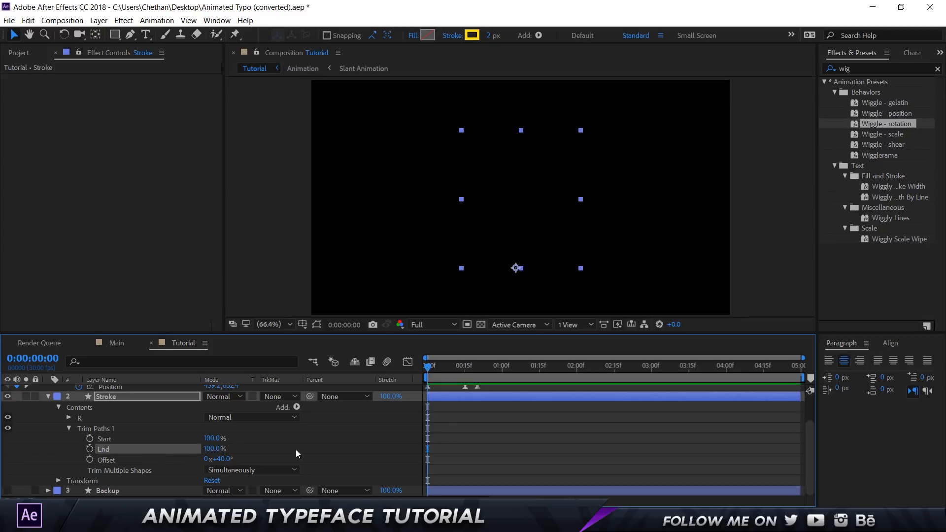
# - Keyframe the Stroke layer's Trim Paths End at 100% at 0:00:00:00 and 62% at 0:00:00:12
pyautogui.click(111, 397)
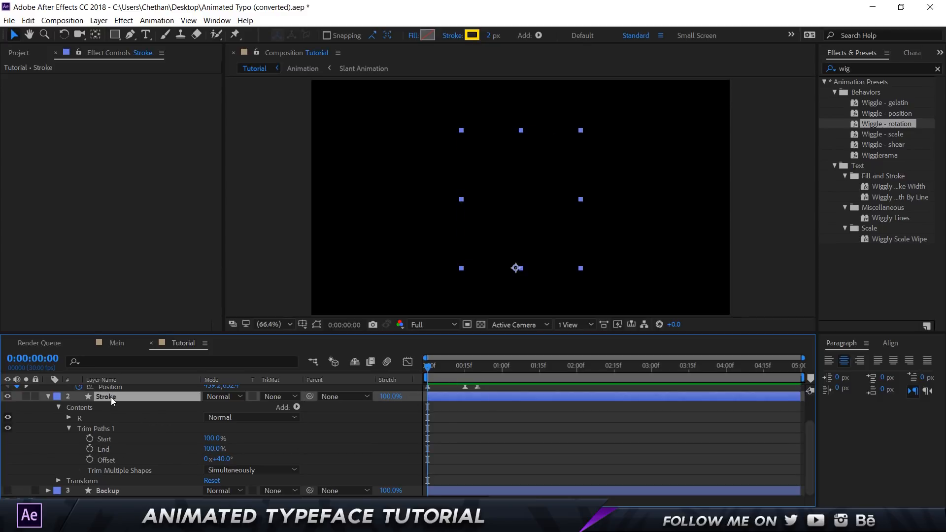
pyautogui.click(90, 449)
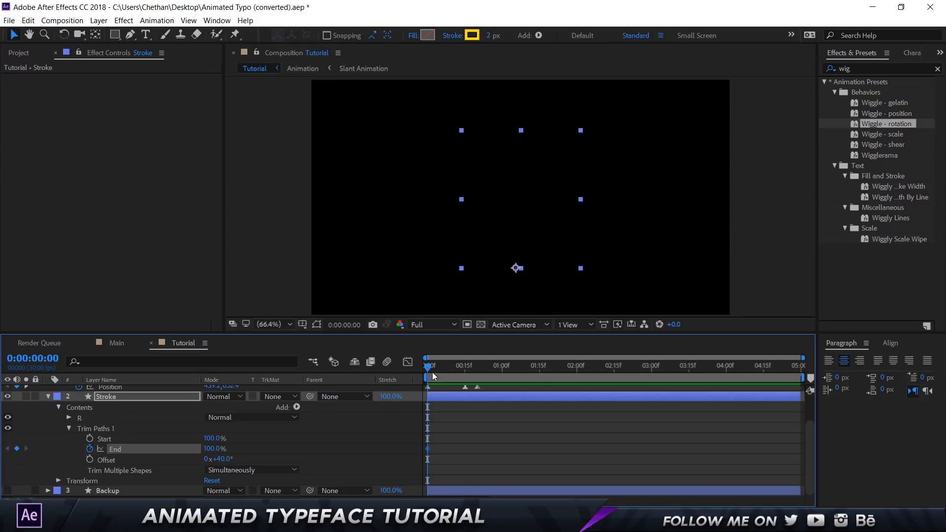
pyautogui.moveTo(433, 371); pyautogui.dragTo(465, 371)
pyautogui.scroll(2, 1, 409)
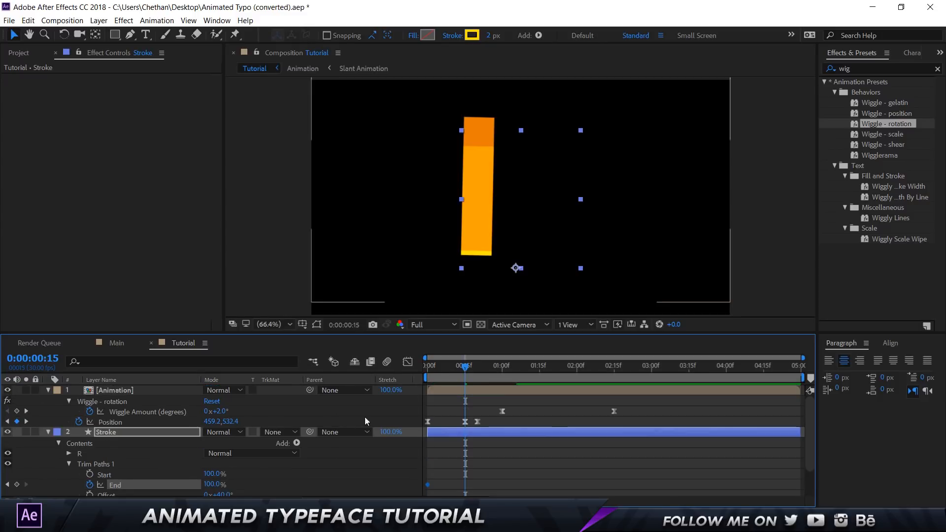
pyautogui.scroll(-3, 556, 409)
pyautogui.moveTo(465, 370)
pyautogui.mouseDown()
pyautogui.moveTo(436, 370)
pyautogui.moveTo(455, 370)
pyautogui.mouseUp()
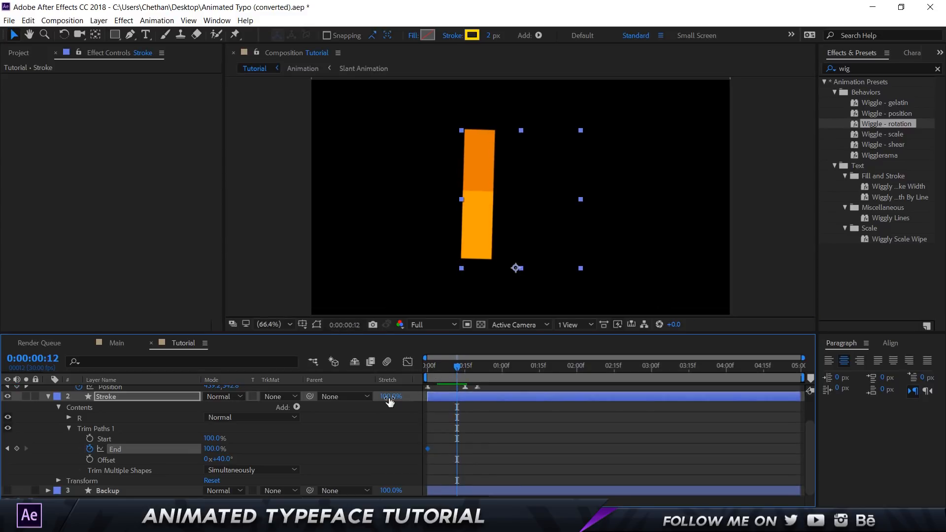
pyautogui.moveTo(211, 448); pyautogui.dragTo(188, 449)
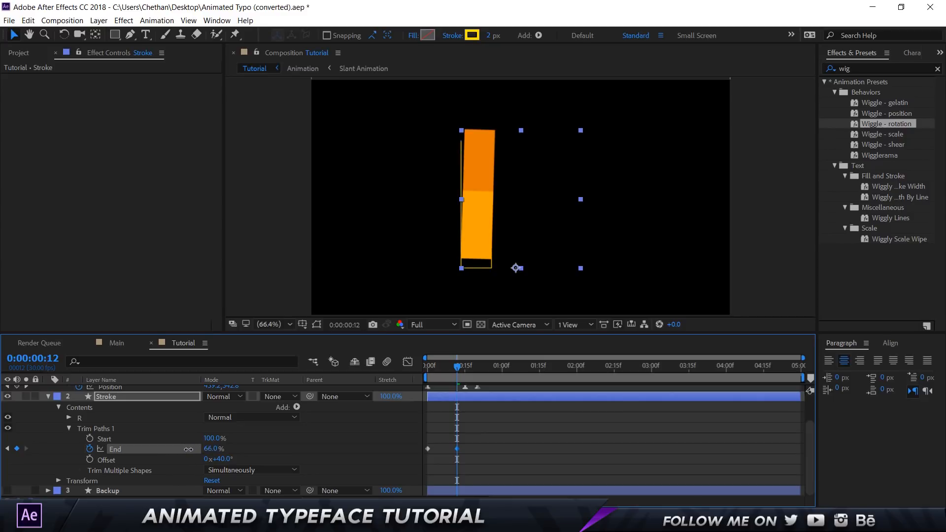
# - Apply Easy Ease to both End keyframes of the Stroke layer's Trim Paths
pyautogui.moveTo(483, 464); pyautogui.dragTo(428, 453)
pyautogui.rightClick(427, 449)
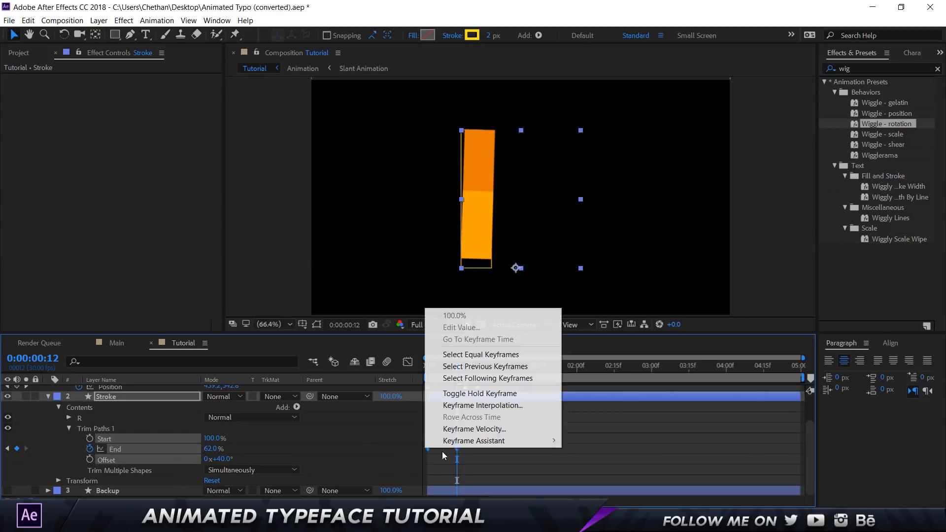
pyautogui.moveTo(521, 440)
pyautogui.click(607, 371)
pyautogui.click(385, 427)
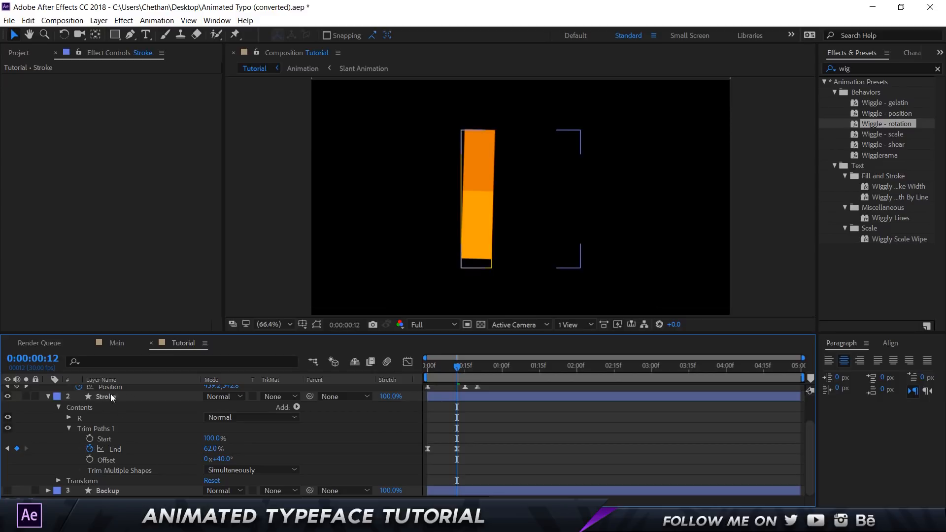
# - Move the Stroke layer out of the Tutorial composition into the Animation composition, placing it above all other layers
pyautogui.scroll(3, 129, 411)
pyautogui.click(96, 389)
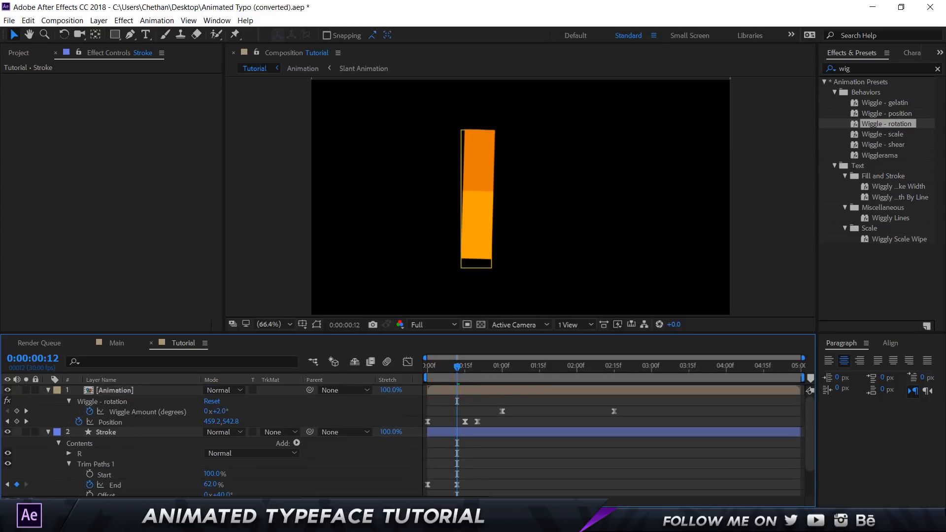
pyautogui.click(129, 431)
pyautogui.click(110, 434)
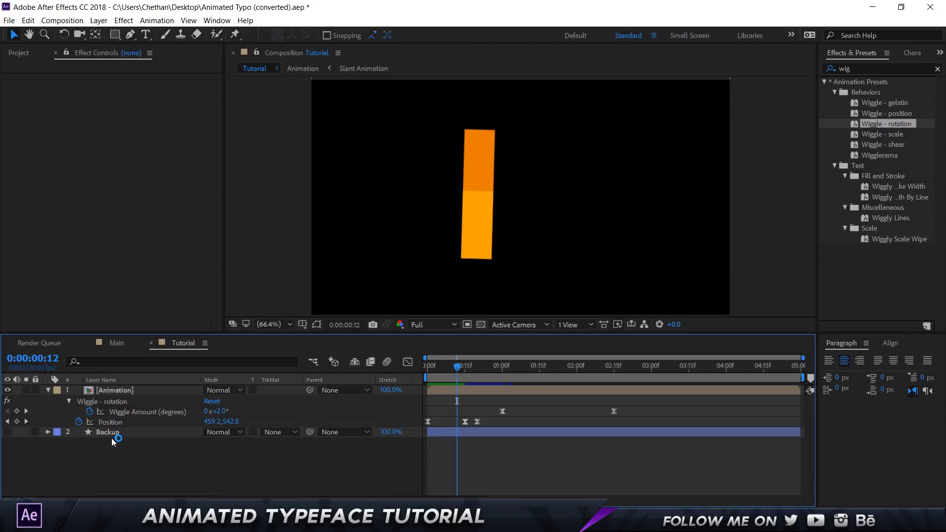
pyautogui.doubleClick(119, 393)
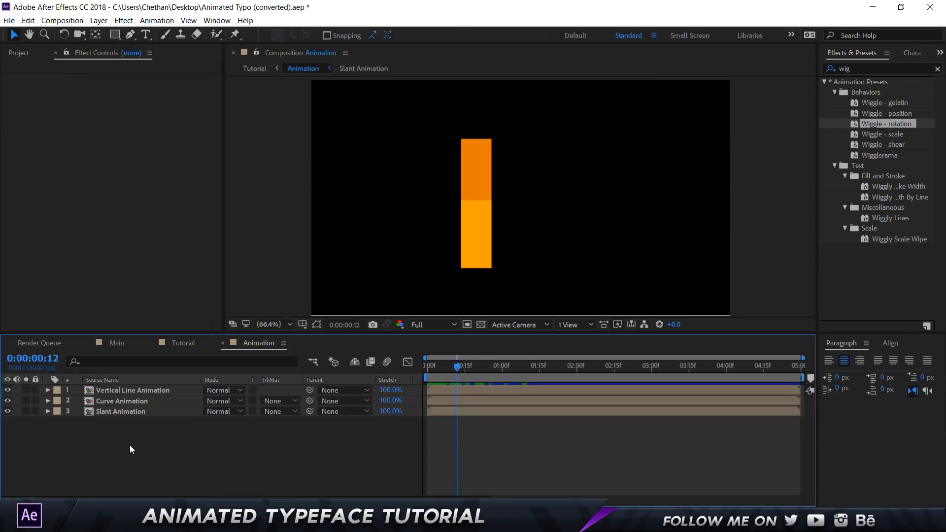
pyautogui.hotkey('ctrl', 'v')
pyautogui.hotkey('ctrl', 'shift', '[')
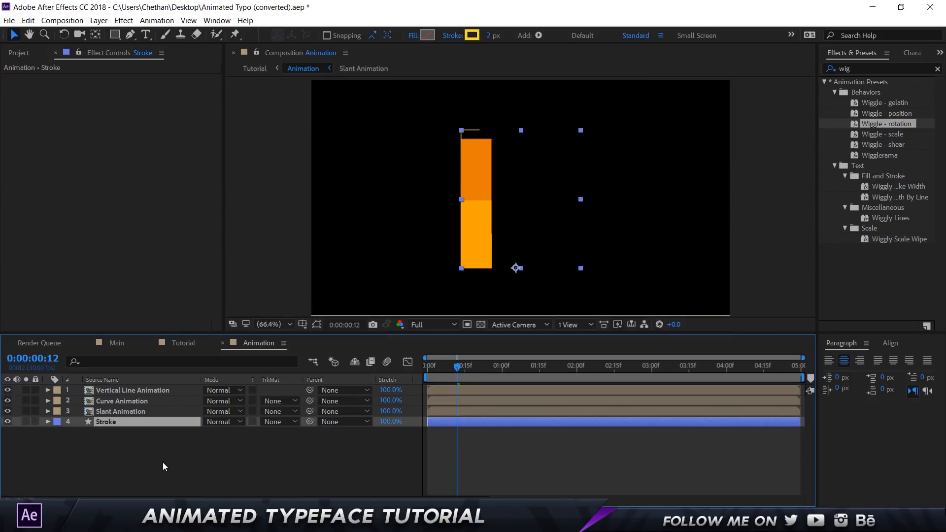
pyautogui.moveTo(113, 421); pyautogui.dragTo(110, 387)
pyautogui.click(415, 434)
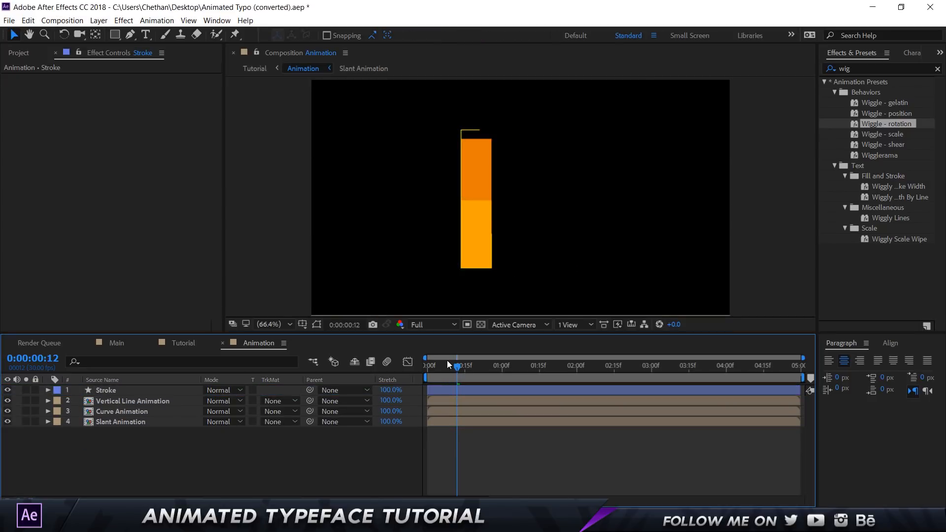
# - Shift the Vertical Line, Curve and Slant Animation layers together so they start at 0:00:00:05
pyautogui.press('space')
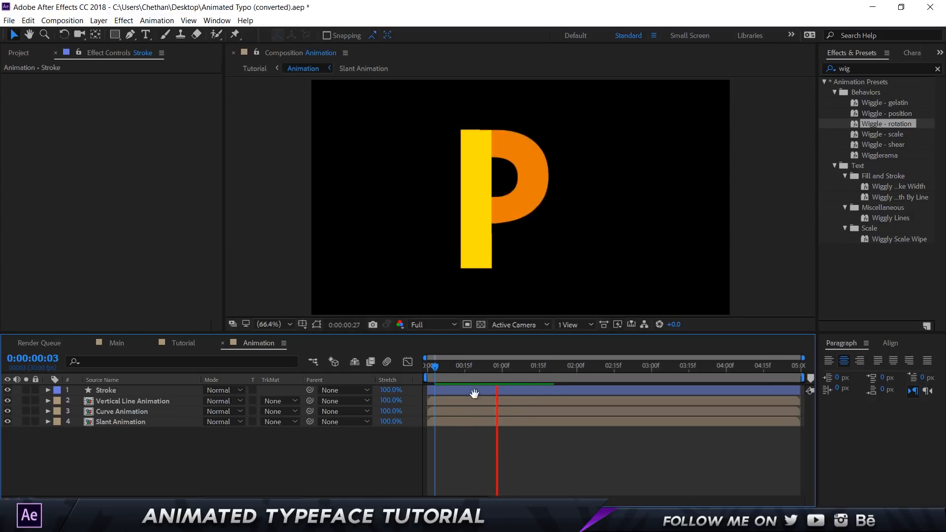
pyautogui.moveTo(424, 375)
pyautogui.mouseDown()
pyautogui.moveTo(443, 372)
pyautogui.moveTo(433, 371)
pyautogui.mouseUp()
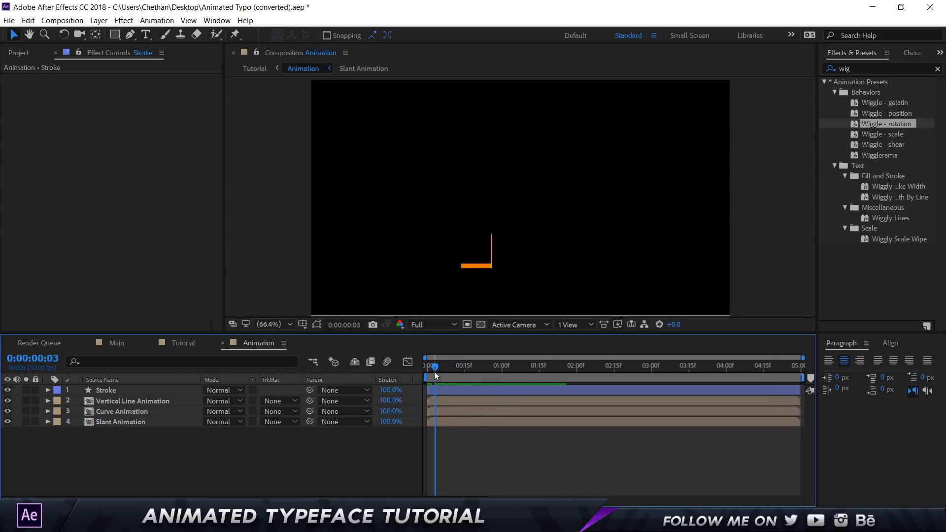
pyautogui.click(442, 403)
pyautogui.keyDown('shift'); pyautogui.click(448, 421); pyautogui.keyUp('shift')
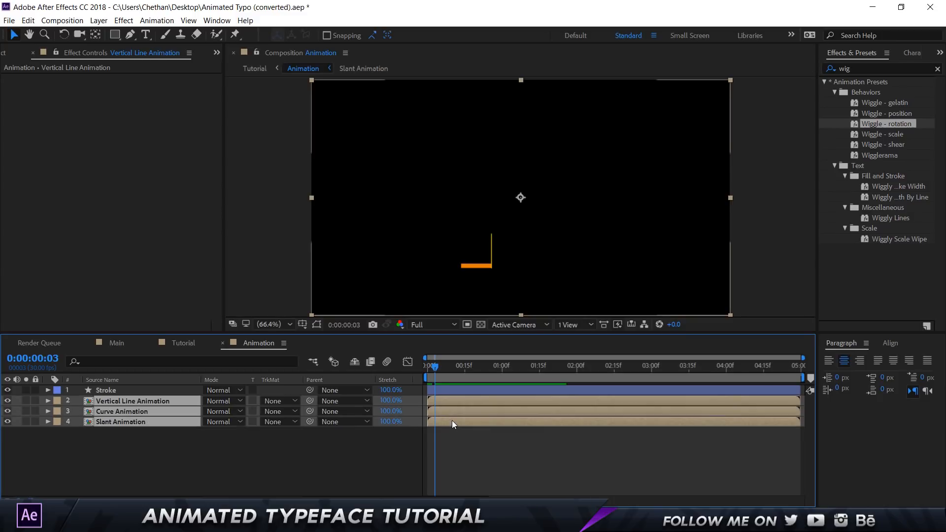
pyautogui.moveTo(434, 368); pyautogui.dragTo(411, 368)
pyautogui.press('pagedown')
pyautogui.press('pagedown')
pyautogui.press('pagedown')
pyautogui.press('pagedown')
pyautogui.press('pagedown')
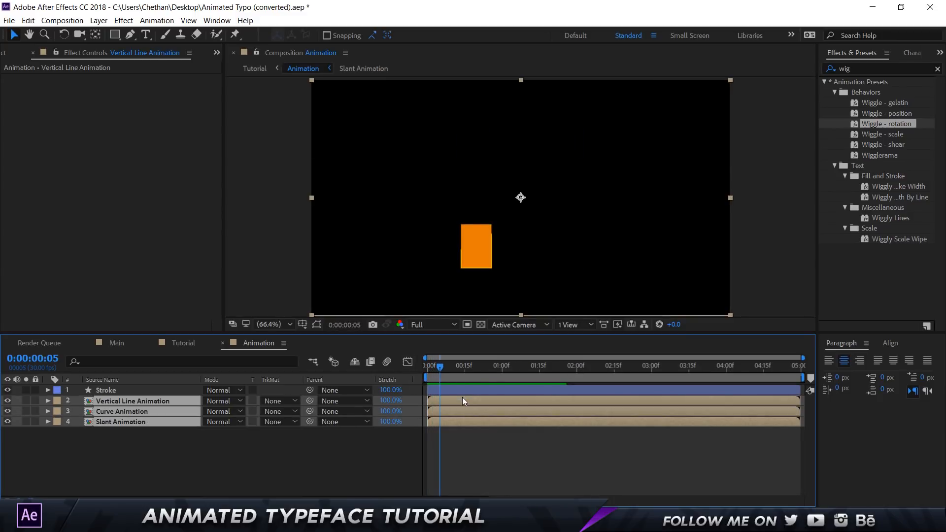
pyautogui.moveTo(462, 397); pyautogui.dragTo(477, 398)
pyautogui.moveTo(434, 369)
pyautogui.mouseDown()
pyautogui.moveTo(470, 368)
pyautogui.moveTo(435, 369)
pyautogui.mouseUp()
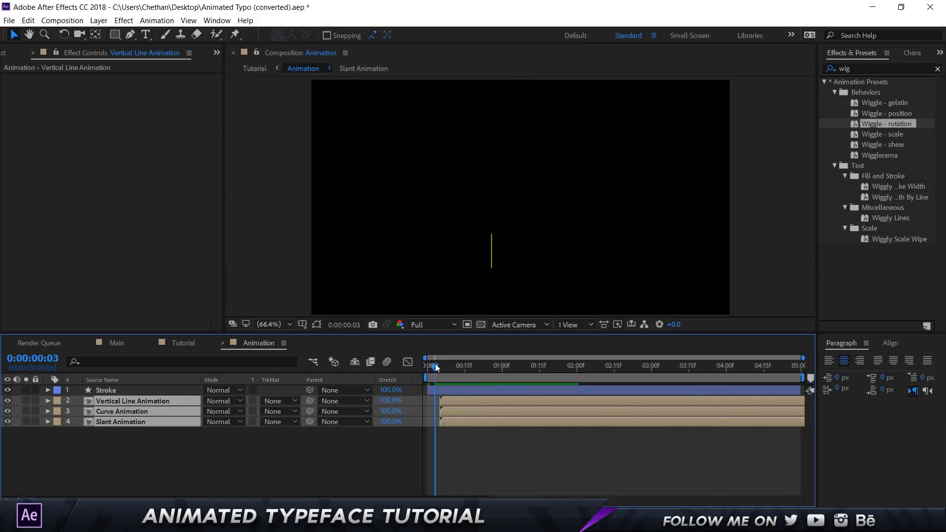
# - Reshape the speed curve of the Stroke layer's End keyframes to start fast and ease out gradually, and preview the animation
pyautogui.click(127, 389)
pyautogui.press('u')
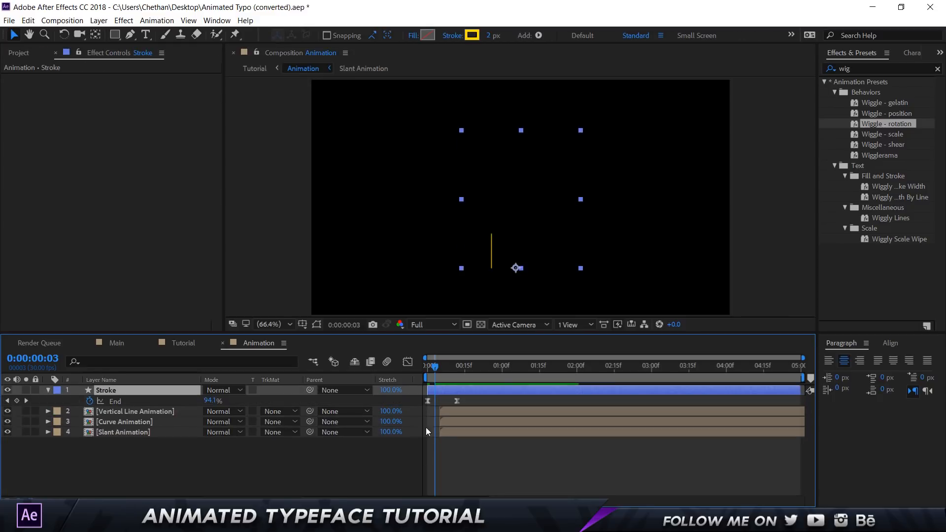
pyautogui.click(407, 362)
pyautogui.click(151, 400)
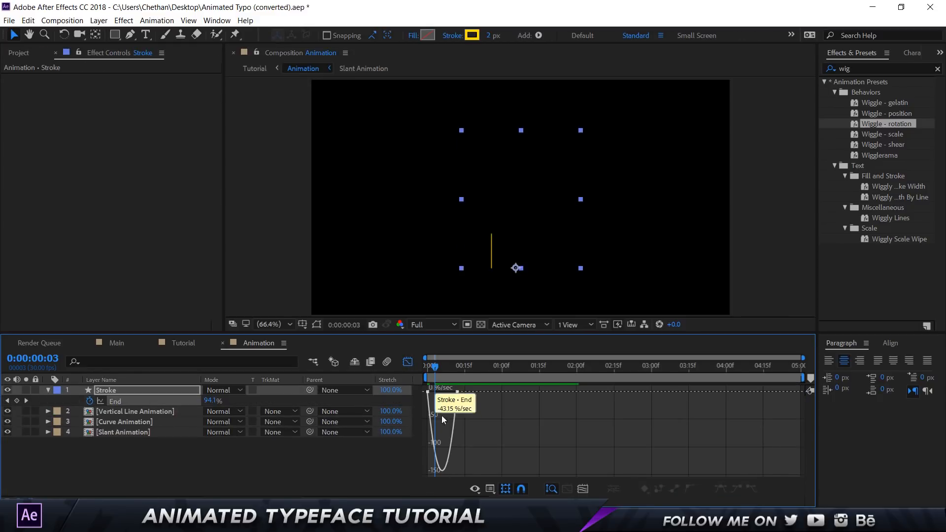
pyautogui.moveTo(475, 413)
pyautogui.mouseDown()
pyautogui.moveTo(430, 360)
pyautogui.moveTo(431, 390)
pyautogui.moveTo(421, 371)
pyautogui.moveTo(327, 360)
pyautogui.mouseUp()
pyautogui.click(408, 364)
pyautogui.press('space')
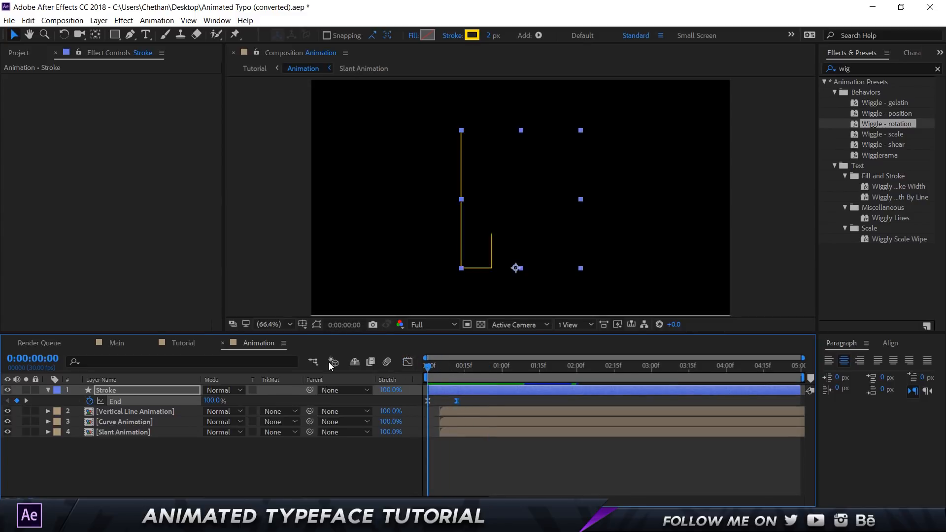
pyautogui.press('space')
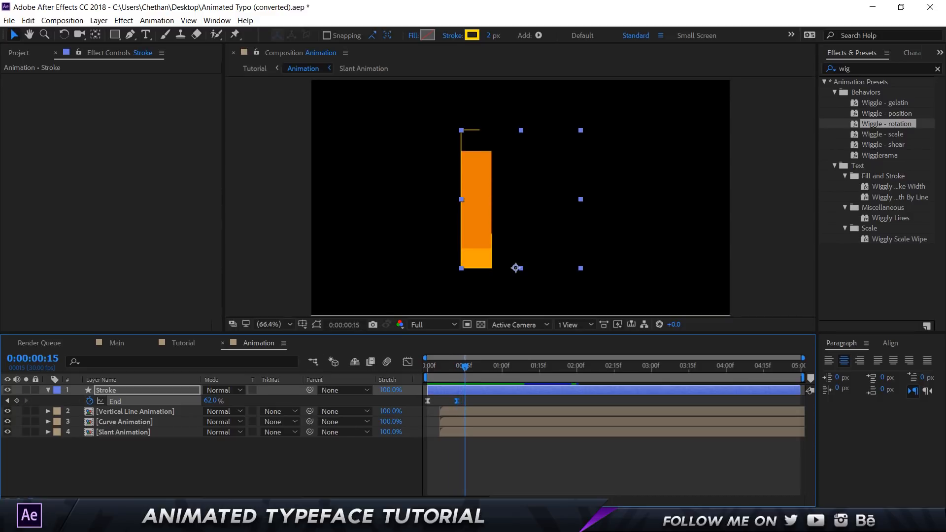
# - Move the Stroke layer's second End keyframe to 0:00:00:20 and trim the layer to end at that frame
pyautogui.moveTo(457, 403); pyautogui.dragTo(464, 400)
pyautogui.press('pagedown')
pyautogui.press('pagedown')
pyautogui.press('pagedown')
pyautogui.press('pagedown')
pyautogui.press('pagedown')
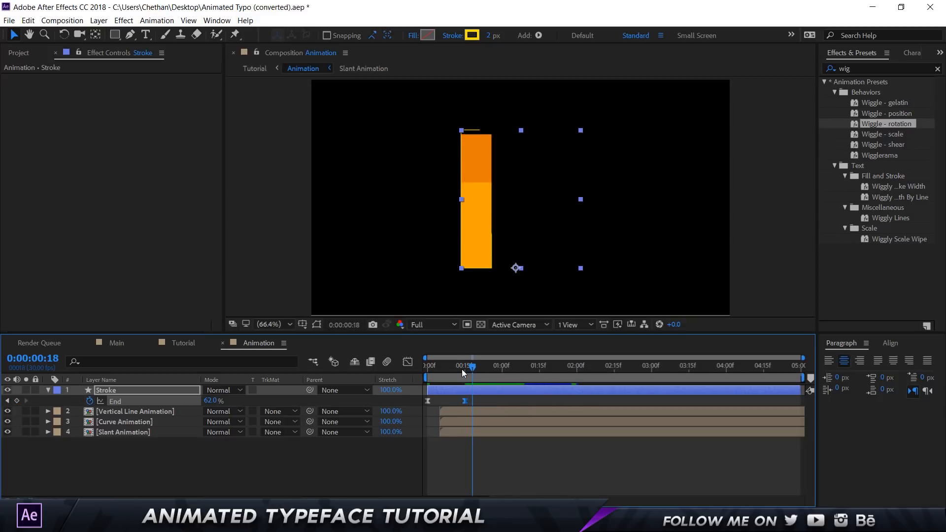
pyautogui.press('pageup')
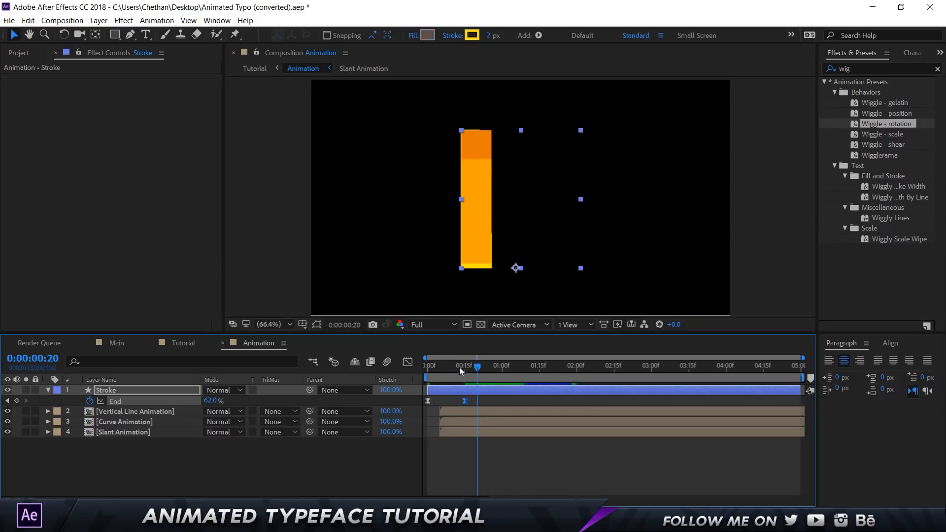
pyautogui.press('Home')
pyautogui.press('space')
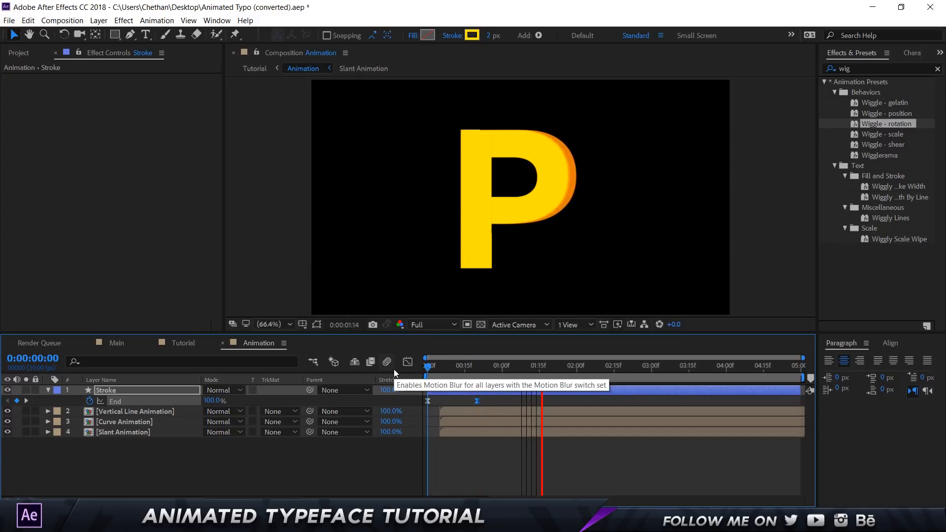
pyautogui.moveTo(458, 366)
pyautogui.mouseDown()
pyautogui.moveTo(439, 365)
pyautogui.moveTo(477, 365)
pyautogui.mouseUp()
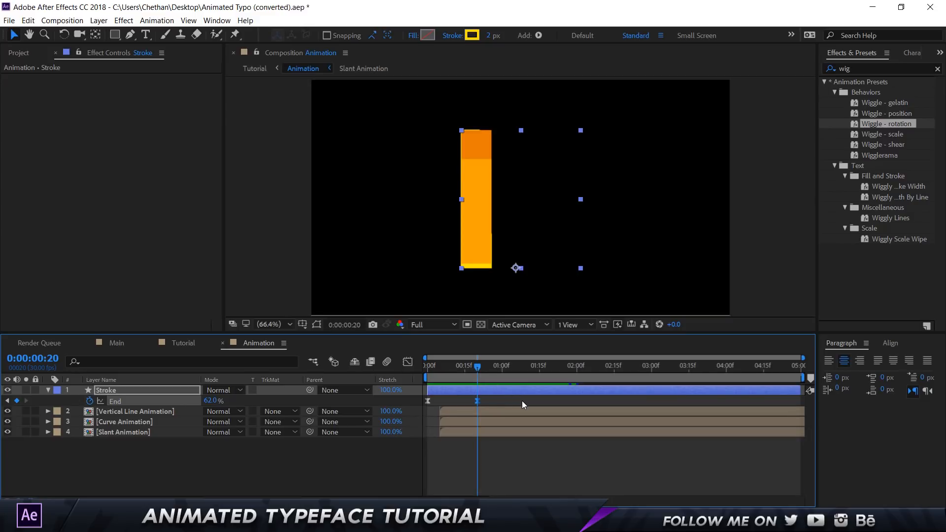
pyautogui.hotkey('alt', ']')
# - Move the Stroke layer's second End keyframe and the layer's out point to 0:00:01:01, and preview the animation from the start
pyautogui.press('pagedown')
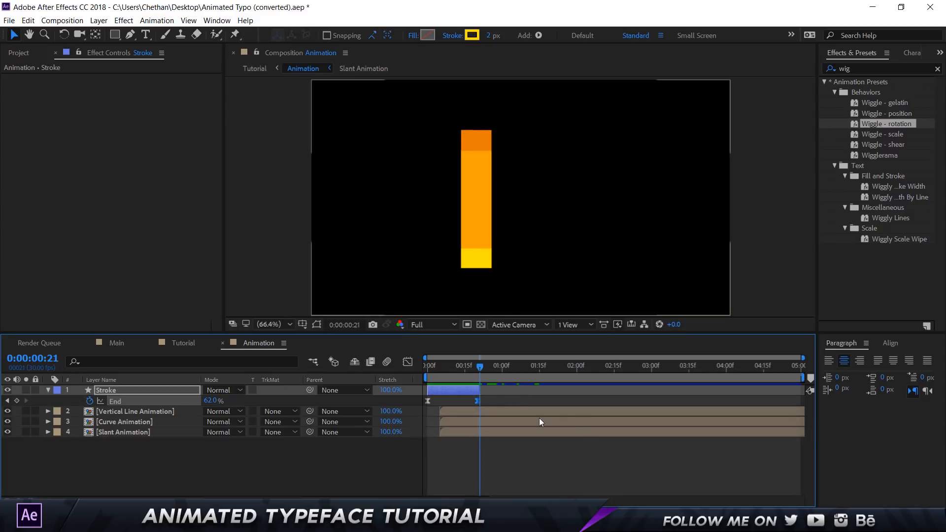
pyautogui.press('pagedown')
pyautogui.press('pagedown')
pyautogui.press('pagedown')
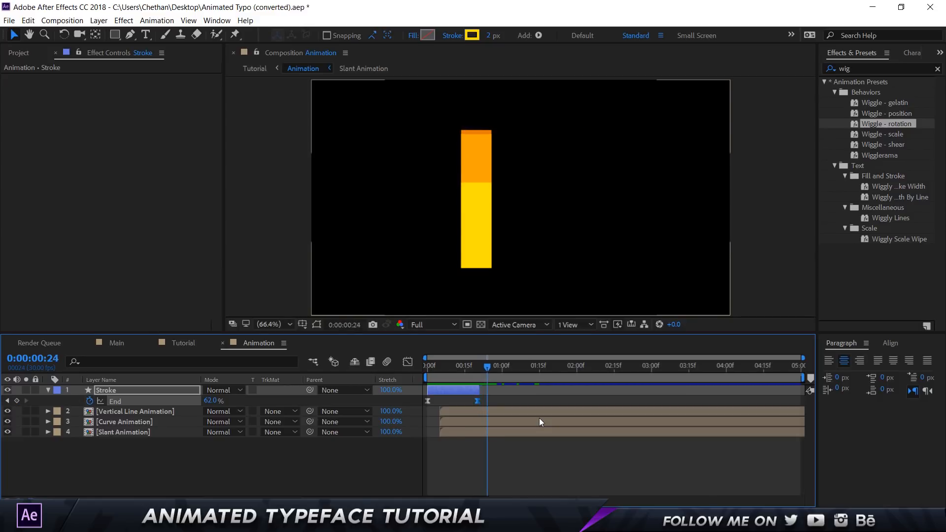
pyautogui.press('pagedown')
pyautogui.press('pagedown')
pyautogui.press('pagedown')
pyautogui.press('pagedown')
pyautogui.press('pagedown')
pyautogui.press('pagedown')
pyautogui.press('pagedown')
pyautogui.press('pageup')
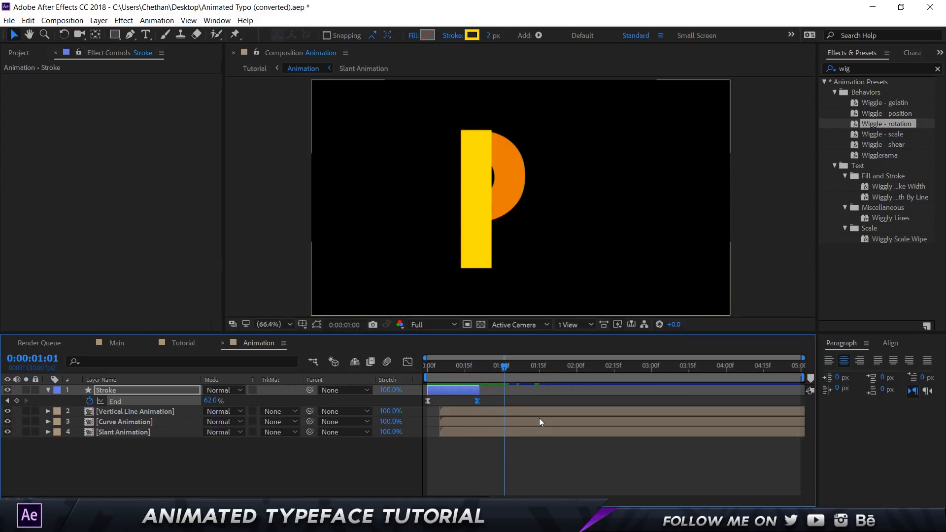
pyautogui.press('pagedown')
pyautogui.moveTo(476, 401)
pyautogui.mouseDown()
pyautogui.moveTo(502, 402)
pyautogui.moveTo(504, 392)
pyautogui.mouseUp()
pyautogui.press('Home')
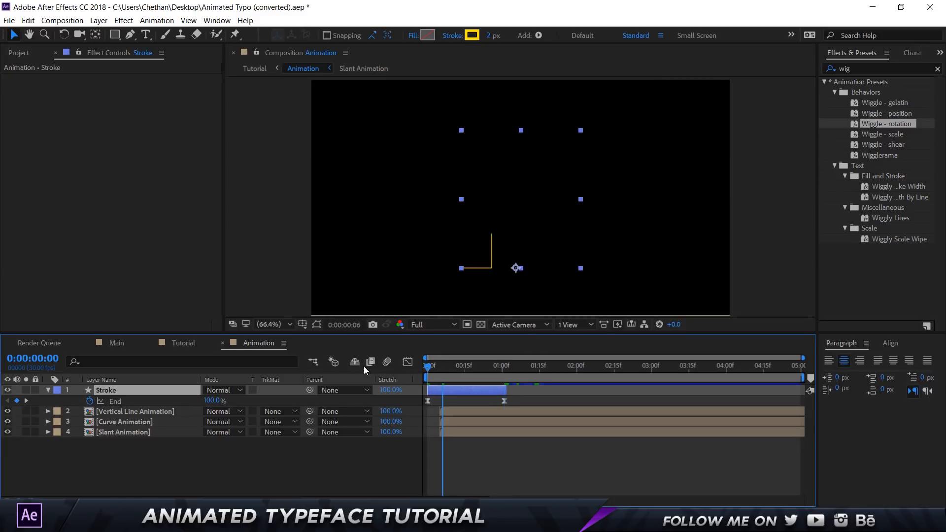
pyautogui.press('space')
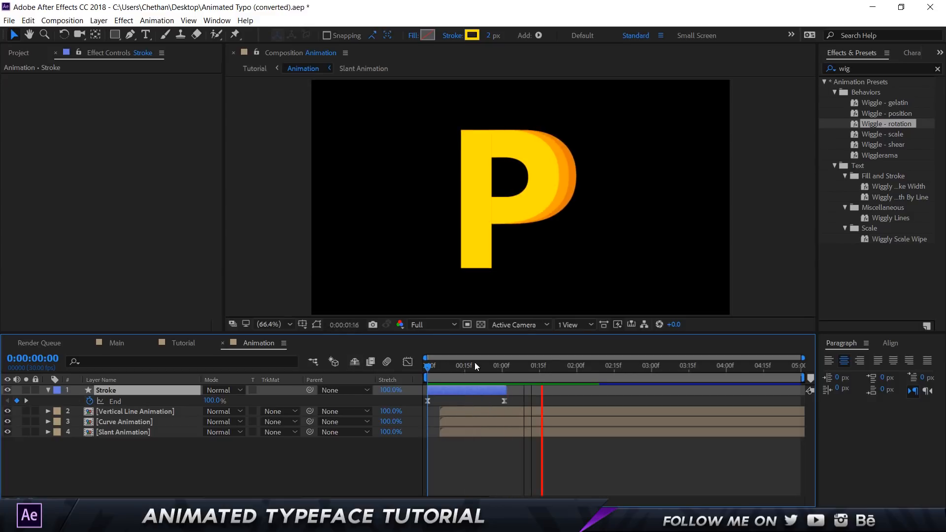
# - Examine the outline drawn around the finished R in the Main composition up to 0:00:02:13
pyautogui.press('space')
pyautogui.moveTo(449, 373)
pyautogui.mouseDown()
pyautogui.moveTo(412, 371)
pyautogui.moveTo(507, 372)
pyautogui.mouseUp()
pyautogui.click(120, 344)
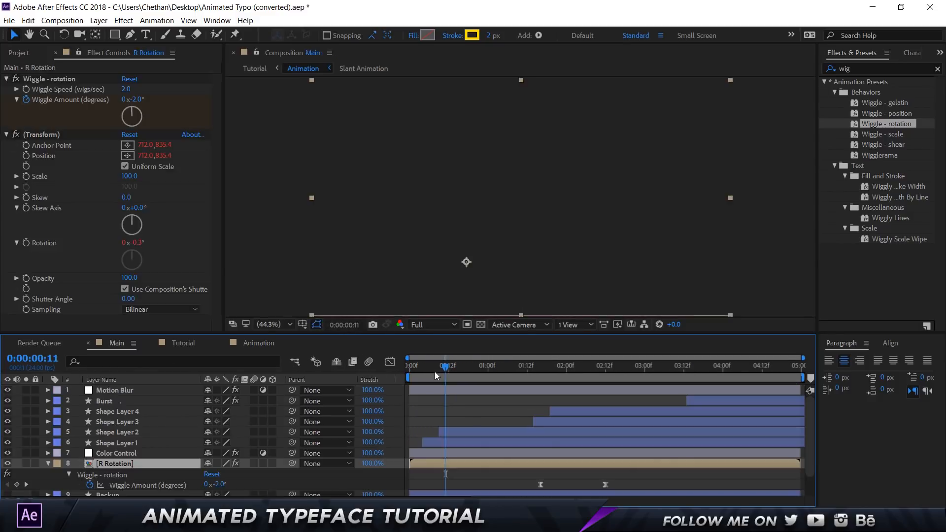
pyautogui.moveTo(440, 369); pyautogui.dragTo(608, 368)
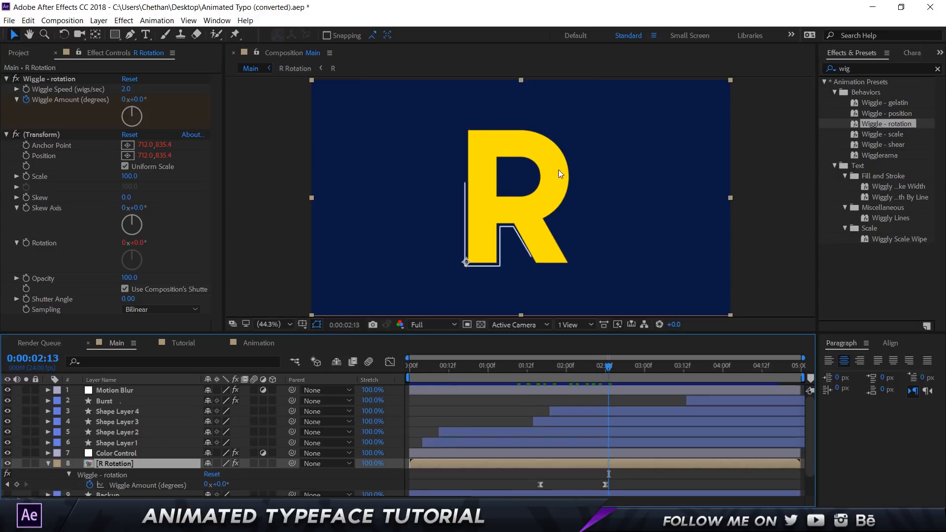
pyautogui.click(260, 341)
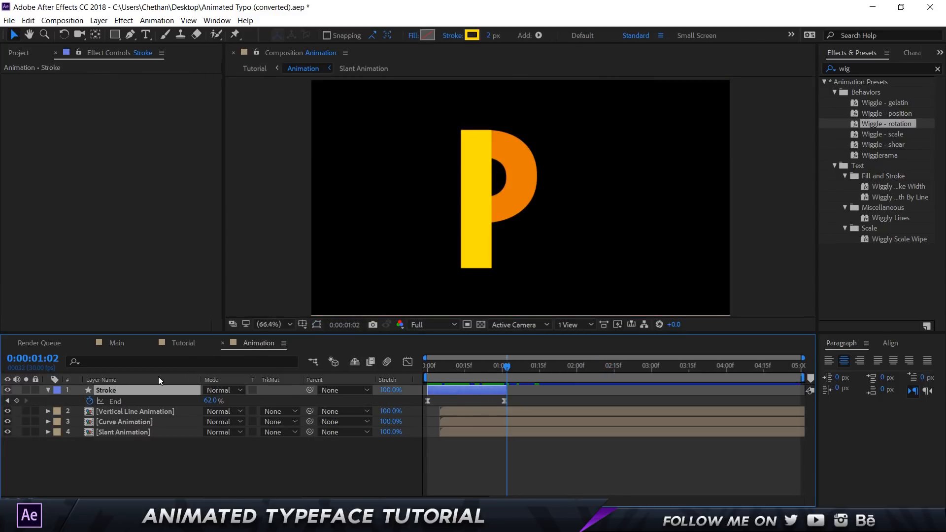
# - Copy the Backup layer from the Tutorial composition into the Animation composition and rename it Outer Stroke
pyautogui.click(185, 342)
pyautogui.click(112, 430)
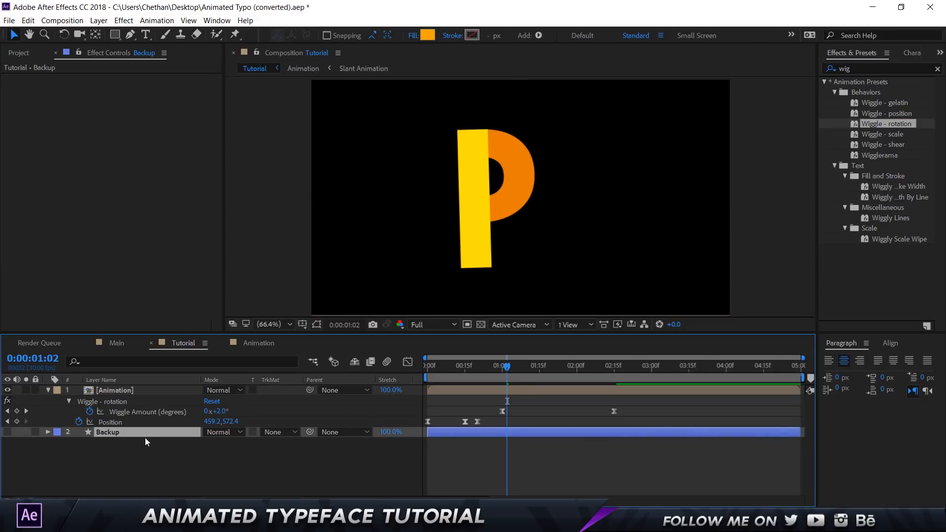
pyautogui.click(249, 343)
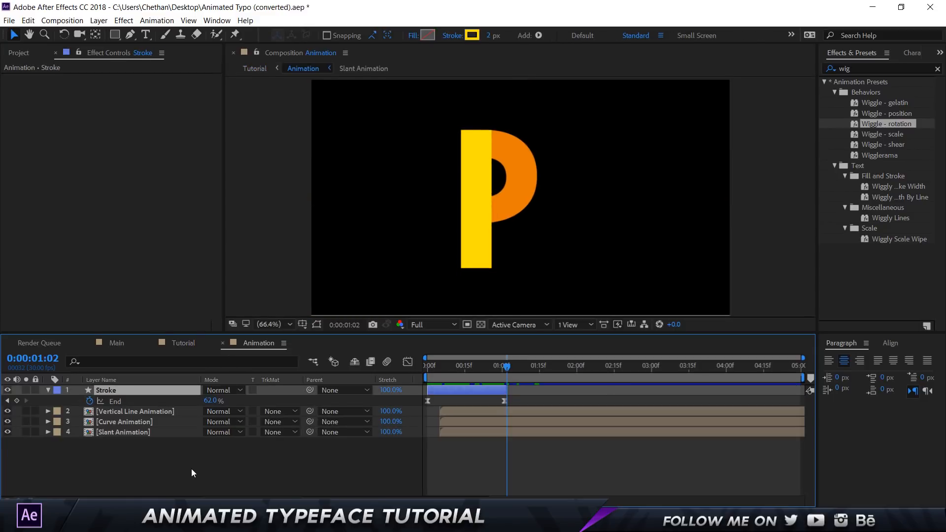
pyautogui.click(121, 392)
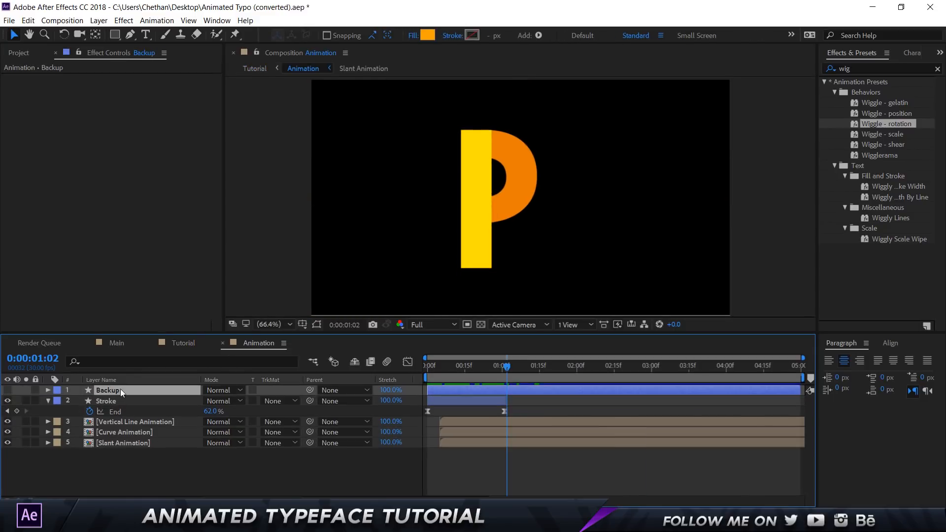
pyautogui.press('Return')
pyautogui.write('o')
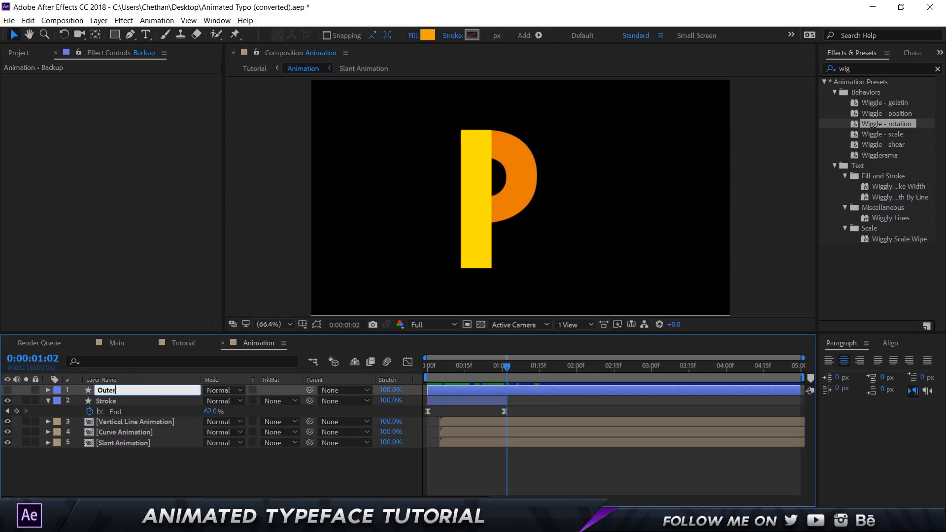
pyautogui.write('uter Stroke')
pyautogui.press('Return')
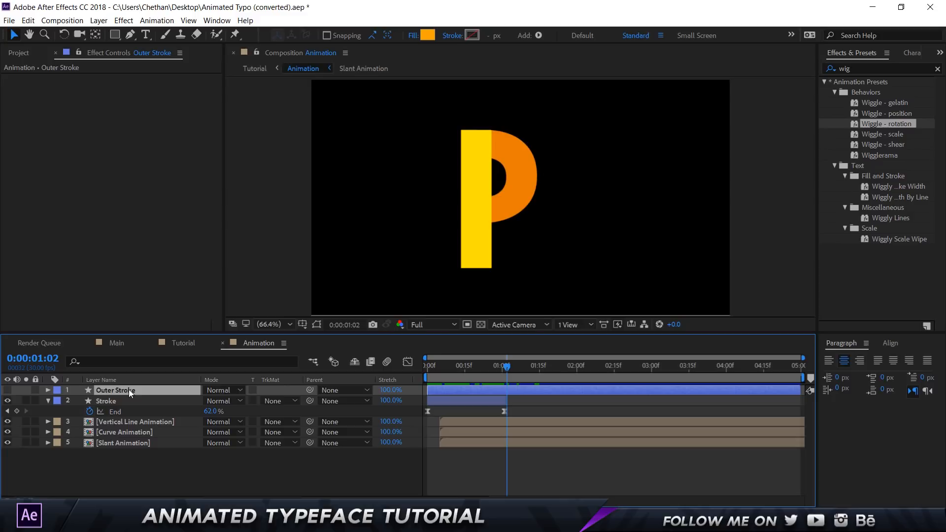
# - Make the Outer Stroke layer visible and set its fill to None
pyautogui.click(7, 389)
pyautogui.click(428, 35)
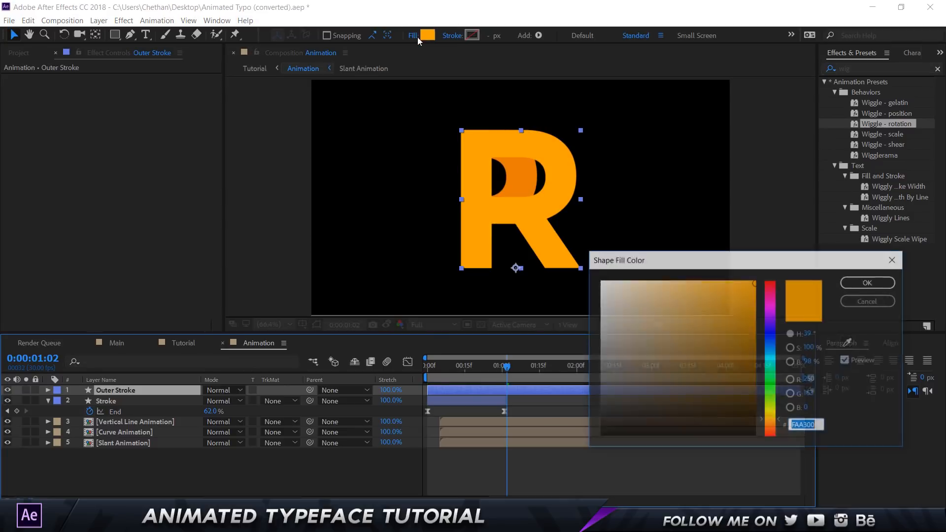
pyautogui.click(887, 302)
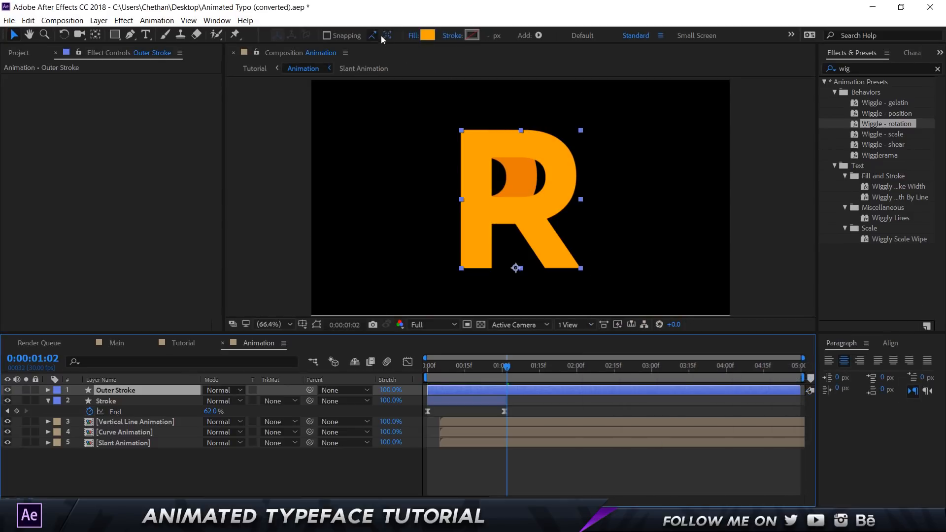
pyautogui.click(410, 36)
pyautogui.click(410, 225)
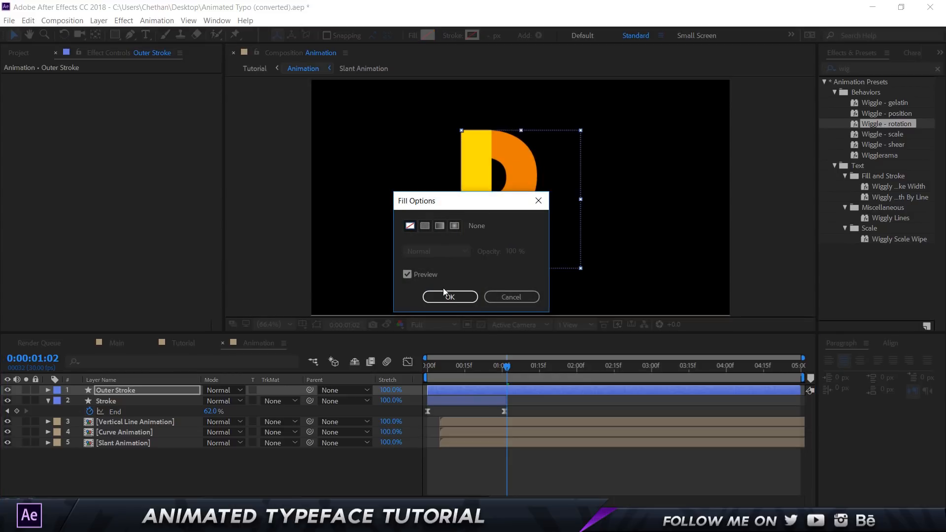
pyautogui.click(450, 296)
# - Give the Outer Stroke layer a white stroke
pyautogui.click(469, 36)
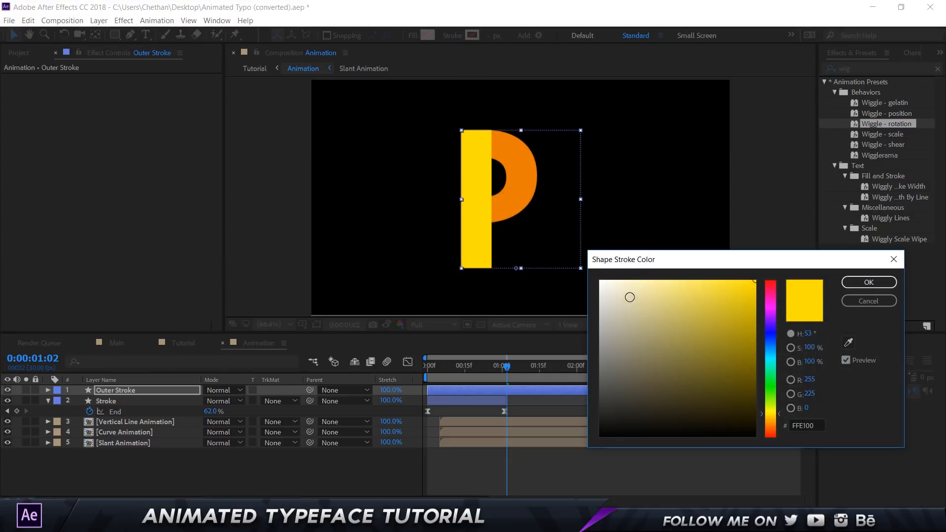
pyautogui.moveTo(626, 294); pyautogui.dragTo(598, 280)
pyautogui.click(876, 282)
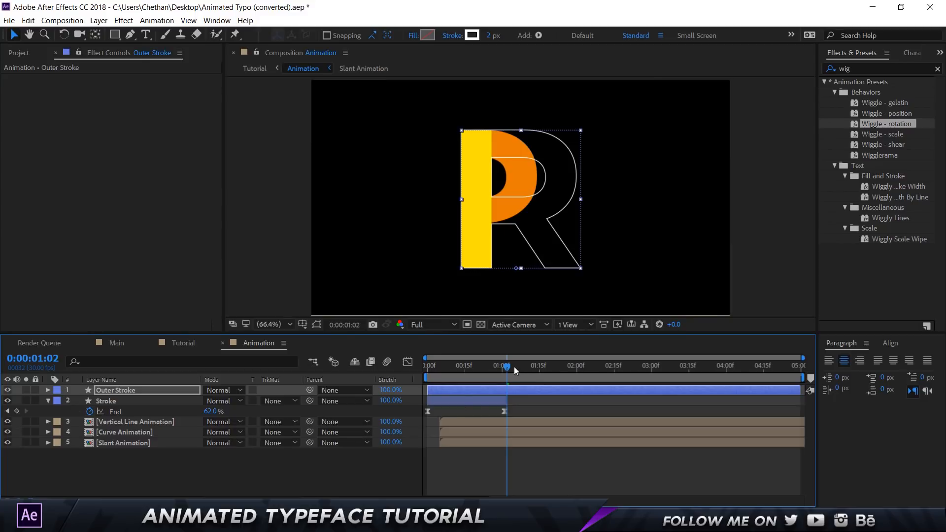
# - Add Trim Paths and Offset Paths to the contents of the Outer Stroke layer
pyautogui.moveTo(513, 367); pyautogui.dragTo(482, 365)
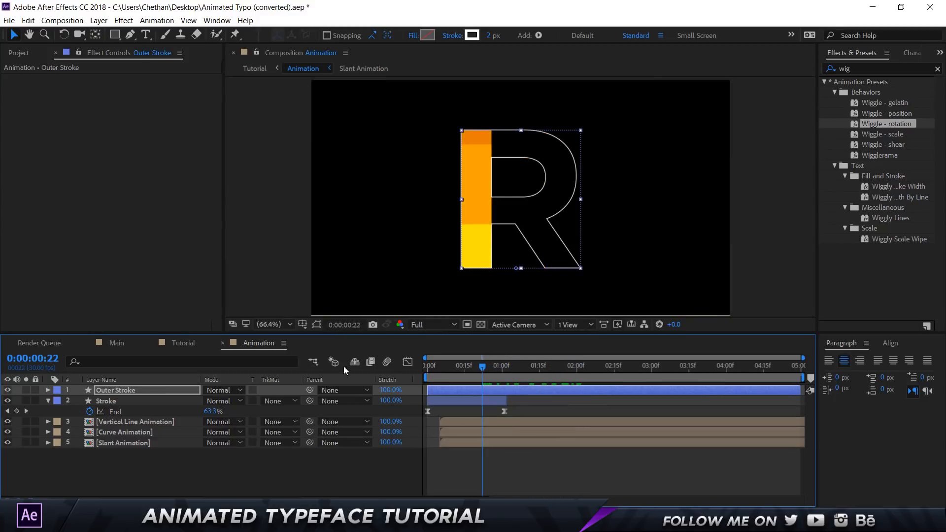
pyautogui.click(48, 390)
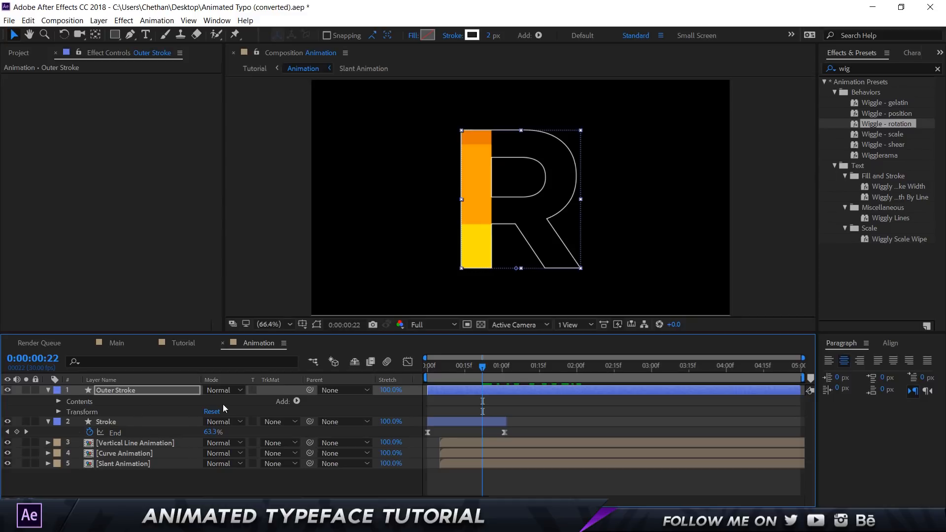
pyautogui.click(295, 401)
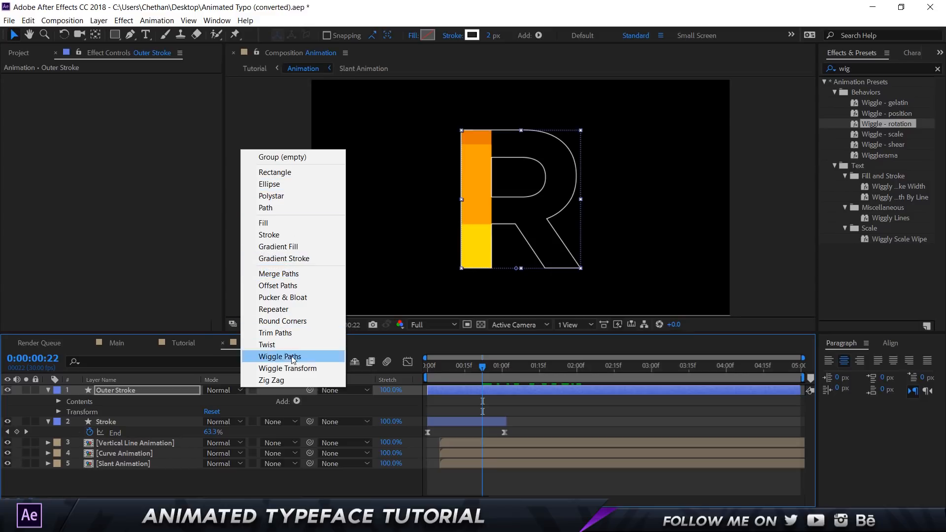
pyautogui.click(276, 333)
pyautogui.click(297, 401)
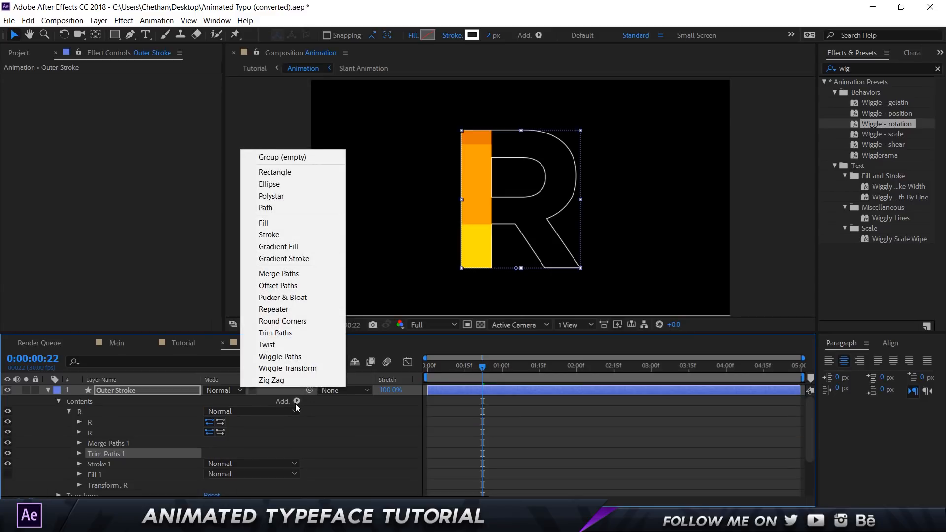
pyautogui.click(278, 286)
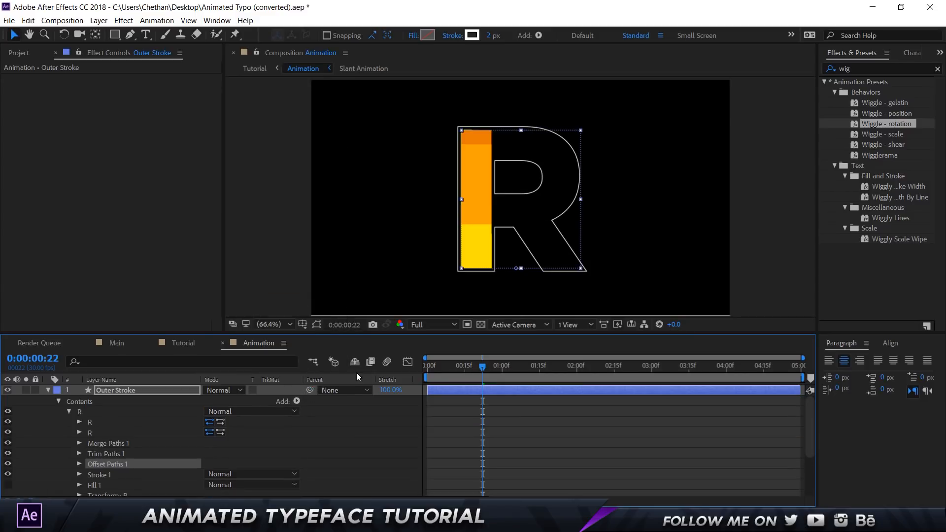
pyautogui.click(385, 411)
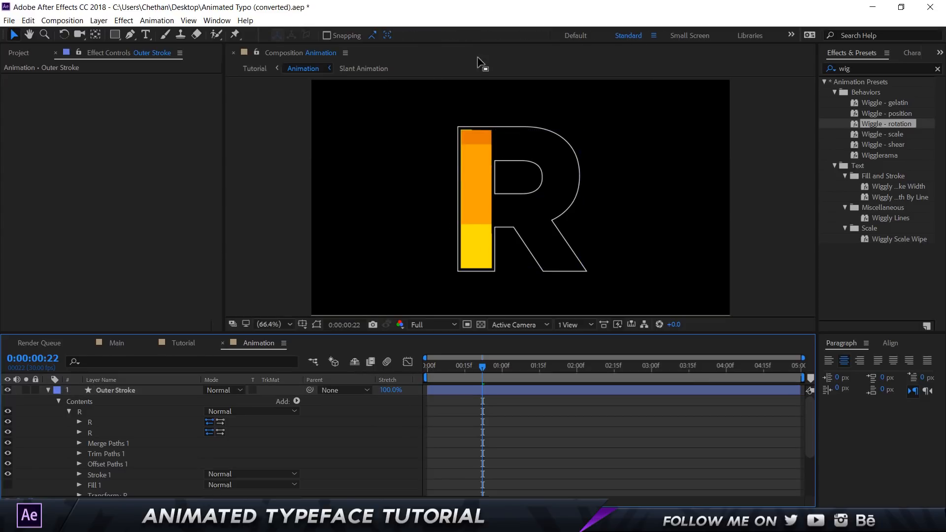
# - Delete the path of the R's inner counter from the Outer Stroke layer, keeping only the outer contour
pyautogui.click(85, 421)
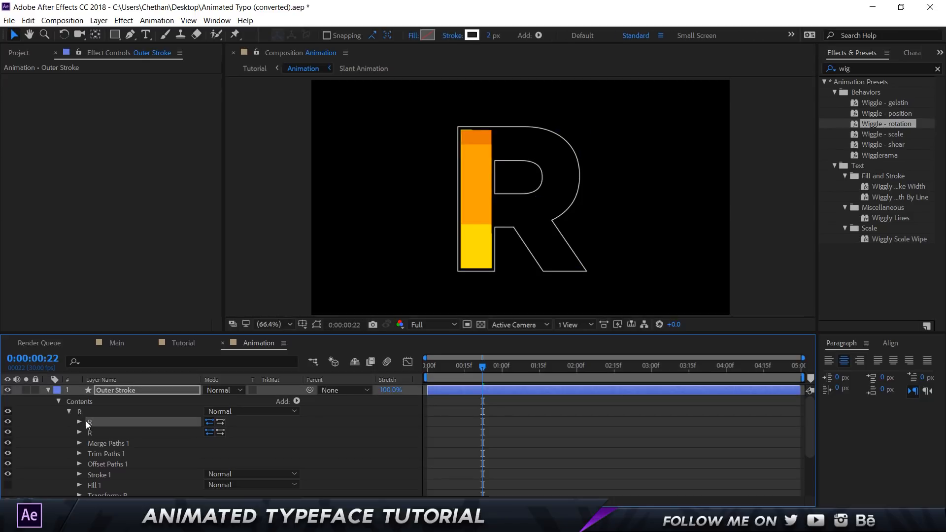
pyautogui.press('Delete')
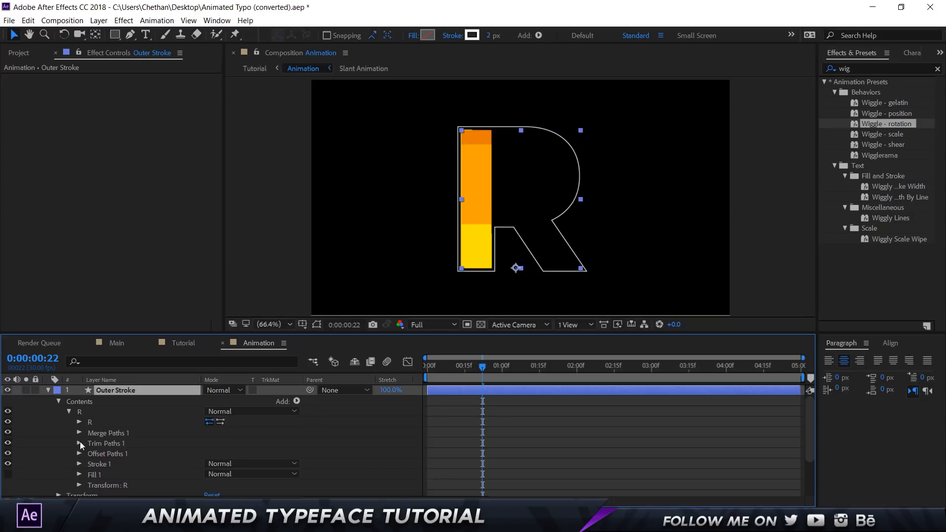
pyautogui.click(78, 432)
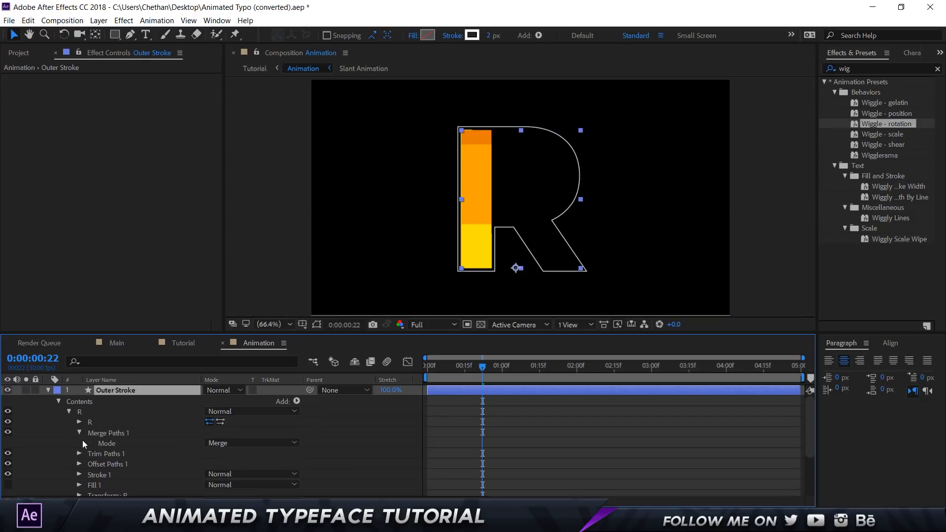
pyautogui.click(78, 432)
# - Set the Offset Paths amount of the Outer Stroke layer to 15
pyautogui.click(79, 453)
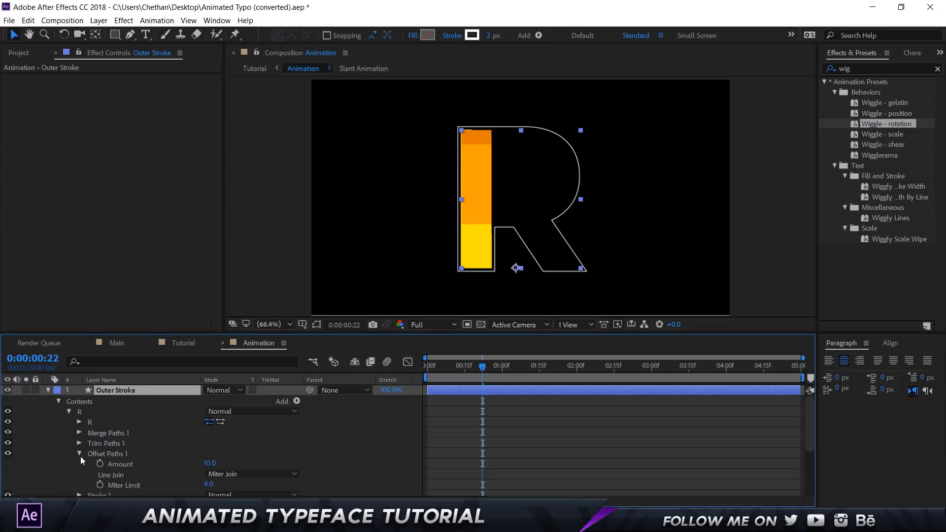
pyautogui.click(209, 463)
pyautogui.write('15')
pyautogui.press('Return')
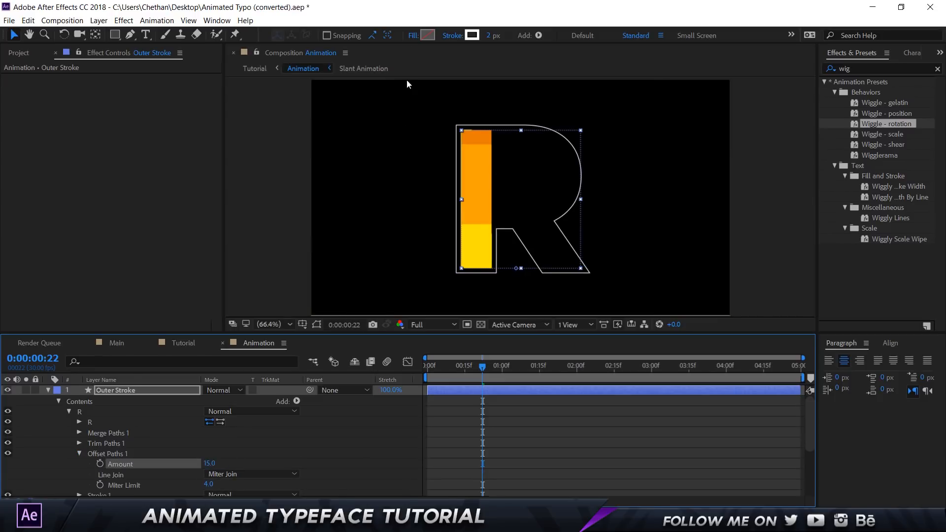
# - Remove Merge Paths 1 from the Outer Stroke layer and reorder Offset Paths 1 above Trim Paths 1
pyautogui.click(79, 453)
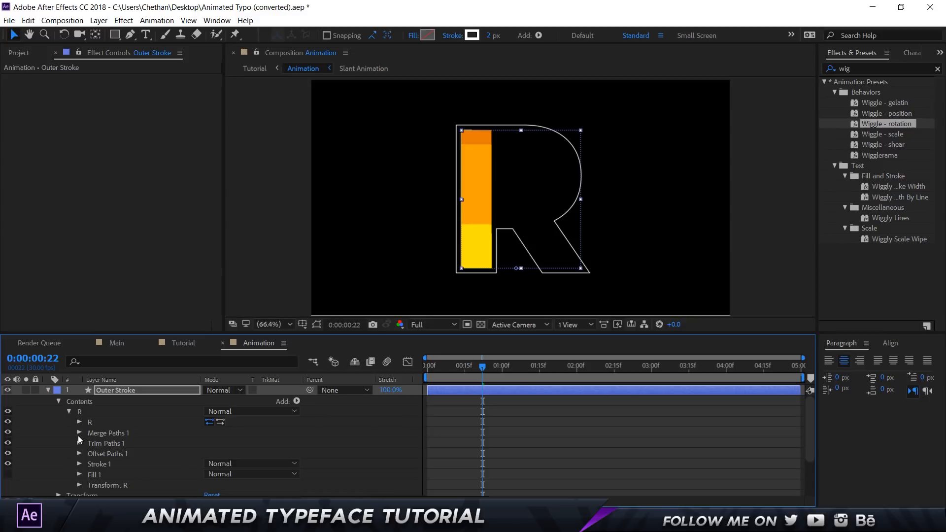
pyautogui.click(79, 444)
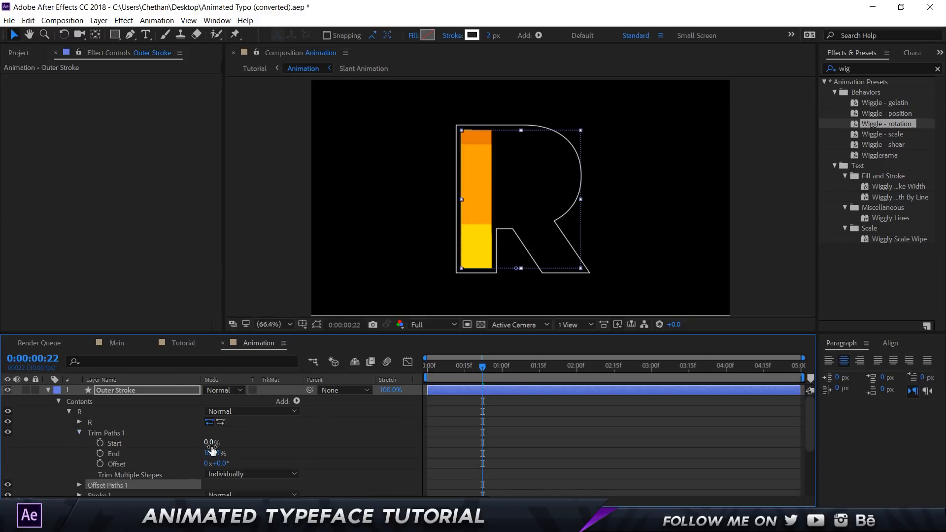
pyautogui.moveTo(210, 443); pyautogui.dragTo(217, 442)
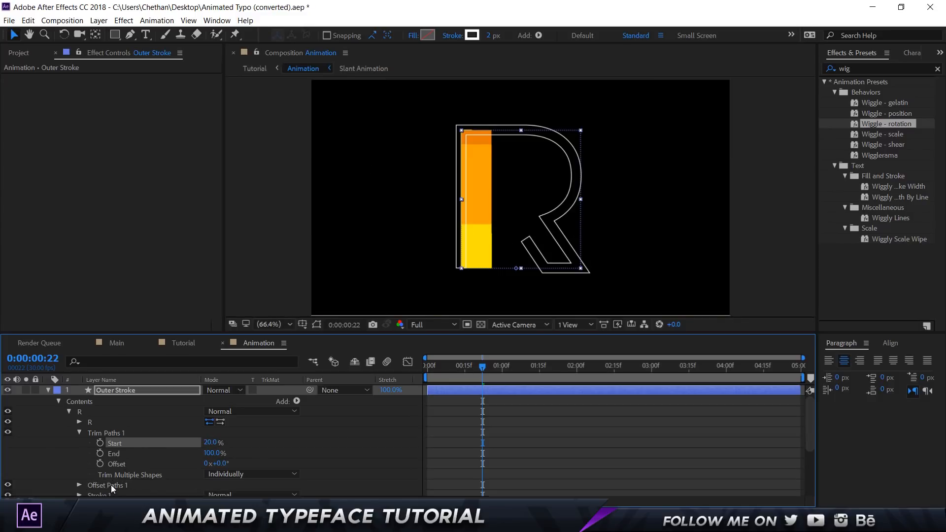
pyautogui.moveTo(111, 484); pyautogui.dragTo(113, 429)
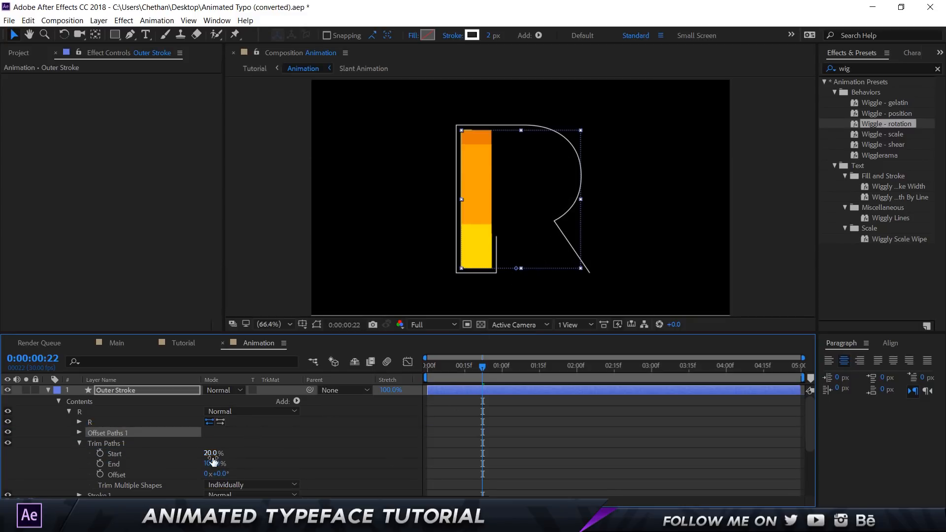
# - Set the Trim Paths Offset to -71° and Start to 100%, and enable keyframing for Start at 0:00:00:22
pyautogui.moveTo(211, 458)
pyautogui.mouseDown()
pyautogui.moveTo(226, 474)
pyautogui.moveTo(181, 480)
pyautogui.mouseUp()
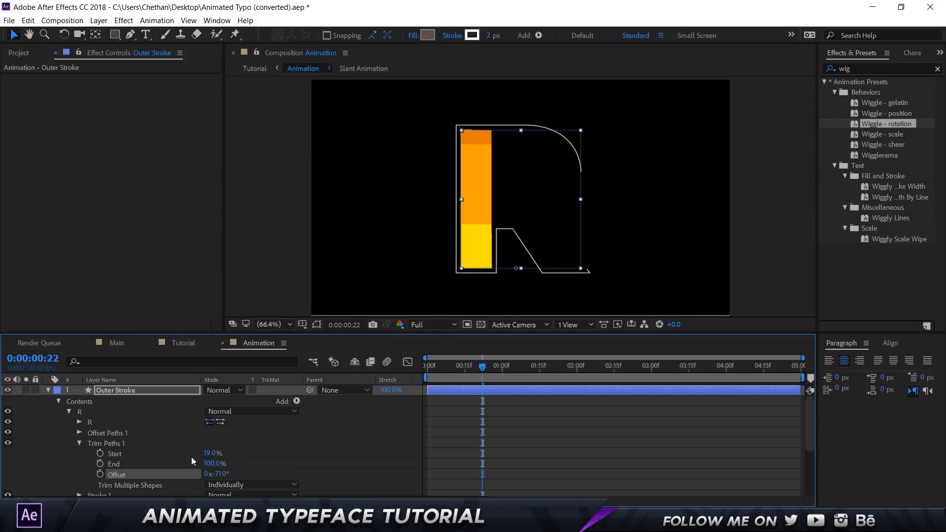
pyautogui.moveTo(209, 452); pyautogui.dragTo(291, 450)
pyautogui.click(100, 453)
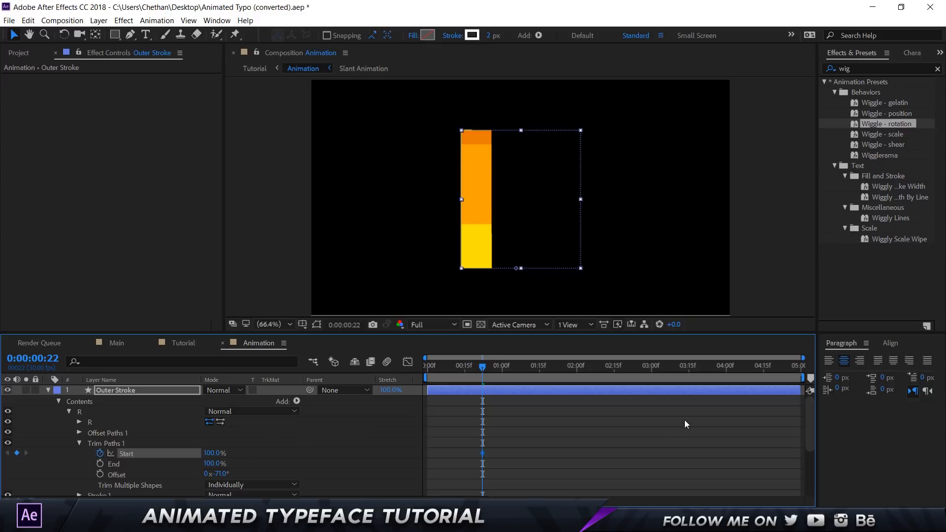
# - Check the outline's start time in the Main composition and move the Outer Stroke layer's Start keyframe to 0:00:01:20
pyautogui.click(136, 344)
pyautogui.moveTo(554, 376)
pyautogui.mouseDown()
pyautogui.moveTo(552, 368)
pyautogui.moveTo(566, 370)
pyautogui.mouseUp()
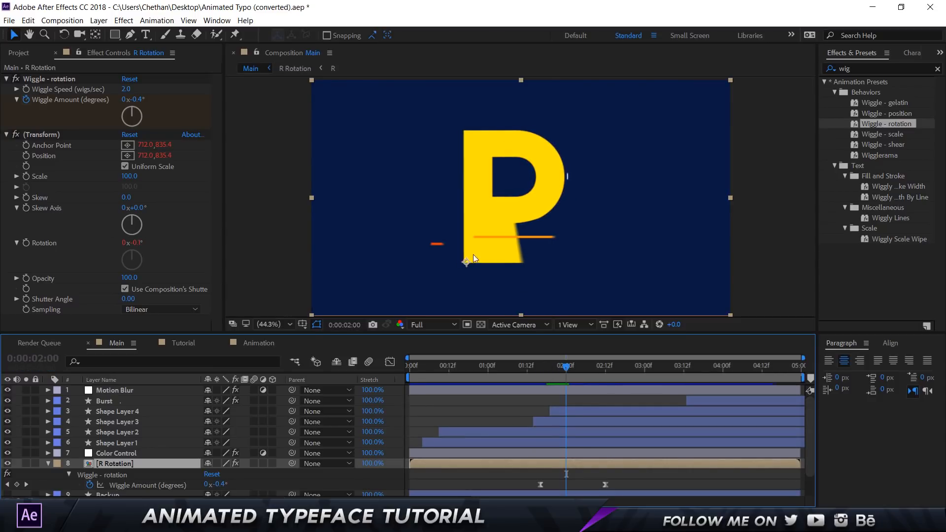
pyautogui.click(256, 343)
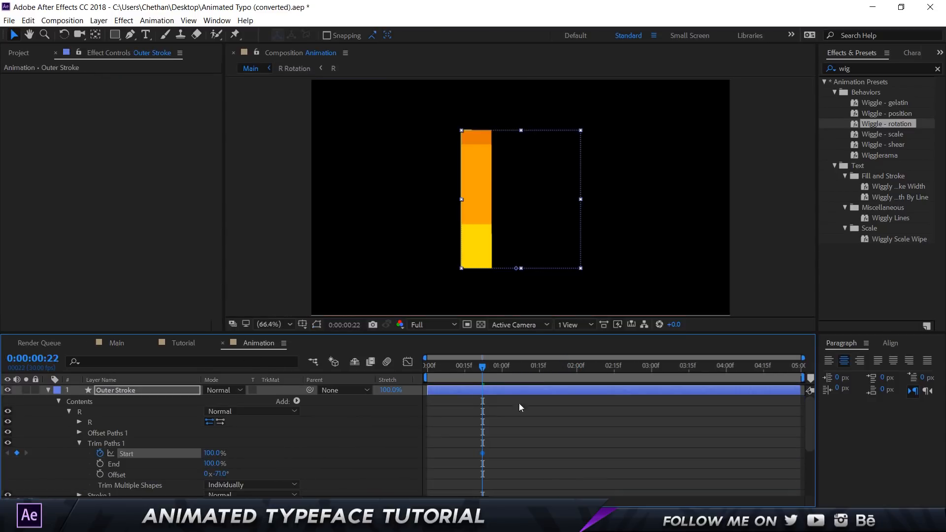
pyautogui.click(520, 370)
pyautogui.moveTo(520, 370); pyautogui.dragTo(551, 371)
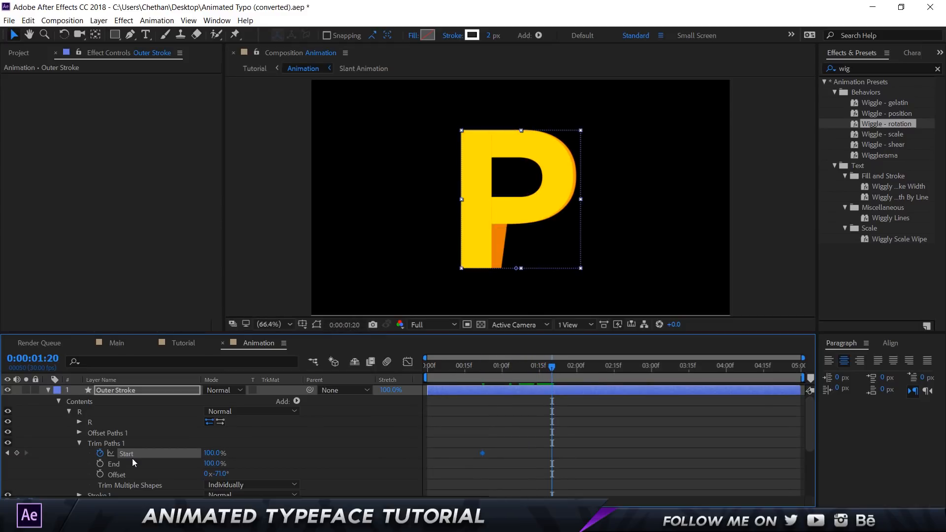
pyautogui.moveTo(533, 454); pyautogui.dragTo(549, 454)
# - Keyframe the Outer Stroke's Trim Paths Start at 0% at 0:00:03:00 and set its Offset to -65.5°
pyautogui.moveTo(553, 367); pyautogui.dragTo(651, 372)
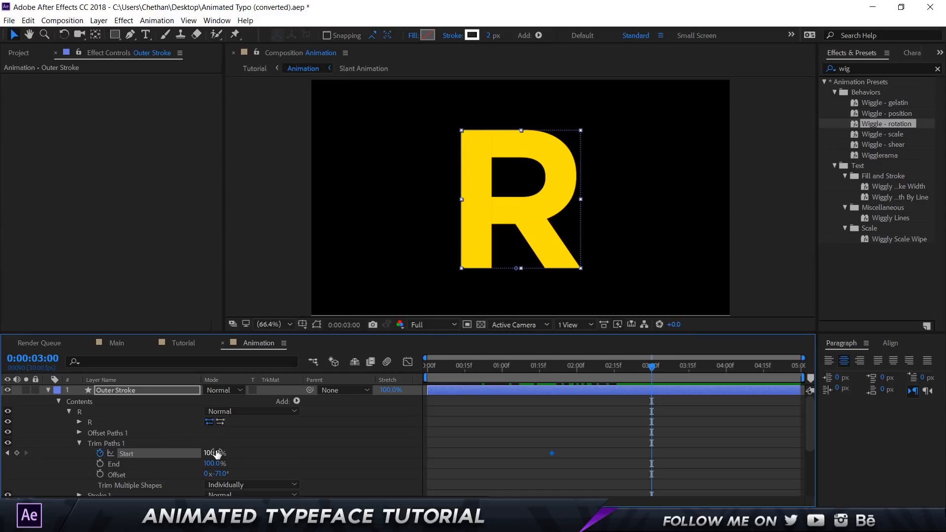
pyautogui.click(216, 462)
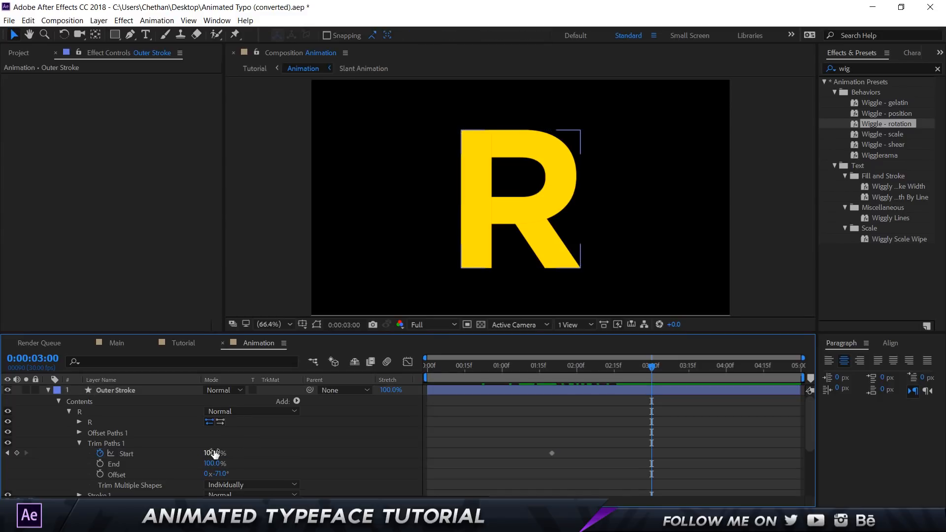
pyautogui.moveTo(212, 452); pyautogui.dragTo(157, 470)
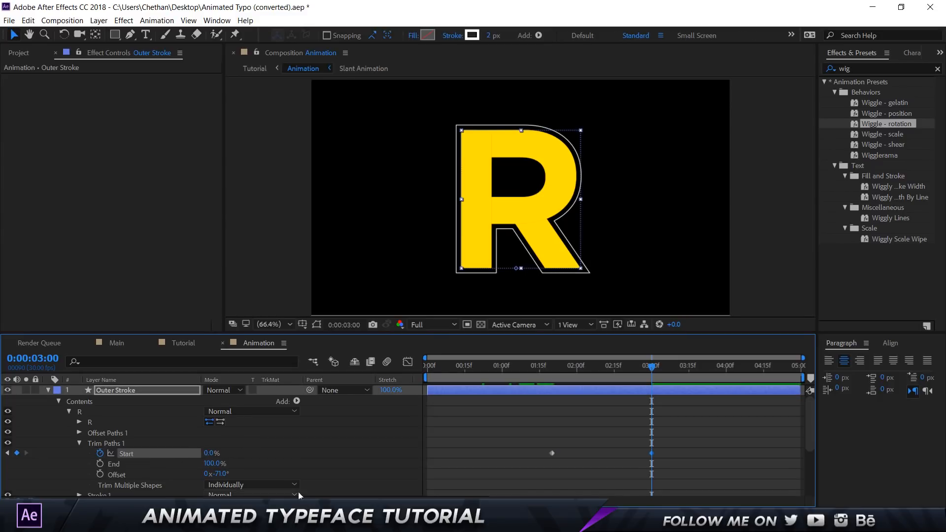
pyautogui.moveTo(220, 473); pyautogui.dragTo(222, 473)
pyautogui.moveTo(552, 369)
pyautogui.mouseDown()
pyautogui.moveTo(622, 370)
pyautogui.moveTo(542, 368)
pyautogui.moveTo(552, 368)
pyautogui.mouseUp()
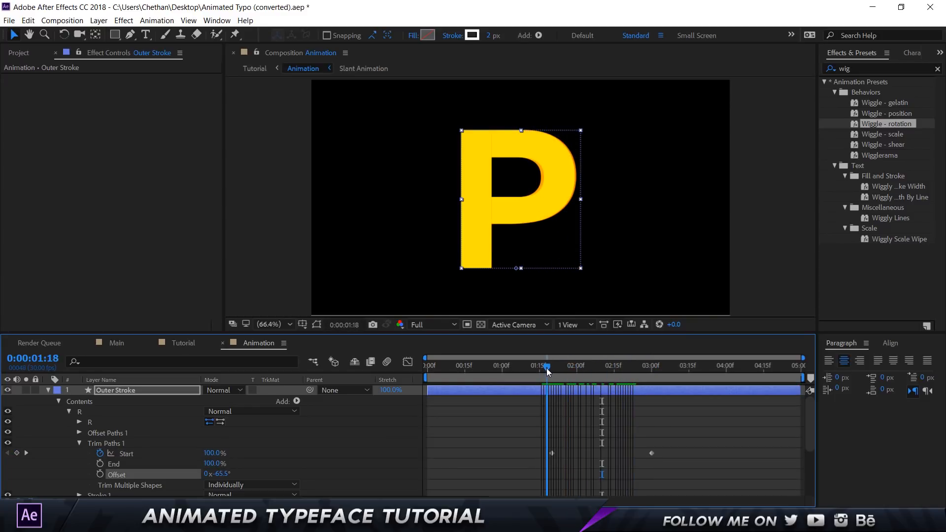
# - Keyframe the Trim Paths End at 100% at about 0:00:02:02 and 0% at 0:00:03:00, and preview the stroke animation
pyautogui.click(136, 467)
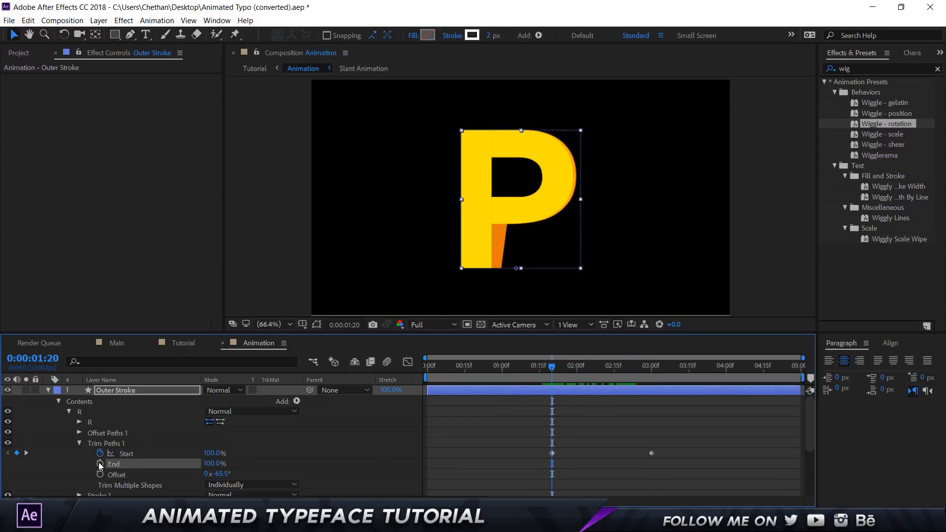
pyautogui.moveTo(553, 369); pyautogui.dragTo(594, 370)
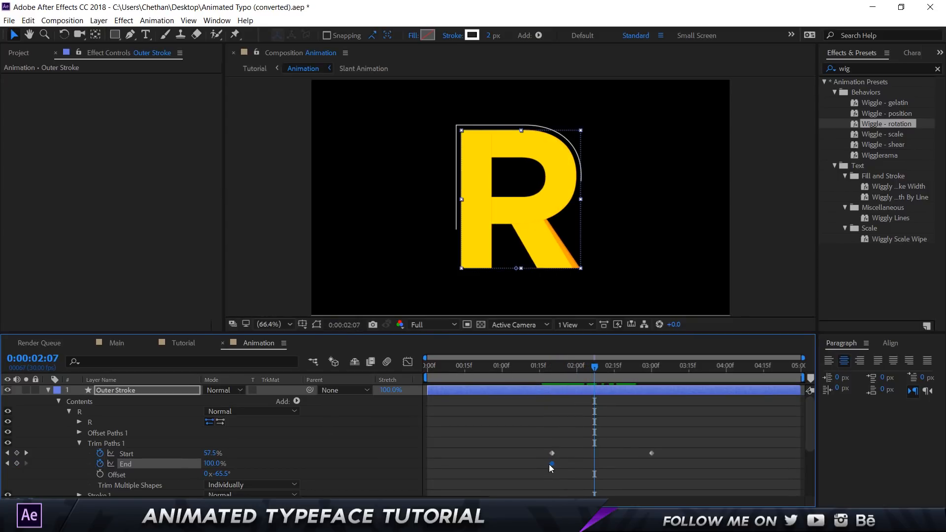
pyautogui.moveTo(550, 464); pyautogui.dragTo(581, 464)
pyautogui.moveTo(605, 367); pyautogui.dragTo(652, 377)
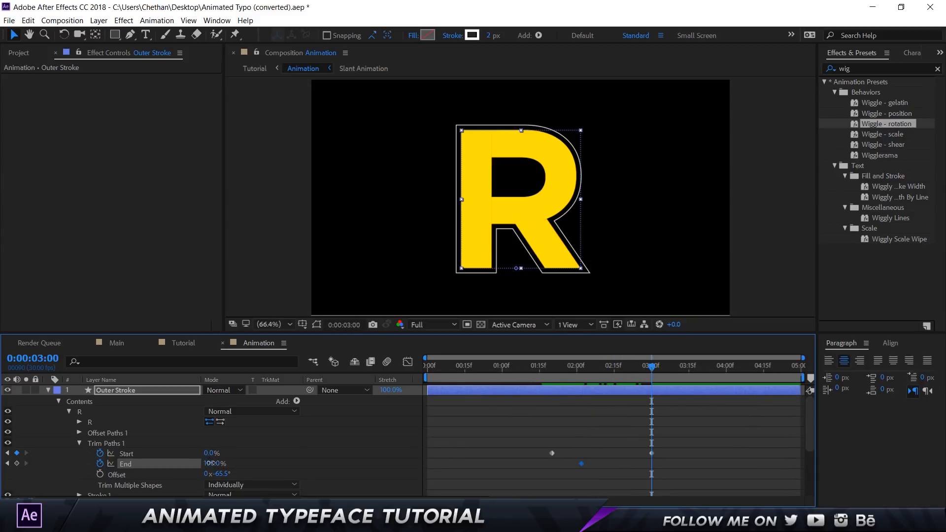
pyautogui.moveTo(210, 464); pyautogui.dragTo(100, 482)
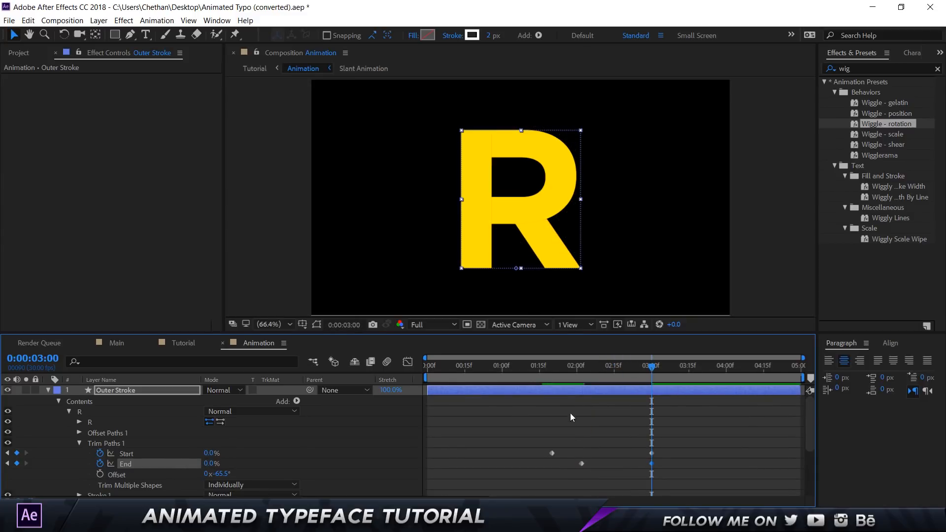
pyautogui.click(544, 376)
pyautogui.press('space')
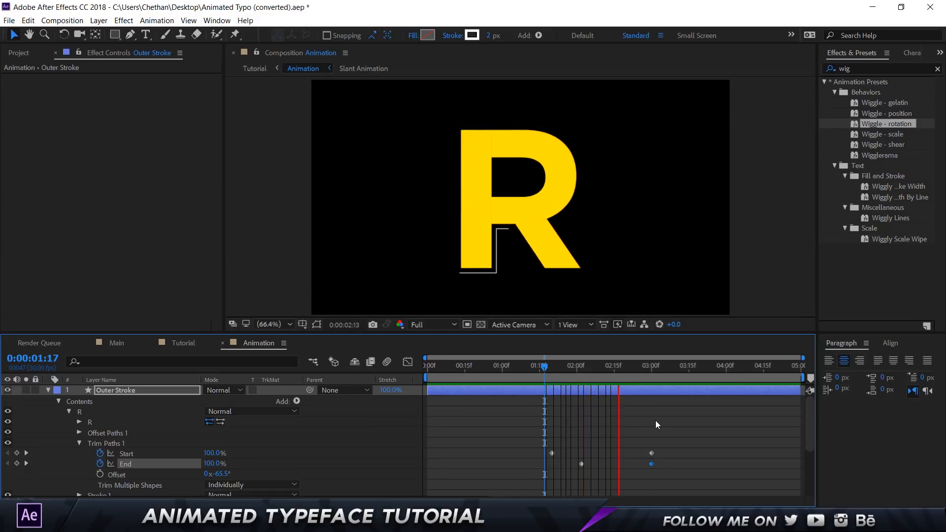
pyautogui.click(533, 365)
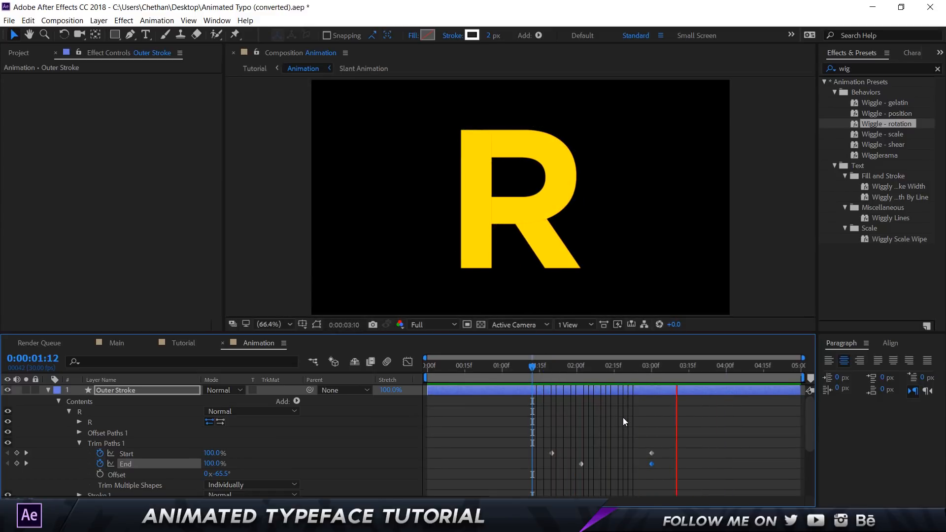
pyautogui.press('space')
pyautogui.click(531, 373)
pyautogui.press('space')
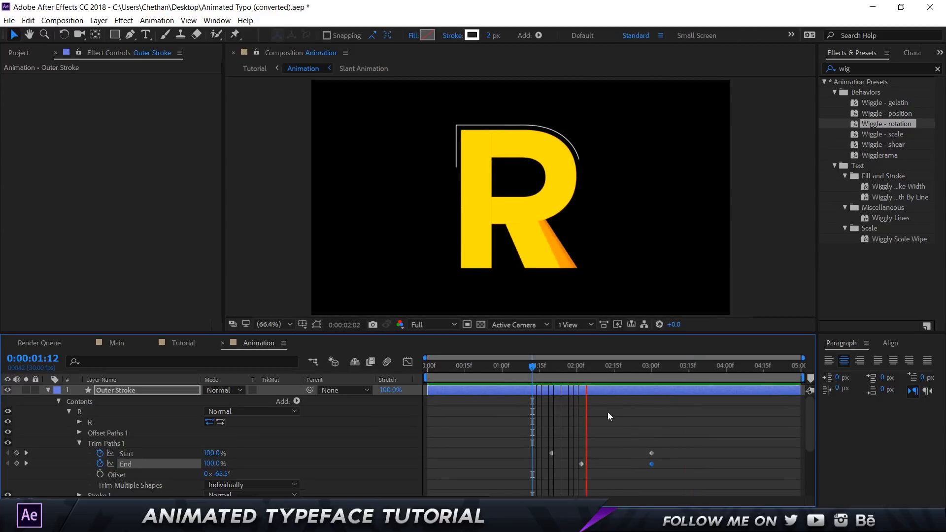
# - Apply Easy Ease to all Start and End keyframes of the Outer Stroke's Trim Paths
pyautogui.click(610, 453)
pyautogui.moveTo(664, 471); pyautogui.dragTo(522, 414)
pyautogui.rightClick(551, 456)
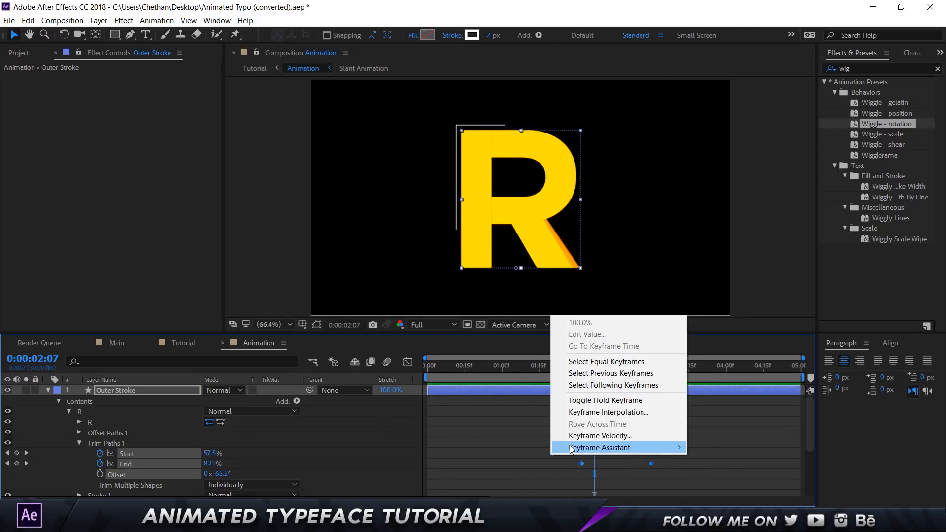
pyautogui.moveTo(571, 447)
pyautogui.click(733, 372)
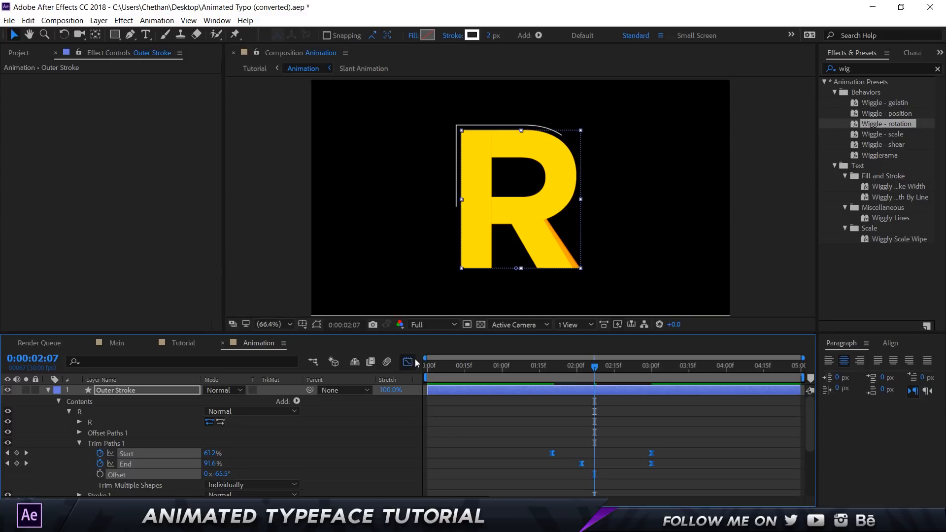
# - Reshape the Start and End speed curves to slow down gradually into their final keyframes, and preview the animation
pyautogui.click(408, 362)
pyautogui.moveTo(695, 473); pyautogui.dragTo(624, 396)
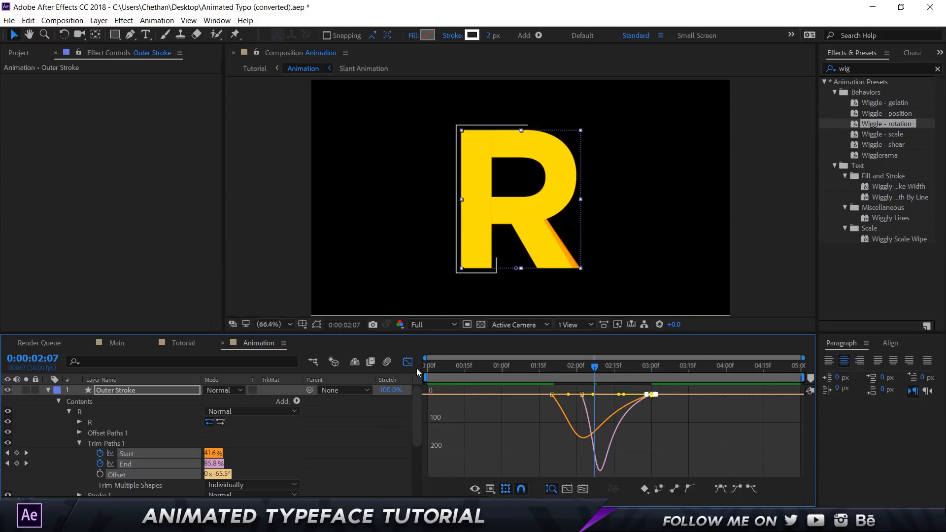
pyautogui.click(408, 362)
pyautogui.click(514, 367)
pyautogui.press('space')
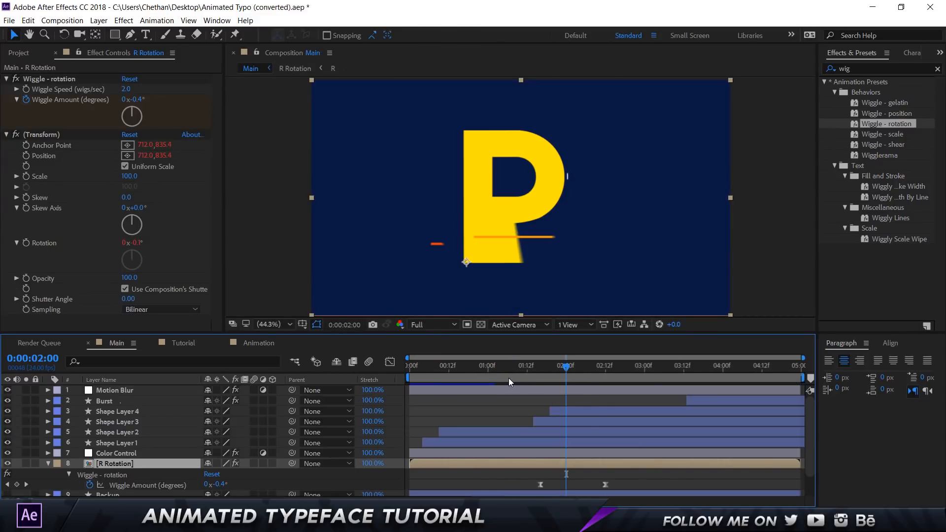
# - Preview the Tutorial composition and move the Animation layer's first Wiggle Amount keyframe to about 0:00:01:08
pyautogui.click(193, 344)
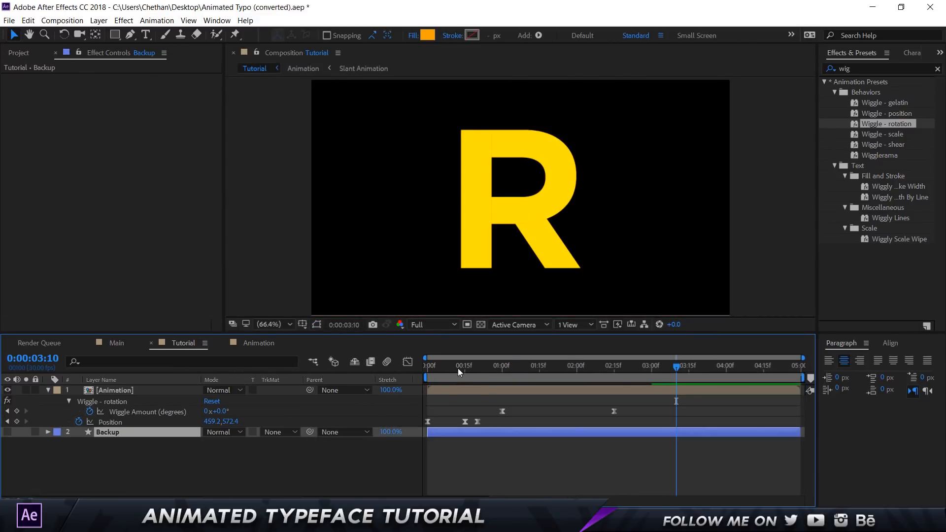
pyautogui.press('Home')
pyautogui.press('space')
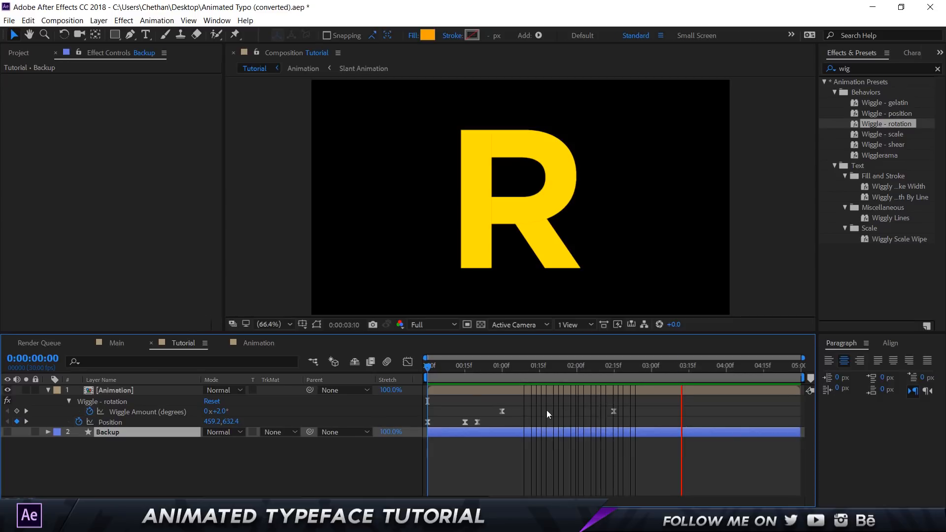
pyautogui.moveTo(502, 411); pyautogui.dragTo(522, 411)
pyautogui.moveTo(532, 370); pyautogui.dragTo(695, 368)
# - Review the speed lines in the Main composition and draw a vertical Pen line through the letter's stem in the Tutorial composition
pyautogui.click(113, 343)
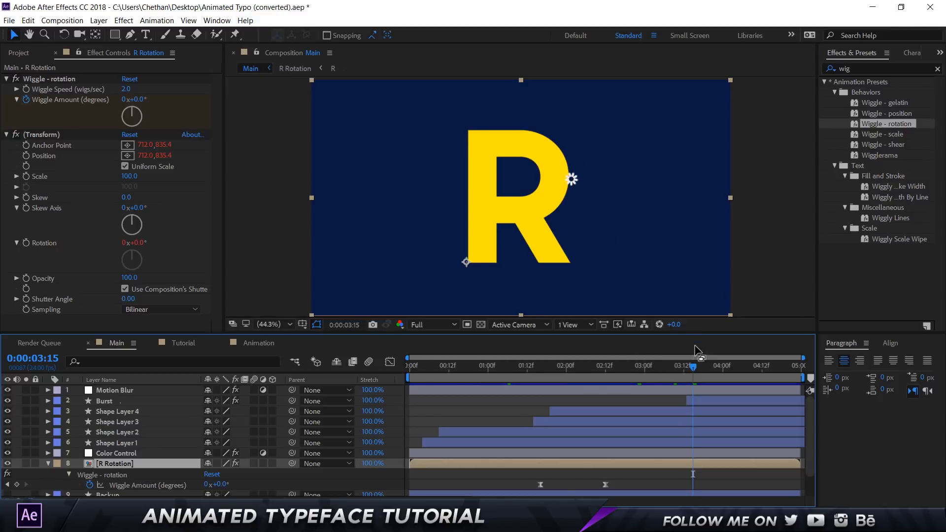
pyautogui.moveTo(693, 369); pyautogui.dragTo(458, 365)
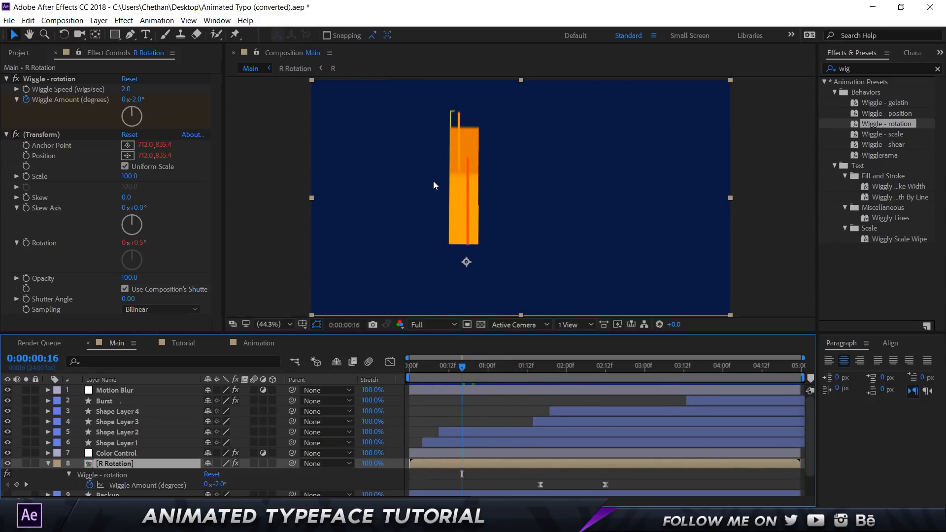
pyautogui.click(254, 343)
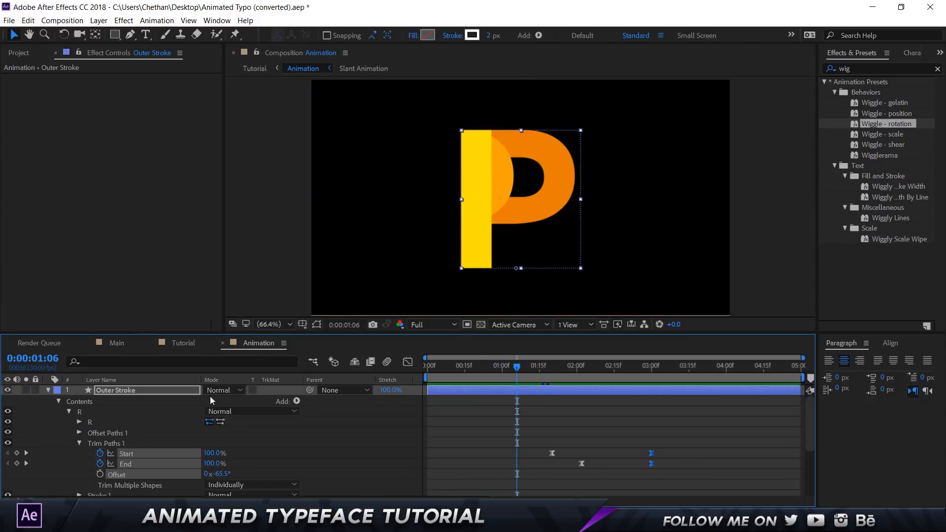
pyautogui.click(184, 343)
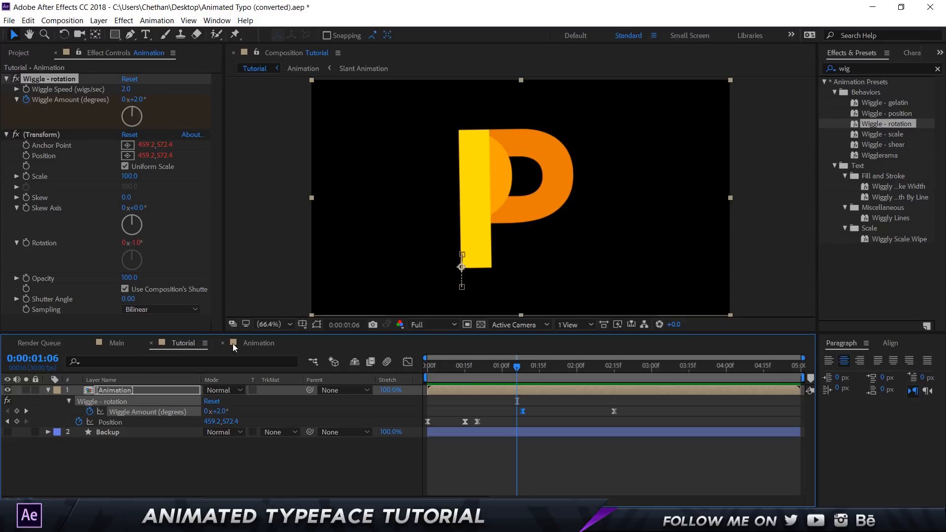
pyautogui.click(48, 389)
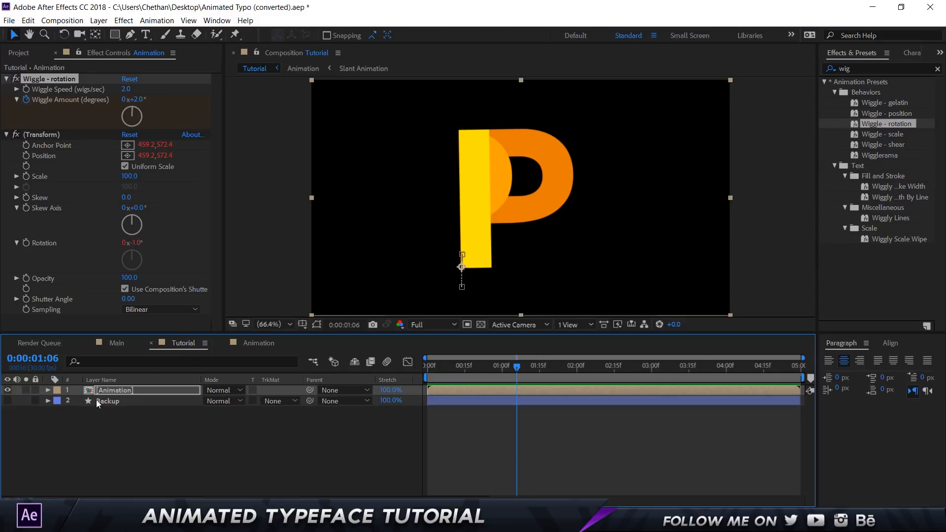
pyautogui.click(133, 33)
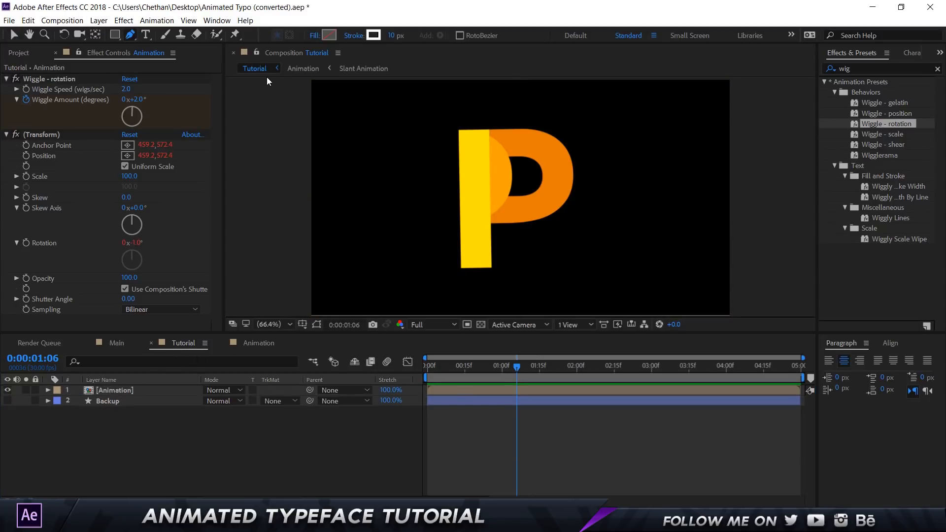
pyautogui.click(470, 122)
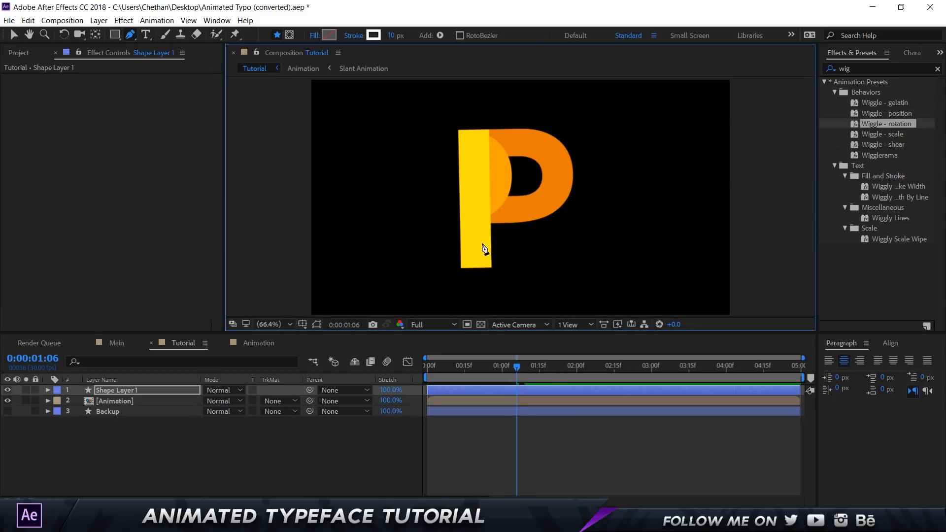
pyautogui.click(470, 279)
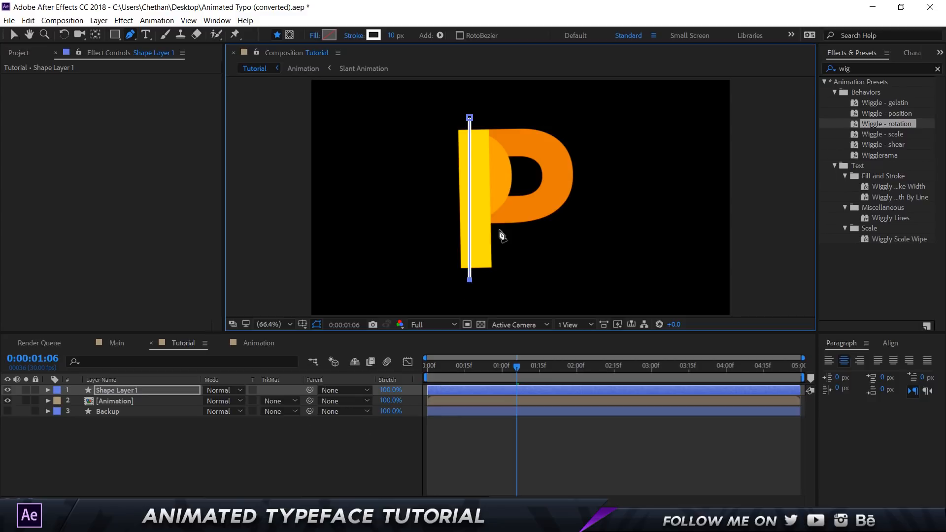
# - Set the new line's stroke width to 5 px and its stroke color to red FF0000
pyautogui.click(378, 40)
pyautogui.write('0')
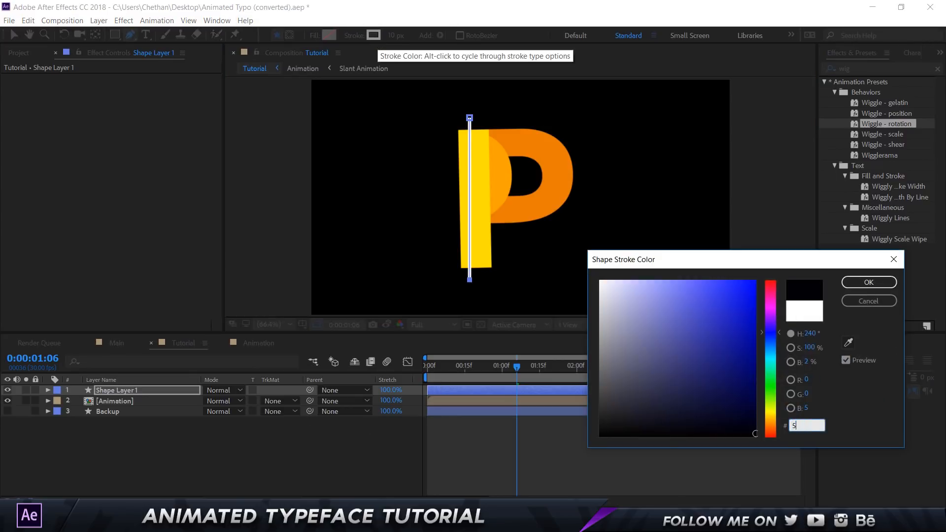
pyautogui.press('Return')
pyautogui.click(389, 35)
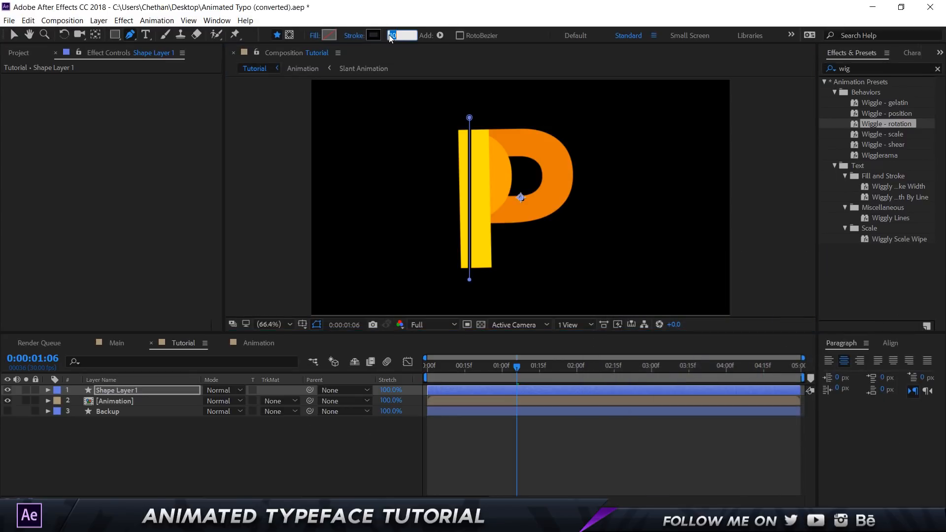
pyautogui.write('5')
pyautogui.press('Return')
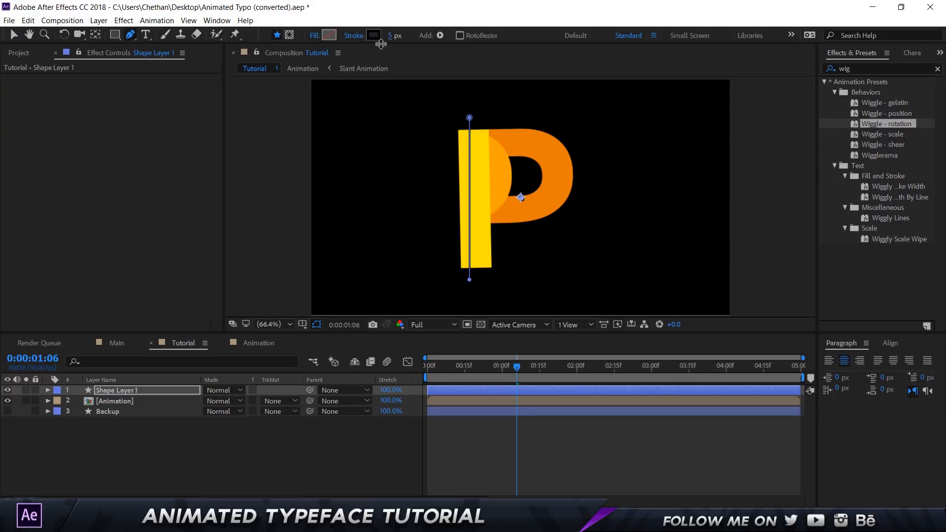
pyautogui.click(375, 37)
pyautogui.click(775, 302)
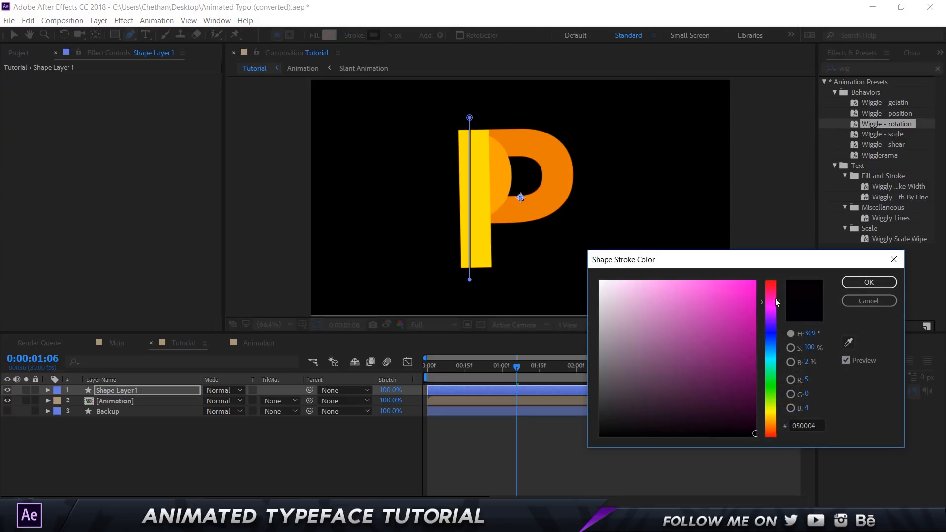
pyautogui.moveTo(777, 303); pyautogui.dragTo(776, 281)
pyautogui.click(754, 280)
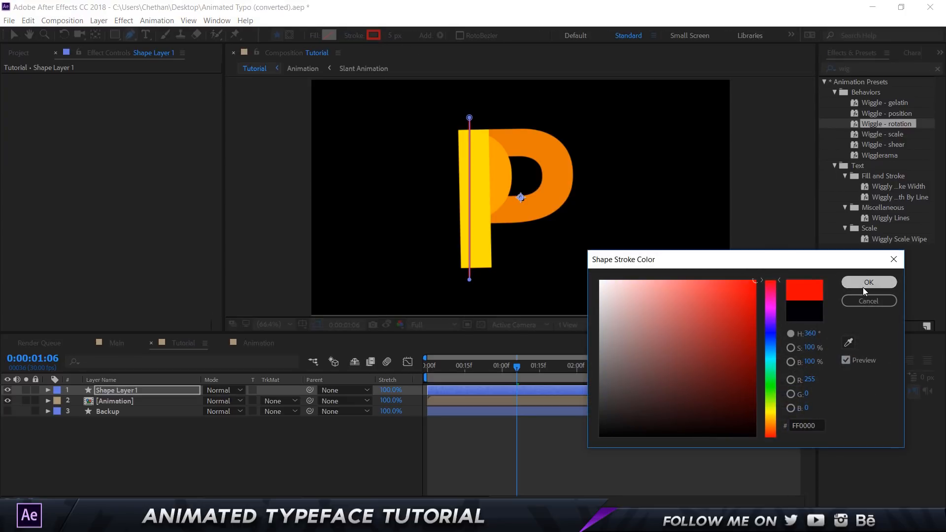
pyautogui.click(865, 283)
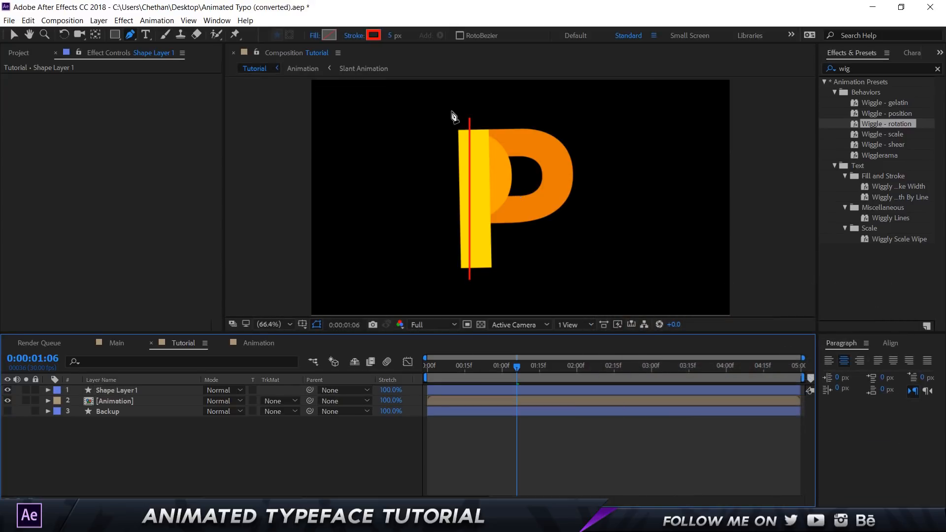
# - Rename the new line's shape layer as Speedline 1
pyautogui.click(116, 392)
pyautogui.press('Return')
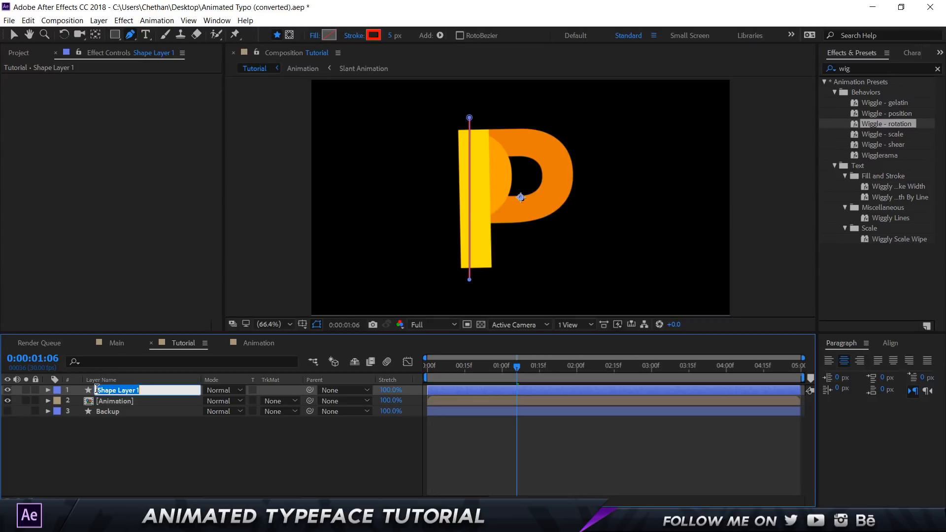
pyautogui.write('Speedline 1')
pyautogui.press('Return')
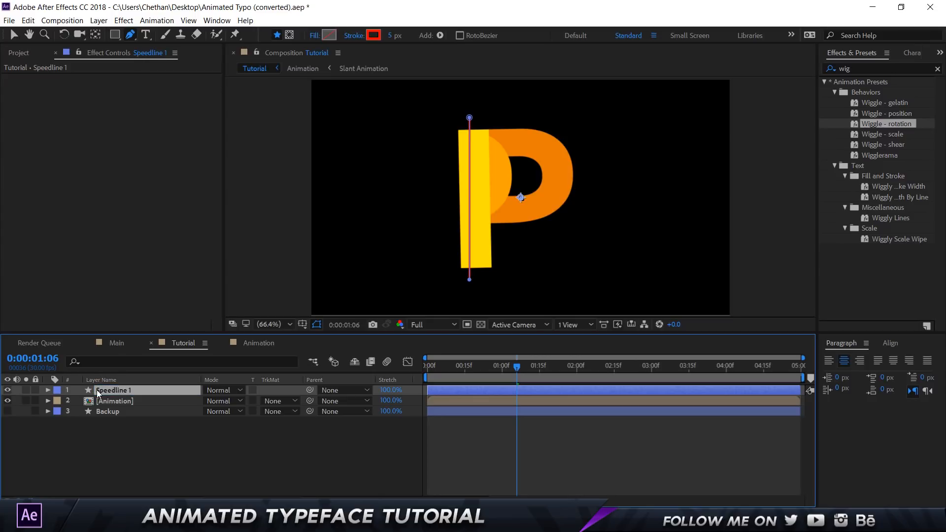
# - Add Trim Paths to the contents of the Speedline 1 layer
pyautogui.click(47, 390)
pyautogui.click(296, 401)
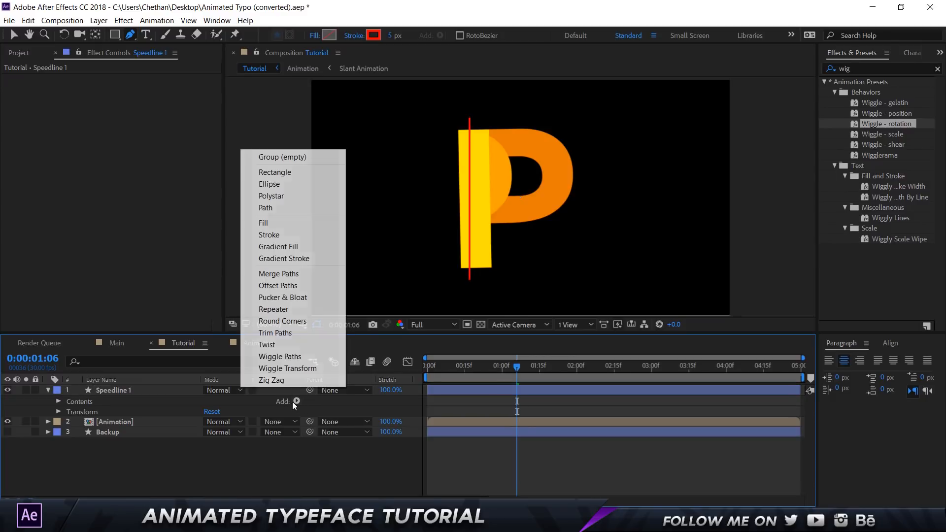
pyautogui.click(290, 333)
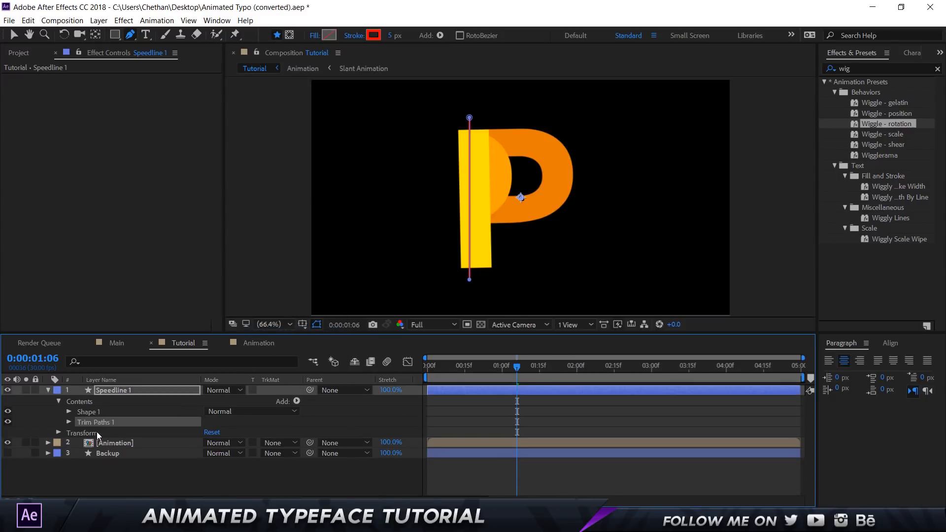
# - Keyframe the Speedline 1 Trim Paths Start and End at 100% at 0:00:00:13
pyautogui.click(69, 422)
pyautogui.moveTo(453, 367)
pyautogui.mouseDown()
pyautogui.moveTo(424, 368)
pyautogui.moveTo(460, 368)
pyautogui.mouseUp()
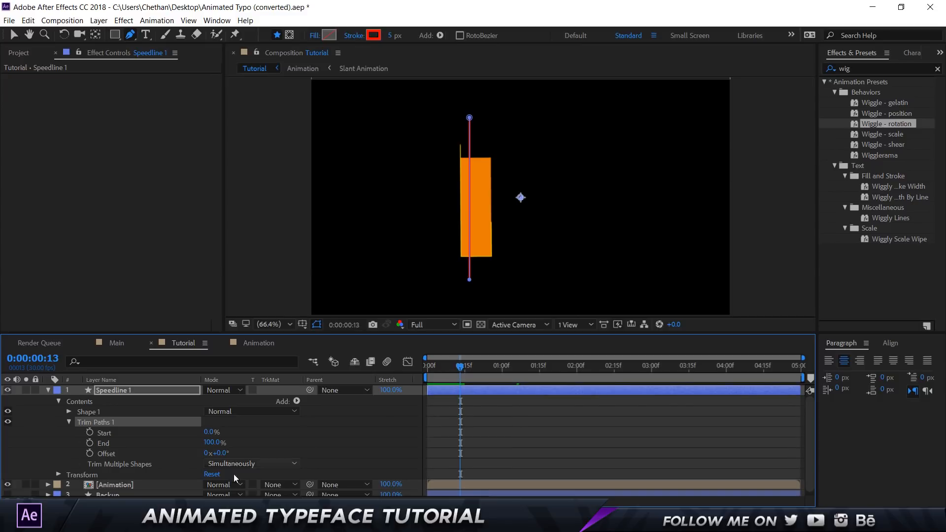
pyautogui.click(90, 432)
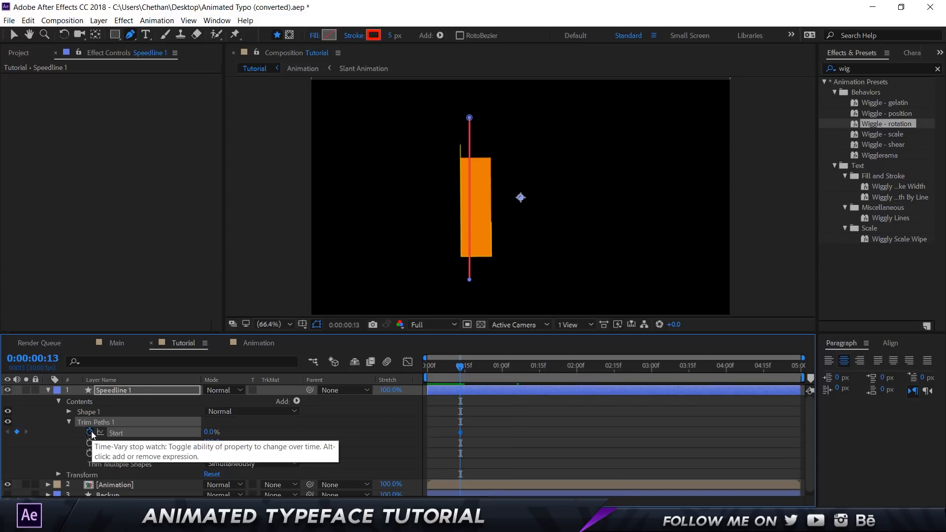
pyautogui.click(90, 442)
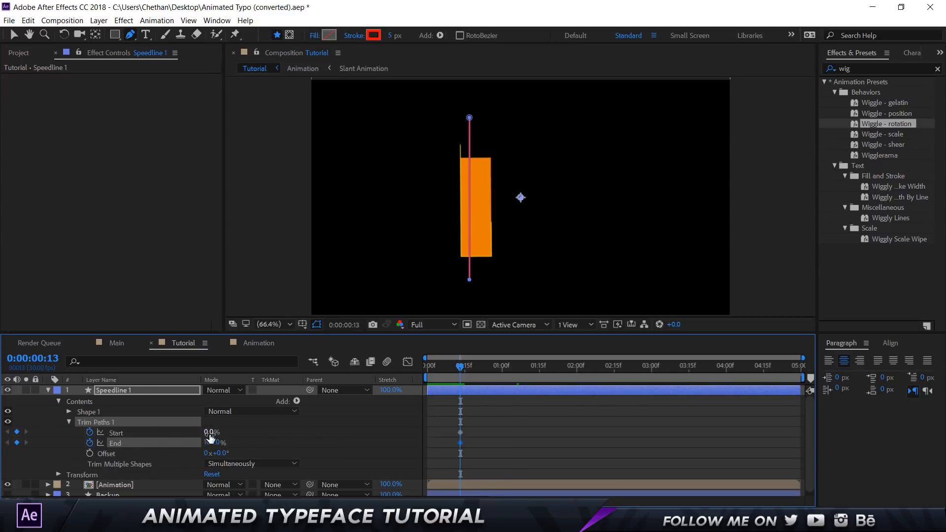
pyautogui.moveTo(220, 446)
pyautogui.mouseDown()
pyautogui.moveTo(197, 443)
pyautogui.moveTo(419, 431)
pyautogui.mouseUp()
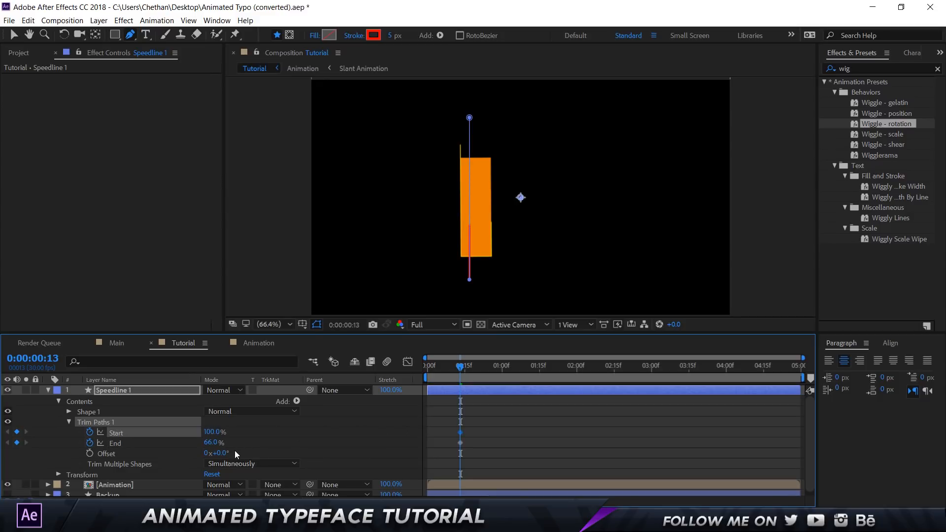
pyautogui.moveTo(211, 442); pyautogui.dragTo(236, 442)
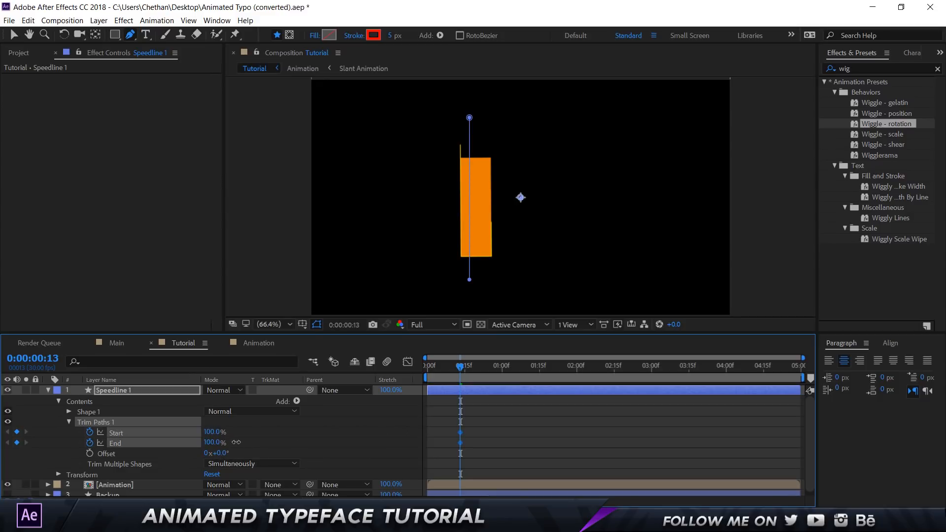
pyautogui.click(271, 442)
# - Keyframe the Speedline 1 Trim Paths End and Start at 0% at 0:00:00:28
pyautogui.press('space')
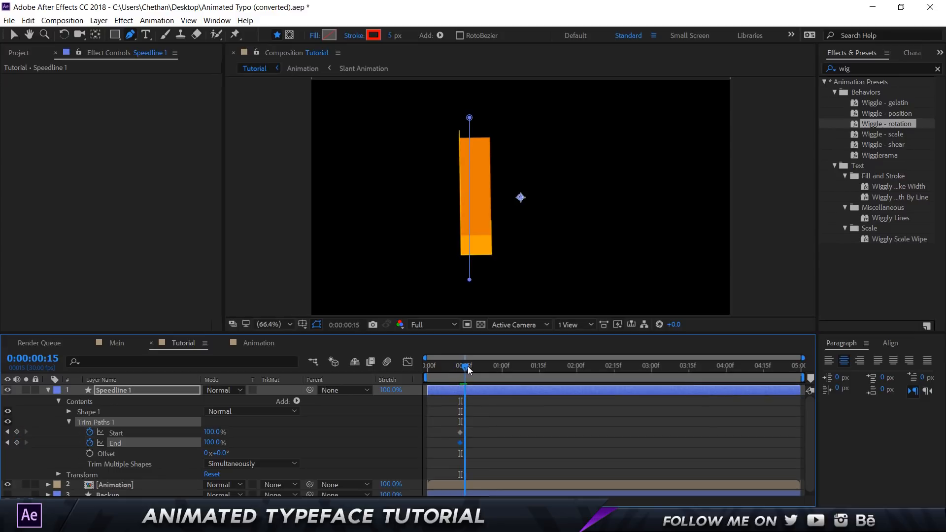
pyautogui.press('space')
pyautogui.press('space')
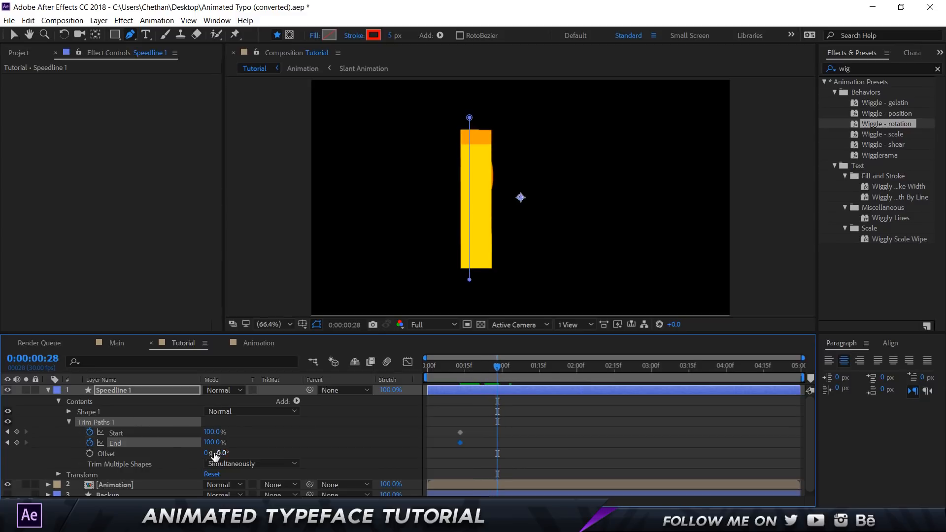
pyautogui.moveTo(213, 442); pyautogui.dragTo(150, 442)
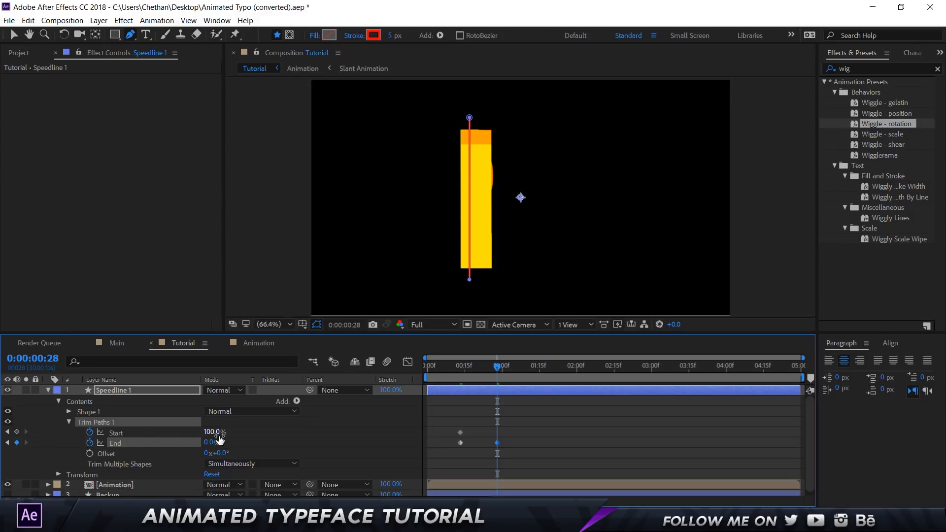
pyautogui.moveTo(218, 434); pyautogui.dragTo(139, 435)
# - Shift both Trim Paths Start keyframes so the first falls at 0:00:00:21, and preview the line's motion
pyautogui.moveTo(440, 411); pyautogui.dragTo(468, 472)
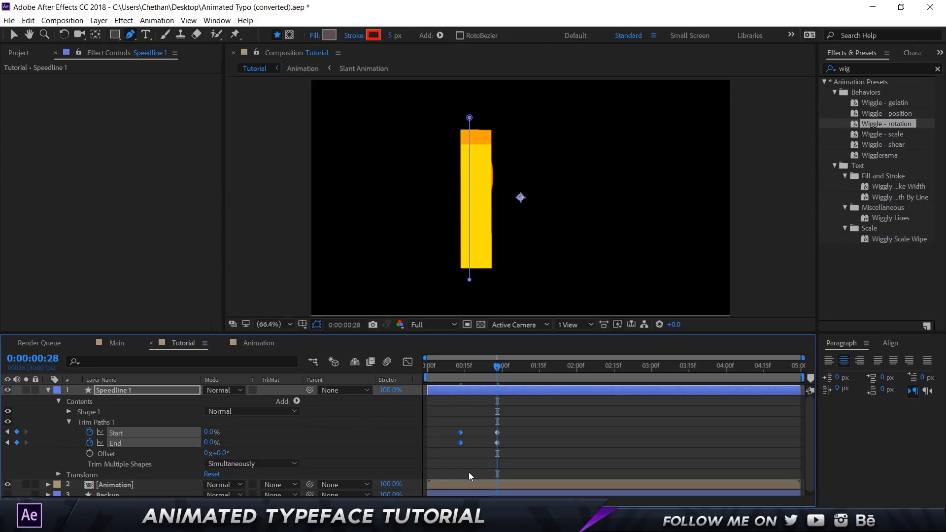
pyautogui.moveTo(488, 413); pyautogui.dragTo(528, 474)
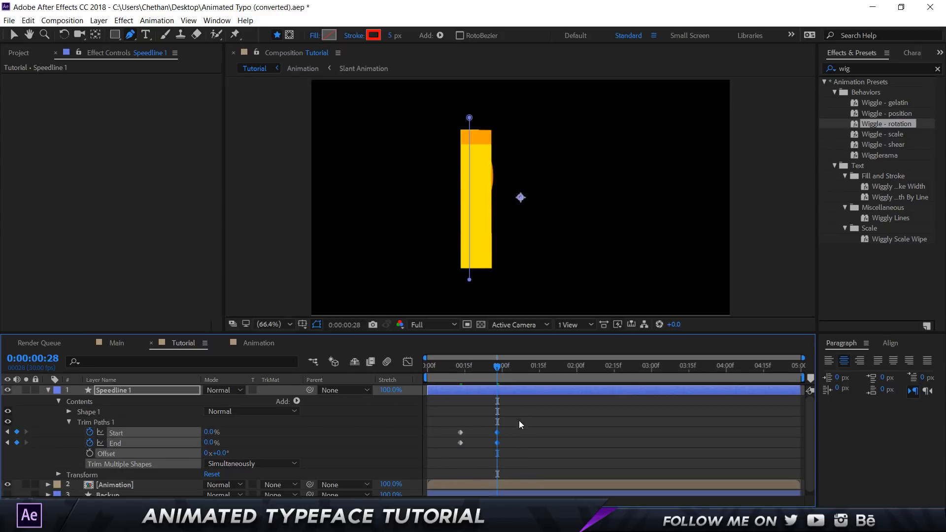
pyautogui.moveTo(519, 423); pyautogui.dragTo(458, 428)
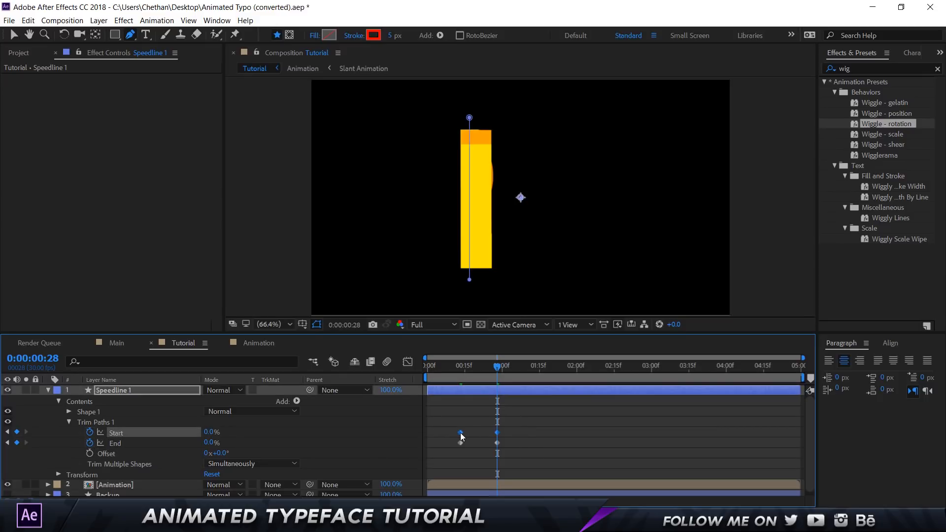
pyautogui.moveTo(462, 372)
pyautogui.mouseDown()
pyautogui.moveTo(495, 370)
pyautogui.moveTo(479, 369)
pyautogui.mouseUp()
pyautogui.moveTo(469, 433); pyautogui.dragTo(479, 433)
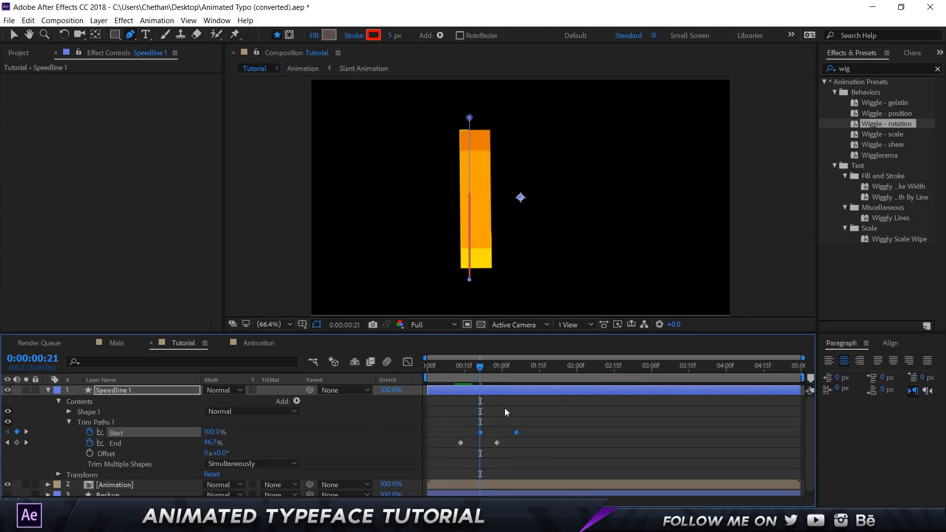
pyautogui.click(463, 369)
pyautogui.click(458, 417)
pyautogui.click(437, 370)
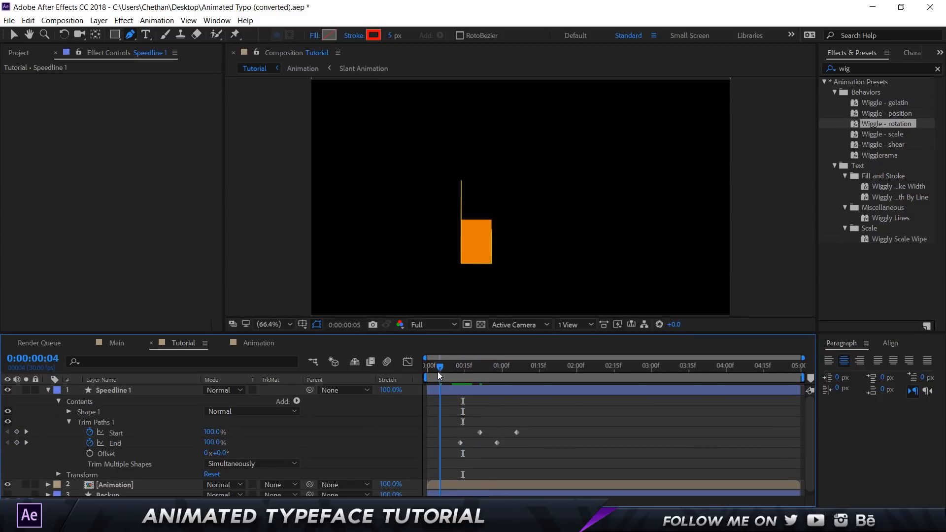
pyautogui.press('space')
pyautogui.press('space')
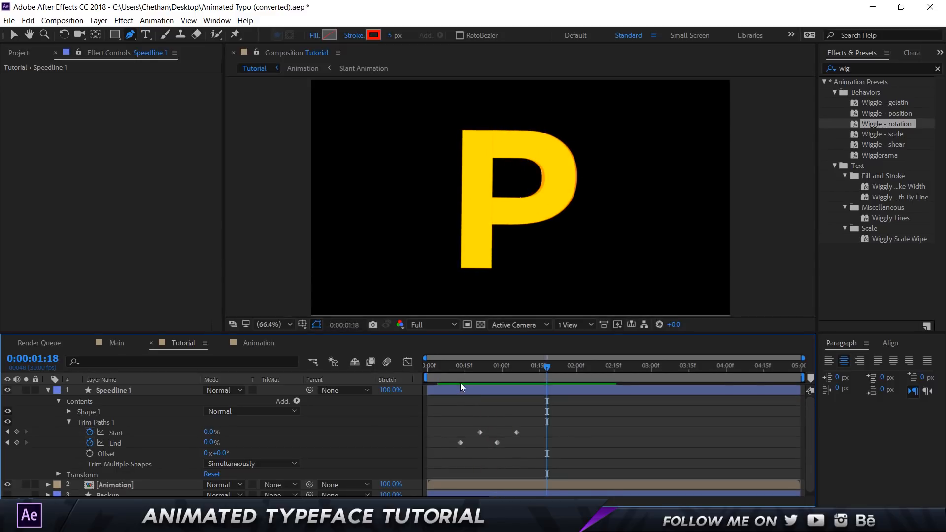
pyautogui.moveTo(536, 454); pyautogui.dragTo(435, 410)
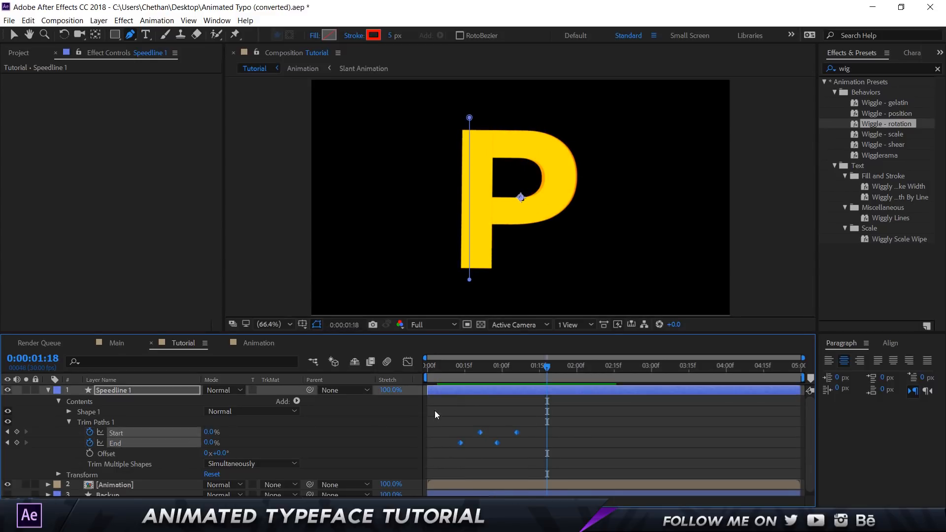
pyautogui.rightClick(483, 433)
pyautogui.click(507, 424)
pyautogui.click(447, 441)
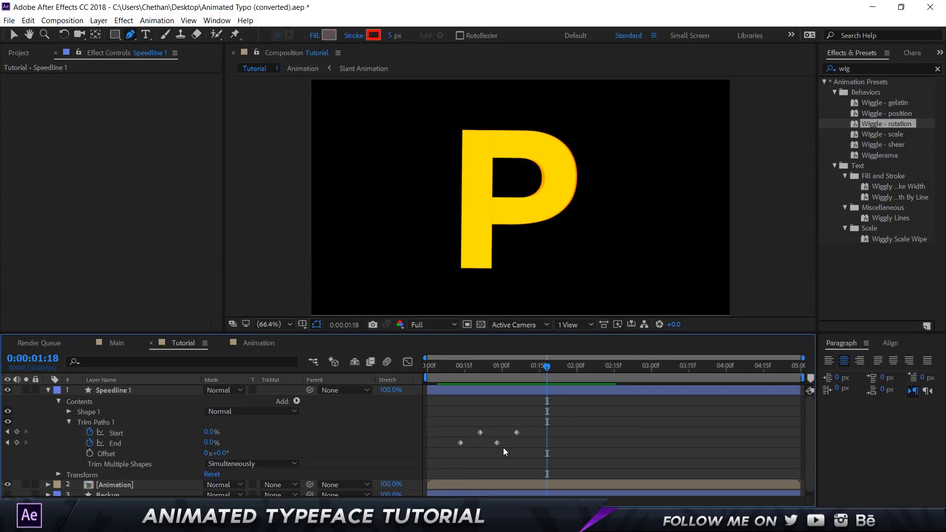
# - Apply Easy Ease to all Start and End keyframes of the Speedline 1 Trim Paths
pyautogui.moveTo(503, 449); pyautogui.dragTo(444, 412)
pyautogui.rightClick(480, 431)
pyautogui.moveTo(587, 425)
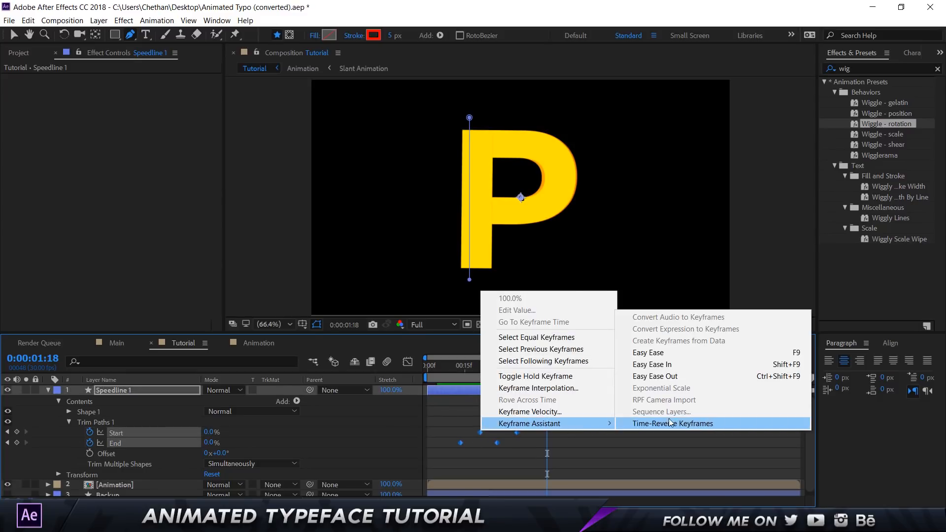
pyautogui.click(648, 352)
# - Reshape the Start and End speed curves to peak early and ease out slowly, and preview the animation
pyautogui.click(407, 361)
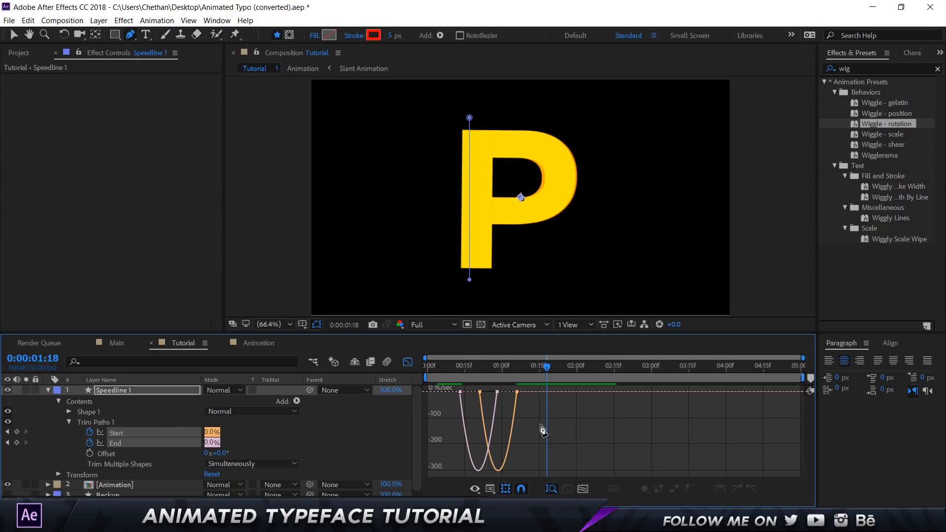
pyautogui.moveTo(540, 428); pyautogui.dragTo(458, 396)
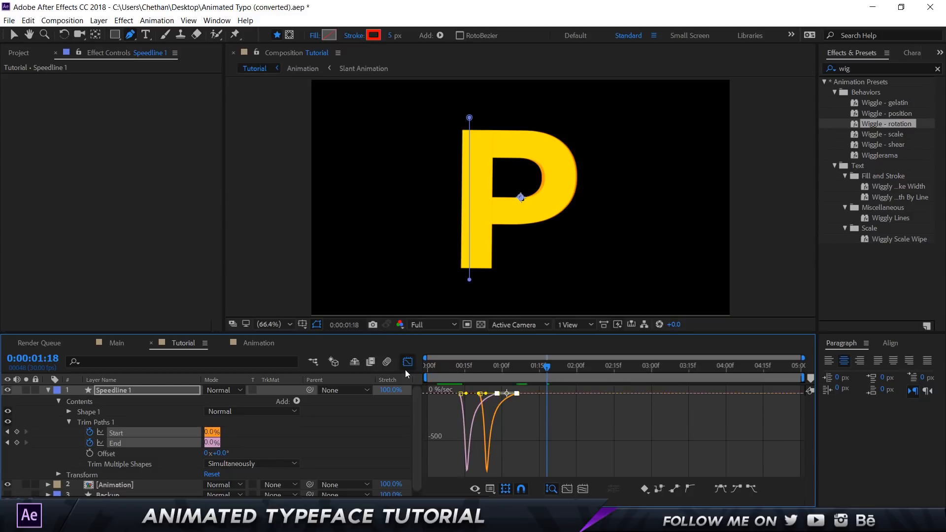
pyautogui.click(408, 362)
pyautogui.click(443, 365)
pyautogui.press('space')
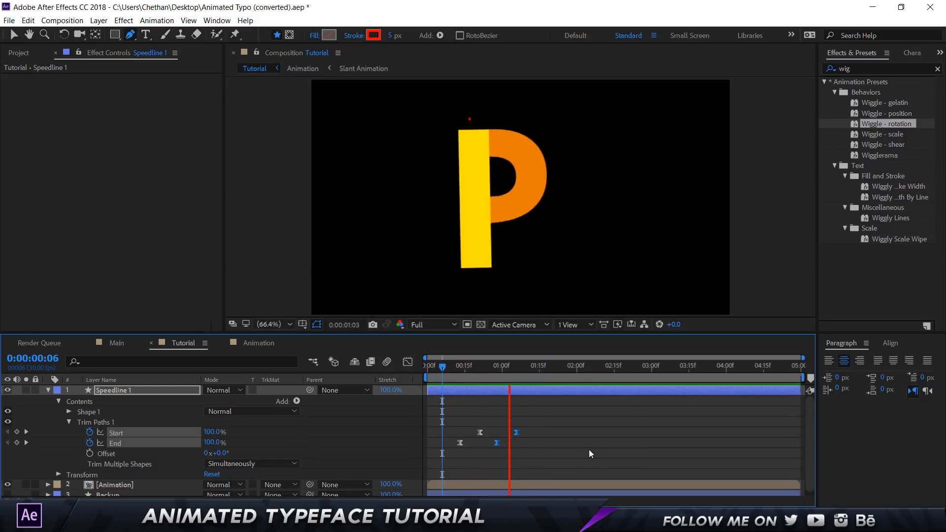
pyautogui.press('space')
pyautogui.press('space')
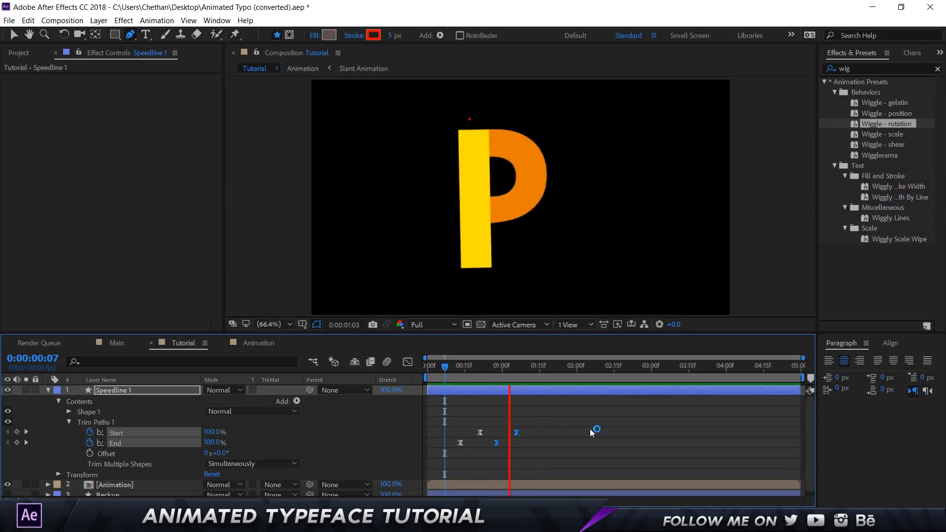
pyautogui.press('space')
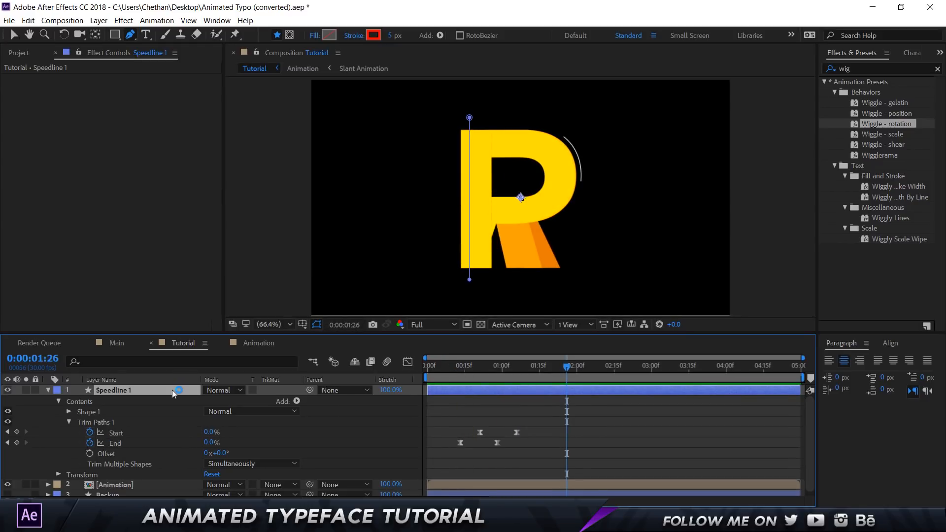
# - Duplicate the Speedline 1 layer and set the copy's stroke color to white
pyautogui.hotkey('ctrl', 'd')
pyautogui.click(375, 35)
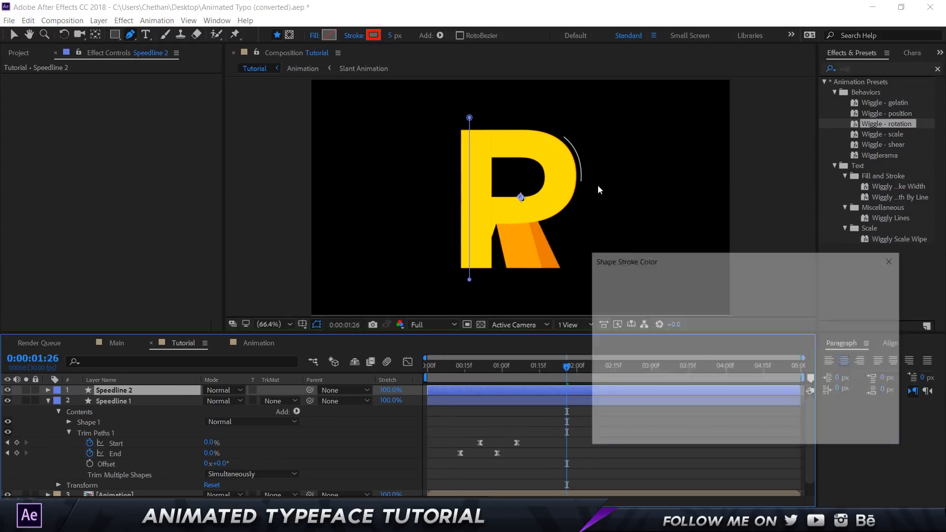
pyautogui.click(600, 281)
pyautogui.click(868, 283)
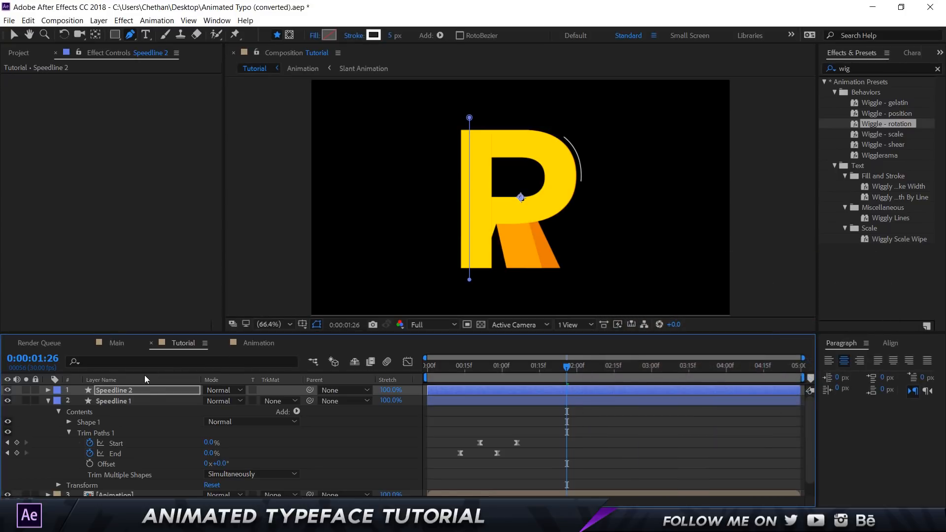
# - Nudge Speedline 2 slightly right and down, delay its layer by about seven frames, and preview both lines
pyautogui.keyDown('ctrl'); pyautogui.click(144, 400); pyautogui.keyUp('ctrl')
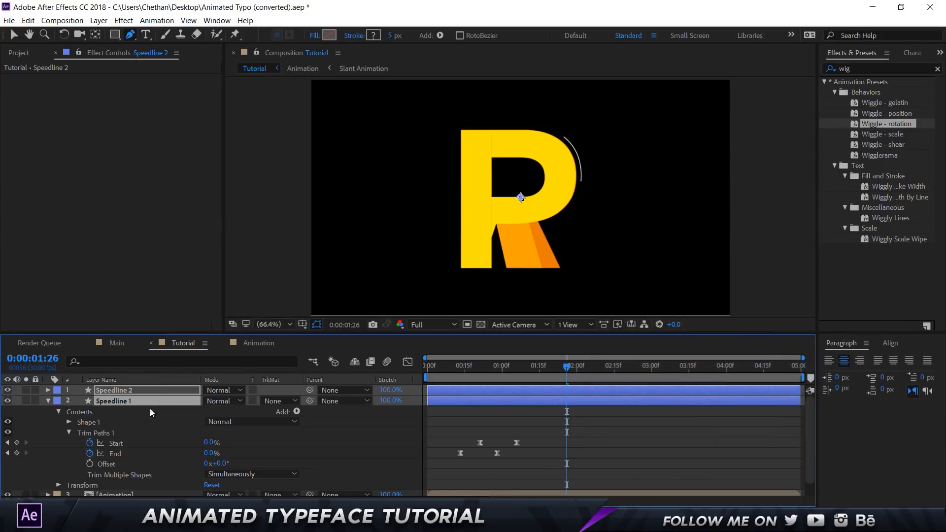
pyautogui.click(150, 401)
pyautogui.click(151, 390)
pyautogui.hotkey('shift', 'Right')
pyautogui.hotkey('shift', 'Right')
pyautogui.hotkey('shift', 'Right')
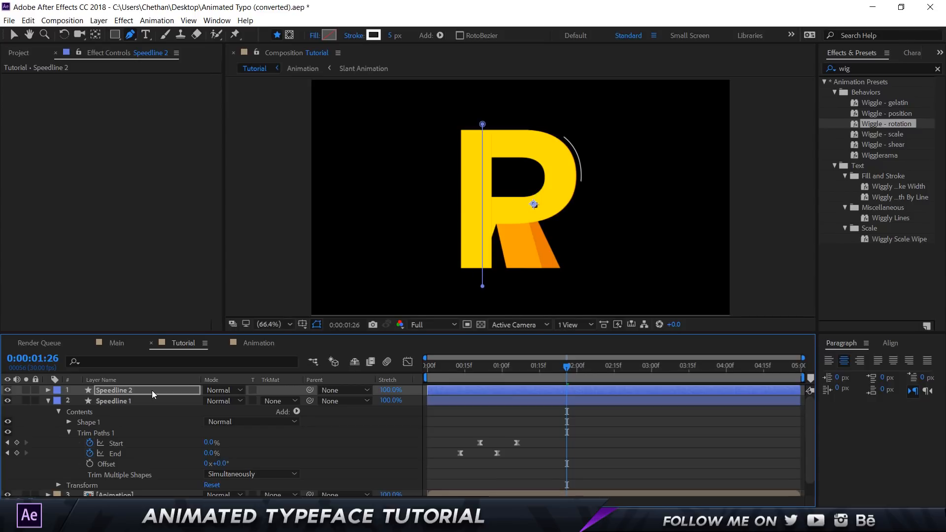
pyautogui.hotkey('shift', 'Down')
pyautogui.hotkey('shift', 'Down')
pyautogui.hotkey('shift', 'Down')
pyautogui.hotkey('shift', 'Down')
pyautogui.hotkey('shift', 'Down')
pyautogui.hotkey('shift', 'Down')
pyautogui.hotkey('shift', 'Down')
pyautogui.hotkey('shift', 'Down')
pyautogui.hotkey('shift', 'Down')
pyautogui.hotkey('shift', 'Down')
pyautogui.hotkey('shift', 'Down')
pyautogui.hotkey('shift', 'Down')
pyautogui.moveTo(468, 366); pyautogui.dragTo(418, 363)
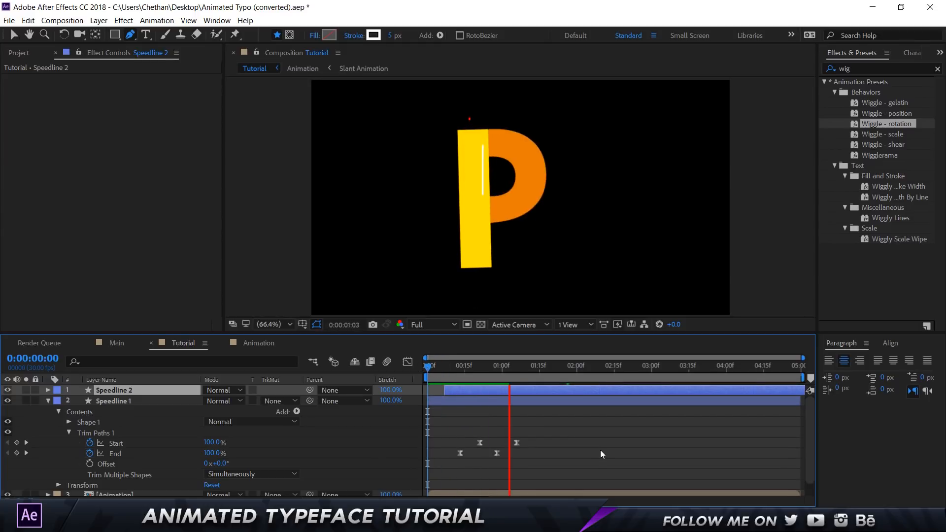
# - Cut the Speedline 1 and Speedline 2 layers from the Tutorial composition and paste them into the Animation composition
pyautogui.keyDown('shift'); pyautogui.click(143, 402); pyautogui.keyUp('shift')
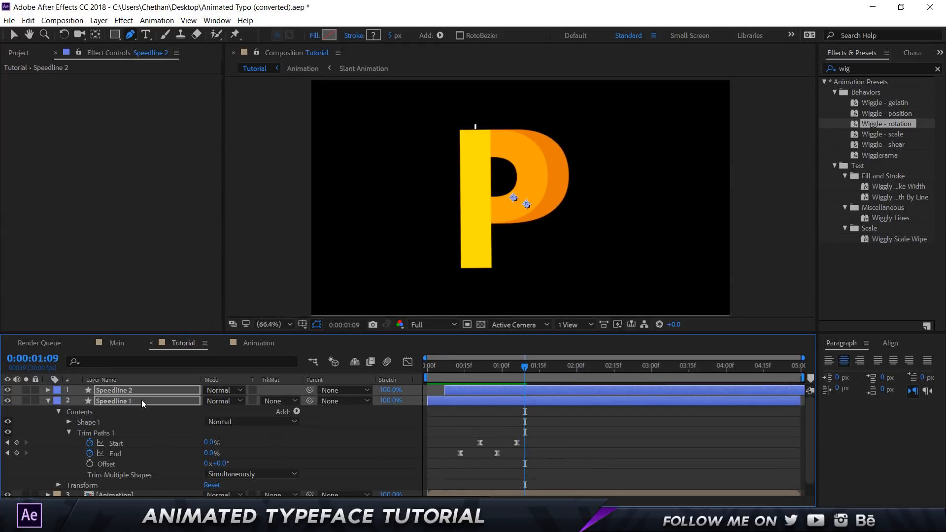
pyautogui.hotkey('ctrl', 'x')
pyautogui.click(259, 343)
pyautogui.hotkey('ctrl', 'v')
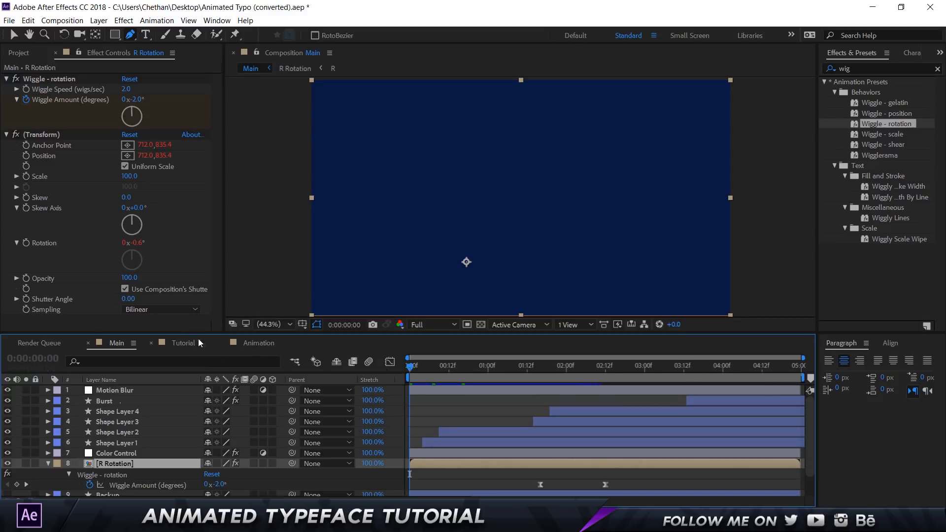
pyautogui.click(191, 346)
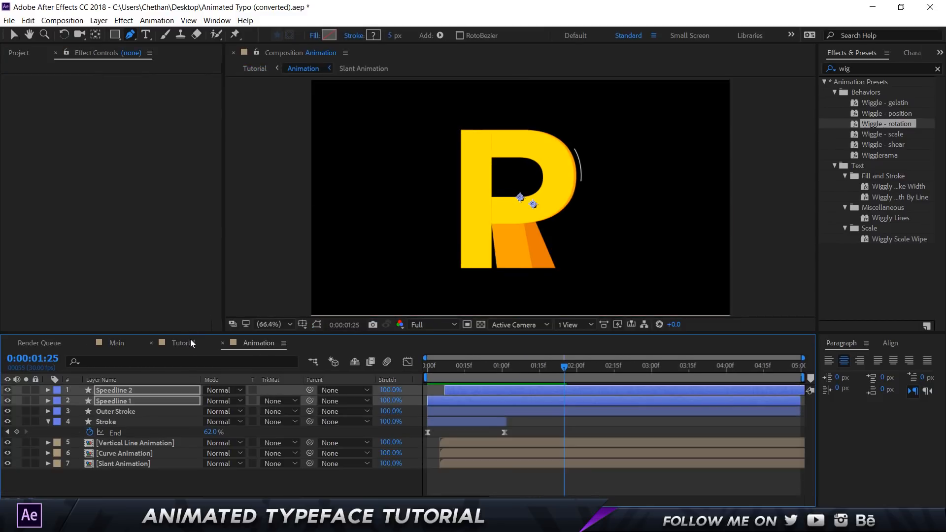
# - Duplicate both speed lines, stack the copies above the originals, set the copies' rotation to 90°, and go to 0:00:01:01
pyautogui.hotkey('ctrl', 'd')
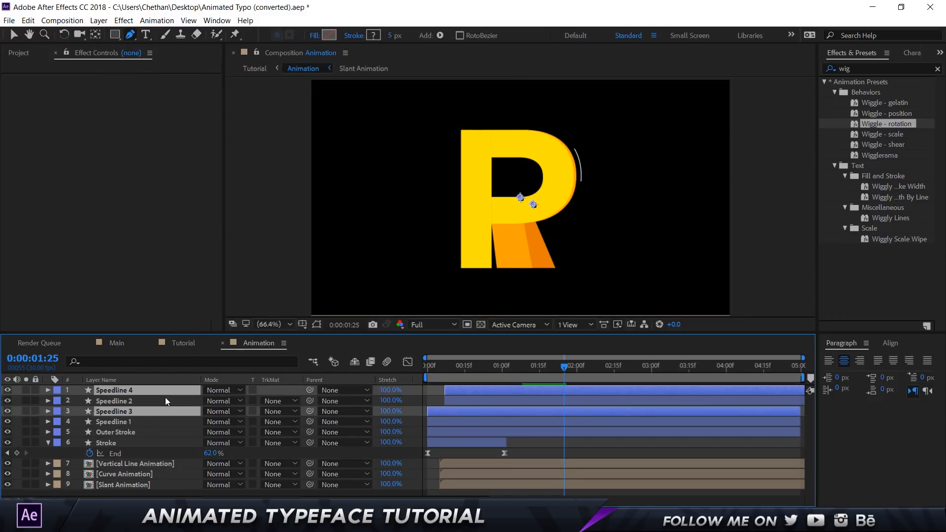
pyautogui.moveTo(137, 410); pyautogui.dragTo(166, 400)
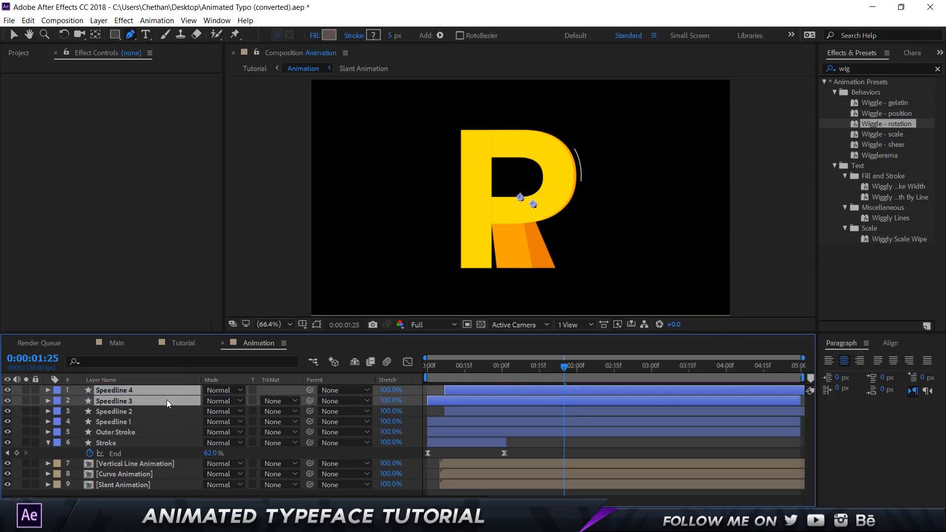
pyautogui.press('r')
pyautogui.click(218, 401)
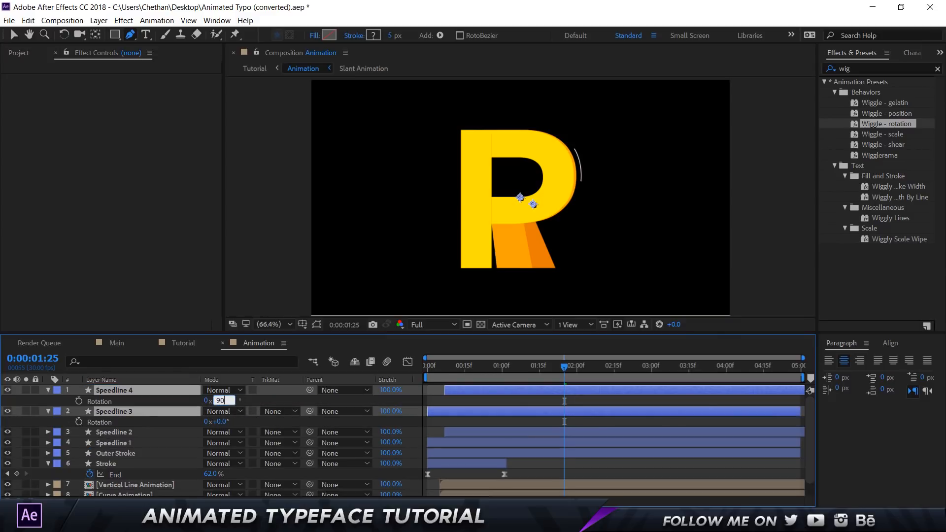
pyautogui.write('90')
pyautogui.press('Return')
pyautogui.moveTo(507, 367)
pyautogui.mouseDown()
pyautogui.moveTo(521, 371)
pyautogui.moveTo(504, 368)
pyautogui.mouseUp()
pyautogui.click(567, 156)
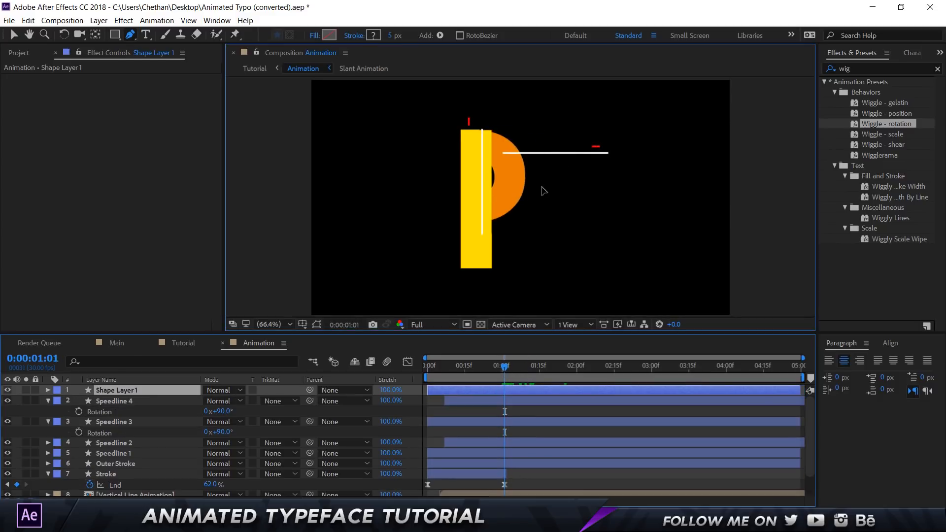
pyautogui.click(135, 389)
pyautogui.press('Delete')
# - Remove the stray Shape Layer 1 and move Speedline 3 and Speedline 4 together down to the lower part of the letter
pyautogui.click(137, 391)
pyautogui.keyDown('ctrl'); pyautogui.click(137, 411); pyautogui.keyUp('ctrl')
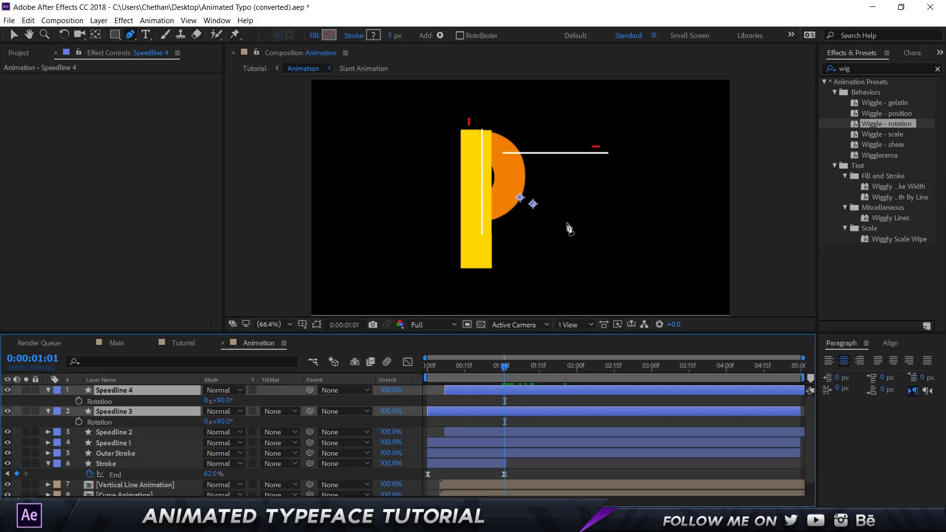
pyautogui.click(557, 155)
pyautogui.hotkey('ctrl', 'z')
pyautogui.press('v')
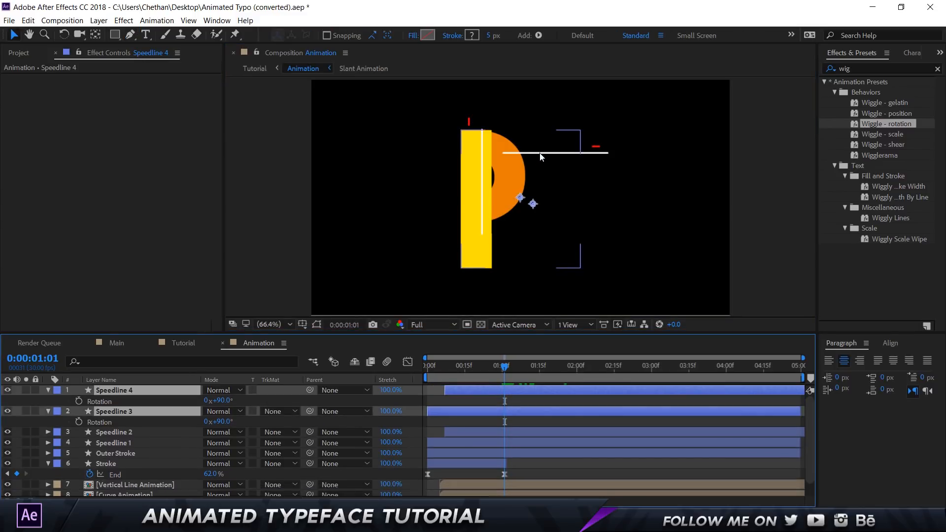
pyautogui.moveTo(540, 157); pyautogui.dragTo(529, 181)
# - Delay Speedline 3 to start at about 0:00:01:08 and Speedline 4 at about 0:00:01:15, and preview the timing
pyautogui.moveTo(508, 366)
pyautogui.mouseDown()
pyautogui.moveTo(563, 377)
pyautogui.moveTo(552, 377)
pyautogui.mouseUp()
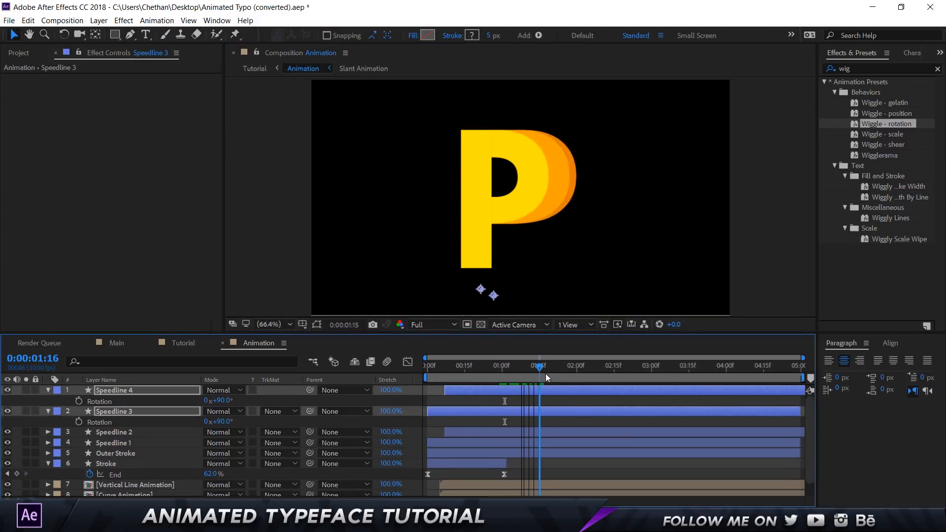
pyautogui.click(495, 389)
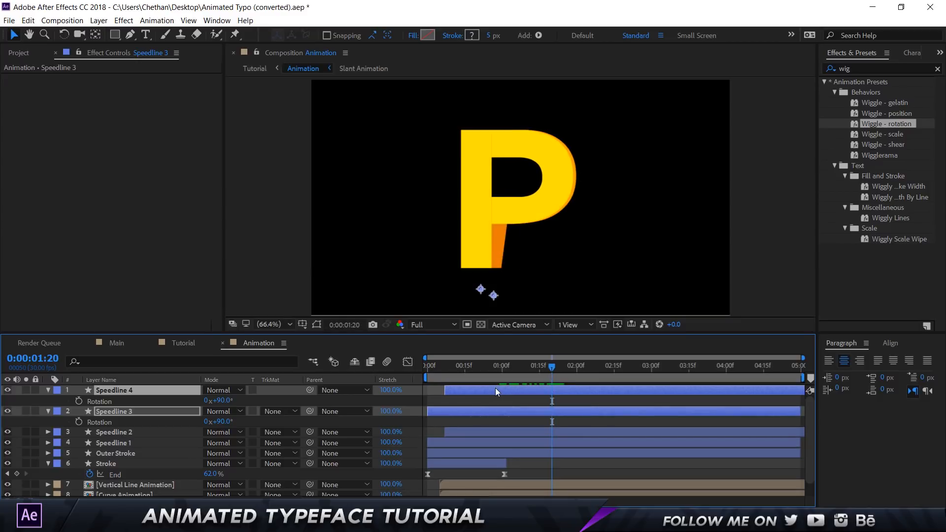
pyautogui.moveTo(495, 388); pyautogui.dragTo(599, 391)
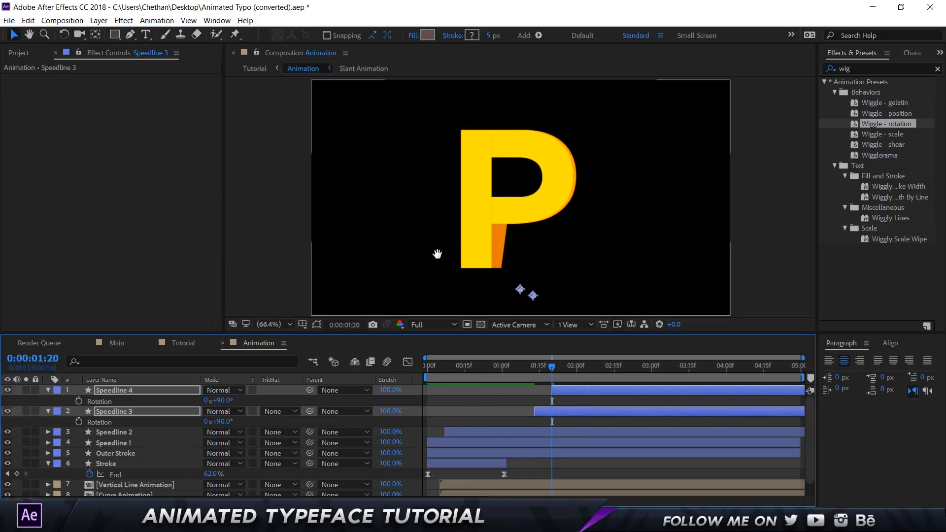
pyautogui.press('space')
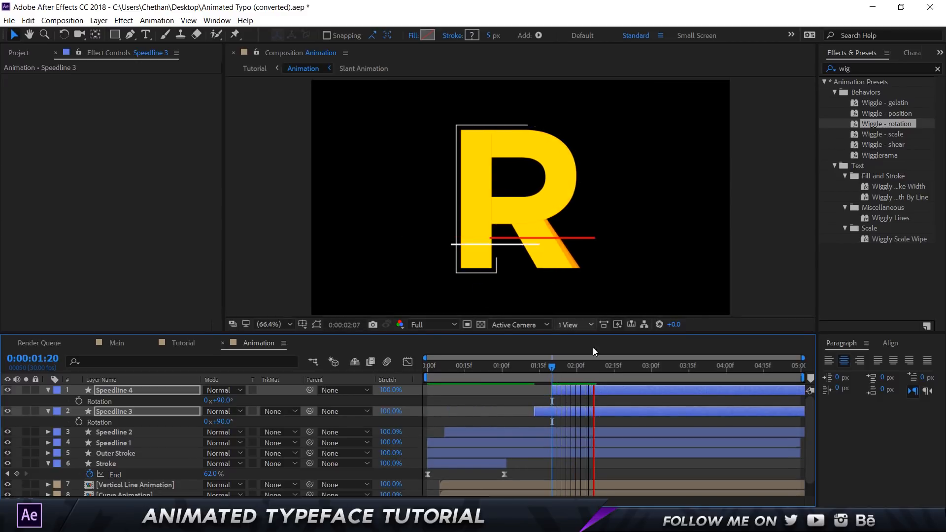
pyautogui.press('space')
pyautogui.moveTo(581, 389); pyautogui.dragTo(511, 369)
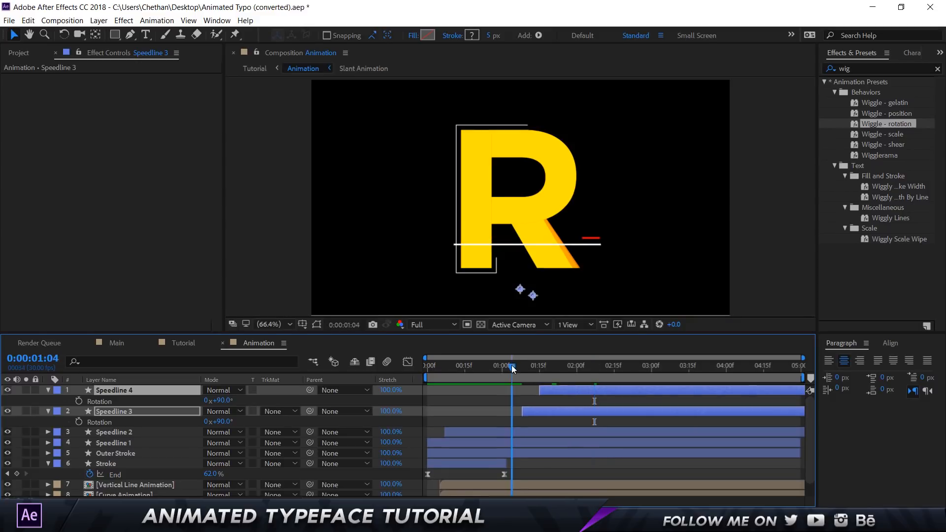
pyautogui.press('space')
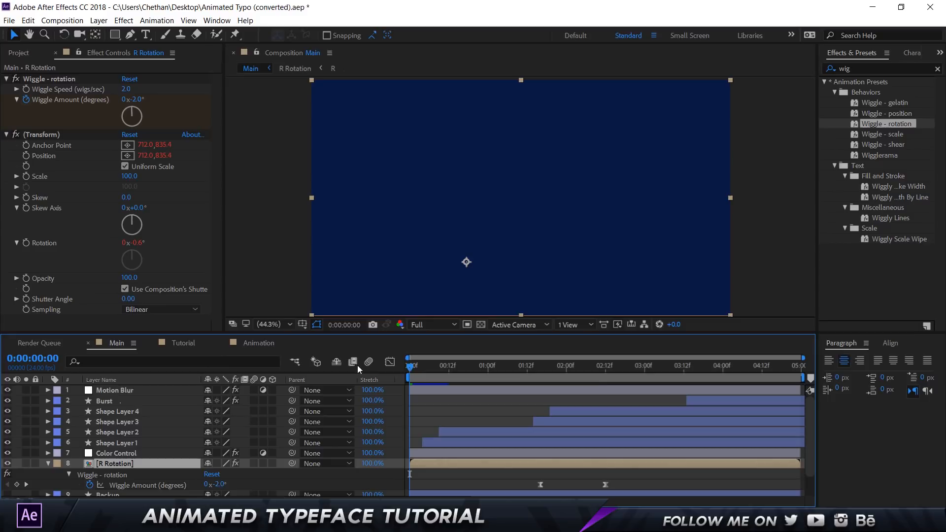
# - Delete the Backup layer from the Tutorial composition
pyautogui.click(193, 346)
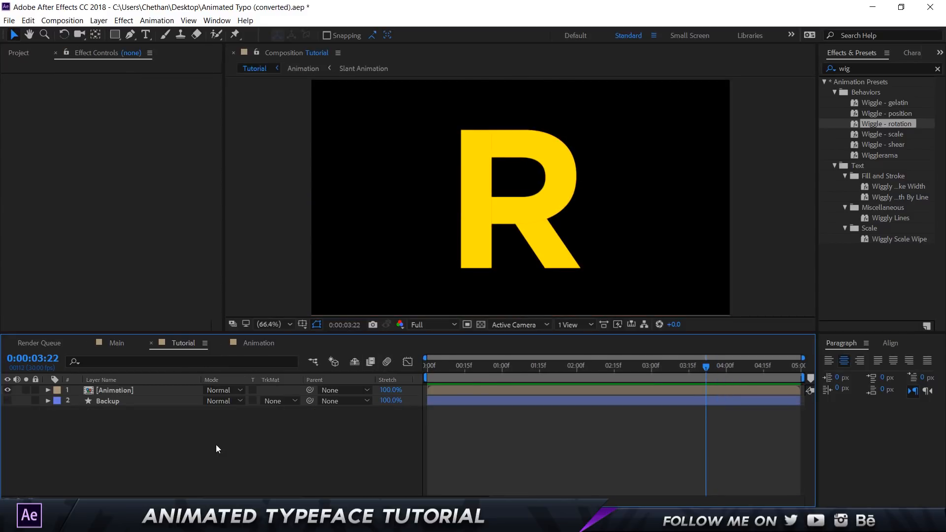
pyautogui.click(141, 402)
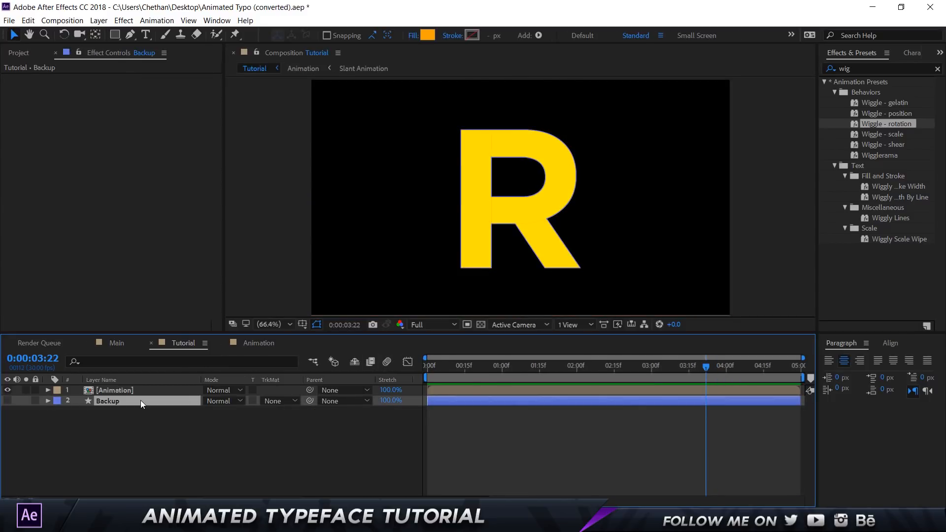
pyautogui.press('Delete')
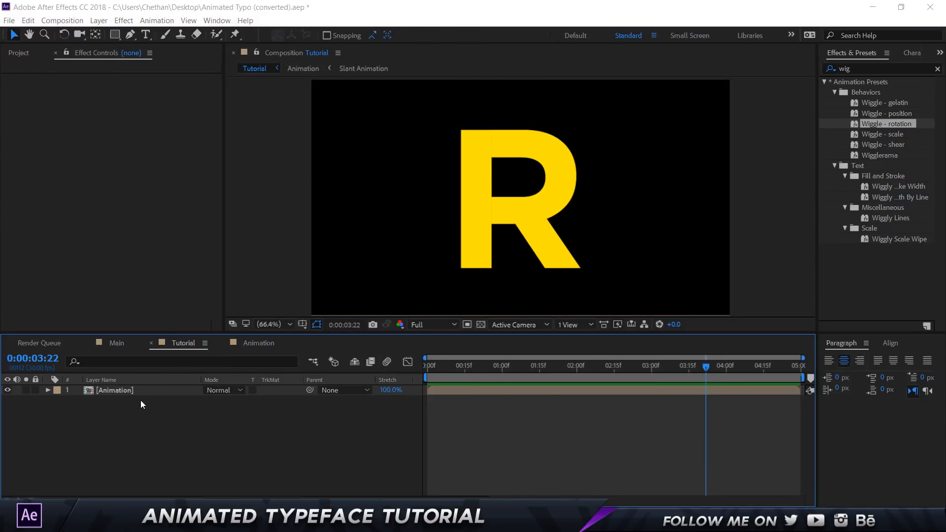
# - Add a composition-sized solid named BG and place it beneath the Animation layer
pyautogui.hotkey('ctrl', 'y')
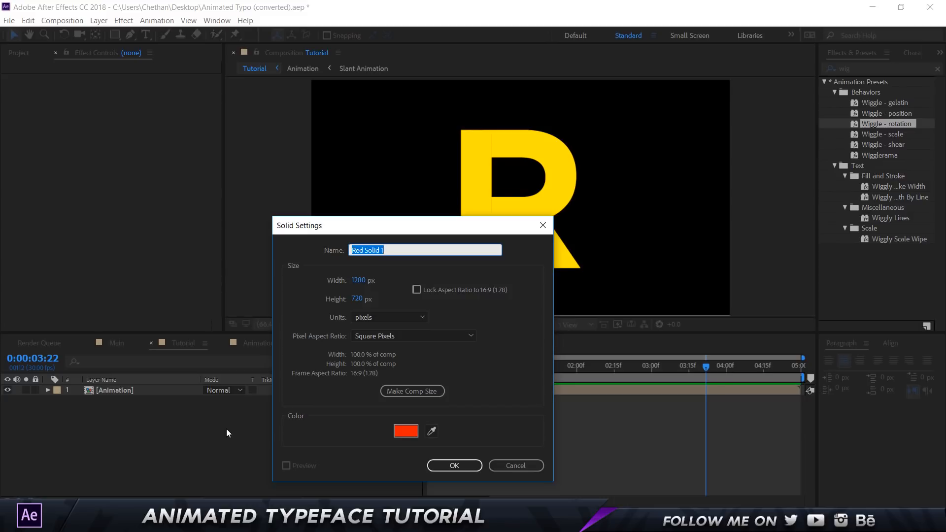
pyautogui.write('BG')
pyautogui.press('Return')
pyautogui.moveTo(118, 418); pyautogui.dragTo(119, 419)
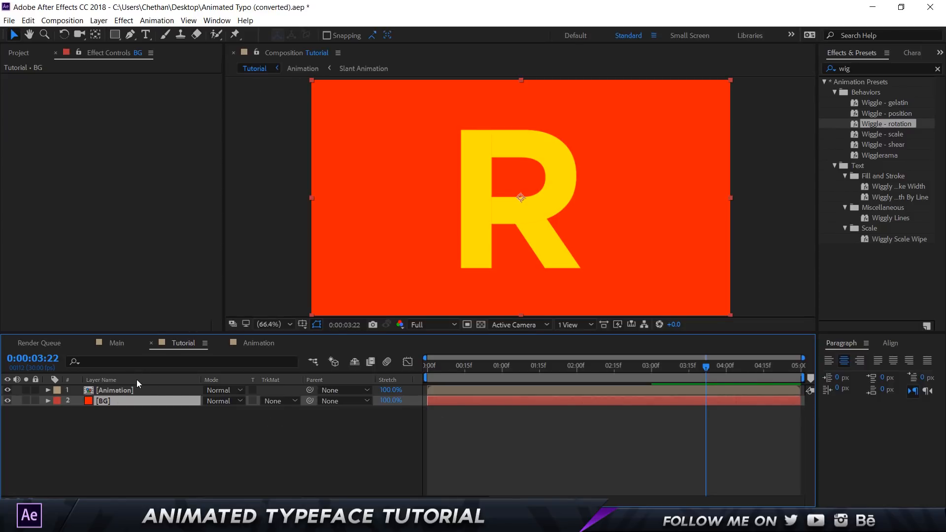
# - Change the BG solid's color to dark navy blue, hex 001638
pyautogui.hotkey('ctrl', 'shift', 'y')
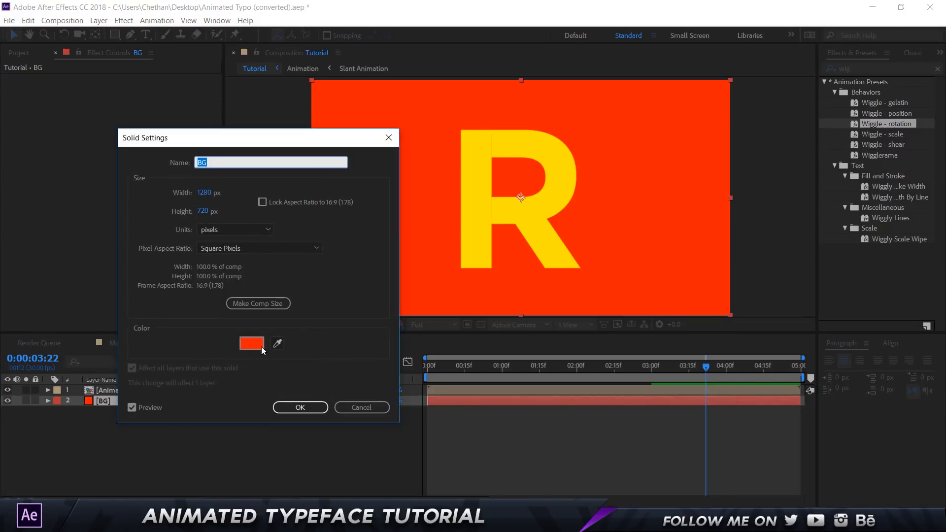
pyautogui.click(253, 343)
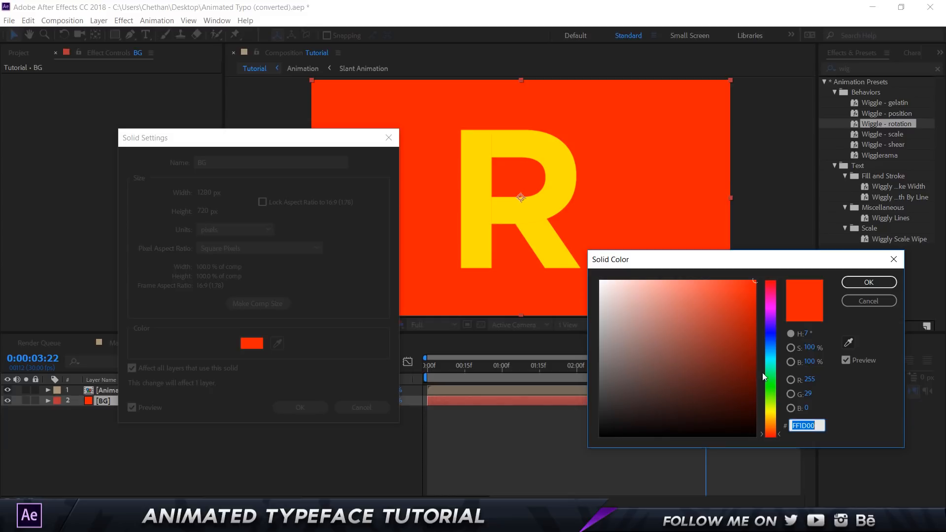
pyautogui.write('00193F')
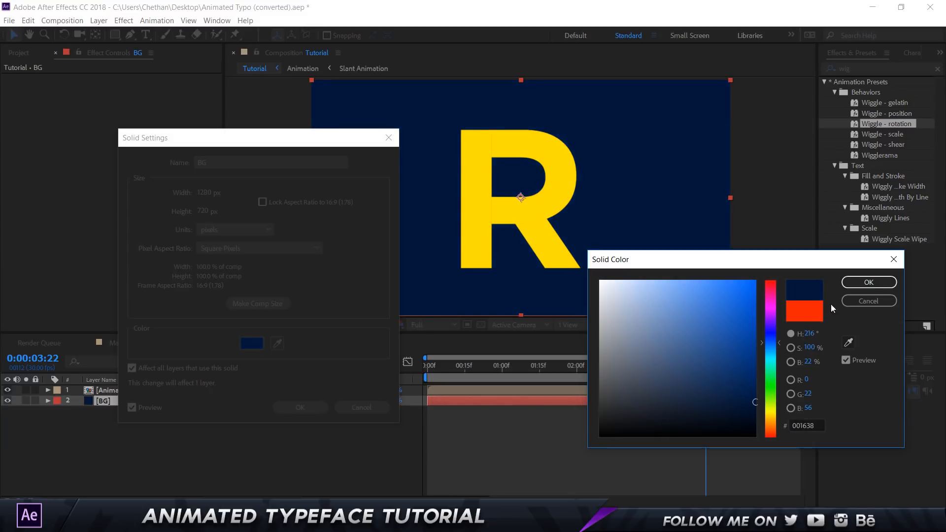
pyautogui.click(868, 282)
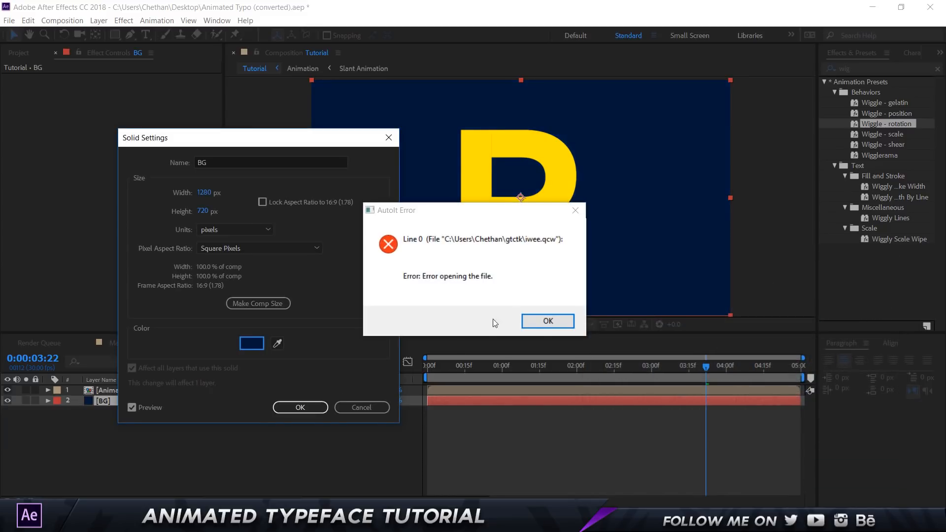
pyautogui.click(314, 408)
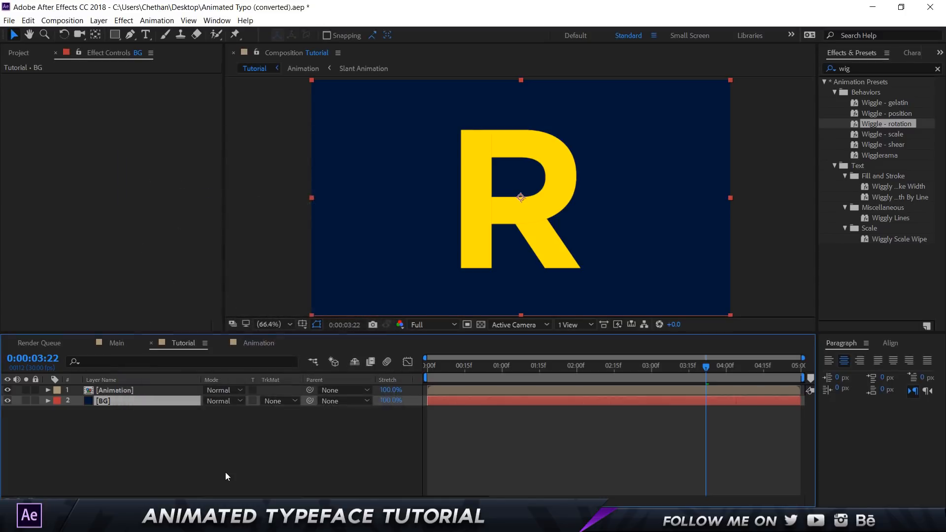
pyautogui.click(127, 387)
pyautogui.click(152, 424)
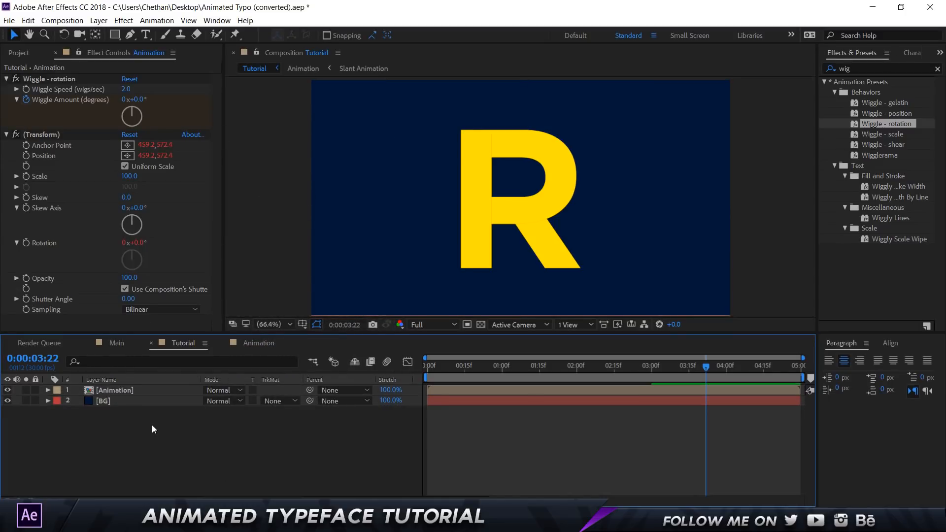
pyautogui.click(859, 69)
pyautogui.write('rsm')
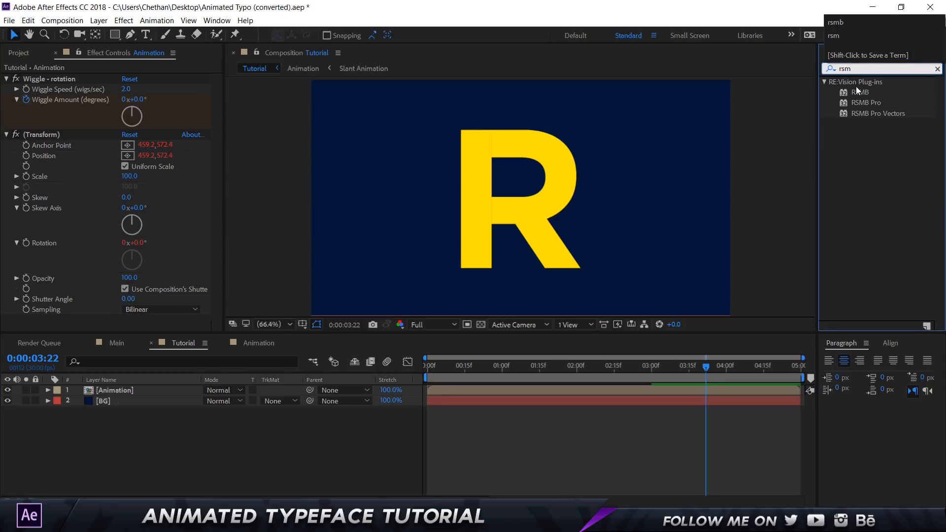
pyautogui.moveTo(844, 89); pyautogui.dragTo(687, 230)
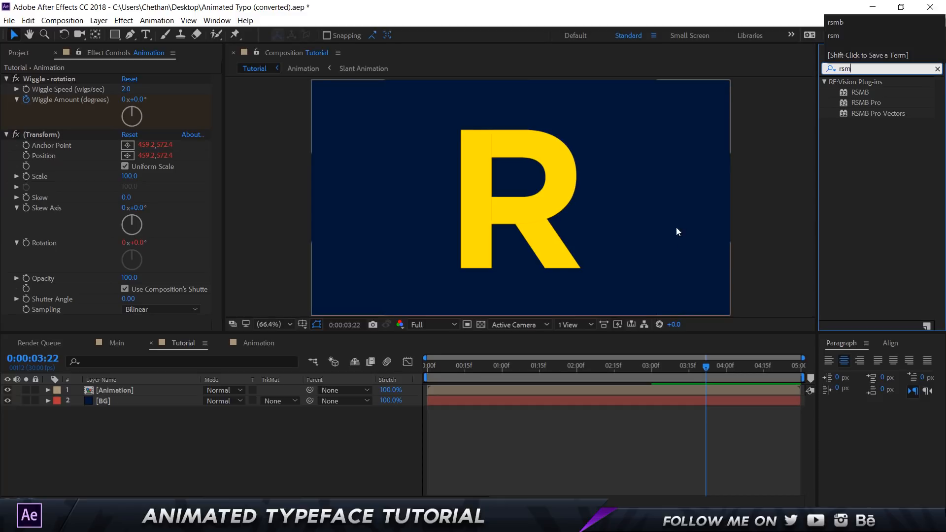
pyautogui.moveTo(860, 92); pyautogui.dragTo(651, 60)
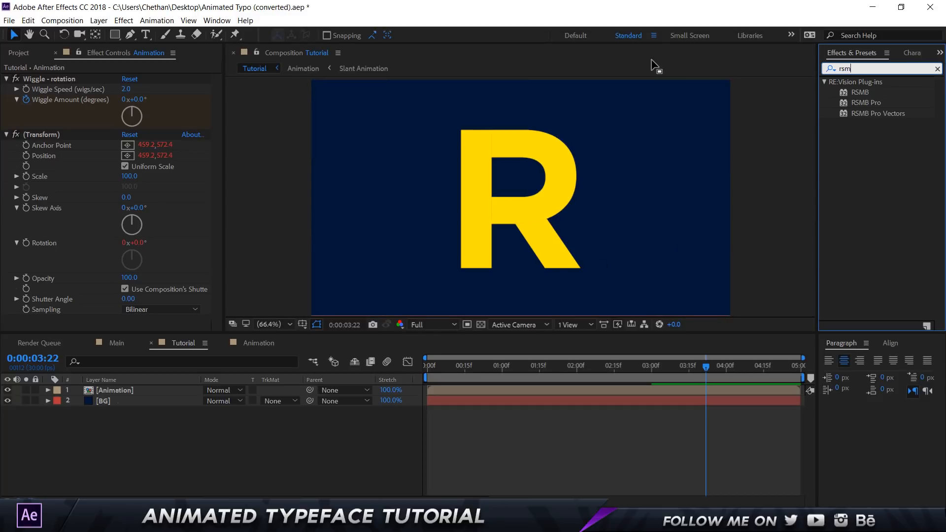
pyautogui.press('BackSpace')
pyautogui.press('BackSpace')
pyautogui.press('BackSpace')
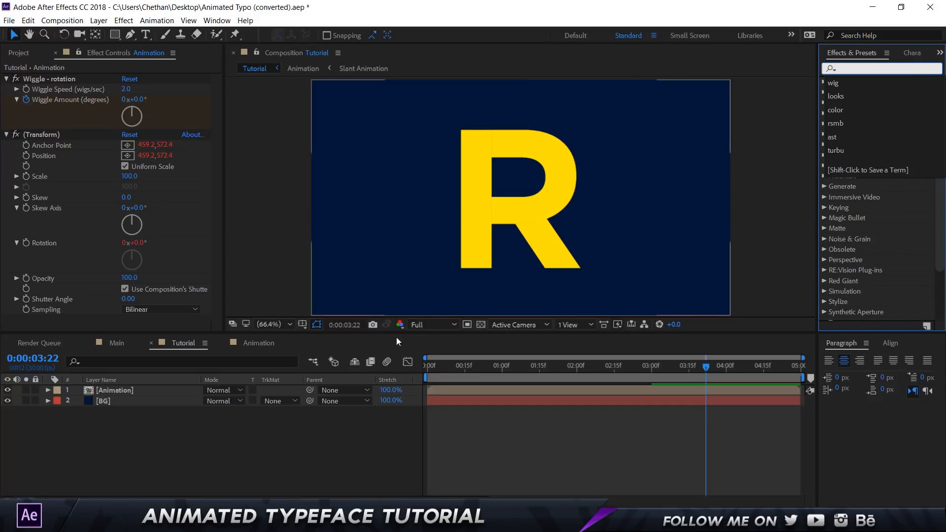
# - Open the Animation composition, show the layer switches, and enable motion blur on all of its layers
pyautogui.doubleClick(149, 390)
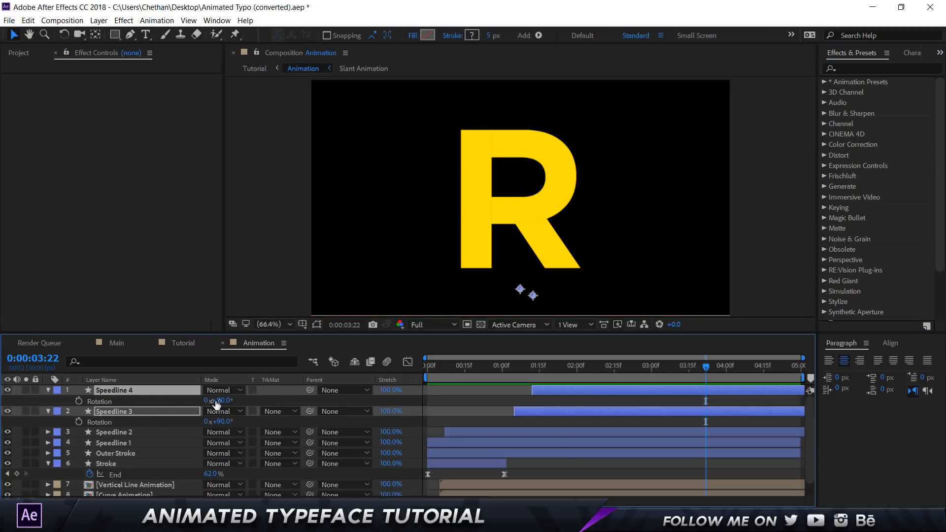
pyautogui.press('F4')
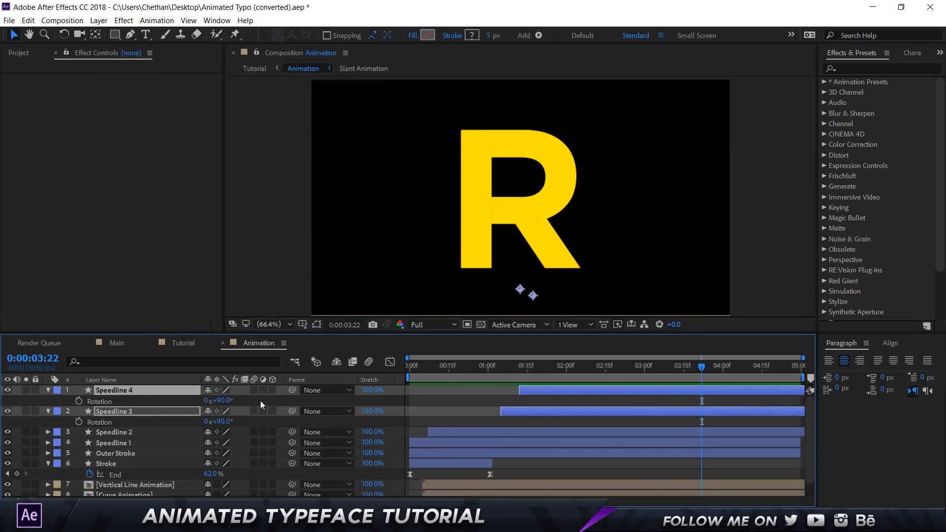
pyautogui.moveTo(254, 390); pyautogui.dragTo(254, 415)
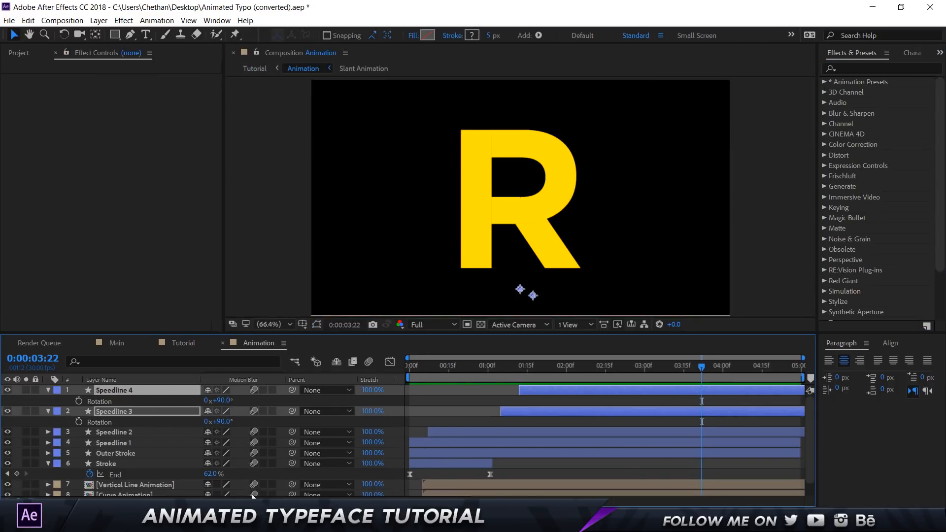
pyautogui.scroll(-1, 158, 428)
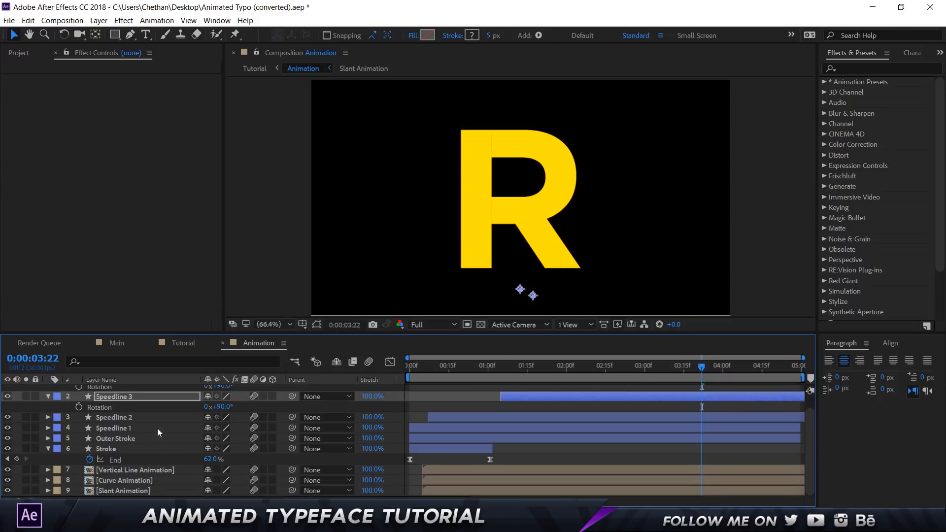
# - Enable motion blur in the Vertical Line Animation precomp and the Tutorial composition, and check the opening frames up to about 0:00:00:11
pyautogui.doubleClick(157, 468)
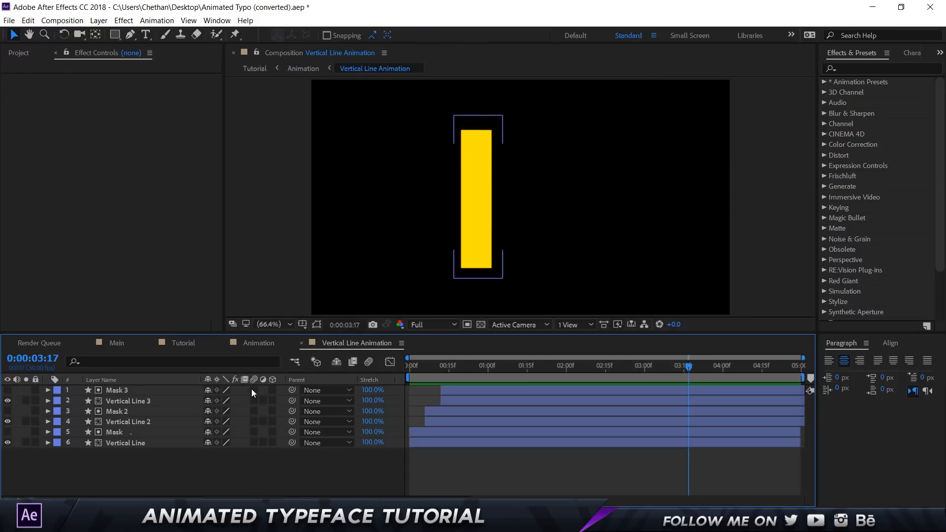
pyautogui.click(181, 343)
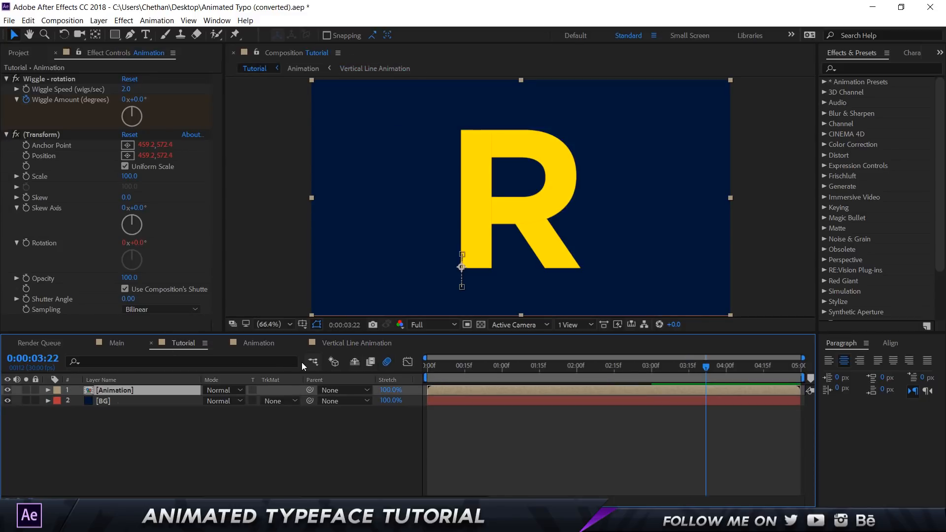
pyautogui.click(247, 342)
pyautogui.click(208, 344)
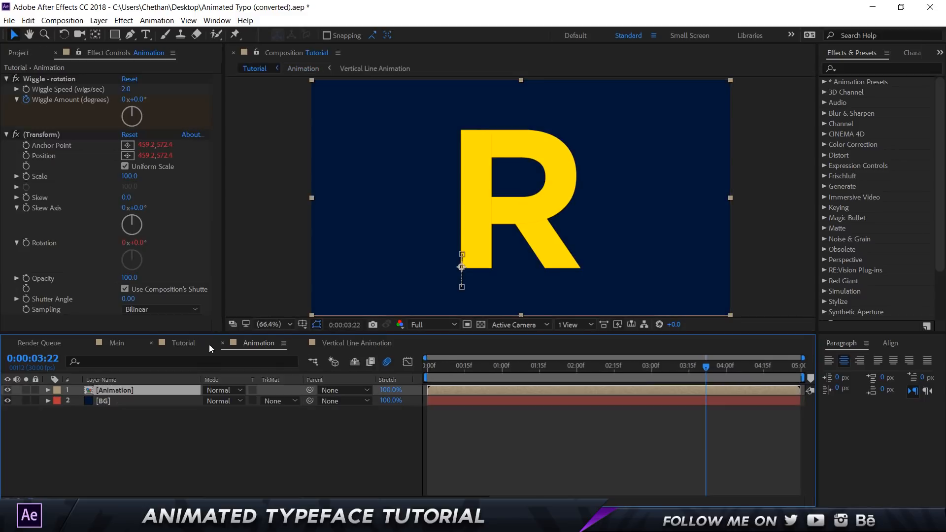
pyautogui.click(464, 365)
pyautogui.moveTo(439, 370)
pyautogui.mouseDown()
pyautogui.moveTo(504, 373)
pyautogui.moveTo(454, 377)
pyautogui.mouseUp()
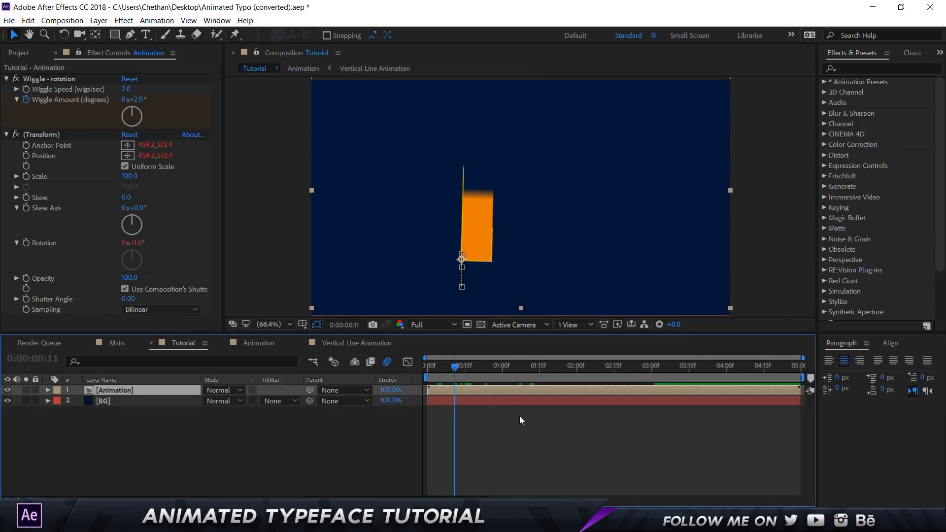